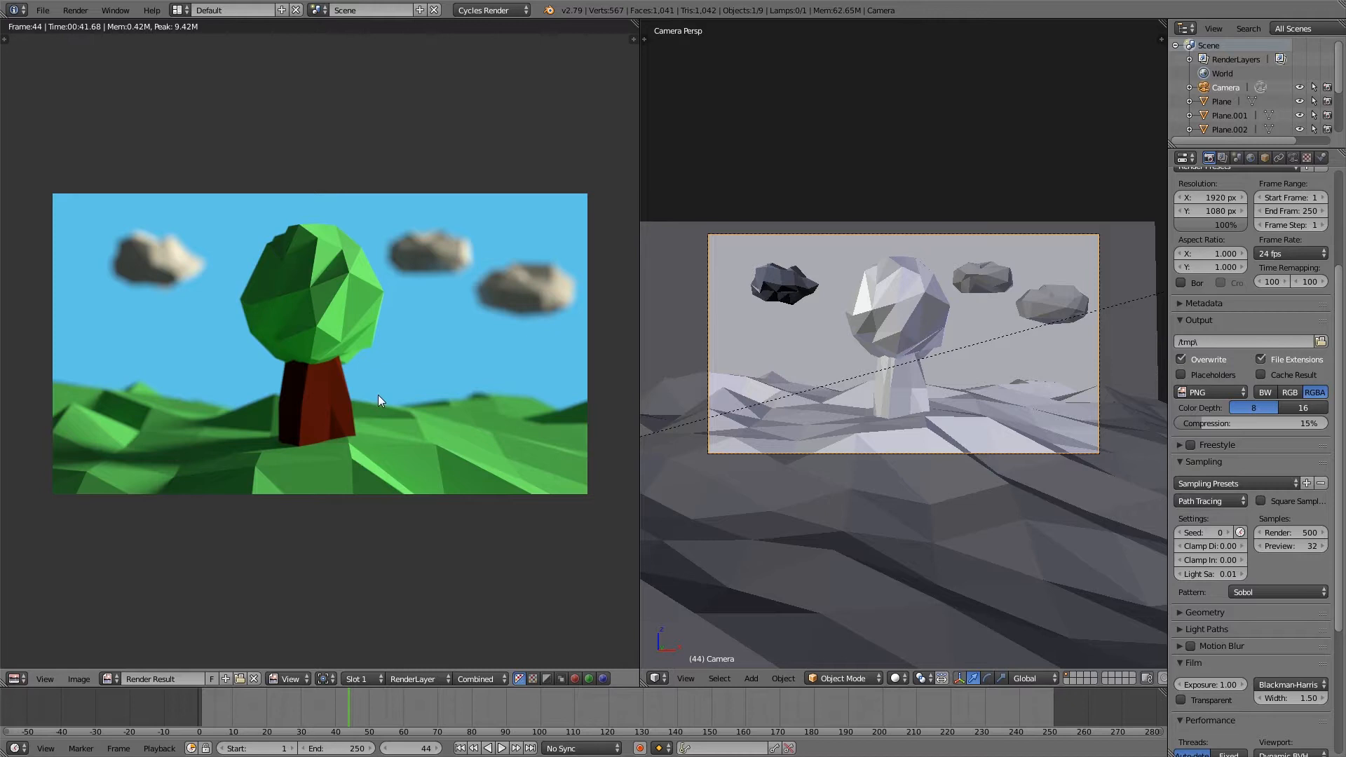
# Reload the default start-up scene and delete the lamp from it.
pyautogui.scroll(-2, 927, 310)
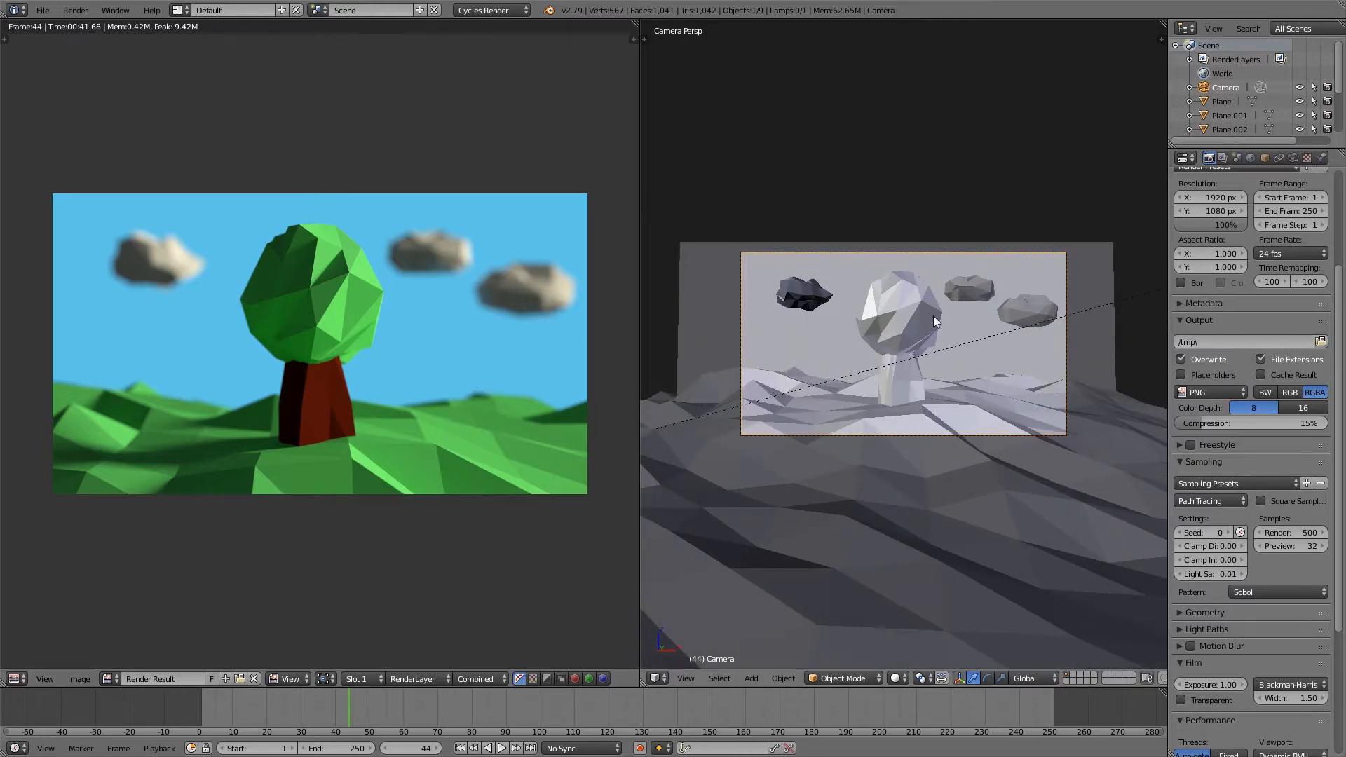
pyautogui.moveTo(932, 316); pyautogui.dragTo(891, 392, button='middle')
pyautogui.click(43, 10)
pyautogui.click(54, 28)
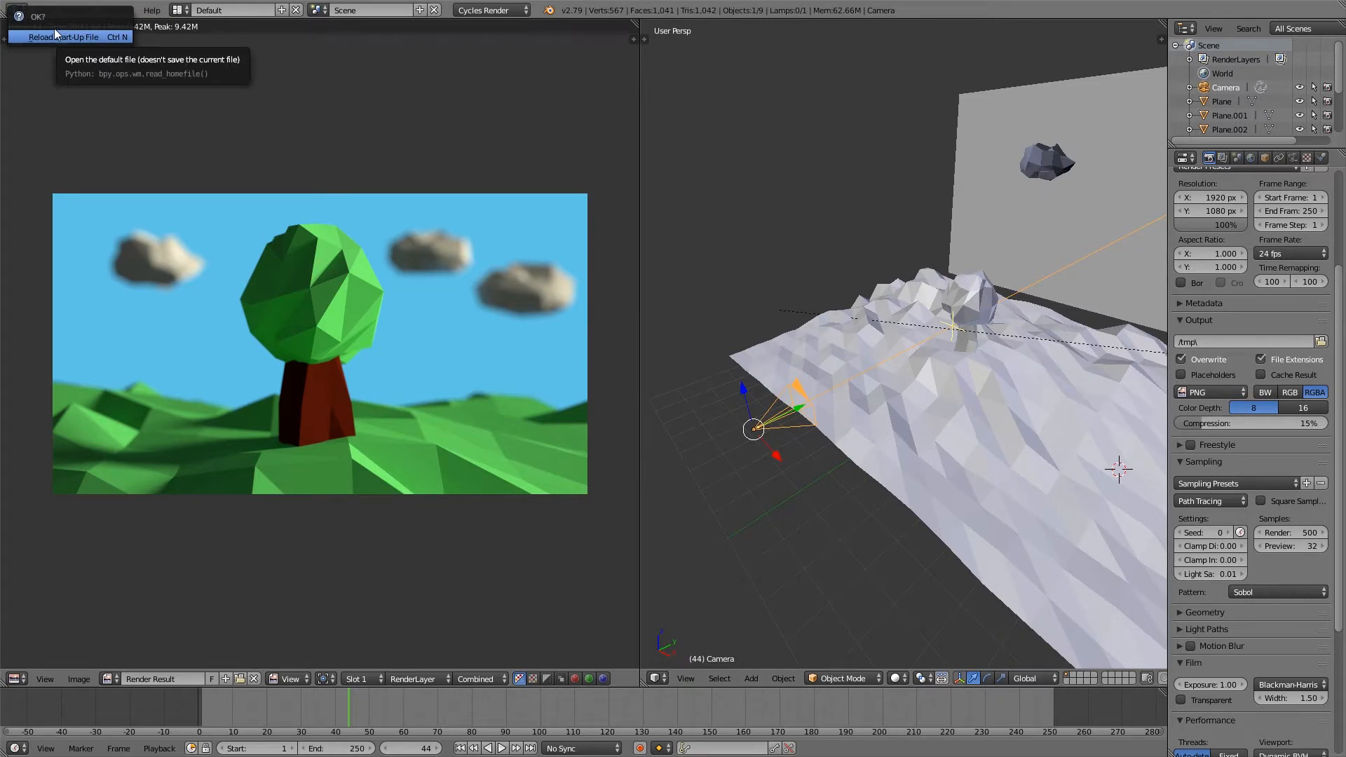
pyautogui.click(54, 35)
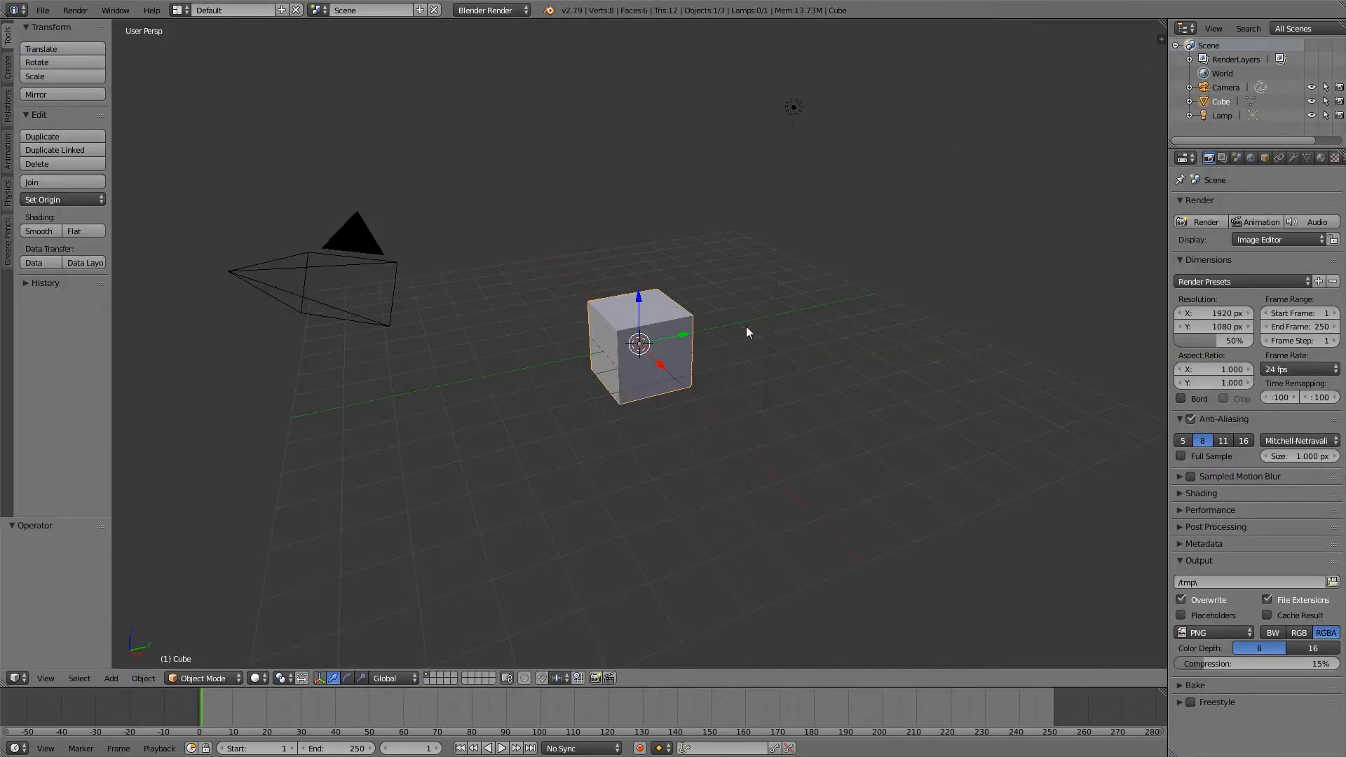
pyautogui.rightClick(792, 109)
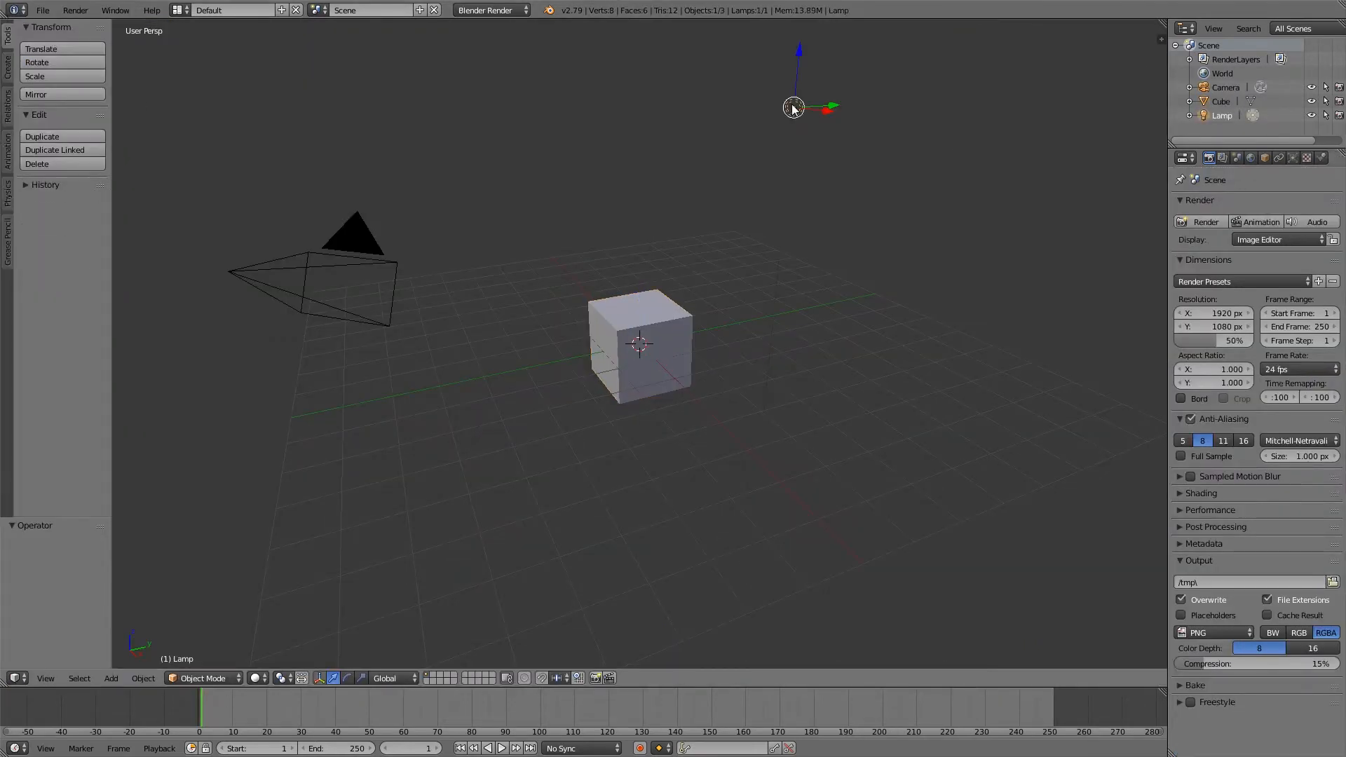
pyautogui.press('Delete')
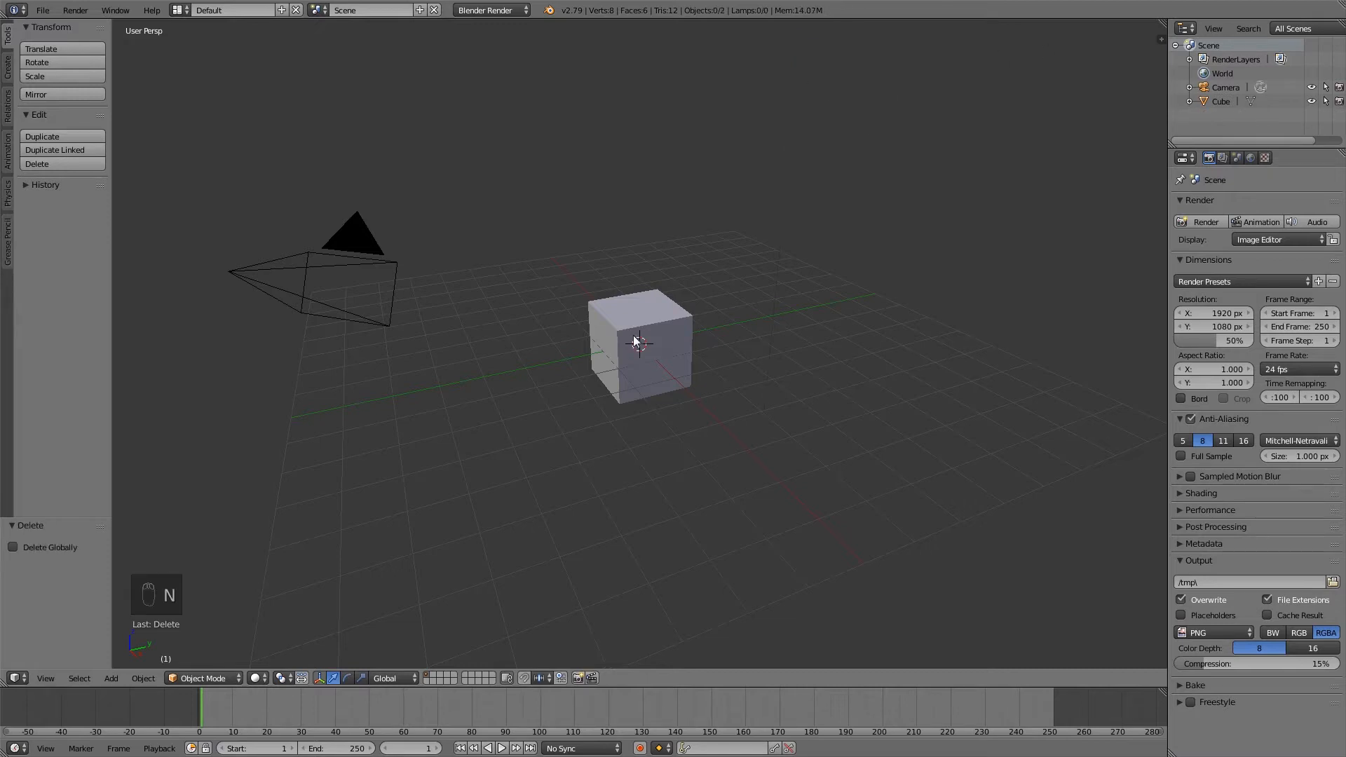
# Raise the default cube's top face about 2.8 units along Z to form a tall trunk.
pyautogui.rightClick(636, 343)
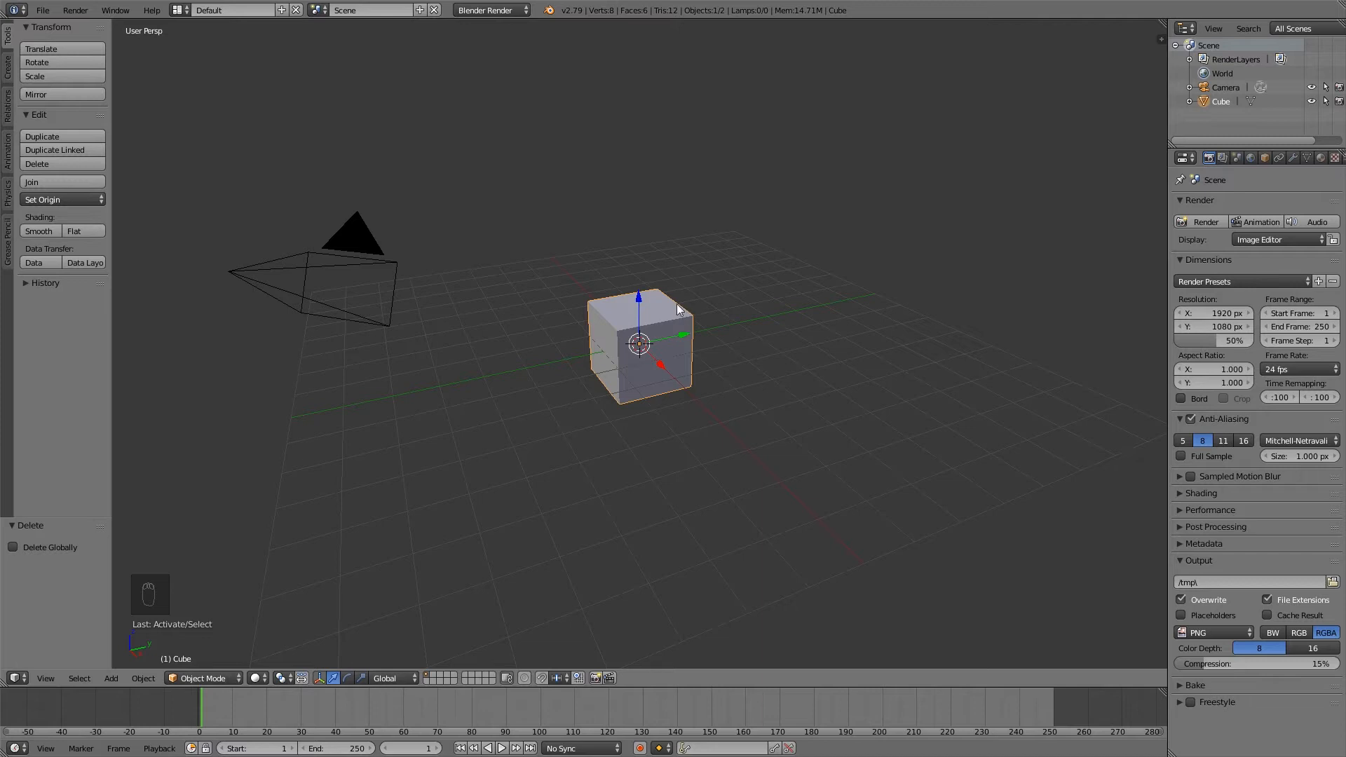
pyautogui.press('Tab')
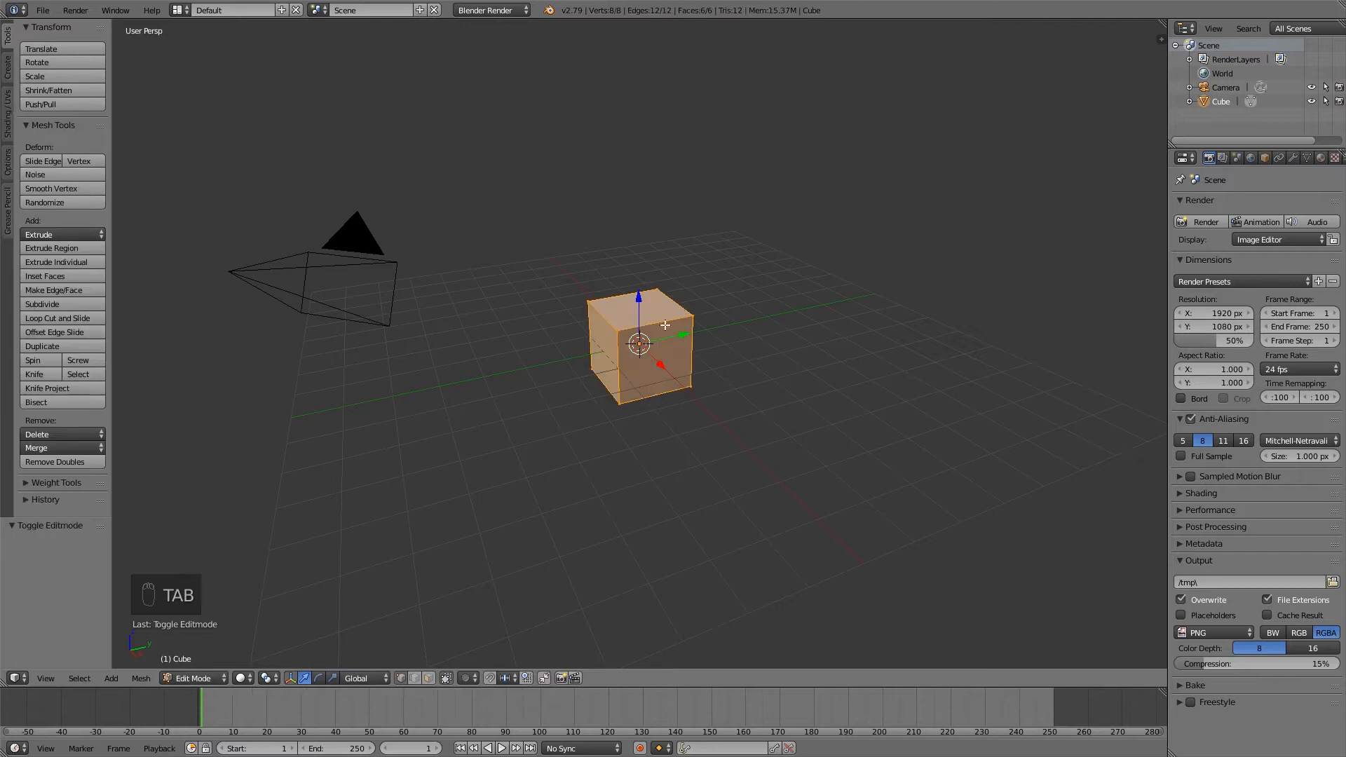
pyautogui.click(429, 678)
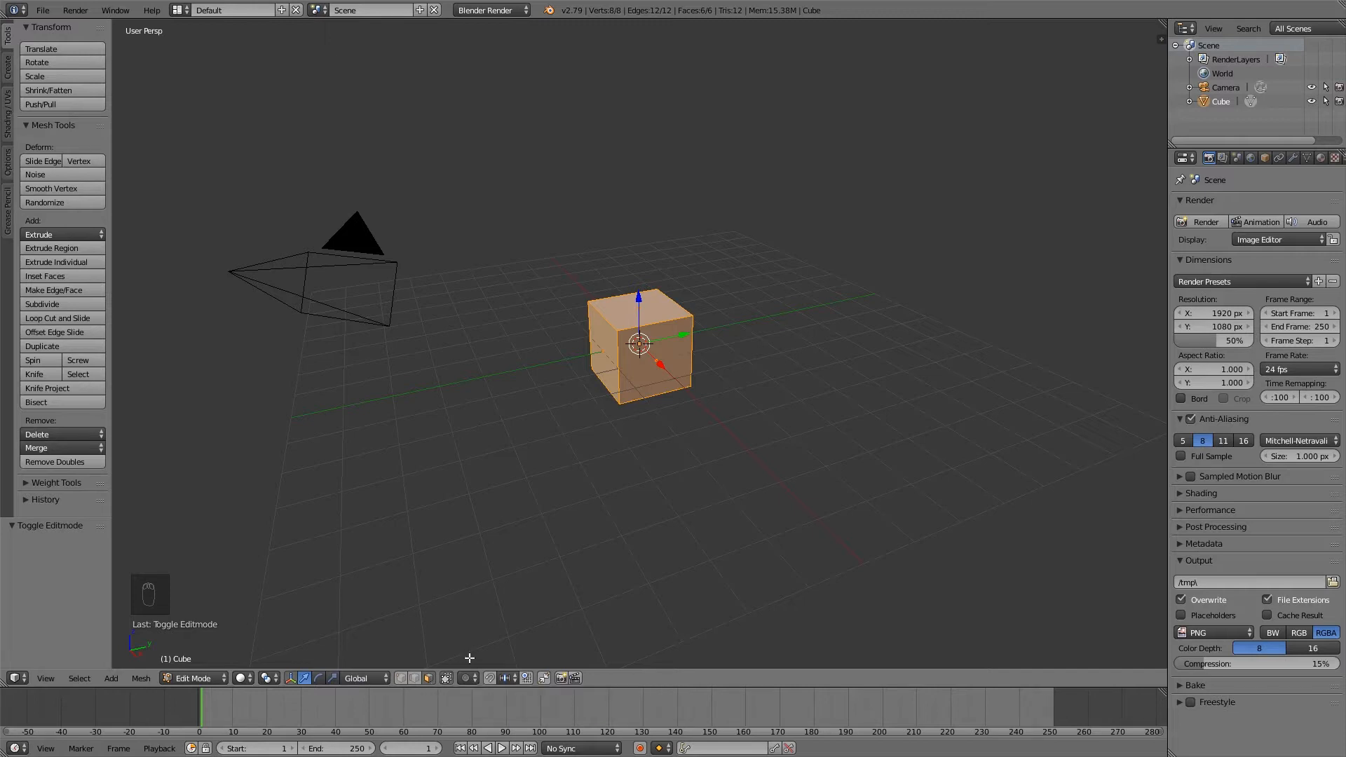
pyautogui.rightClick(640, 308)
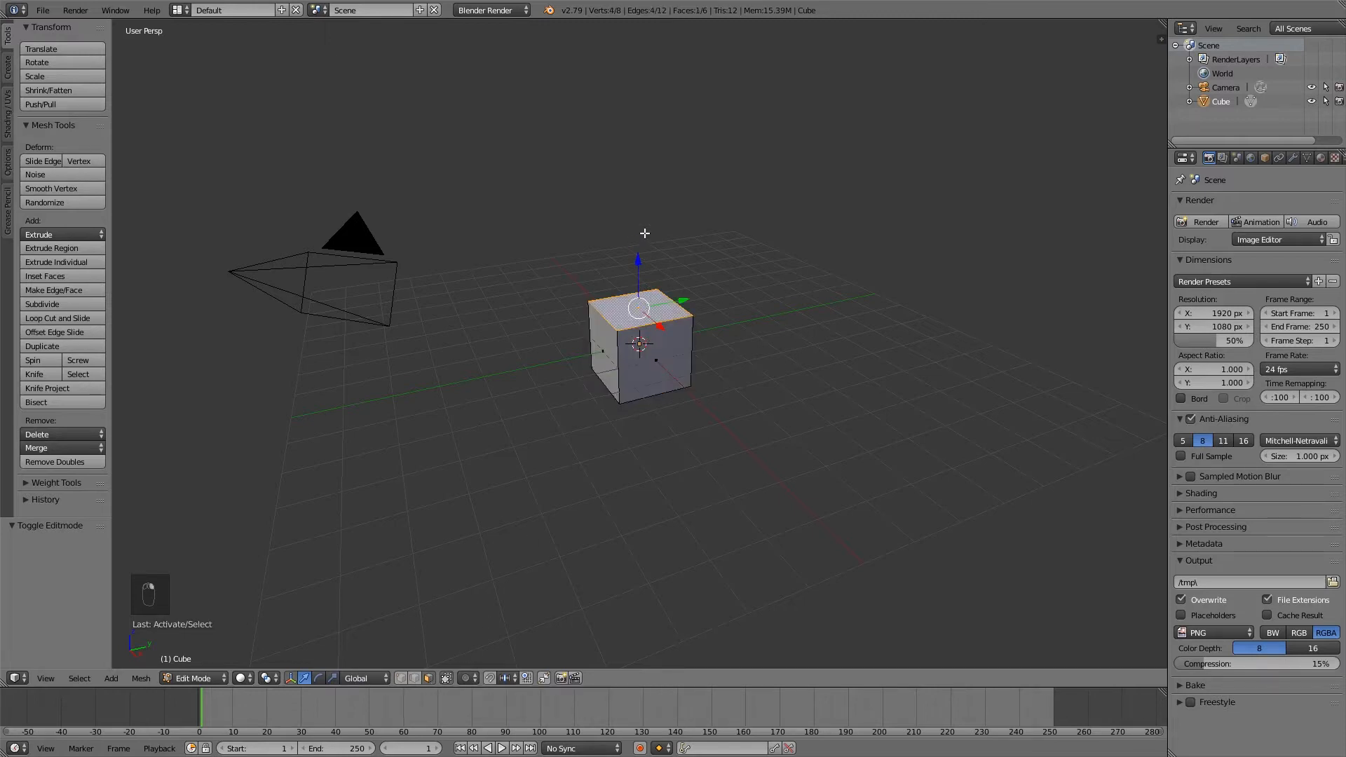
pyautogui.press('e')
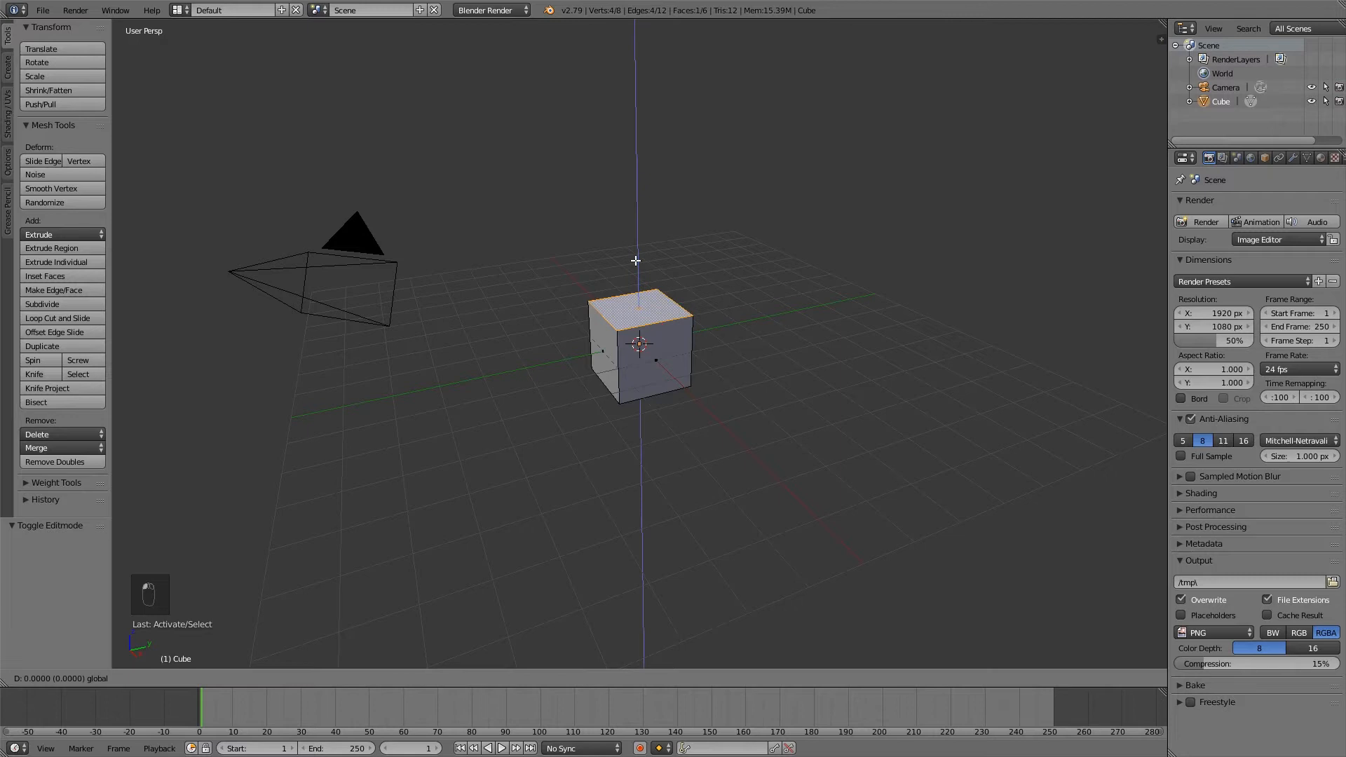
pyautogui.click(640, 146)
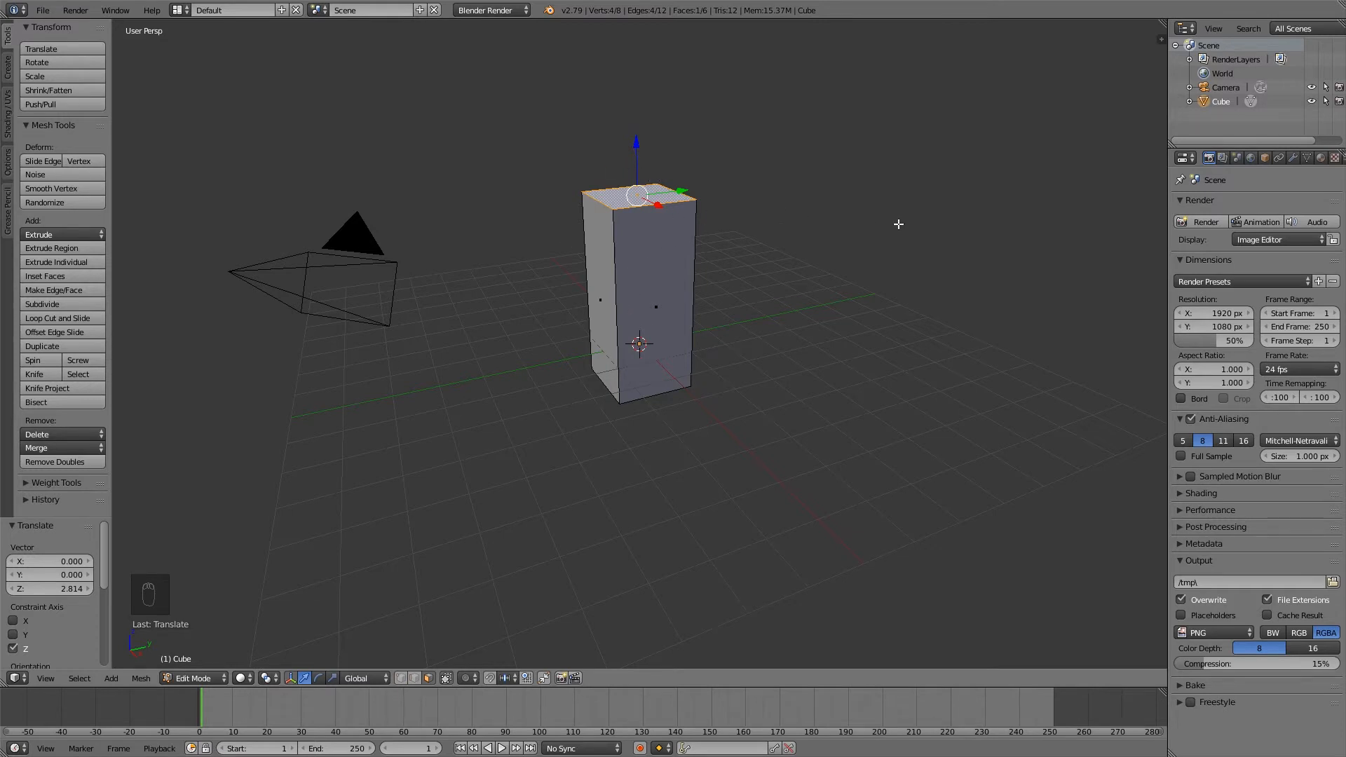
# Rotate the trunk's top face about 58° around Z and scale it to about 0.65.
pyautogui.press('r')
pyautogui.press('z')
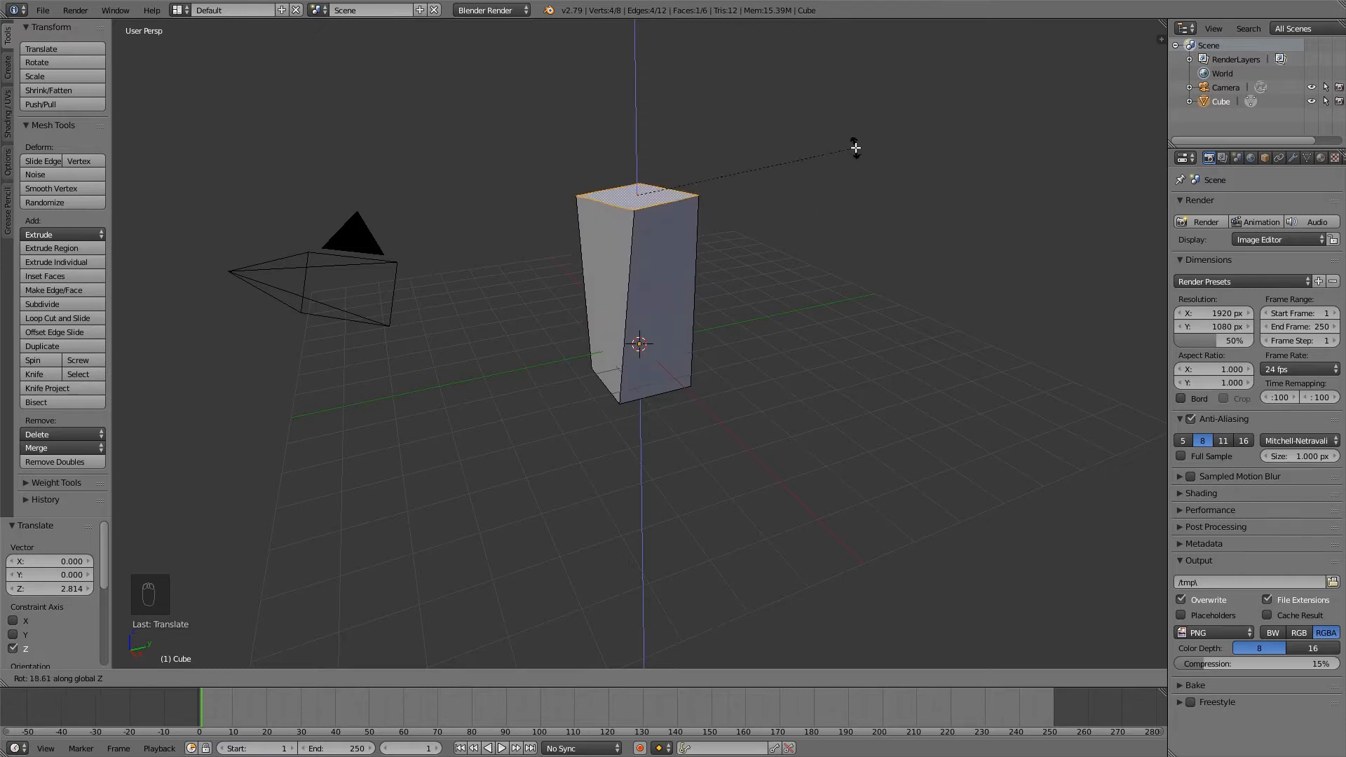
pyautogui.click(724, 87)
pyautogui.press('s')
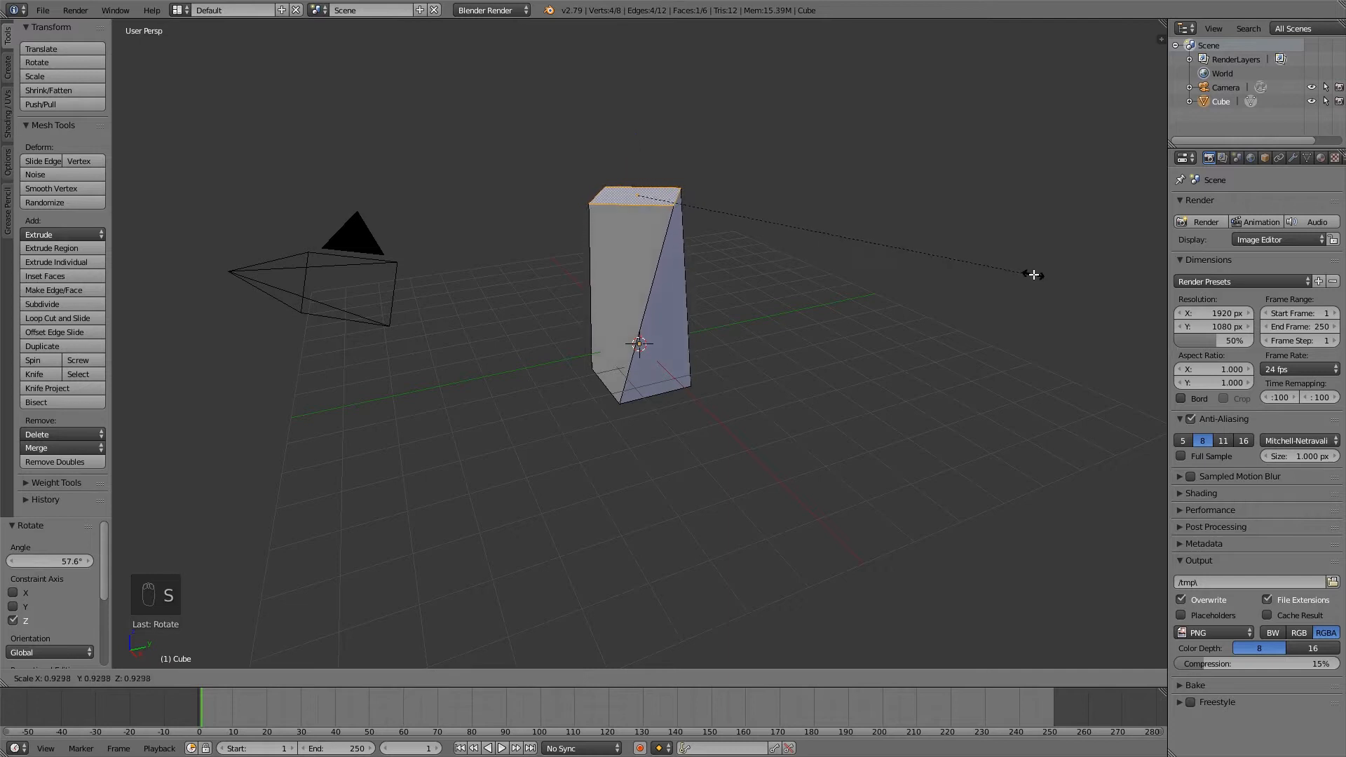
pyautogui.click(918, 224)
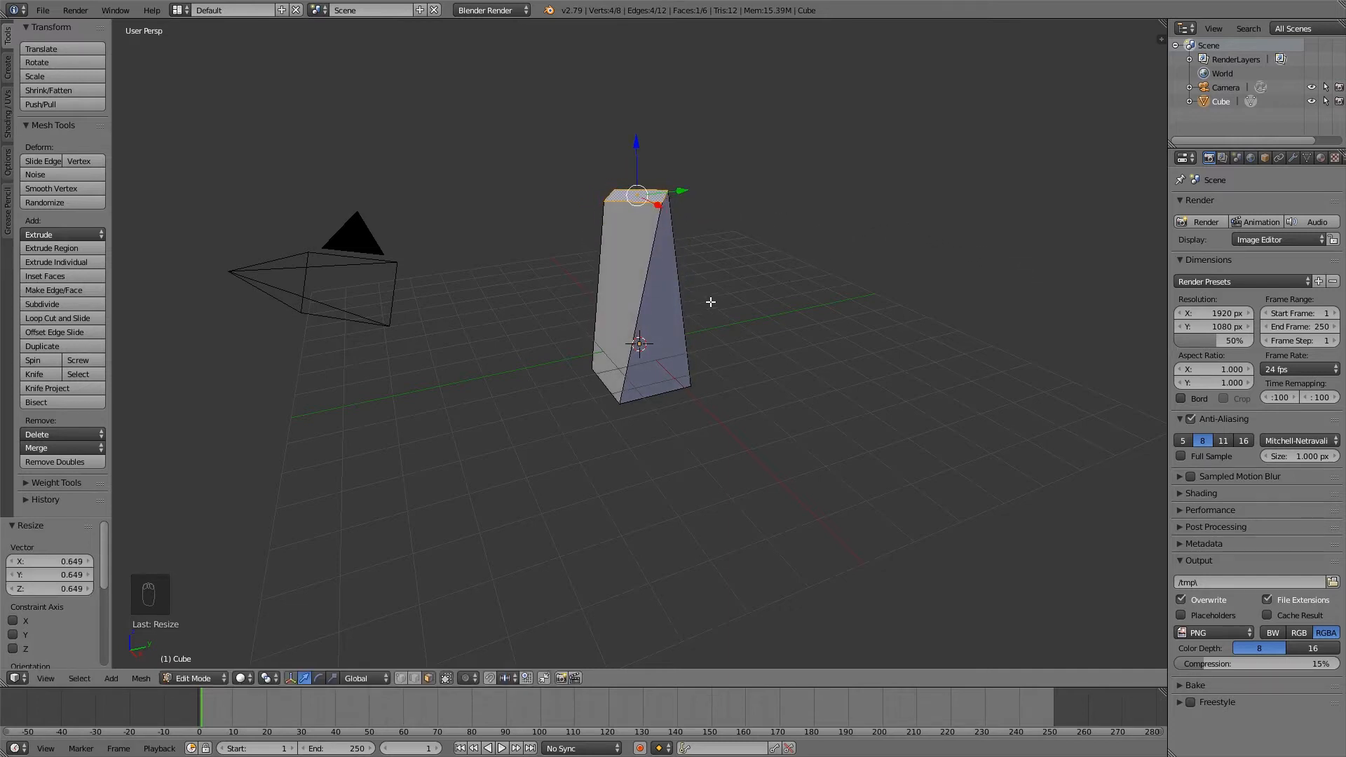
# Triangulate all faces of the trunk and randomize its vertices by 0.1.
pyautogui.press('a')
pyautogui.press('a')
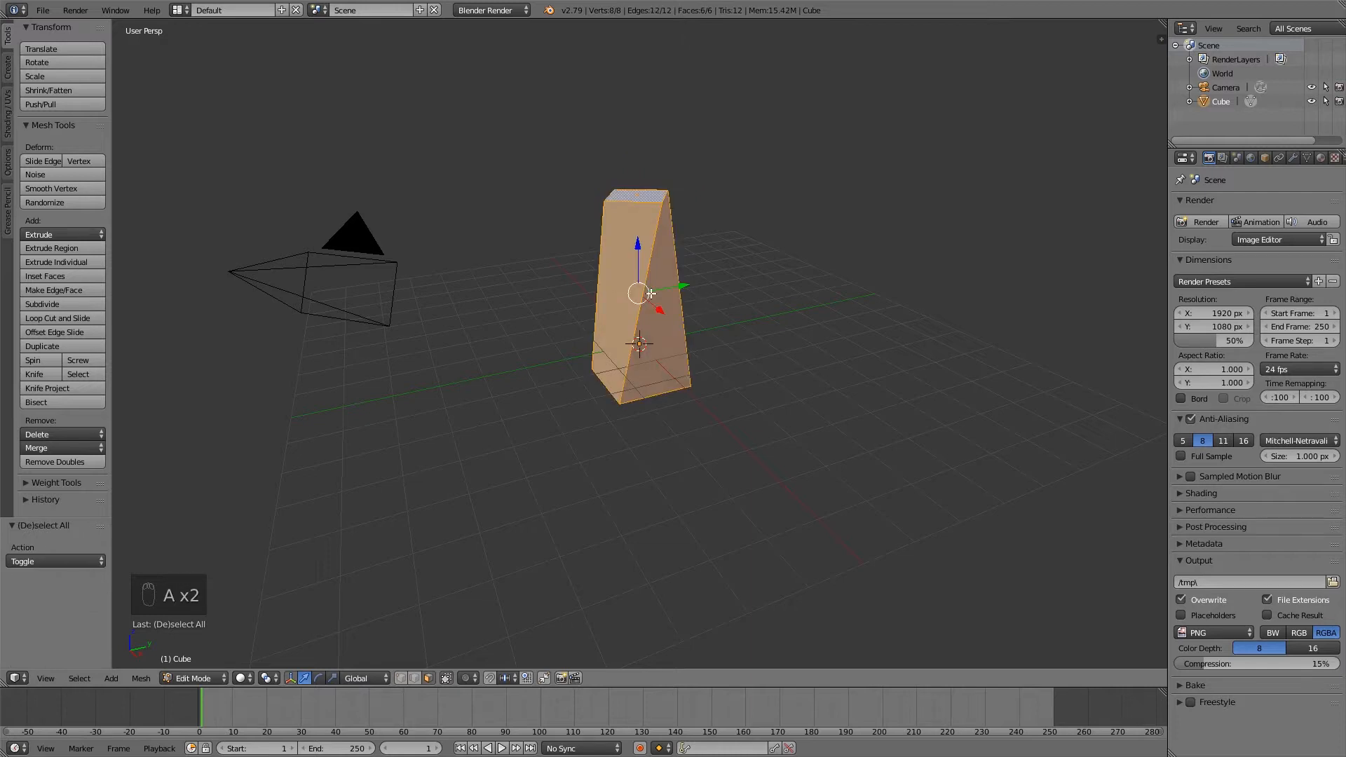
pyautogui.hotkey('ctrl', 't')
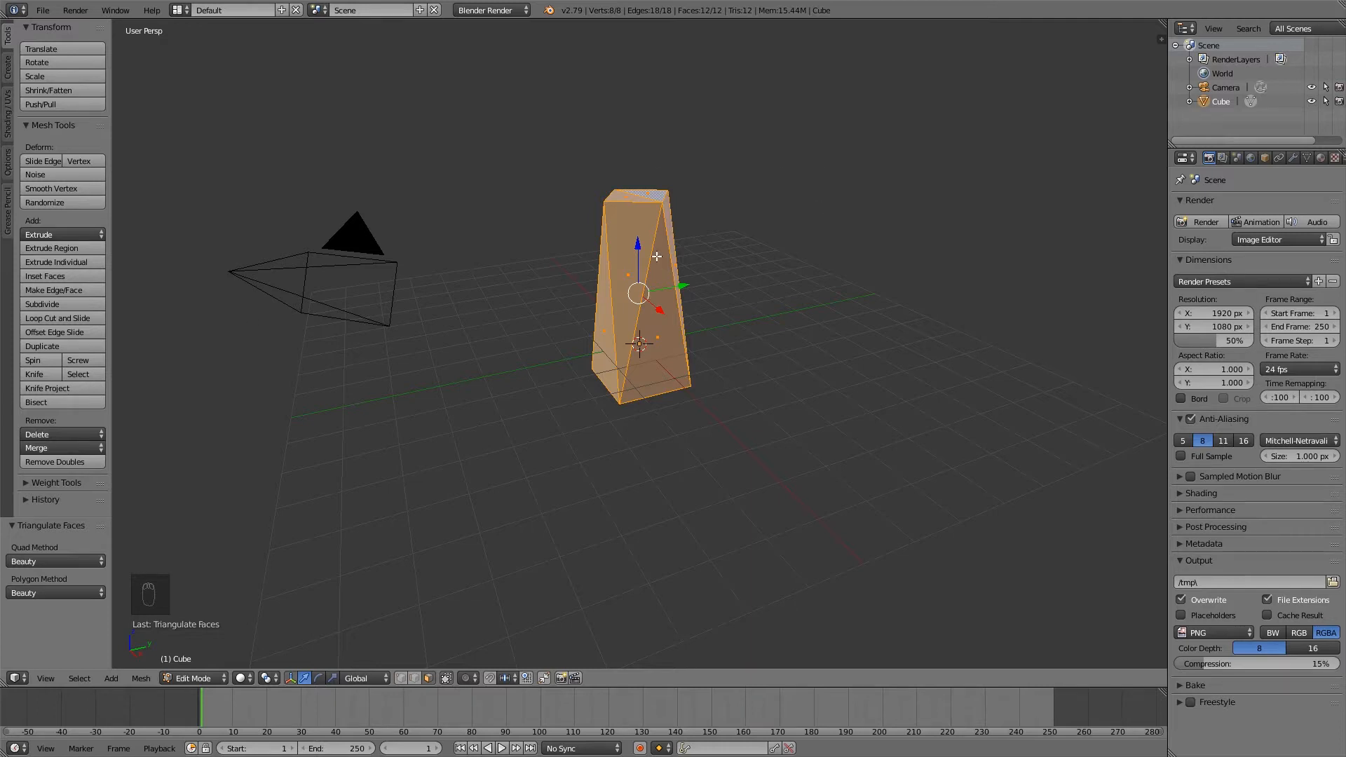
pyautogui.click(94, 203)
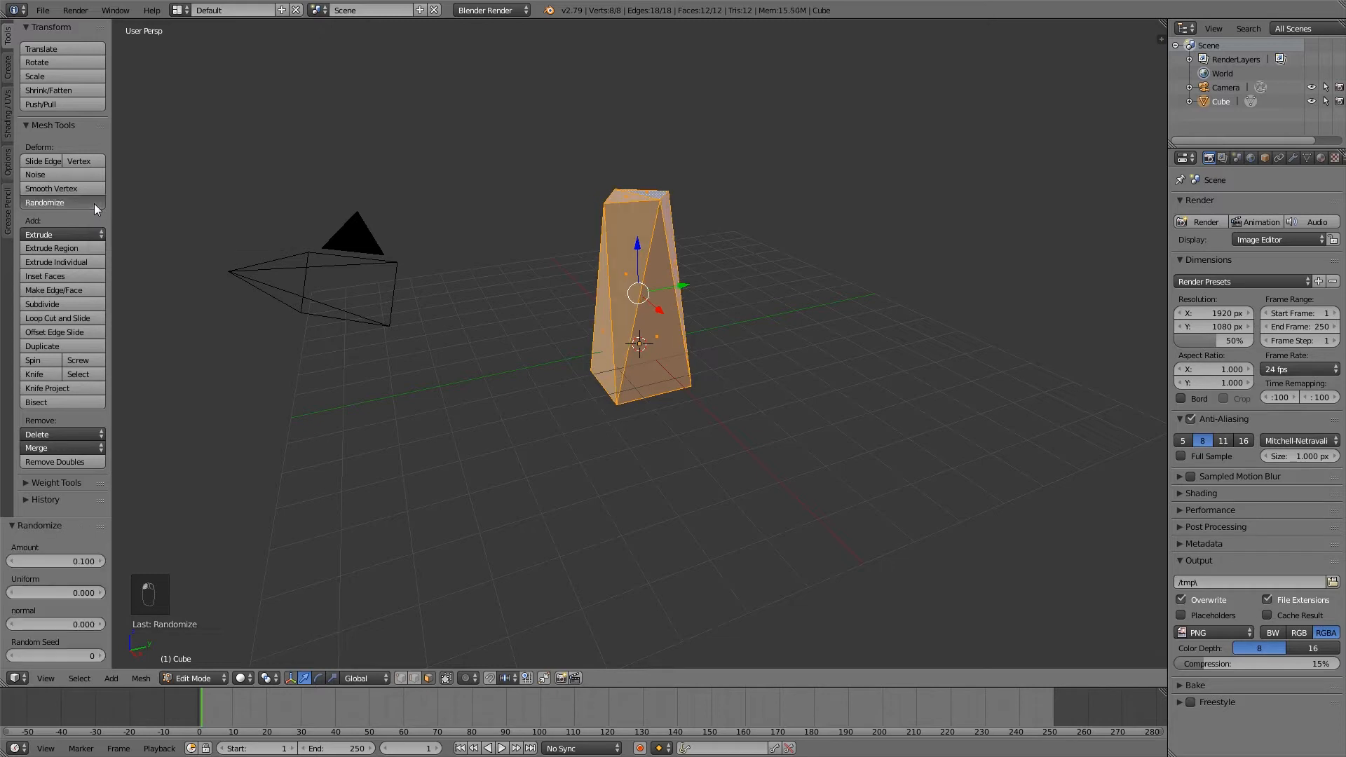
pyautogui.press('Tab')
pyautogui.moveTo(750, 360)
pyautogui.mouseDown(button='middle')
pyautogui.moveTo(464, 351)
pyautogui.moveTo(591, 328)
pyautogui.moveTo(838, 342)
pyautogui.moveTo(853, 382)
pyautogui.moveTo(743, 387)
pyautogui.moveTo(749, 378)
pyautogui.mouseUp(button='middle')
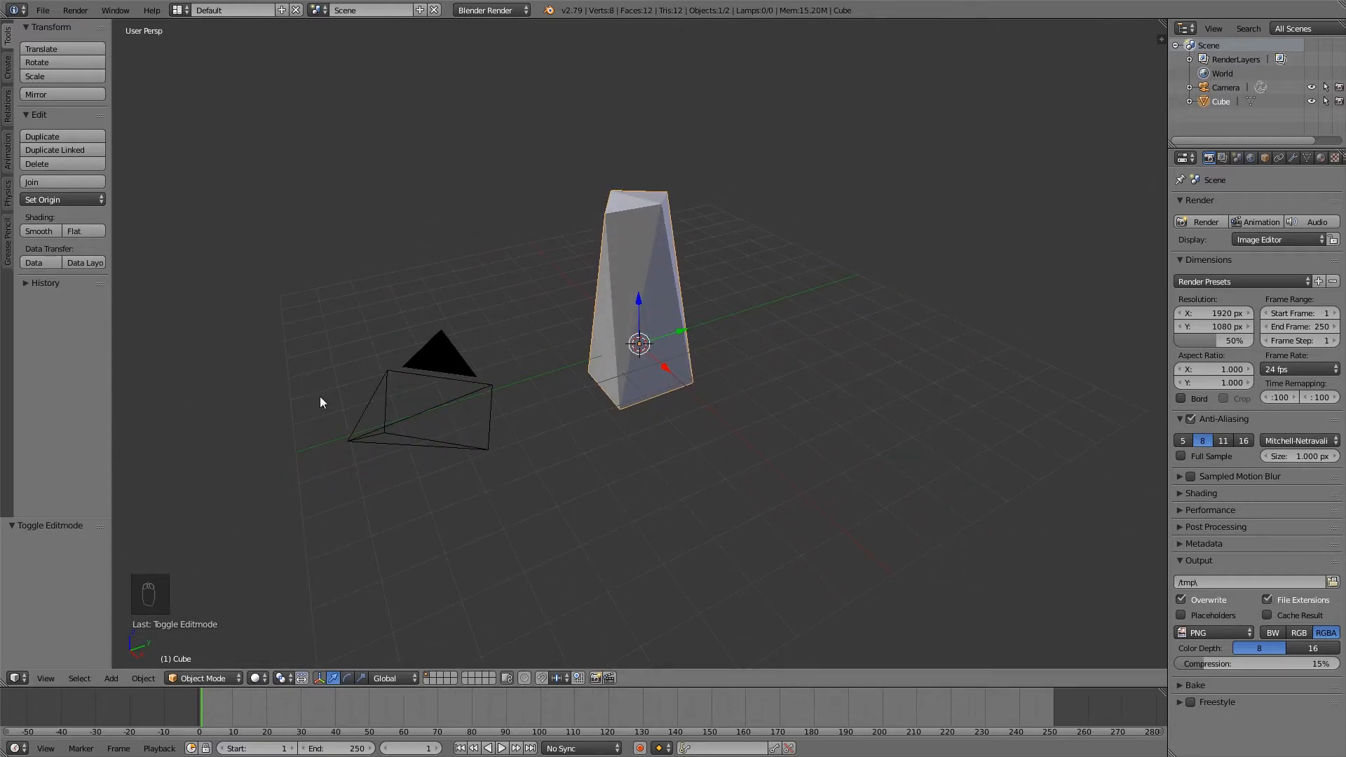
# Add a UV sphere with 12 segments and 6 rings for the tree crown.
pyautogui.hotkey('shift', 'a')
pyautogui.moveTo(326, 396)
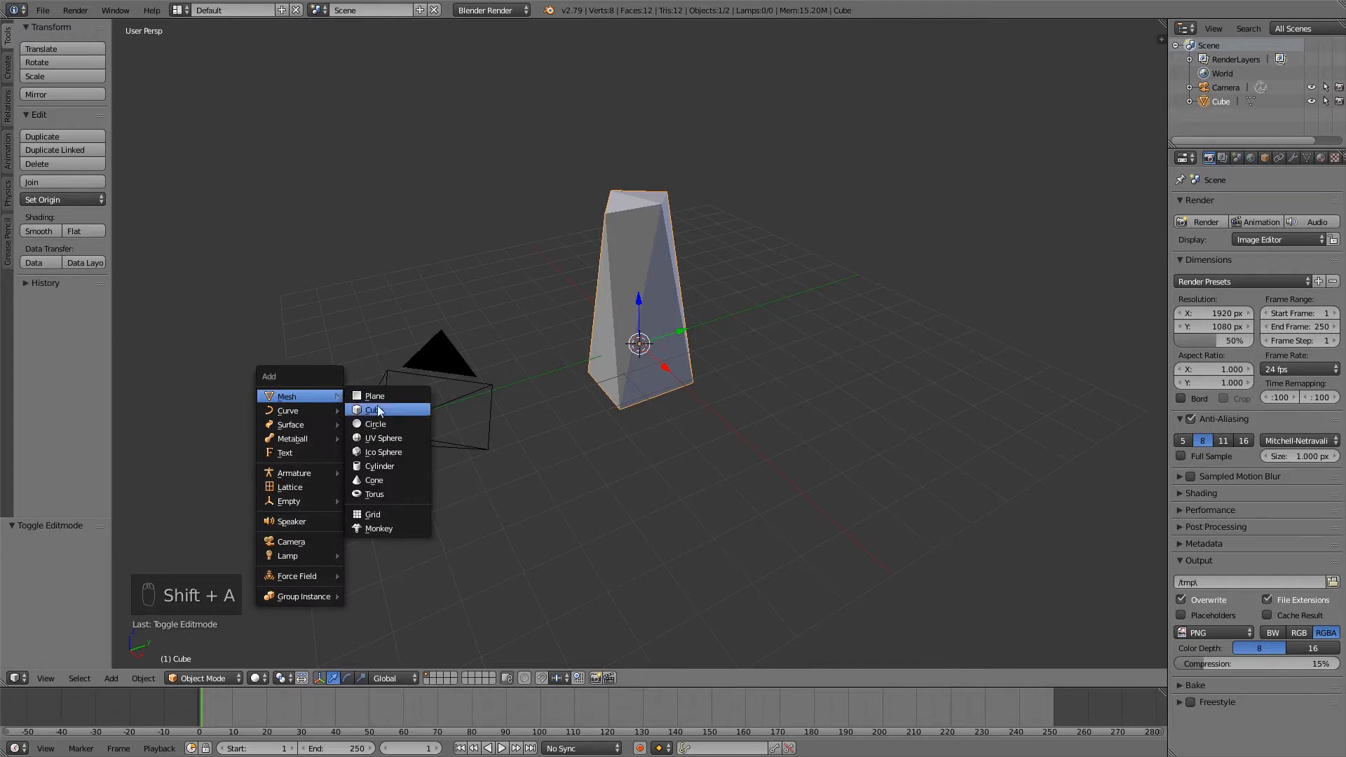
pyautogui.click(394, 439)
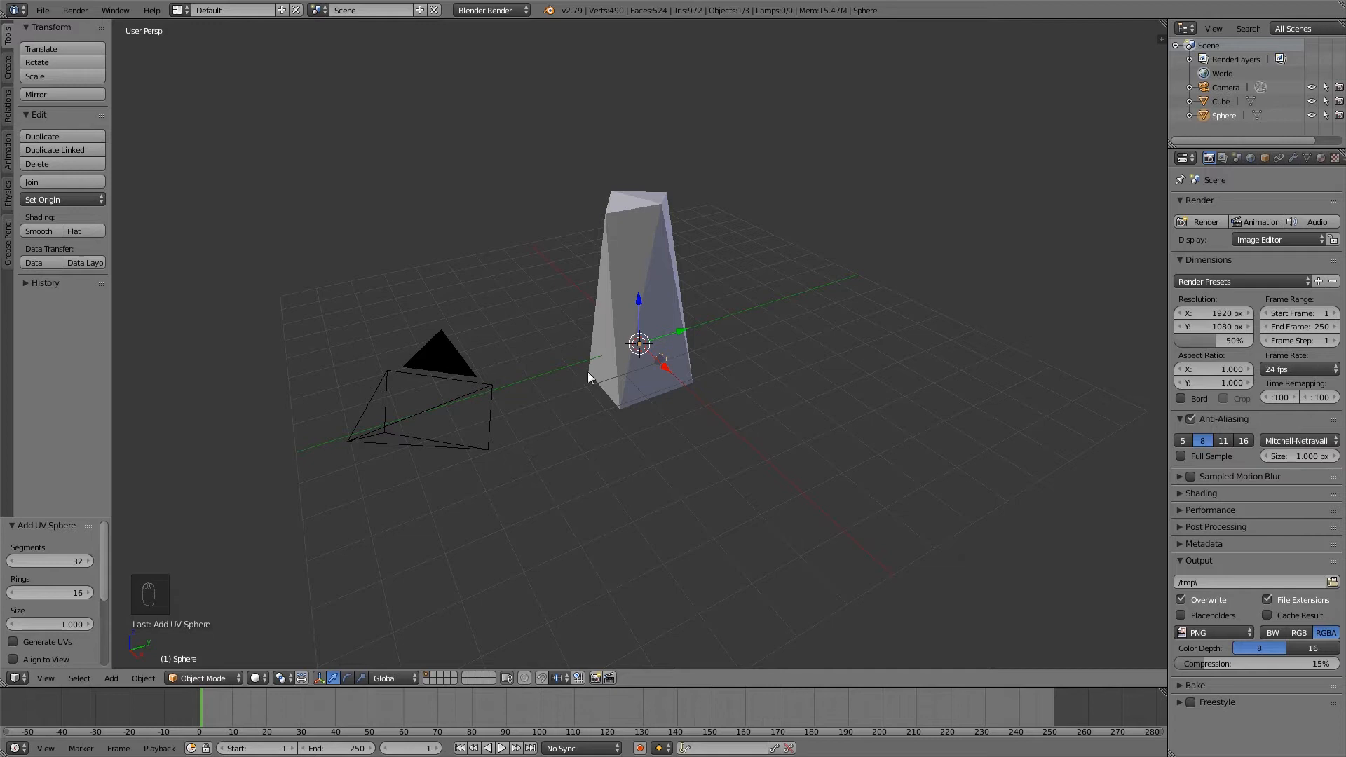
pyautogui.click(82, 562)
pyautogui.write('1')
pyautogui.press('Return')
pyautogui.click(77, 591)
pyautogui.write('6')
pyautogui.press('Return')
# Raise the sphere about 4.3 units along Z and scale it to more than twice its size.
pyautogui.moveTo(636, 297); pyautogui.dragTo(630, 134)
pyautogui.press('s')
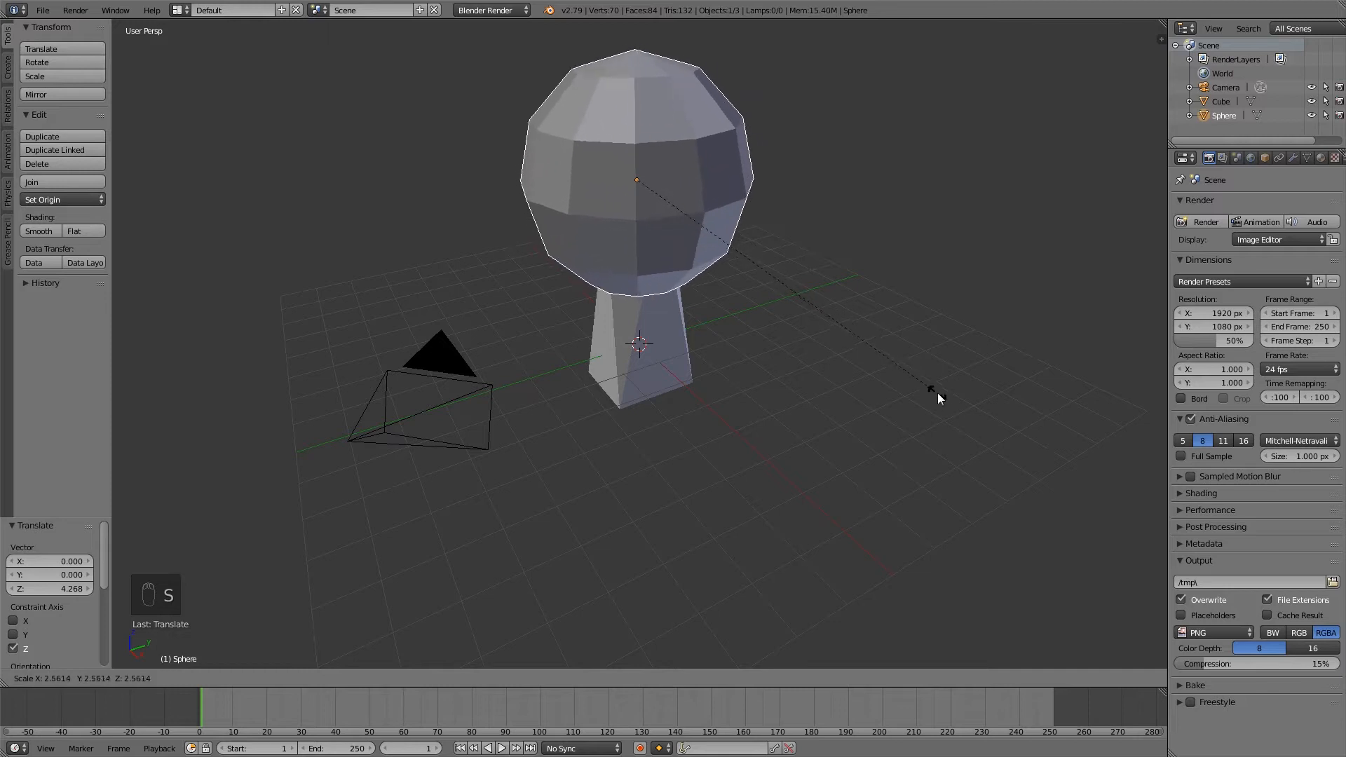
pyautogui.click(906, 368)
# Lift the crown sphere about 0.5 units more and enlarge it slightly so it rests on the trunk.
pyautogui.moveTo(697, 476); pyautogui.dragTo(648, 392, button='middle')
pyautogui.moveTo(634, 133); pyautogui.dragTo(629, 99)
pyautogui.scroll(-4, 785, 232)
pyautogui.press('s')
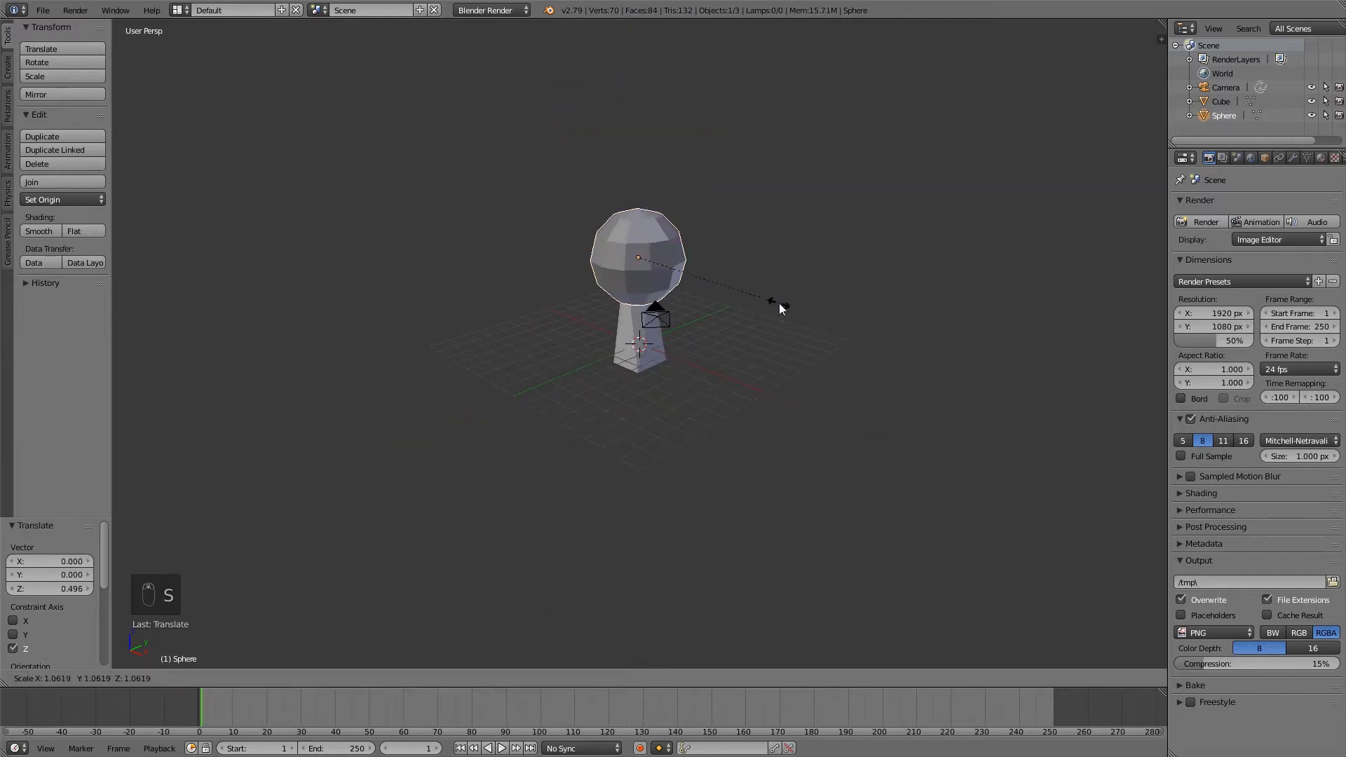
pyautogui.click(801, 298)
pyautogui.moveTo(772, 344); pyautogui.dragTo(701, 241, button='middle')
pyautogui.moveTo(638, 205); pyautogui.dragTo(640, 206)
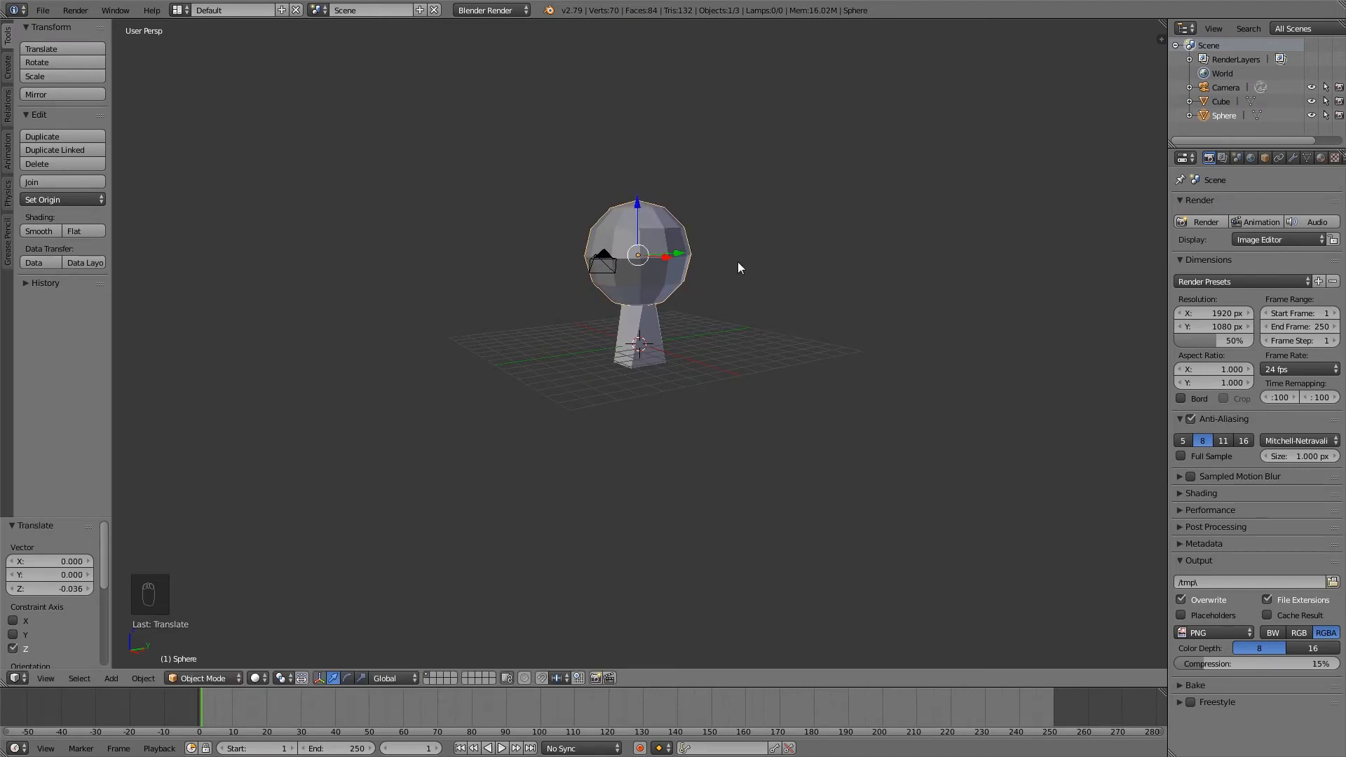
# Triangulate all faces of the crown sphere and randomize its vertices three times with an amount of 0.1.
pyautogui.press('Tab')
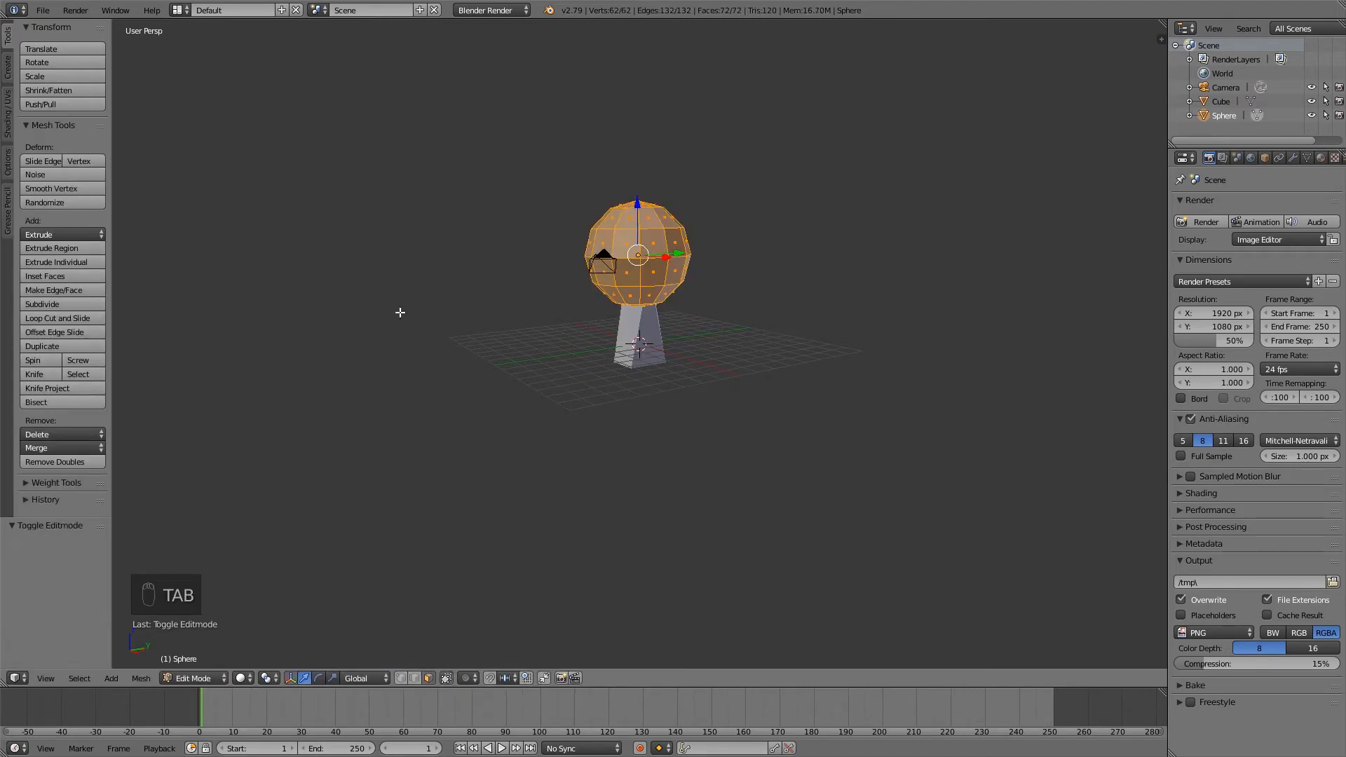
pyautogui.hotkey('ctrl', 't')
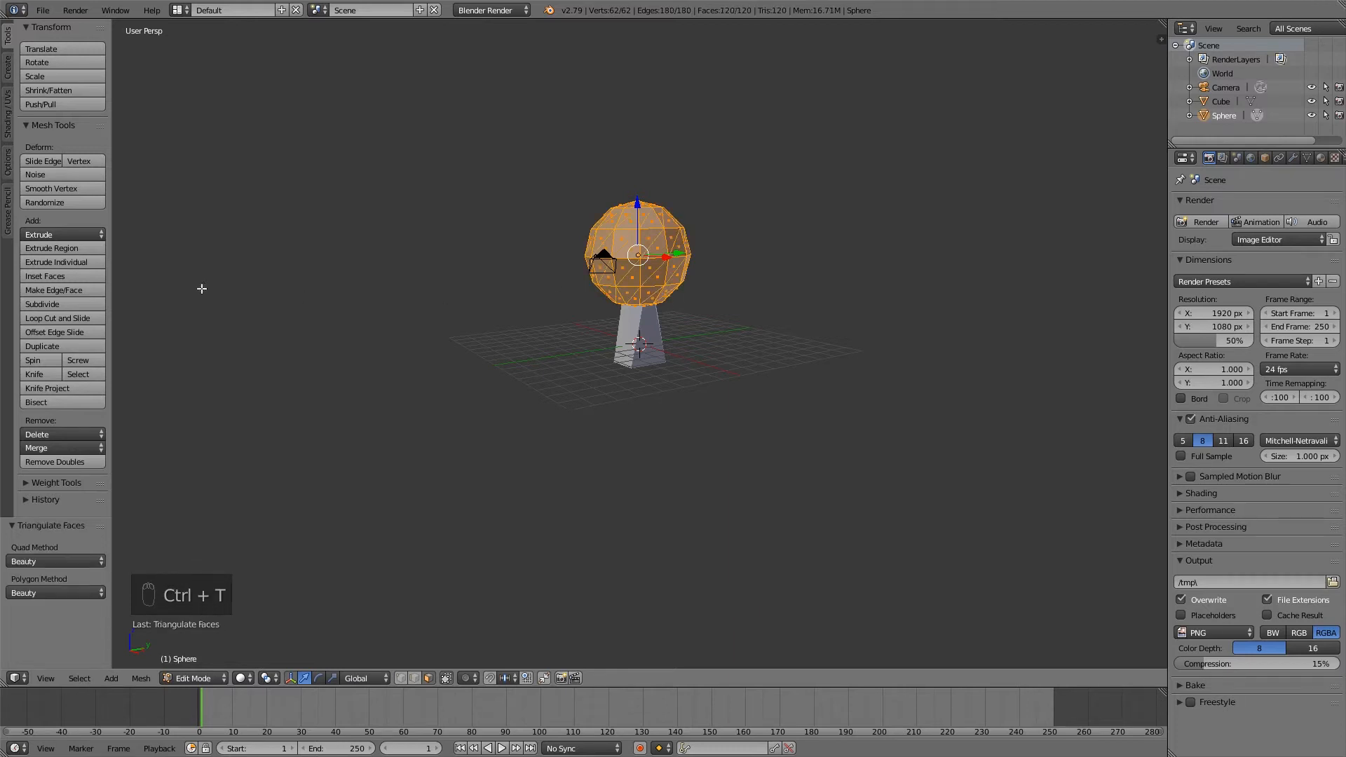
pyautogui.click(61, 203)
pyautogui.click(61, 205)
pyautogui.click(61, 204)
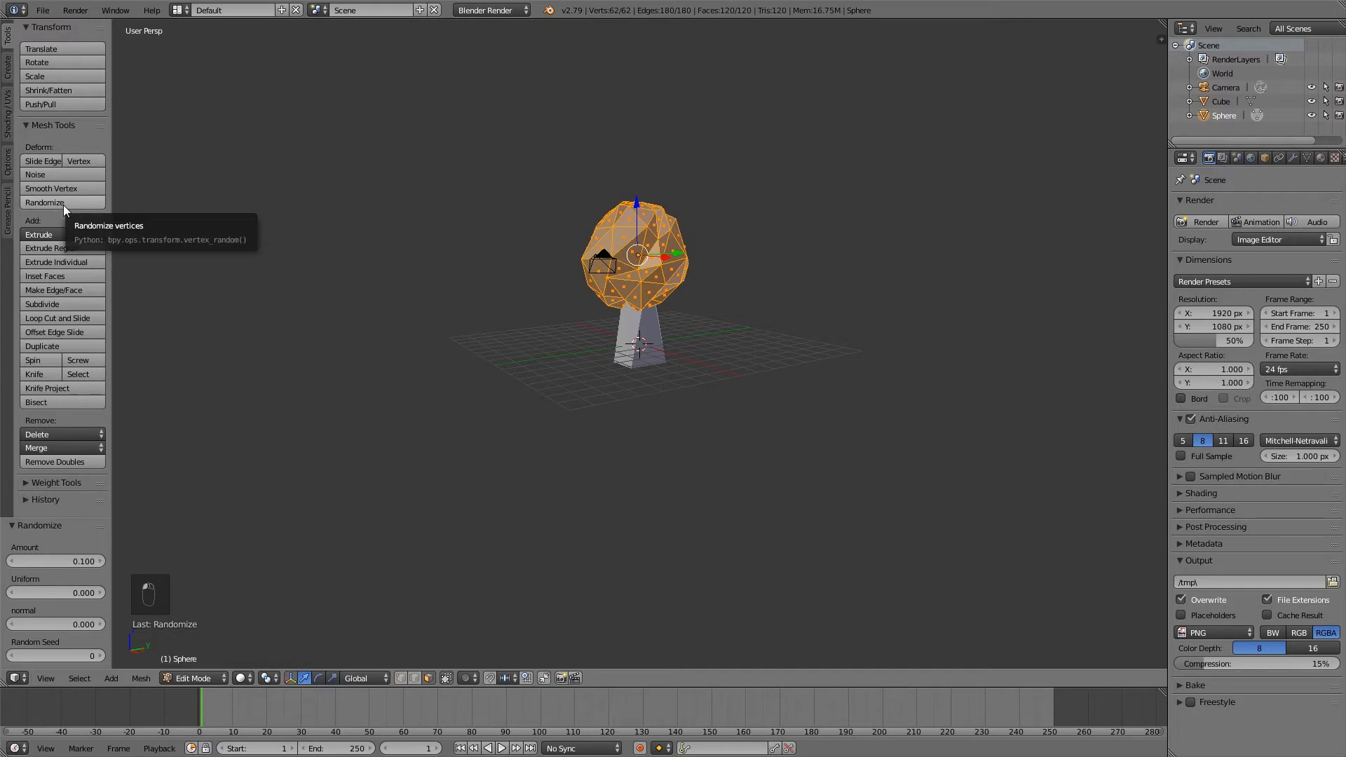
pyautogui.moveTo(491, 337); pyautogui.dragTo(535, 376, button='middle')
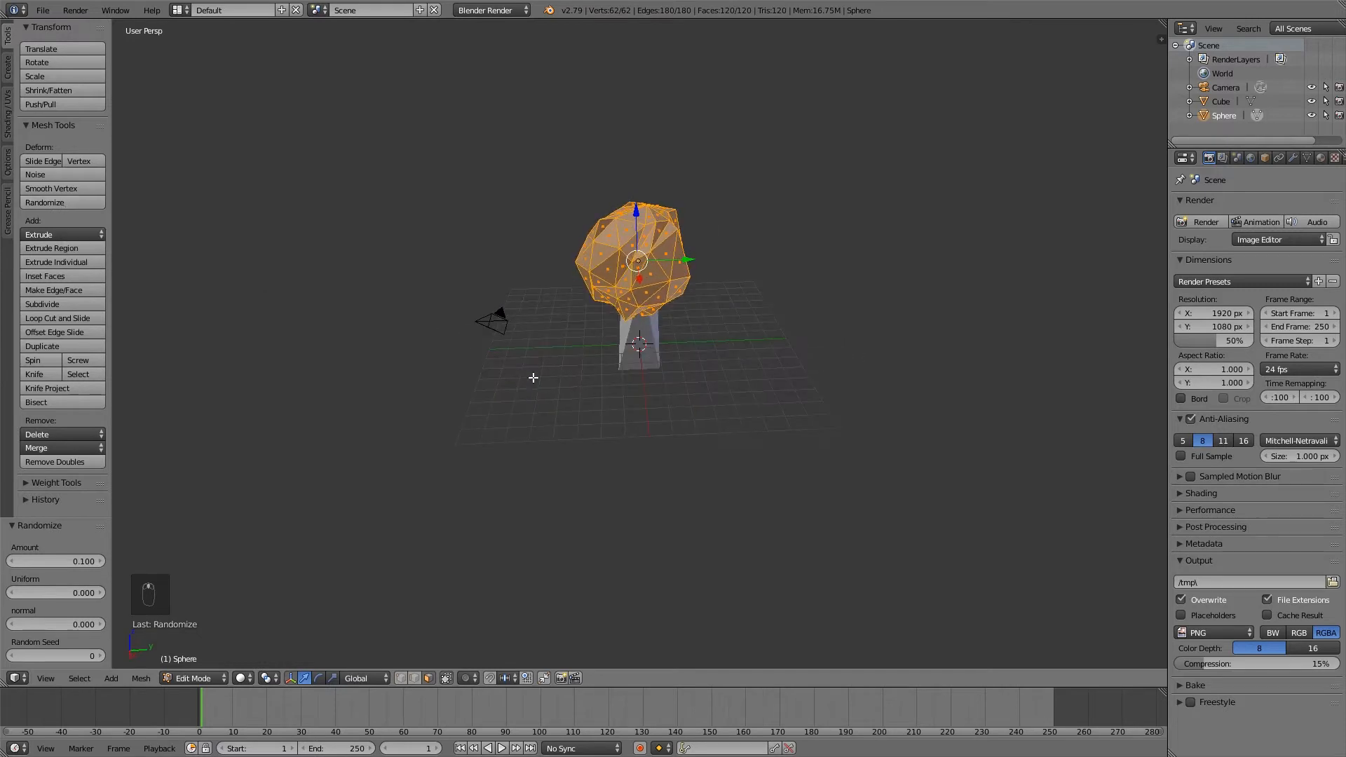
pyautogui.press('Tab')
pyautogui.moveTo(756, 360)
pyautogui.mouseDown(button='middle')
pyautogui.moveTo(705, 366)
pyautogui.moveTo(612, 341)
pyautogui.moveTo(537, 377)
pyautogui.moveTo(402, 340)
pyautogui.moveTo(693, 339)
pyautogui.moveTo(811, 322)
pyautogui.moveTo(649, 361)
pyautogui.moveTo(355, 342)
pyautogui.moveTo(680, 330)
pyautogui.moveTo(598, 342)
pyautogui.moveTo(504, 331)
pyautogui.moveTo(756, 376)
pyautogui.mouseUp(button='middle')
pyautogui.press('Tab')
pyautogui.press('Tab')
pyautogui.press('Delete')
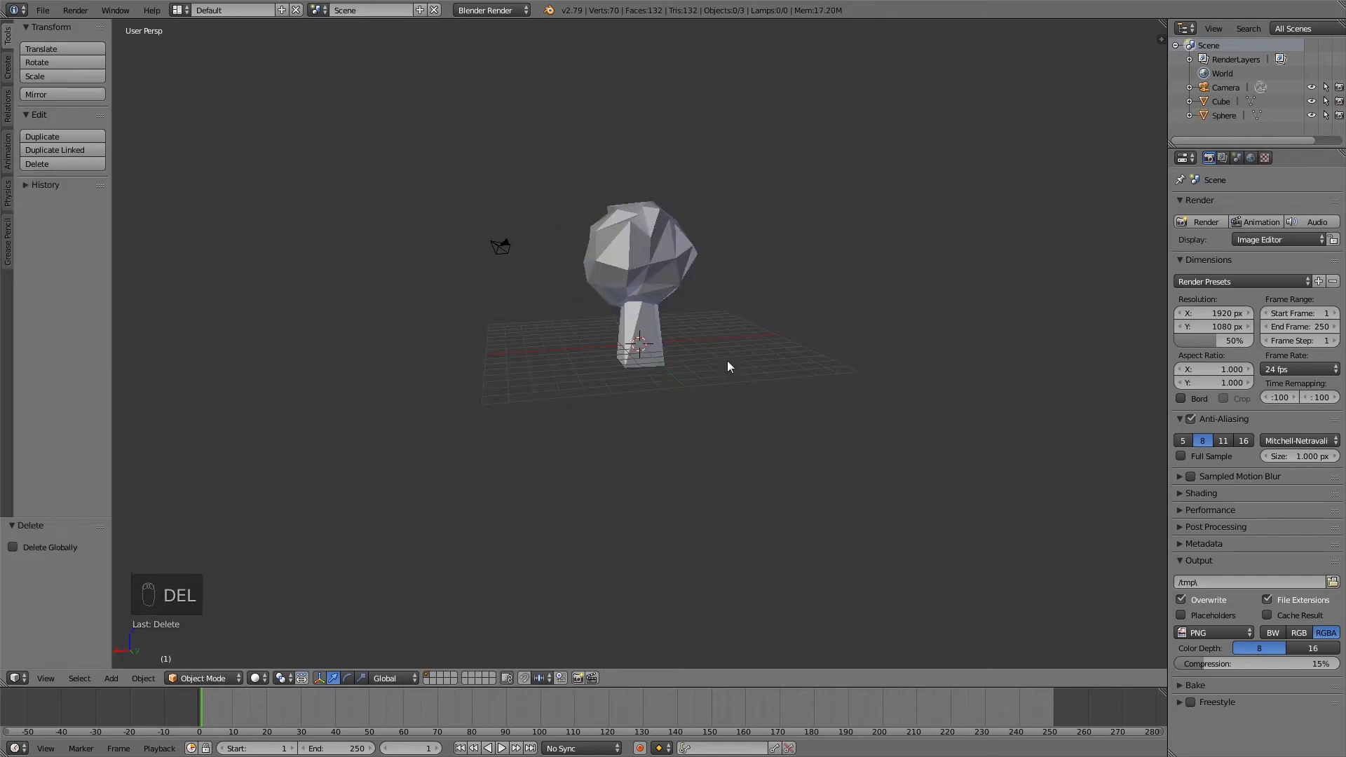
# Add a ground plane under the tree and scale it up about 14.6 times.
pyautogui.hotkey('shift', 'a')
pyautogui.moveTo(726, 362)
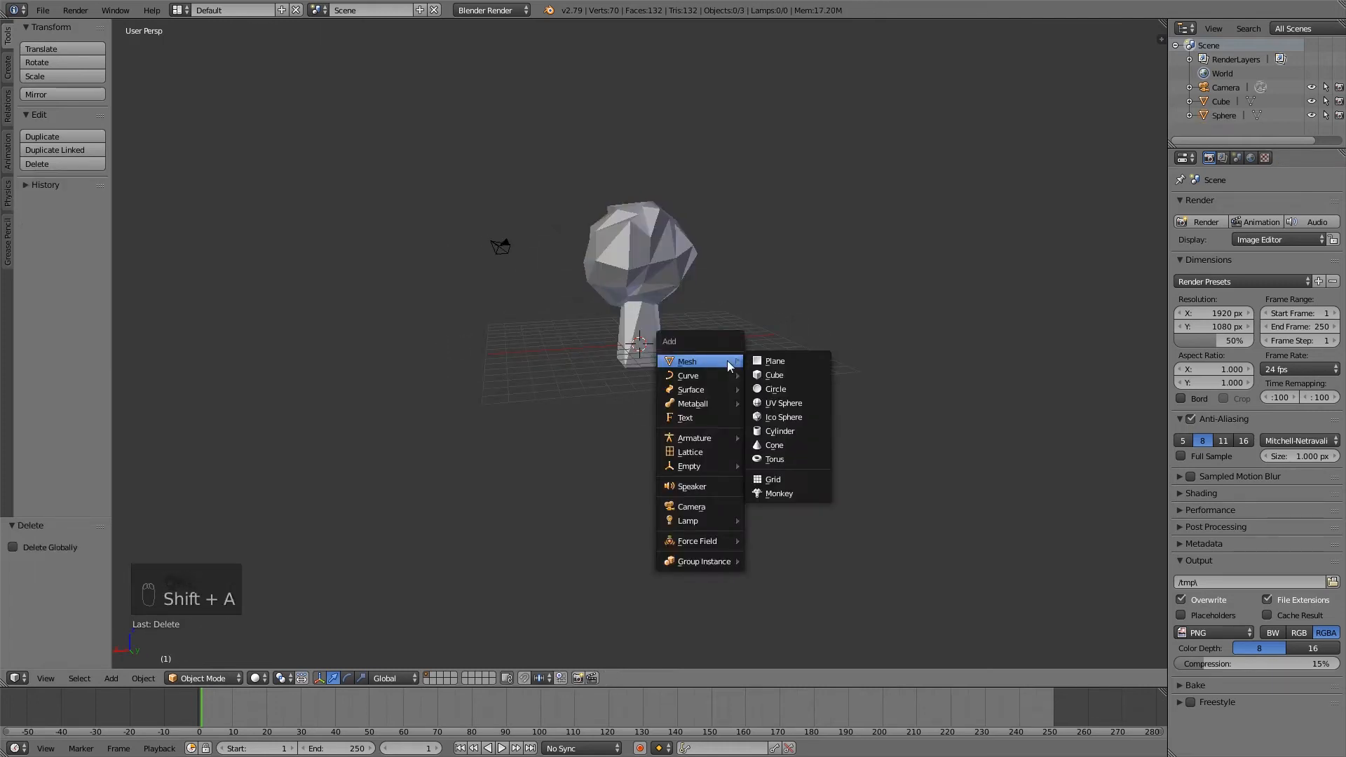
pyautogui.click(768, 361)
pyautogui.press('s')
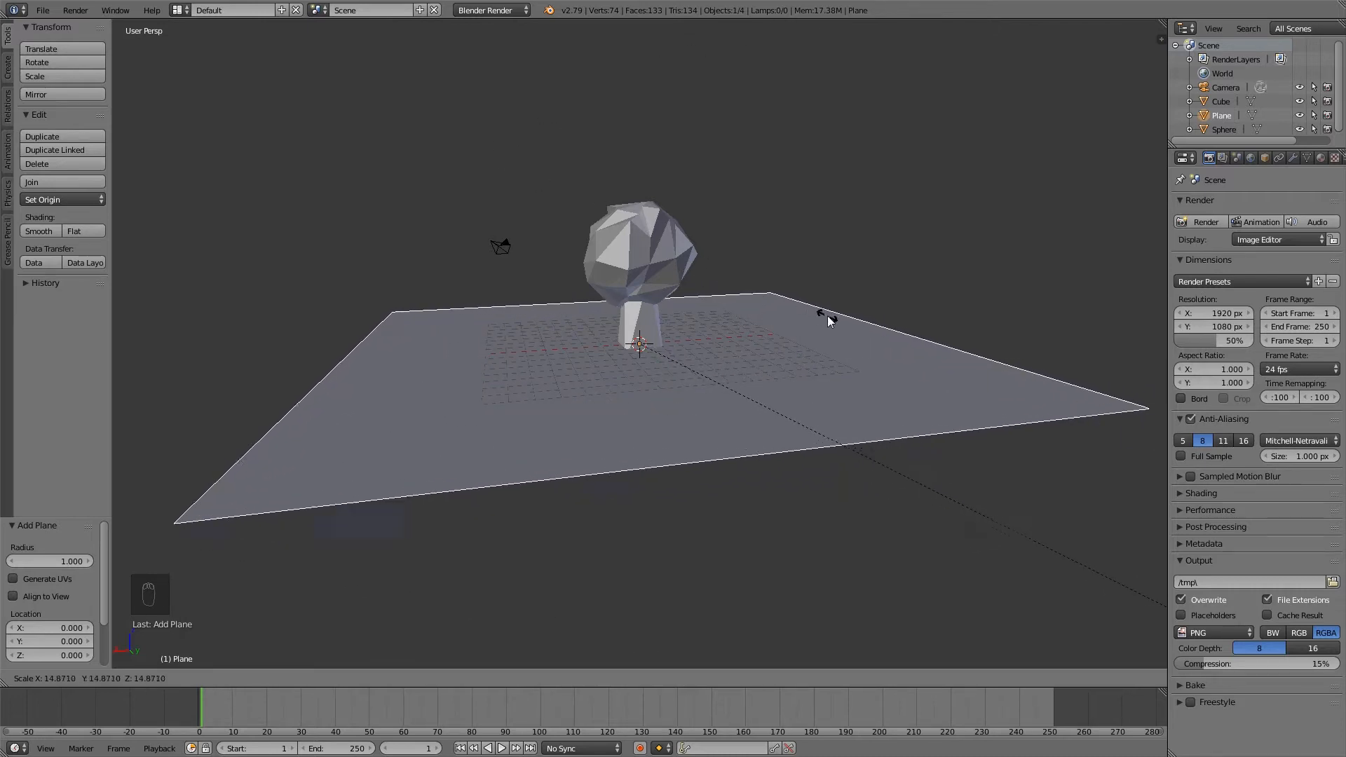
pyautogui.click(798, 313)
# Open the ground plane for mesh editing and undo the last trial edits back to a single face.
pyautogui.moveTo(510, 359); pyautogui.dragTo(579, 358, button='middle')
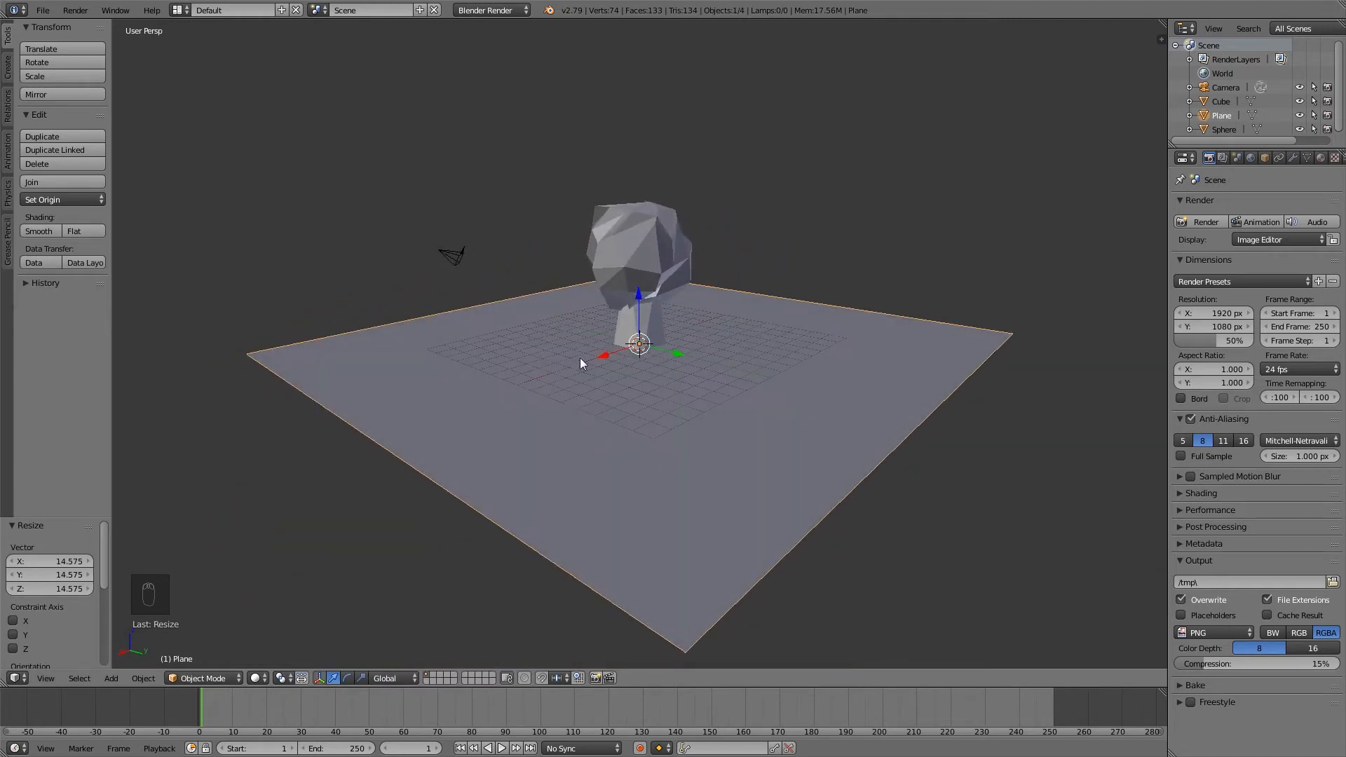
pyautogui.press('Tab')
pyautogui.hotkey('ctrl', 'z')
pyautogui.hotkey('ctrl', 'z')
pyautogui.hotkey('ctrl', 'z')
pyautogui.hotkey('ctrl', 'z')
pyautogui.hotkey('ctrl', 'z')
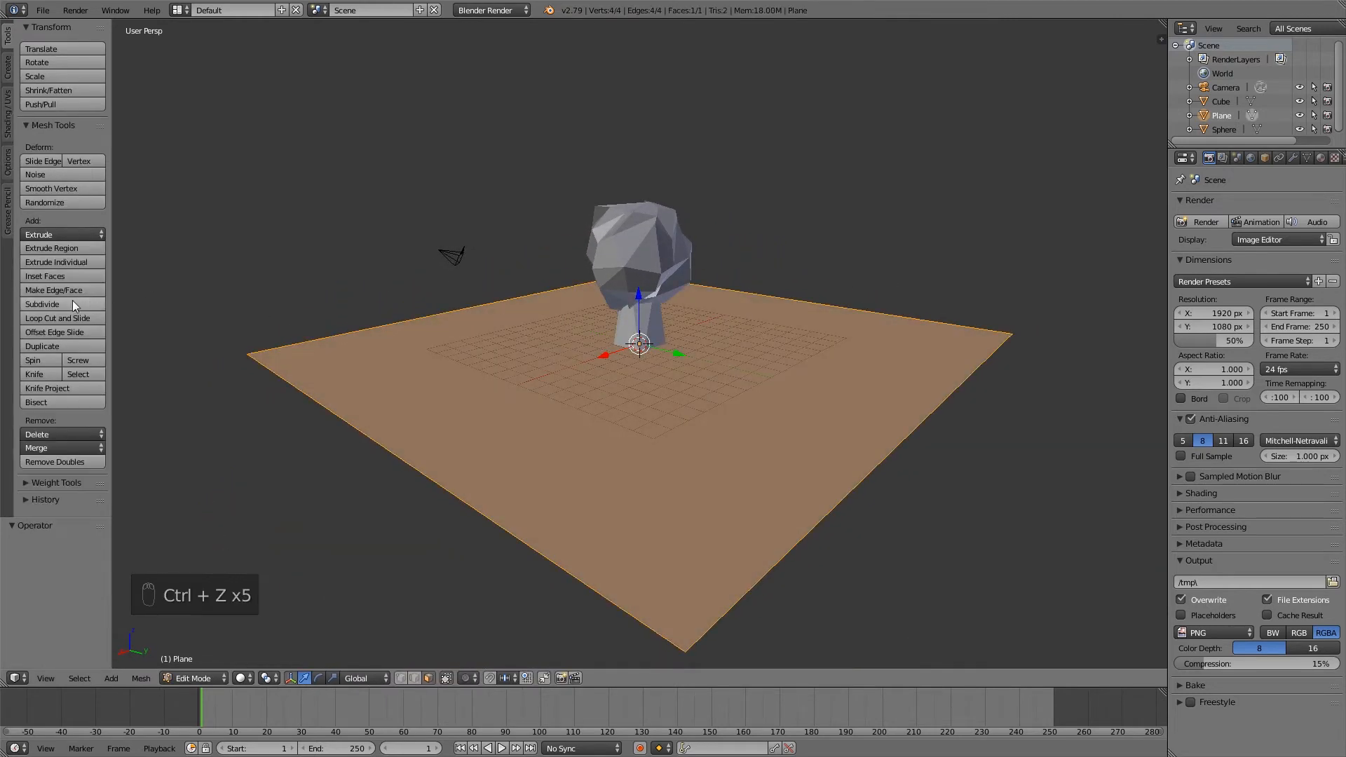
# Subdivide the ground plane four times and triangulate all of its faces.
pyautogui.click(73, 300)
pyautogui.click(73, 300)
pyautogui.click(74, 300)
pyautogui.click(74, 300)
pyautogui.press('Tab')
pyautogui.press('Tab')
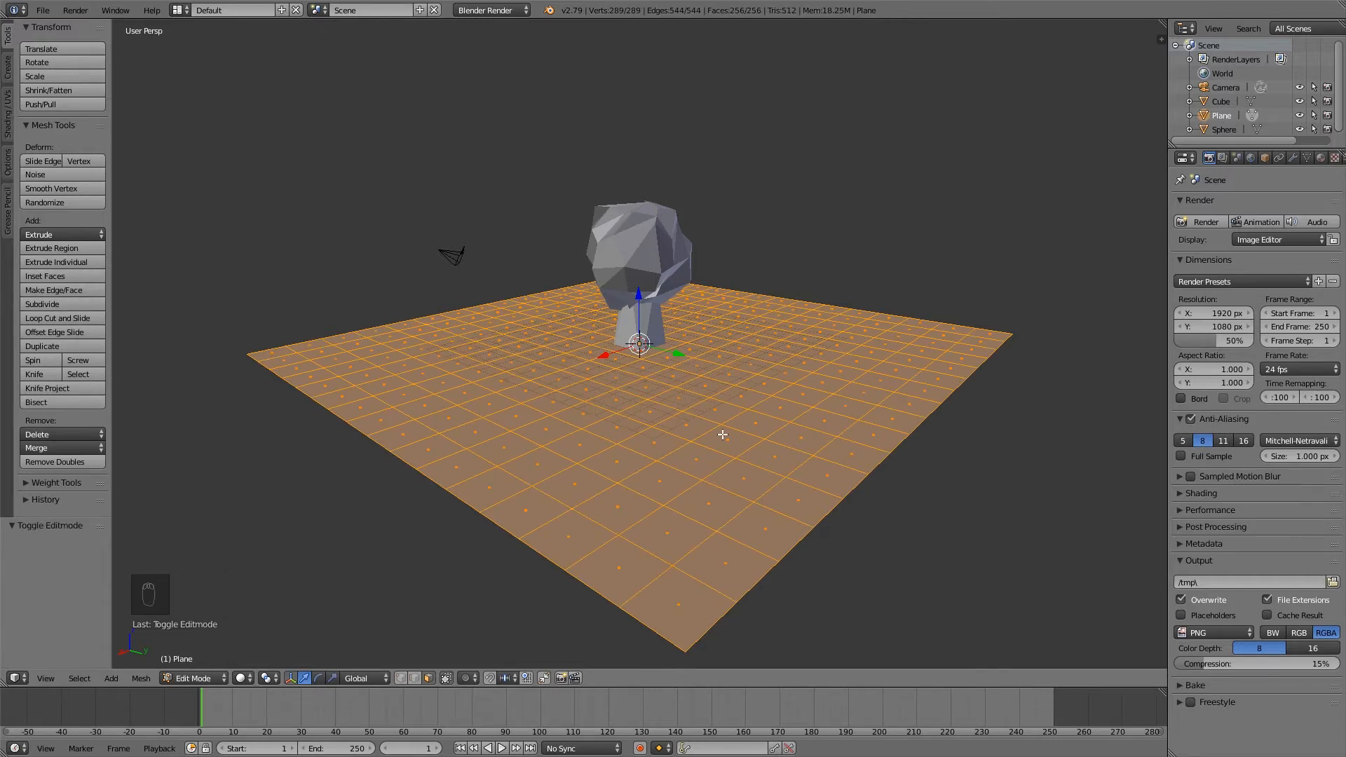
pyautogui.hotkey('ctrl', 't')
# Select a single ground face beside the tree and enable proportional editing with the Random falloff.
pyautogui.rightClick(716, 354)
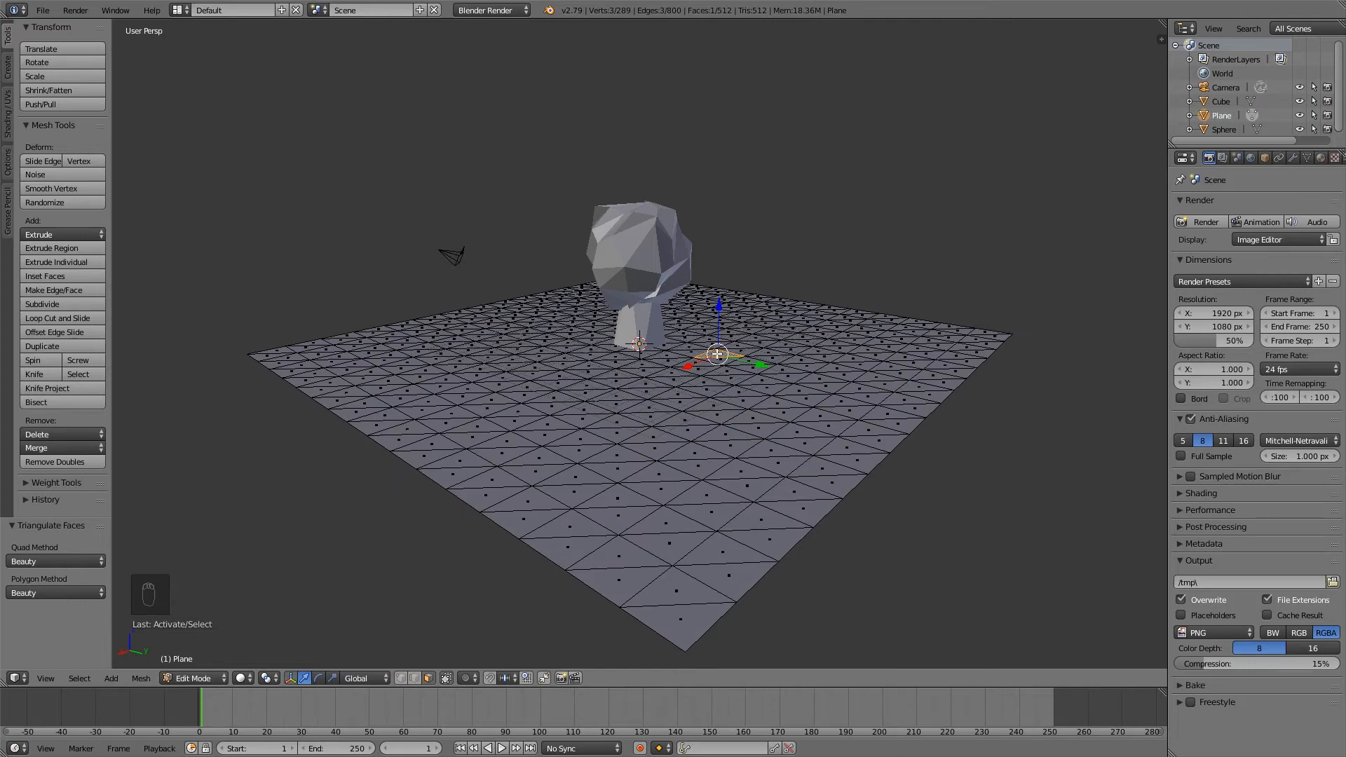
pyautogui.press('o')
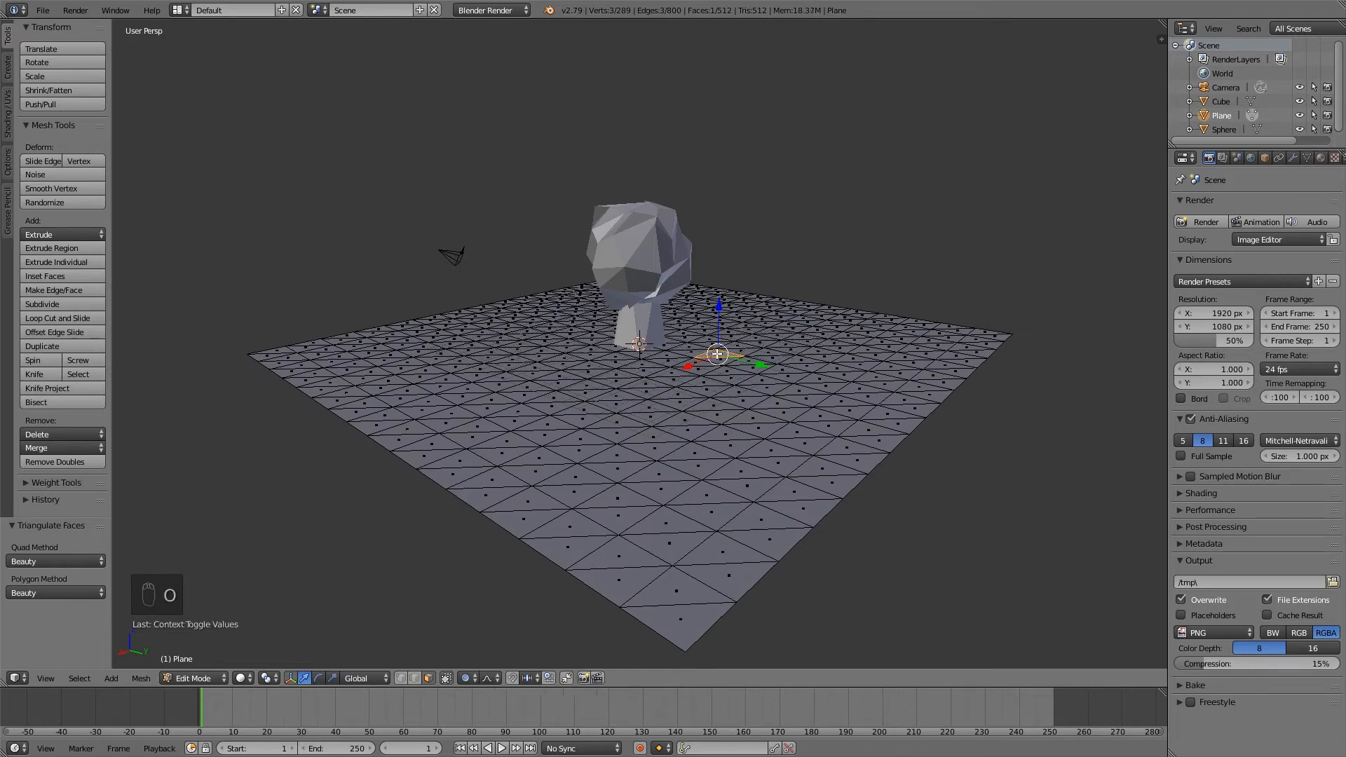
pyautogui.click(490, 679)
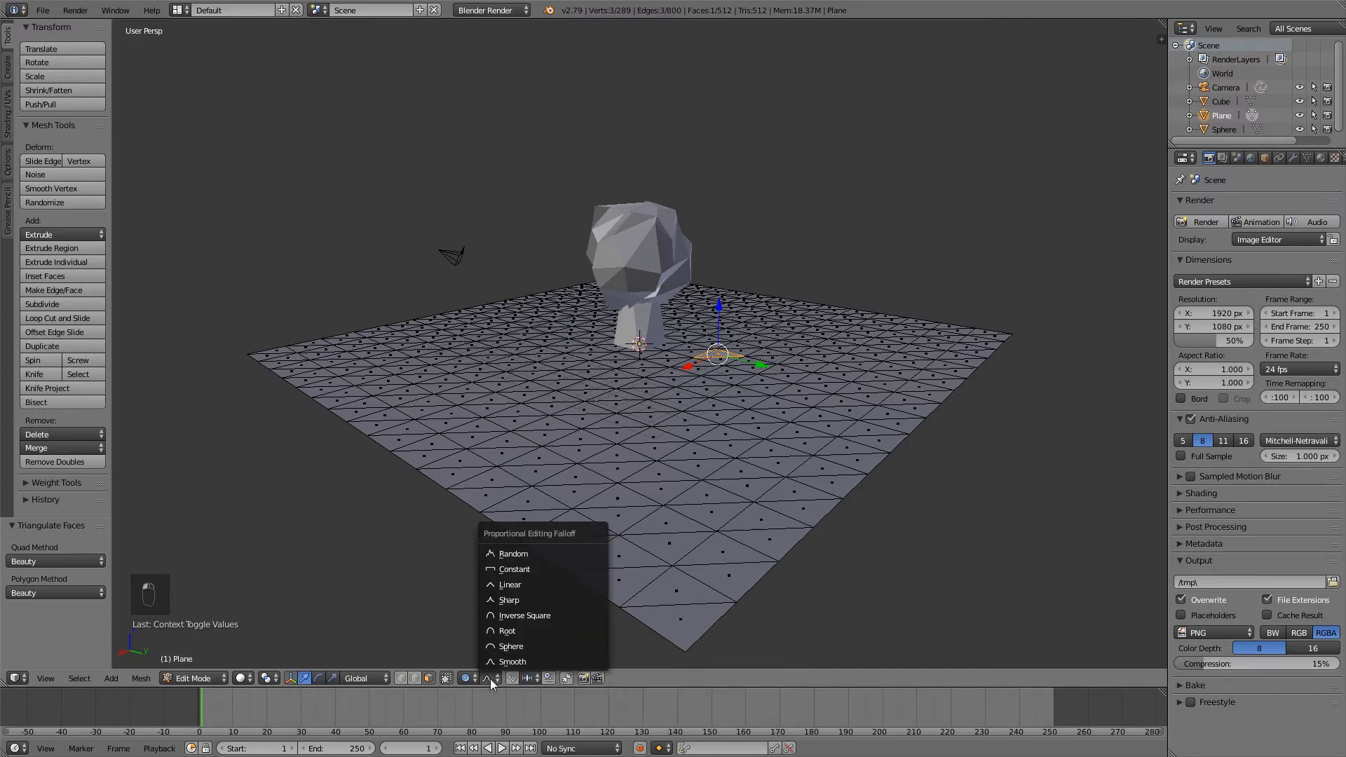
pyautogui.click(508, 554)
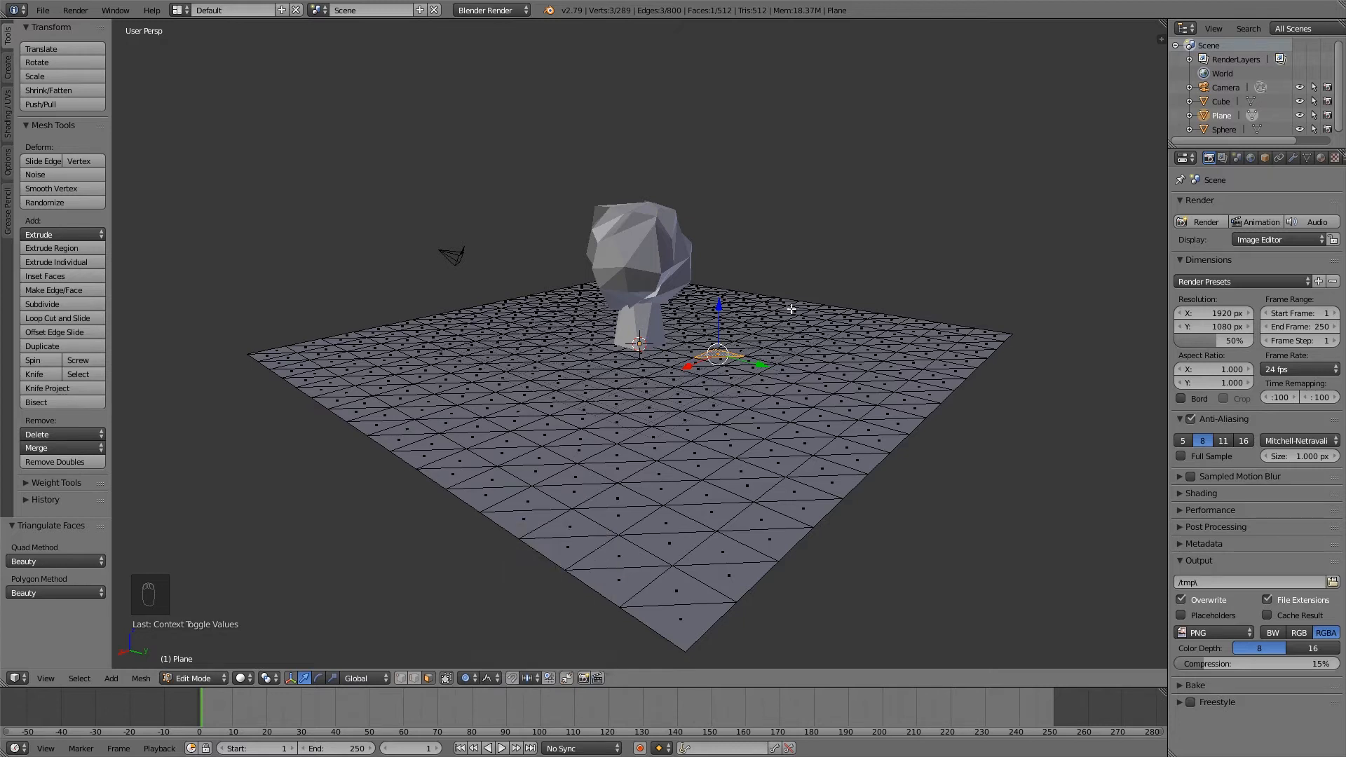
# Raise the selected ground face about 1.04 along Z with a proportional size of about 15.9.
pyautogui.click(719, 308)
pyautogui.moveTo(719, 308)
pyautogui.mouseDown()
pyautogui.moveTo(709, 295)
pyautogui.moveTo(721, 296)
pyautogui.mouseUp()
pyautogui.scroll(-2, 709, 301)
pyautogui.scroll(-15, 709, 298)
pyautogui.scroll(4, 712, 302)
pyautogui.scroll(-7, 716, 303)
pyautogui.scroll(-1, 717, 303)
pyautogui.scroll(6, 717, 302)
pyautogui.scroll(-2, 718, 303)
pyautogui.scroll(2, 721, 296)
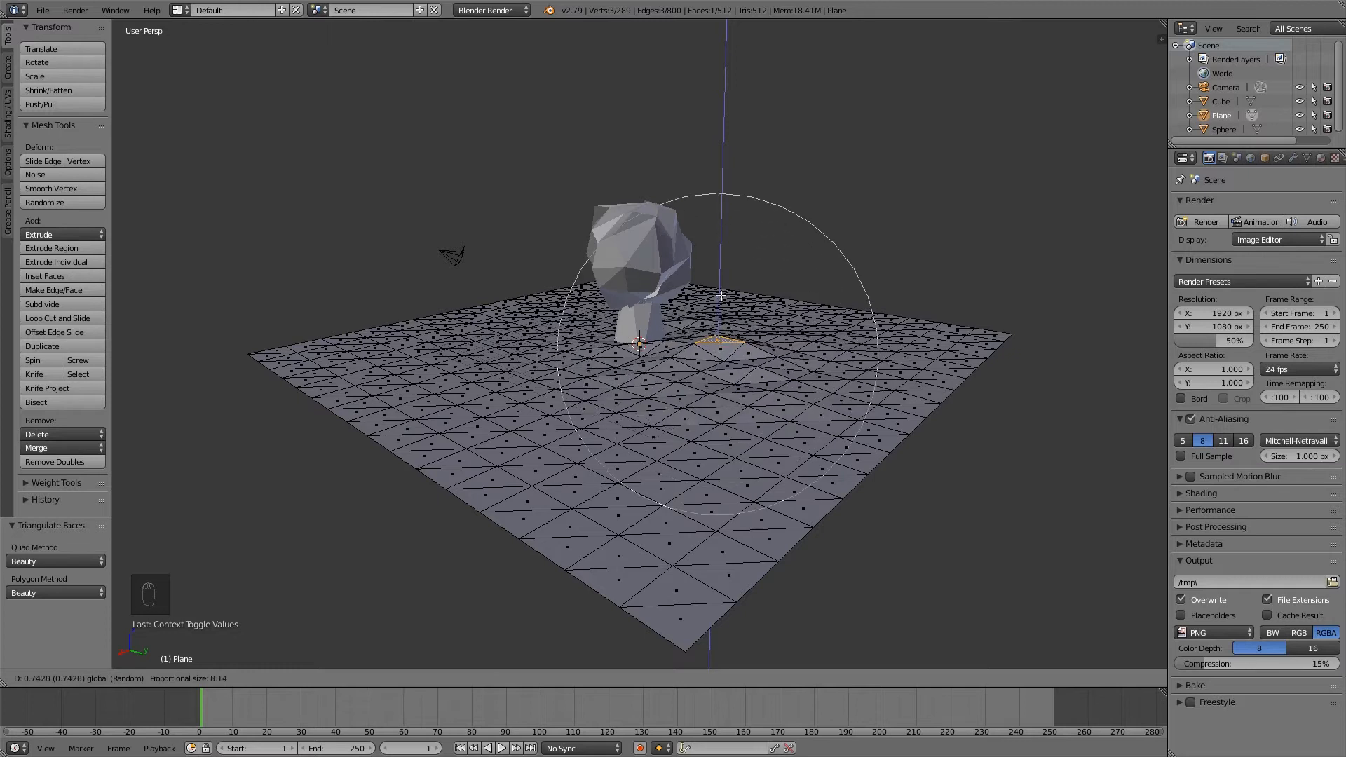
pyautogui.scroll(-8, 721, 291)
pyautogui.click(720, 292)
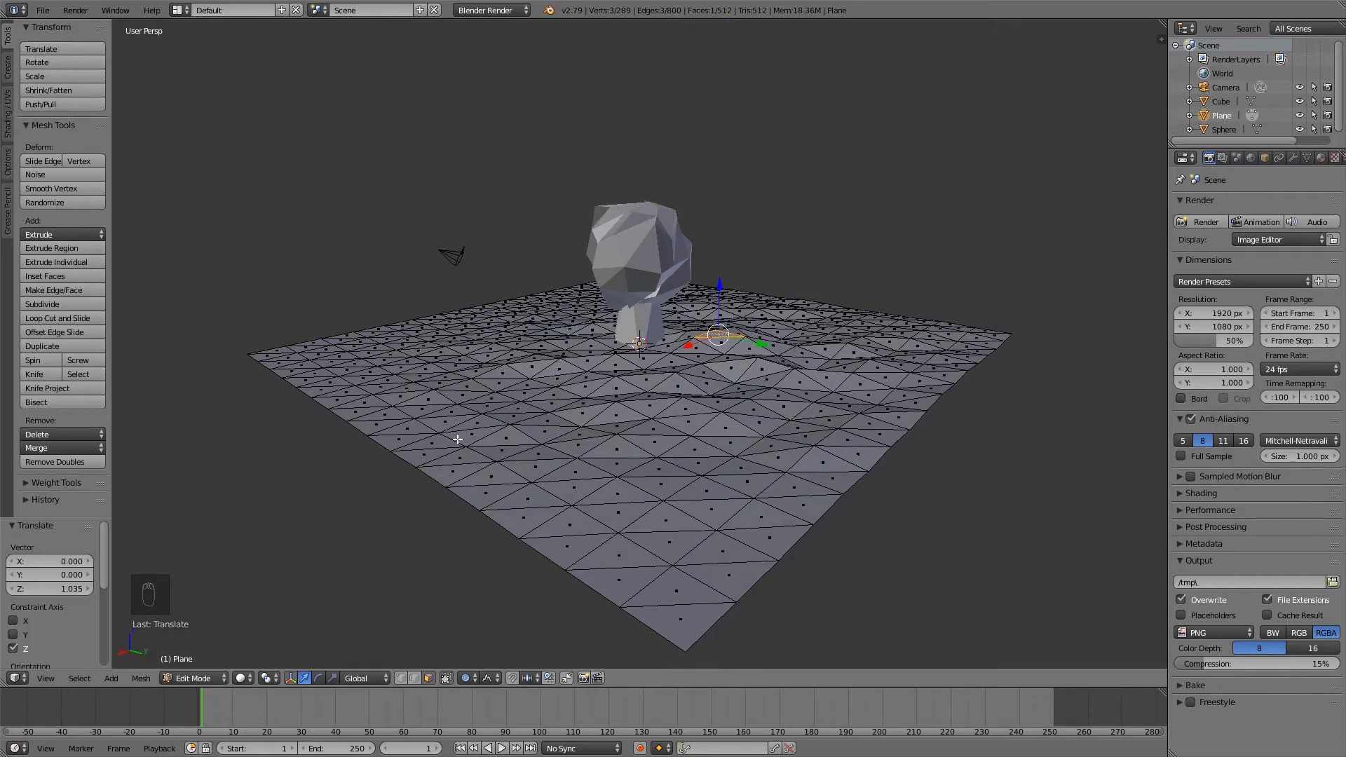
# Raise a ground face near the right-hand corner about 0.63 along Z with the same proportional size.
pyautogui.rightClick(895, 334)
pyautogui.press('g')
pyautogui.press('z')
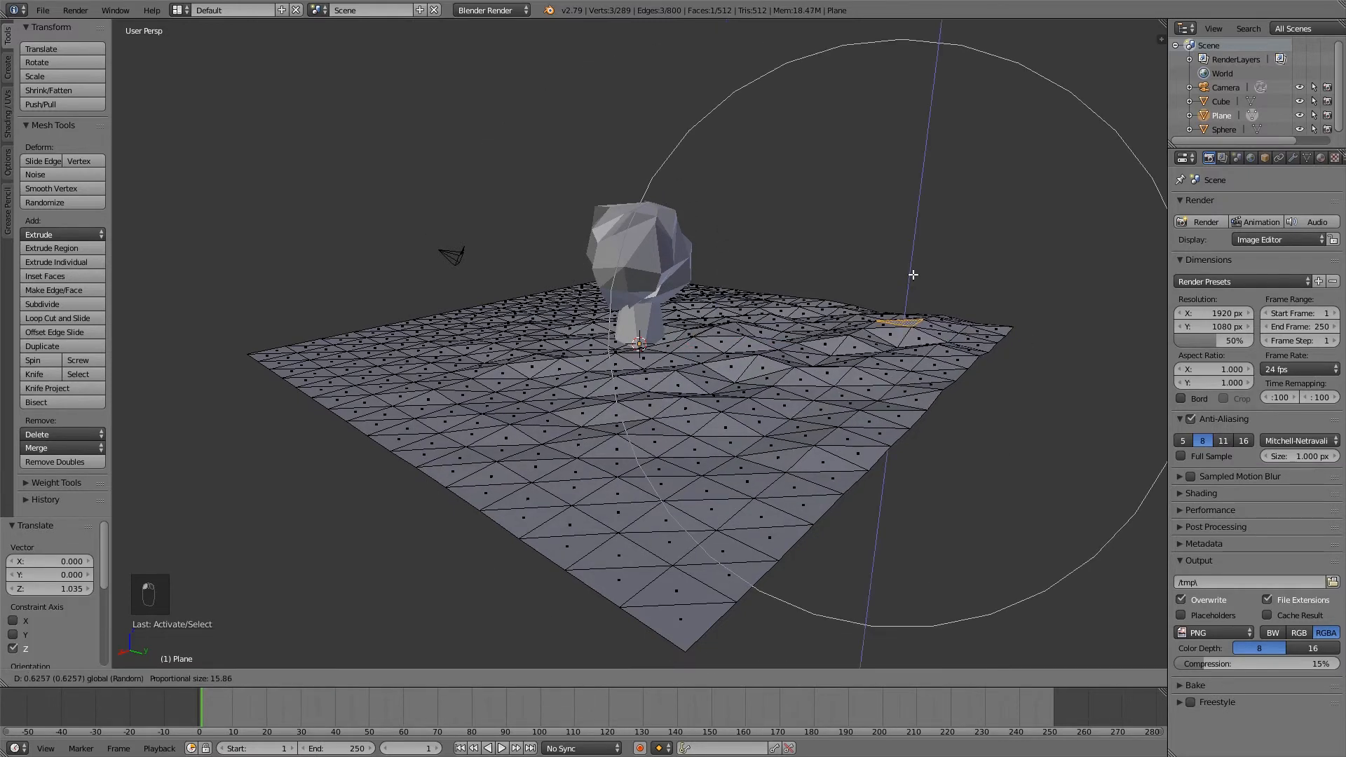
pyautogui.click(913, 274)
# Raise a face near the ground's far left edge about 1.13 along Z with the proportional size reduced to about 6.7.
pyautogui.rightClick(459, 313)
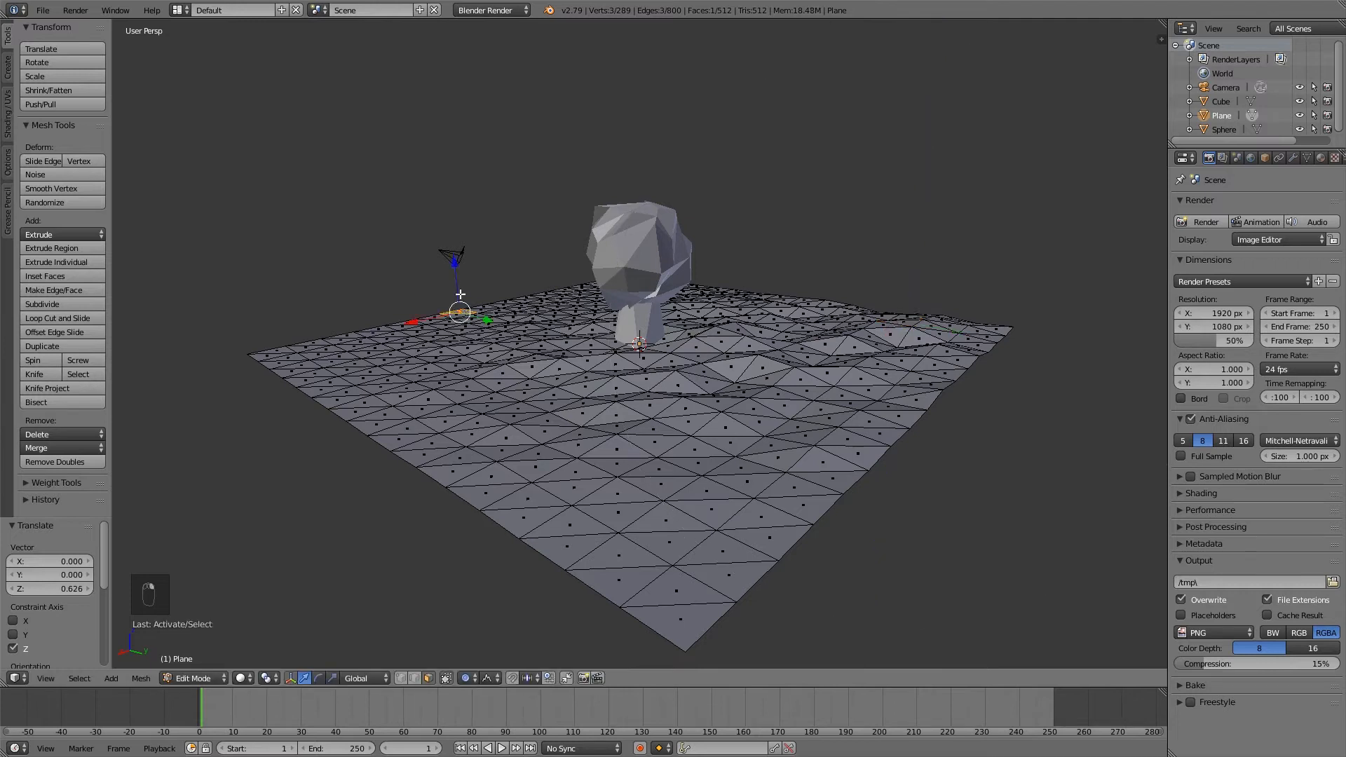
pyautogui.press('g')
pyautogui.press('z')
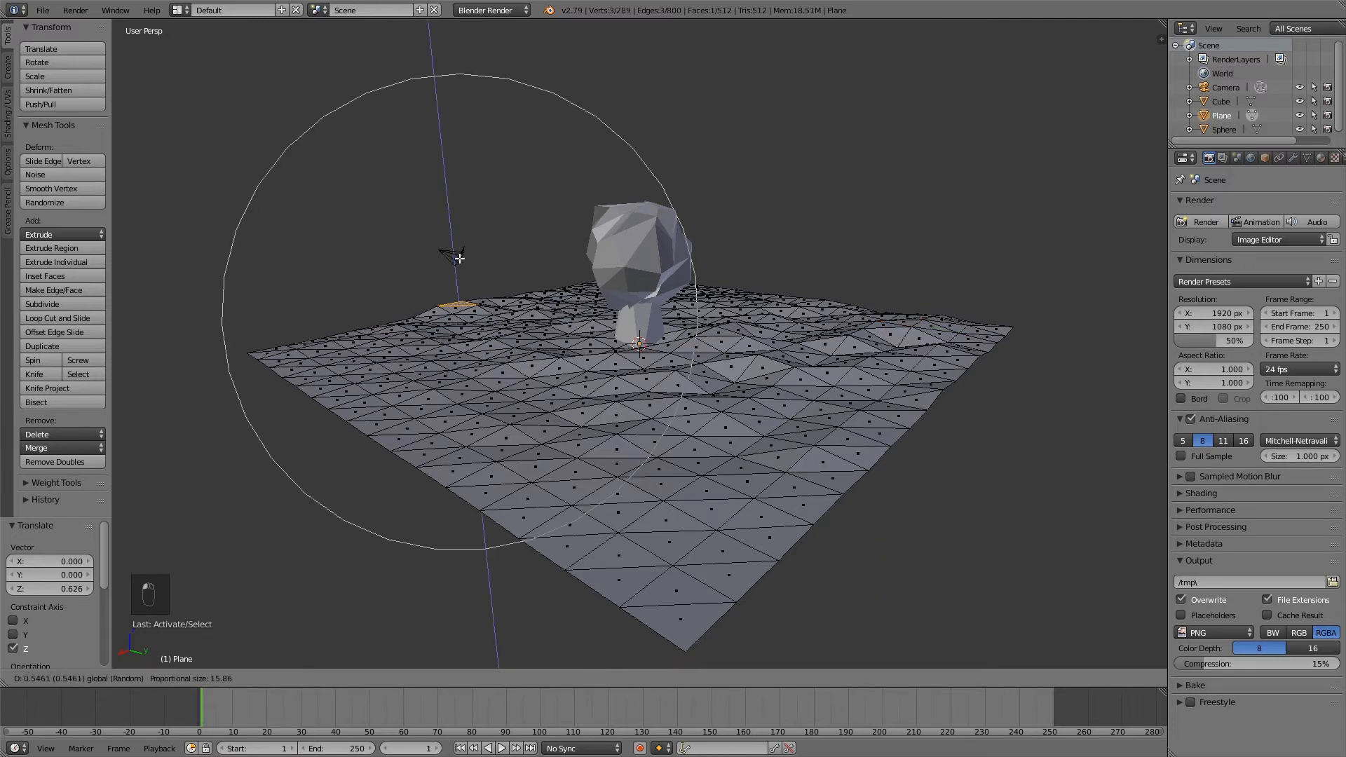
pyautogui.scroll(5, 459, 257)
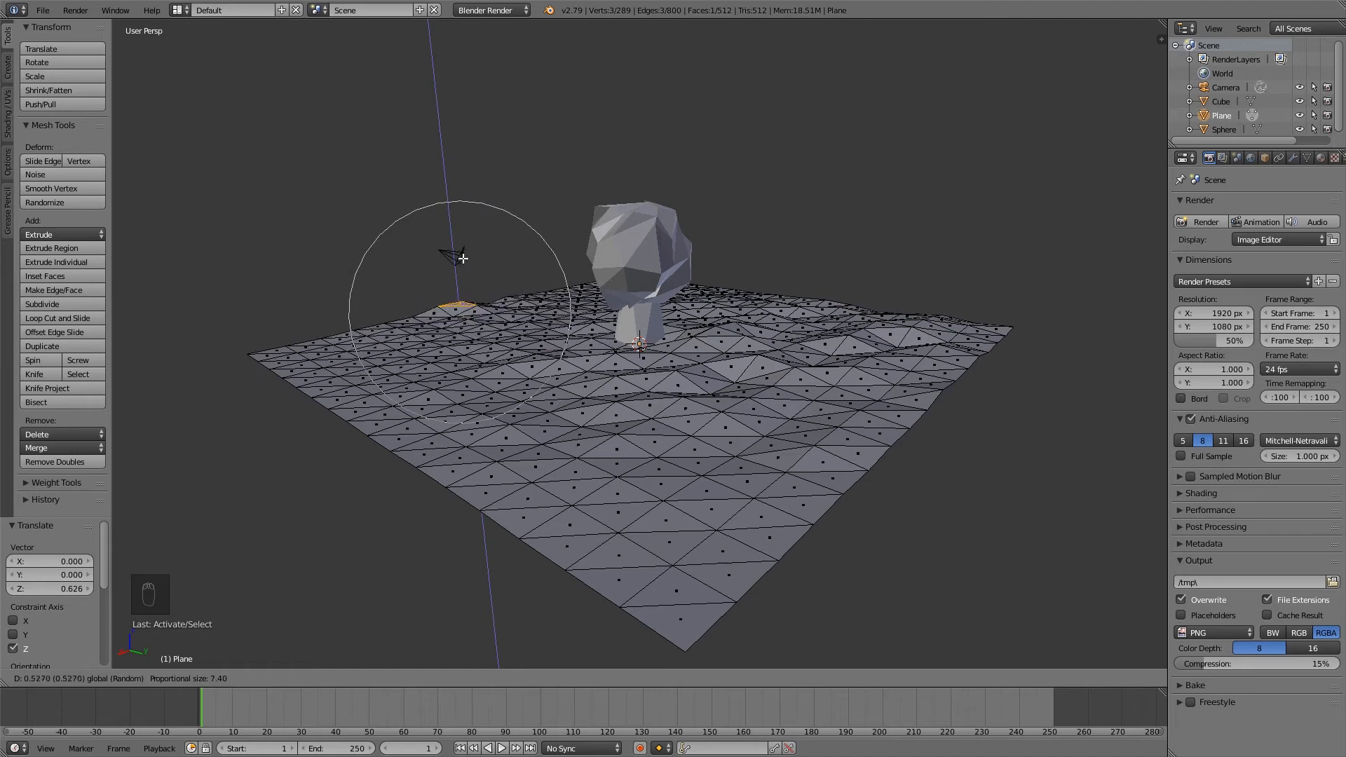
pyautogui.scroll(1, 463, 247)
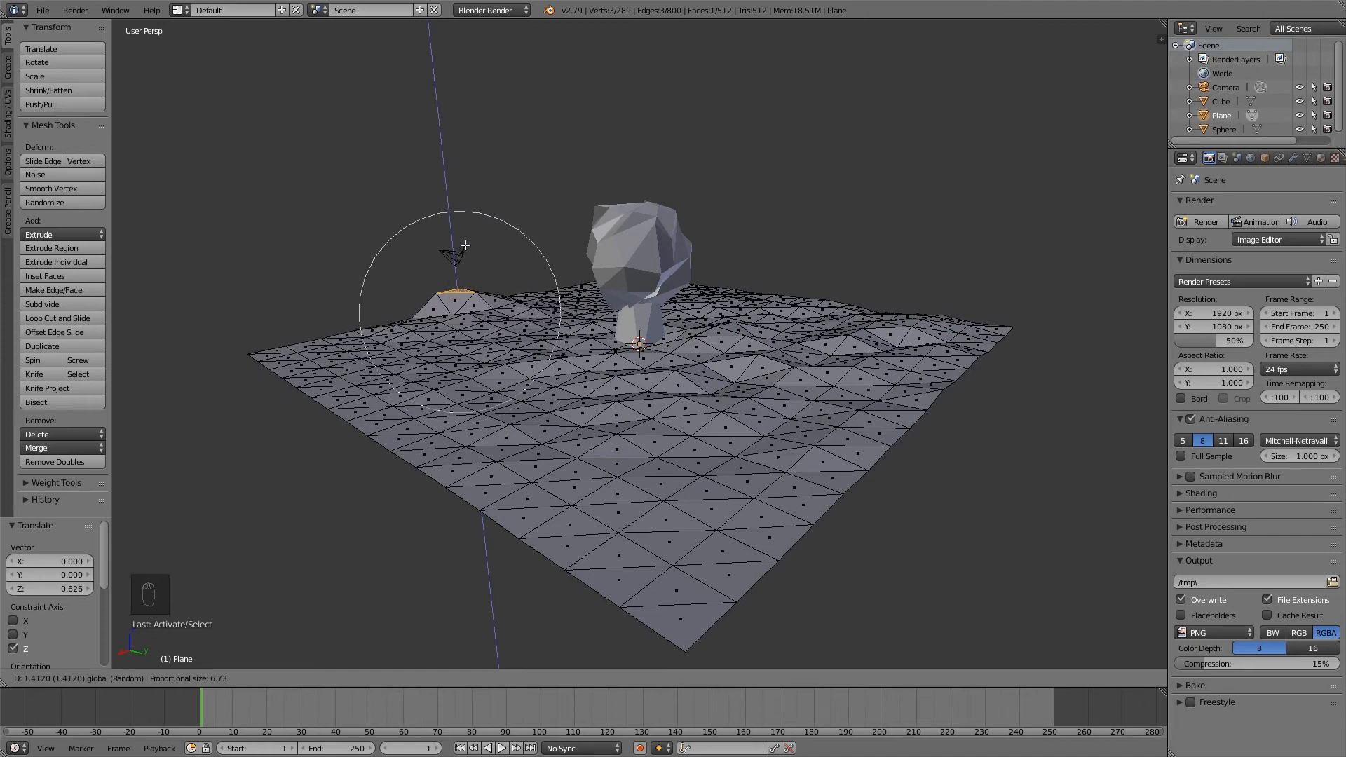
pyautogui.click(466, 249)
# Raise a face close to the ground's left corner along Z into a small uneven hill.
pyautogui.rightClick(361, 342)
pyautogui.rightClick(354, 365)
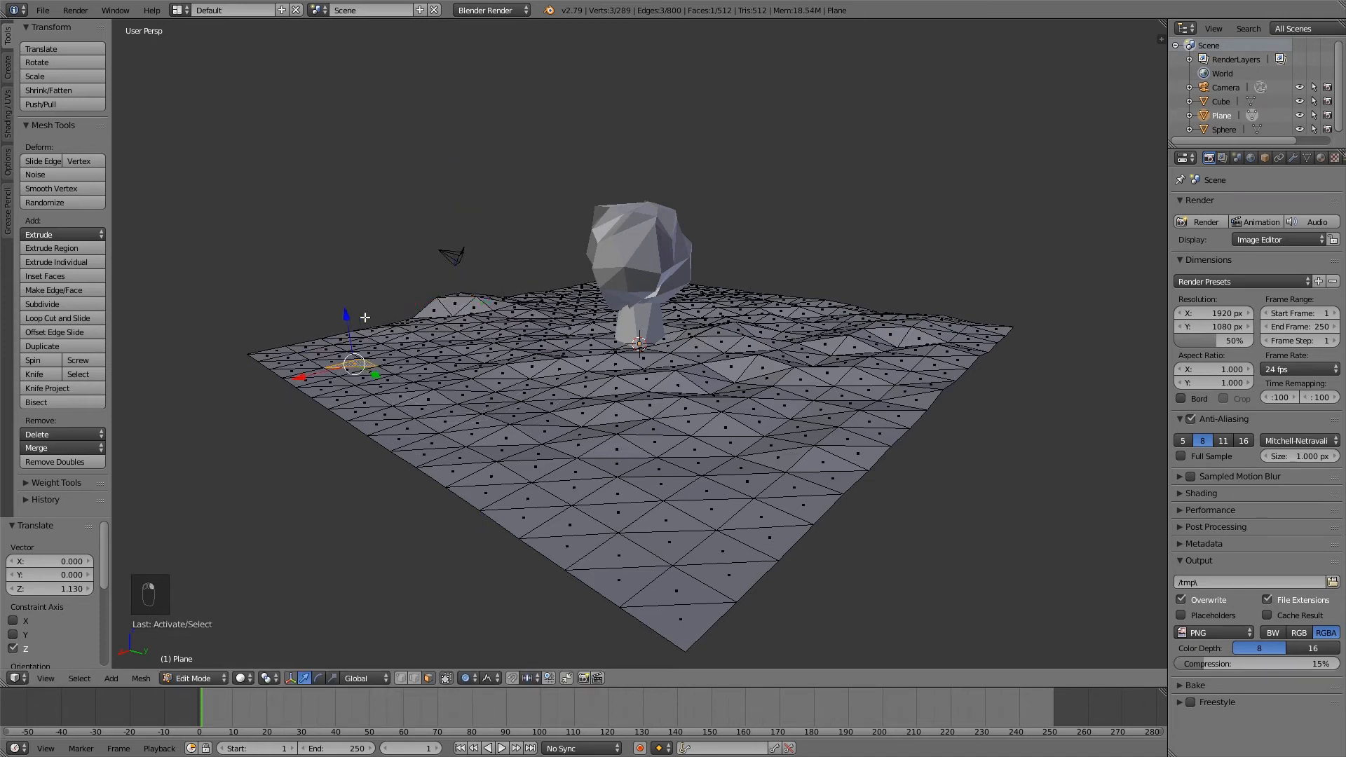
pyautogui.press('g')
pyautogui.press('z')
pyautogui.click(352, 289)
# Raise a face near the ground's front corner about 0.68 along Z.
pyautogui.rightClick(678, 508)
pyautogui.press('g')
pyautogui.press('z')
pyautogui.click(710, 326)
pyautogui.hotkey('ctrl', 'space')
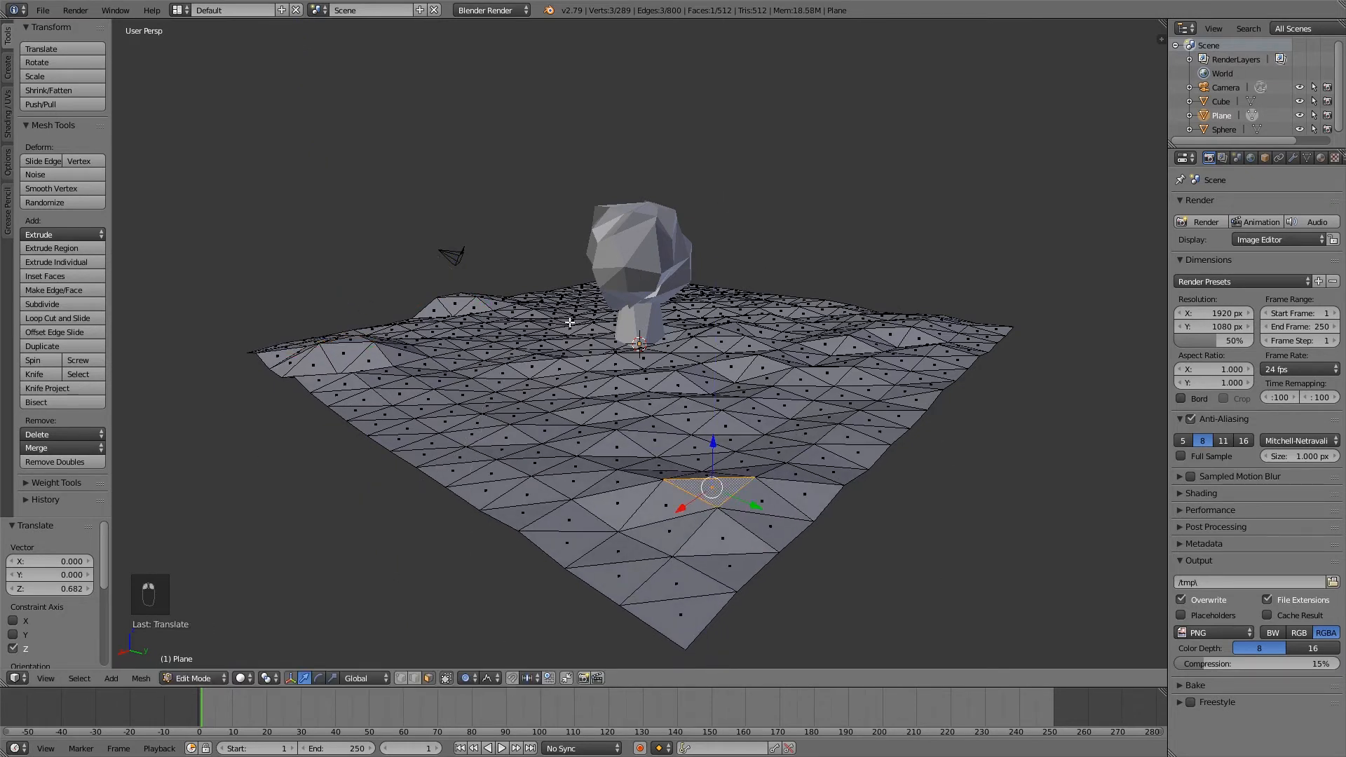
# Raise two more faces near another edge of the ground along Z with the random falloff.
pyautogui.moveTo(534, 355); pyautogui.dragTo(652, 394, button='middle')
pyautogui.rightClick(451, 289)
pyautogui.rightClick(417, 266)
pyautogui.moveTo(407, 225); pyautogui.dragTo(407, 211)
pyautogui.rightClick(452, 325)
pyautogui.moveTo(447, 304); pyautogui.dragTo(444, 273)
# Shift further faces along the ground's remaining sides upward for an uneven terrain, and leave mesh editing.
pyautogui.moveTo(692, 501); pyautogui.dragTo(736, 532, button='middle')
pyautogui.rightClick(865, 375)
pyautogui.moveTo(862, 324); pyautogui.dragTo(945, 286)
pyautogui.rightClick(937, 345)
pyautogui.moveTo(945, 286); pyautogui.dragTo(509, 337, button='middle')
pyautogui.rightClick(496, 311)
pyautogui.moveTo(489, 289); pyautogui.dragTo(489, 275)
pyautogui.moveTo(489, 274); pyautogui.dragTo(909, 372, button='middle')
pyautogui.moveTo(927, 333); pyautogui.dragTo(928, 321)
pyautogui.moveTo(927, 321); pyautogui.dragTo(519, 382, button='middle')
pyautogui.press('Tab')
# Move the trunk and crown together up along Z by about 1.08 and another 0.19 onto the uneven ground.
pyautogui.moveTo(618, 386)
pyautogui.mouseDown(button='middle')
pyautogui.moveTo(643, 420)
pyautogui.moveTo(721, 385)
pyautogui.moveTo(649, 389)
pyautogui.moveTo(662, 412)
pyautogui.moveTo(703, 367)
pyautogui.moveTo(653, 384)
pyautogui.moveTo(654, 364)
pyautogui.moveTo(634, 349)
pyautogui.moveTo(615, 370)
pyautogui.mouseUp(button='middle')
pyautogui.rightClick(635, 326)
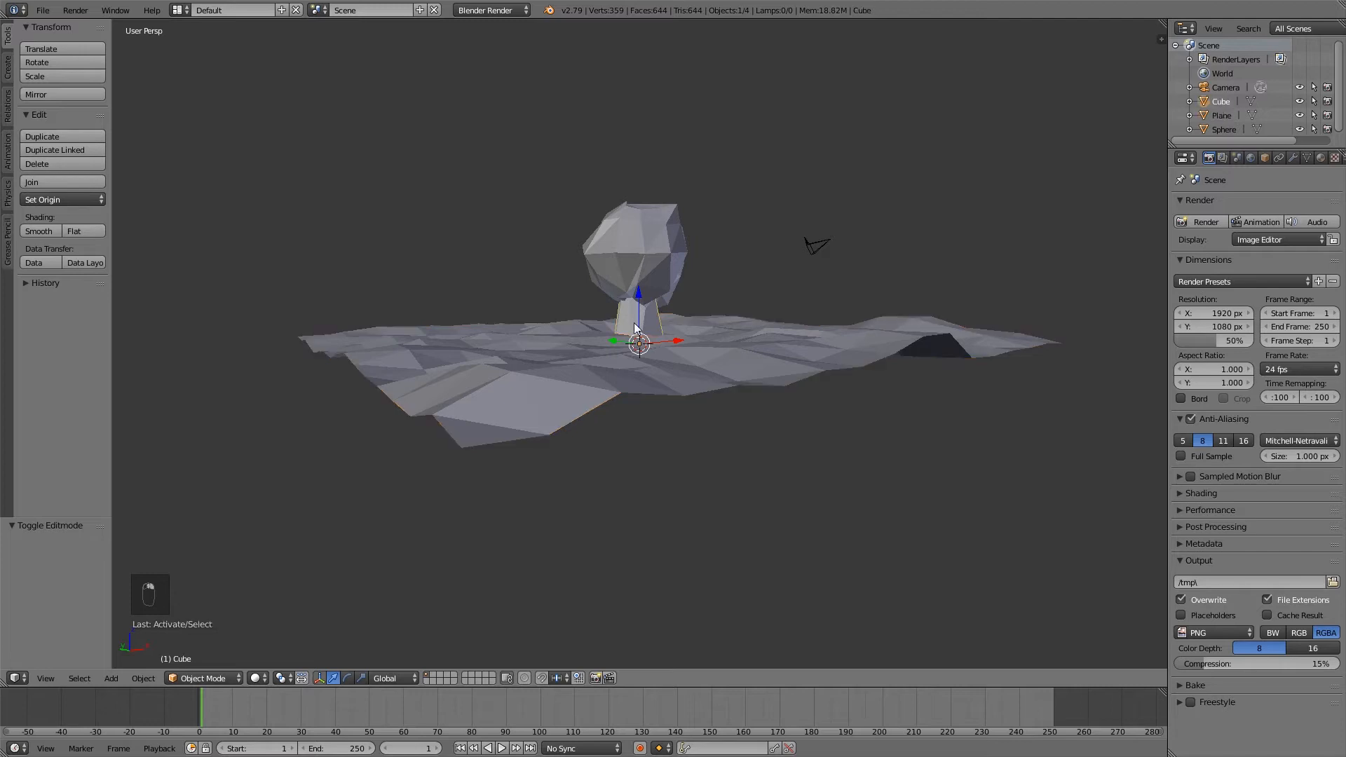
pyautogui.keyDown('shift'); pyautogui.rightClick(645, 276); pyautogui.keyUp('shift')
pyautogui.press('g')
pyautogui.press('z')
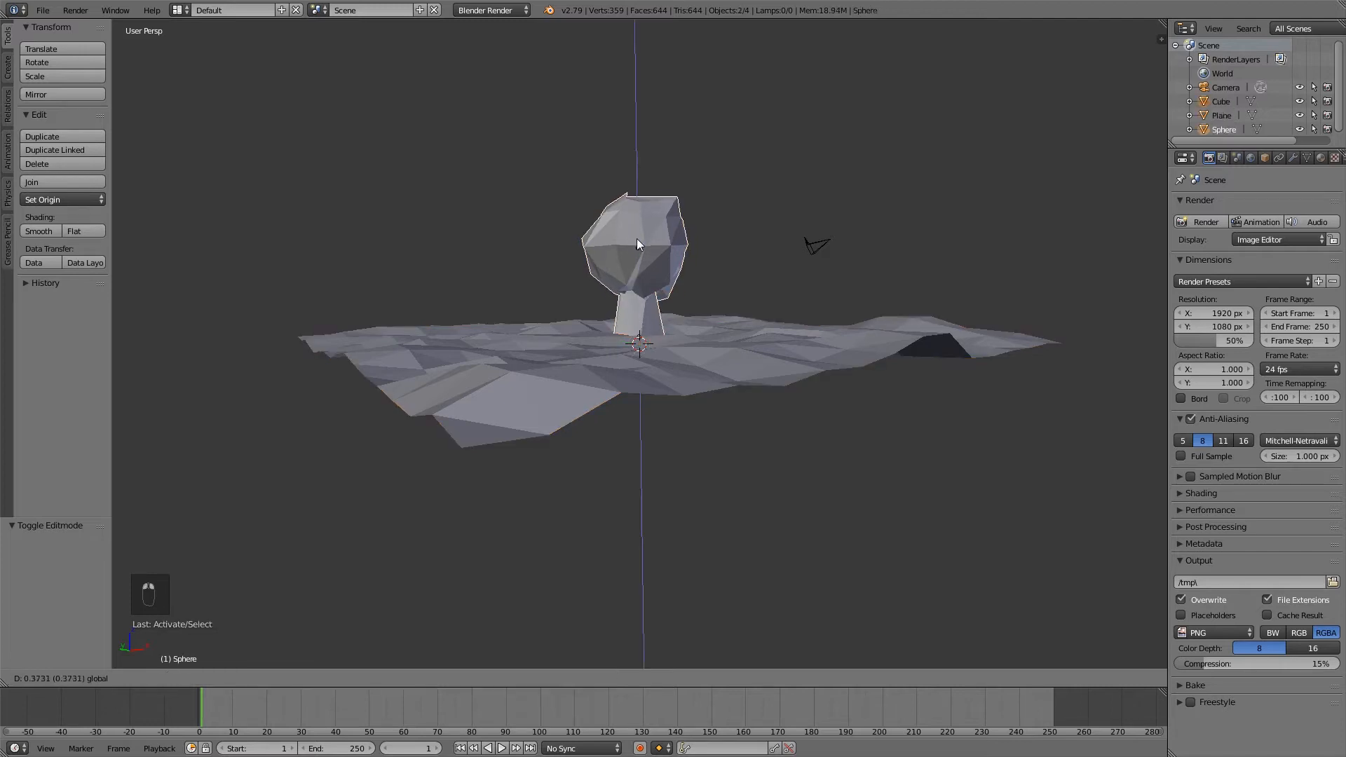
pyautogui.click(637, 228)
pyautogui.moveTo(637, 228); pyautogui.dragTo(637, 238, button='middle')
pyautogui.press('g')
pyautogui.press('z')
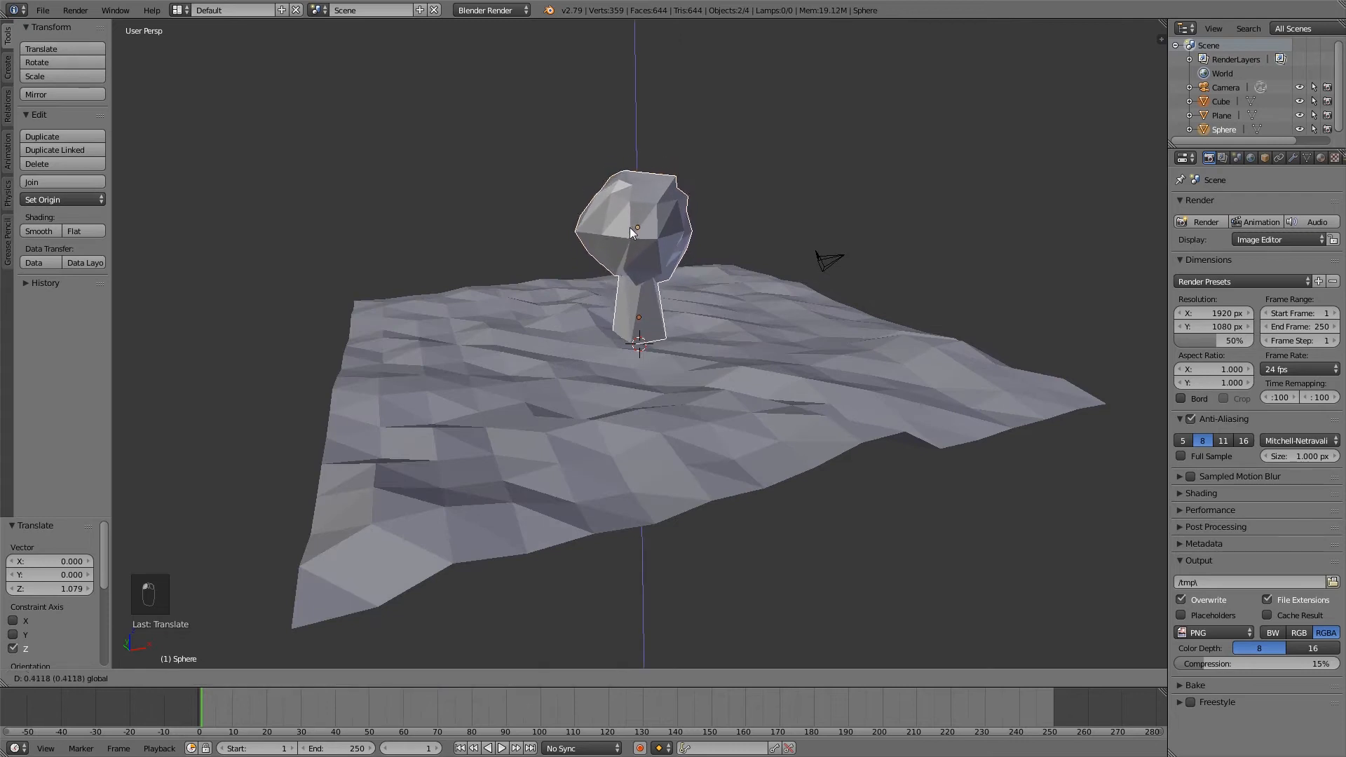
pyautogui.click(629, 230)
pyautogui.moveTo(629, 230); pyautogui.dragTo(680, 342, button='middle')
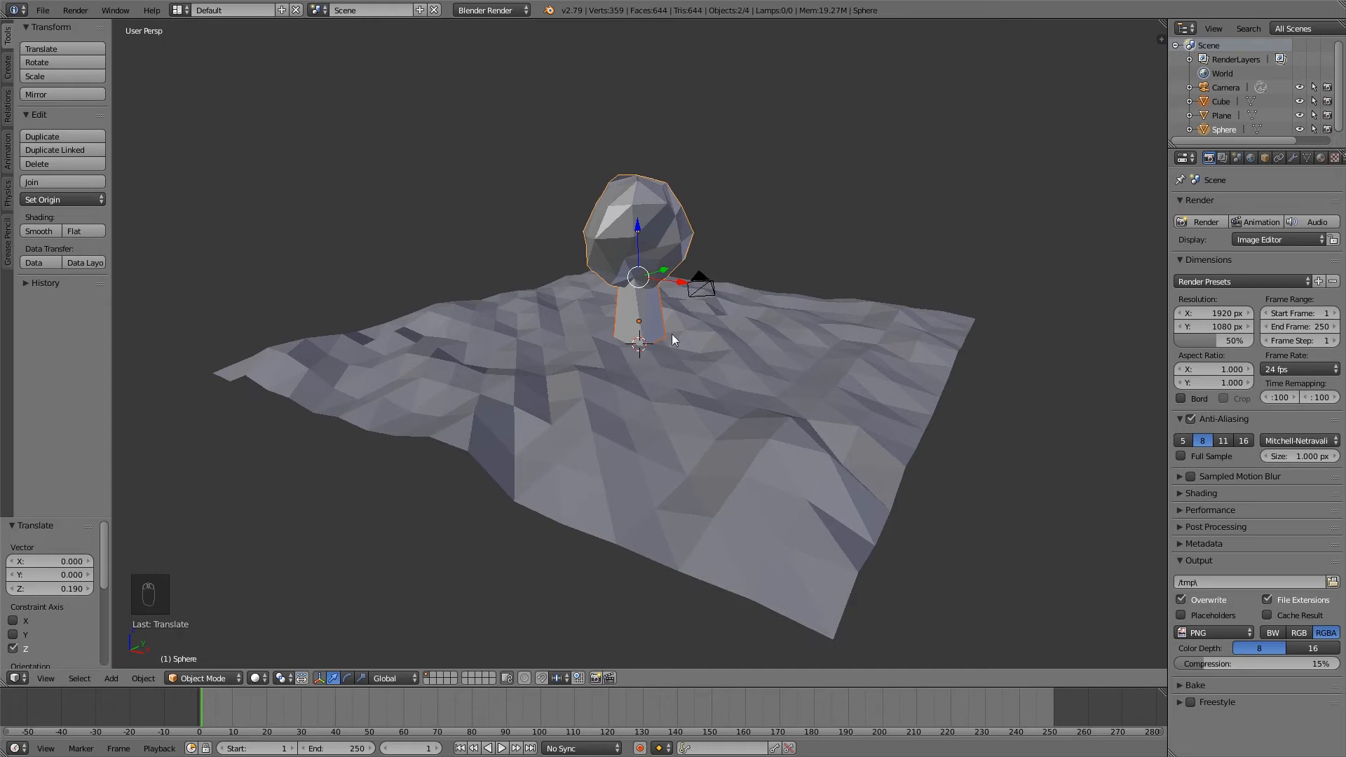
# Add a second plane at the origin and rotate it 90° about the X axis as an upright backdrop.
pyautogui.scroll(-3, 561, 372)
pyautogui.press('KP_1')
pyautogui.hotkey('shift', 'a')
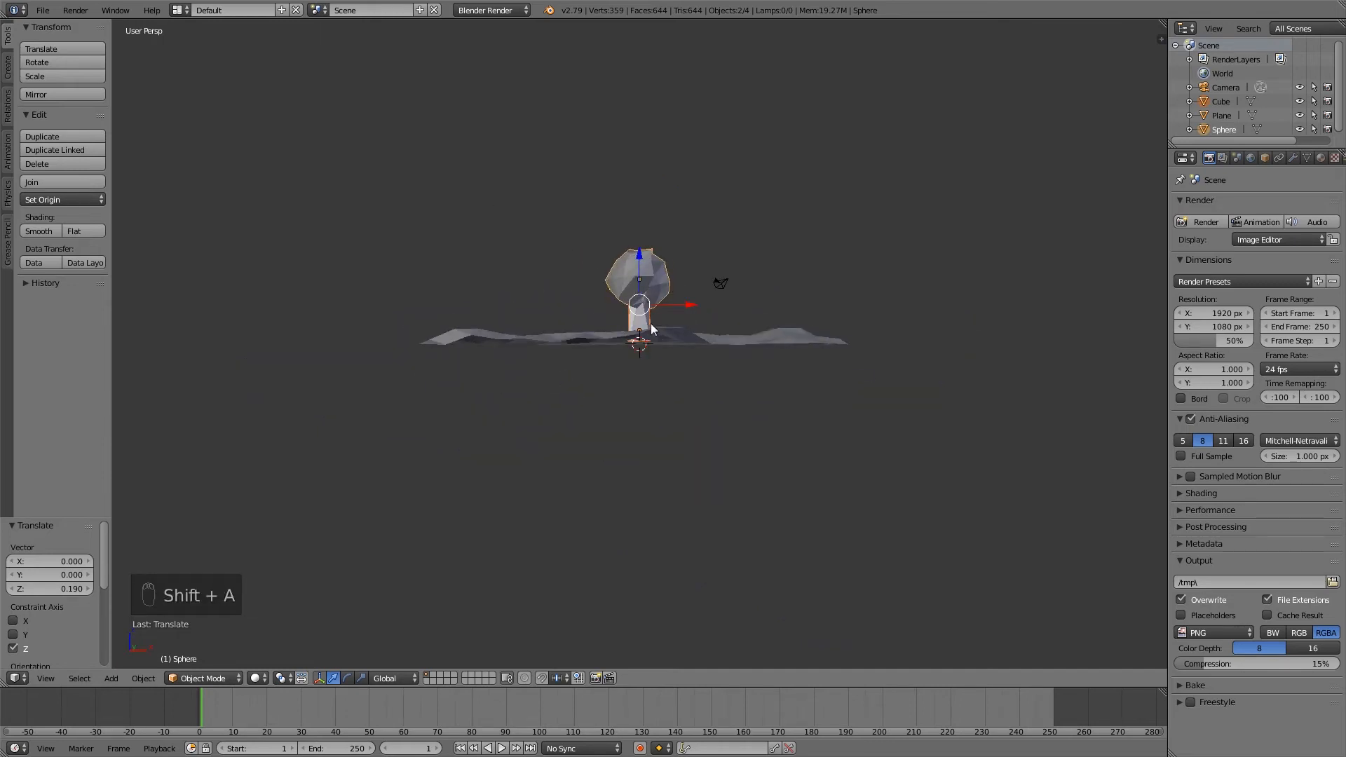
pyautogui.hotkey('shift', 'a')
pyautogui.moveTo(653, 323)
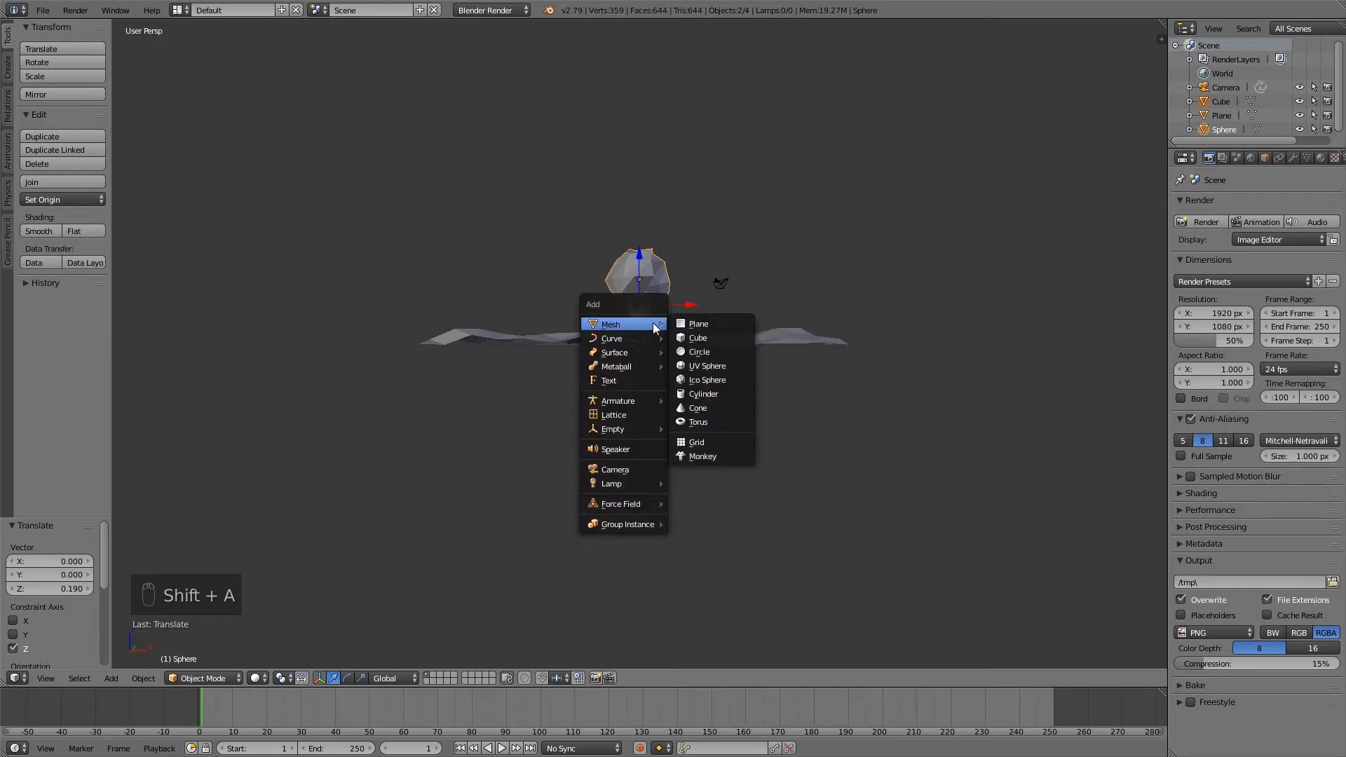
pyautogui.click(714, 321)
pyautogui.press('r')
pyautogui.press('x')
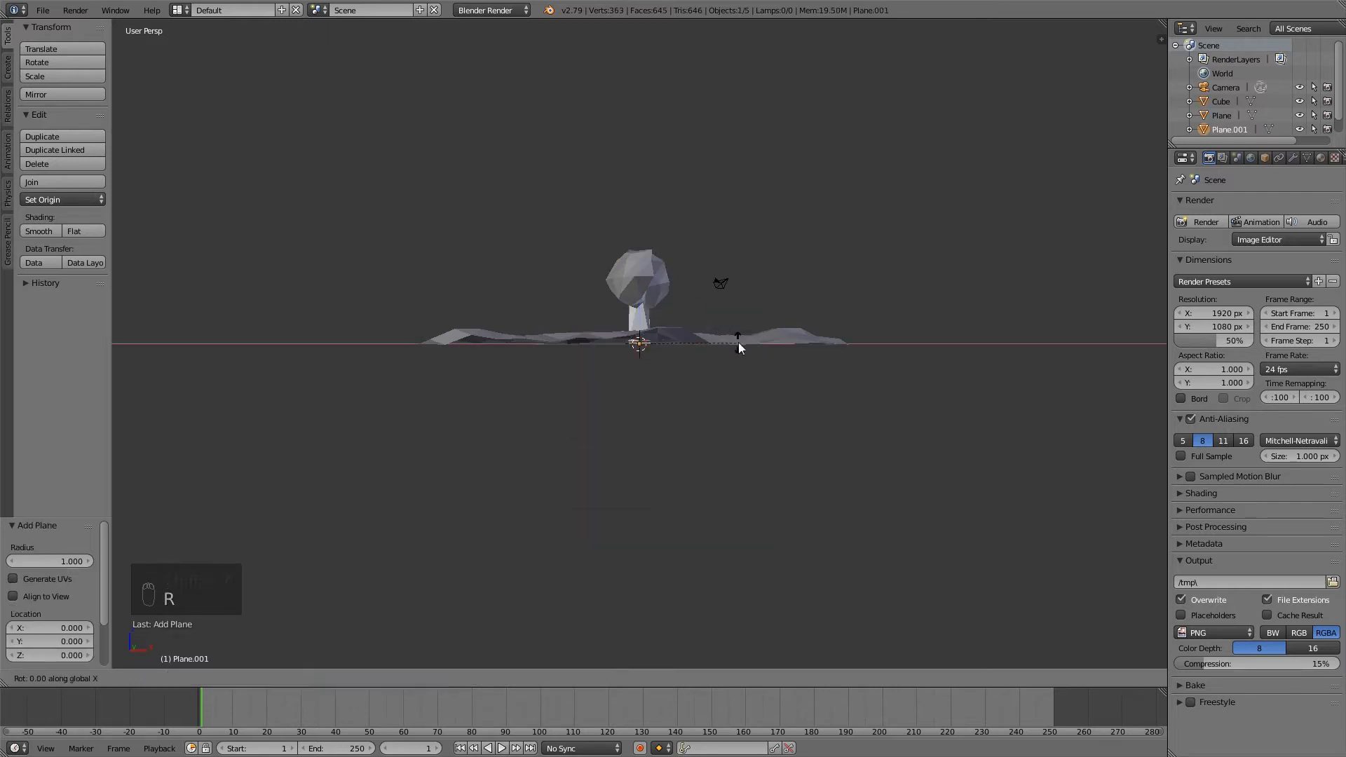
pyautogui.press('9')
pyautogui.press('0')
pyautogui.press('Return')
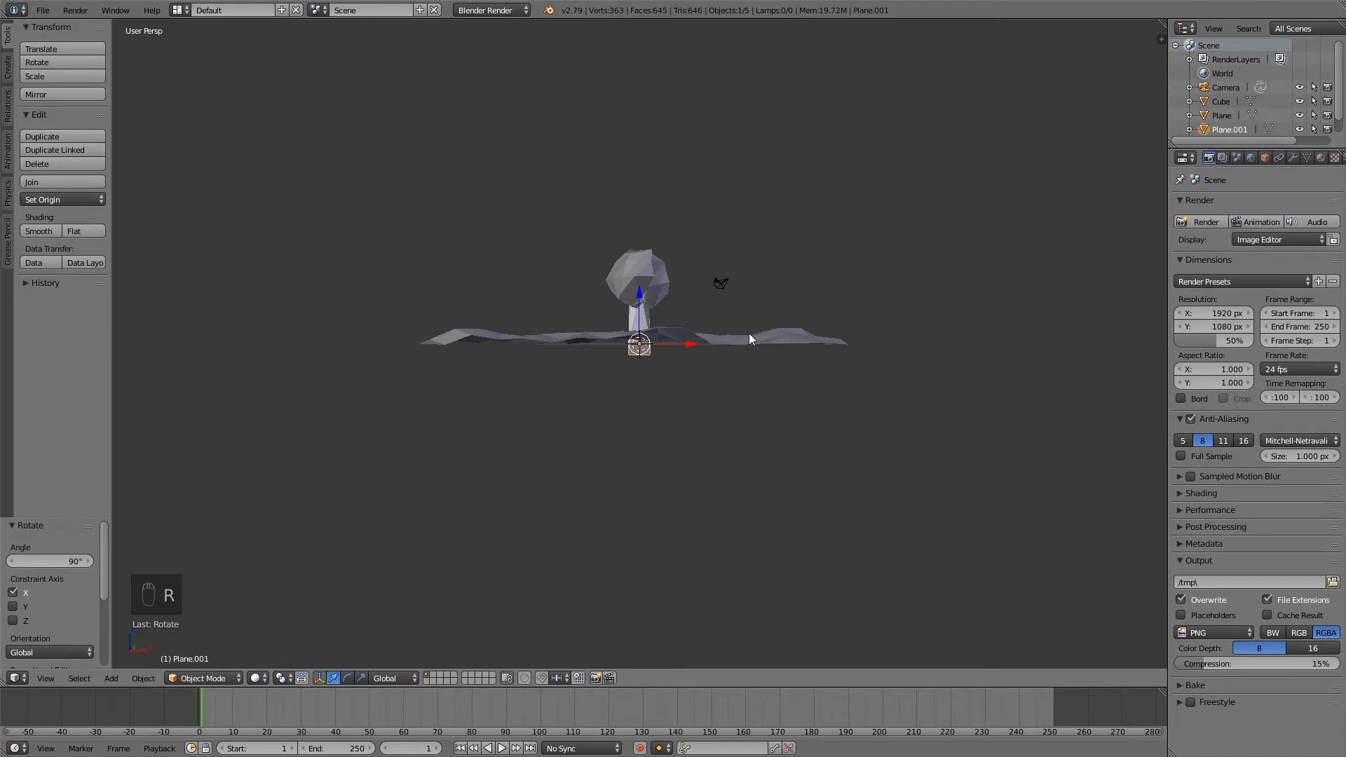
# Scale the upright plane about 10.16 times overall and about 2.71 times more along X.
pyautogui.press('s')
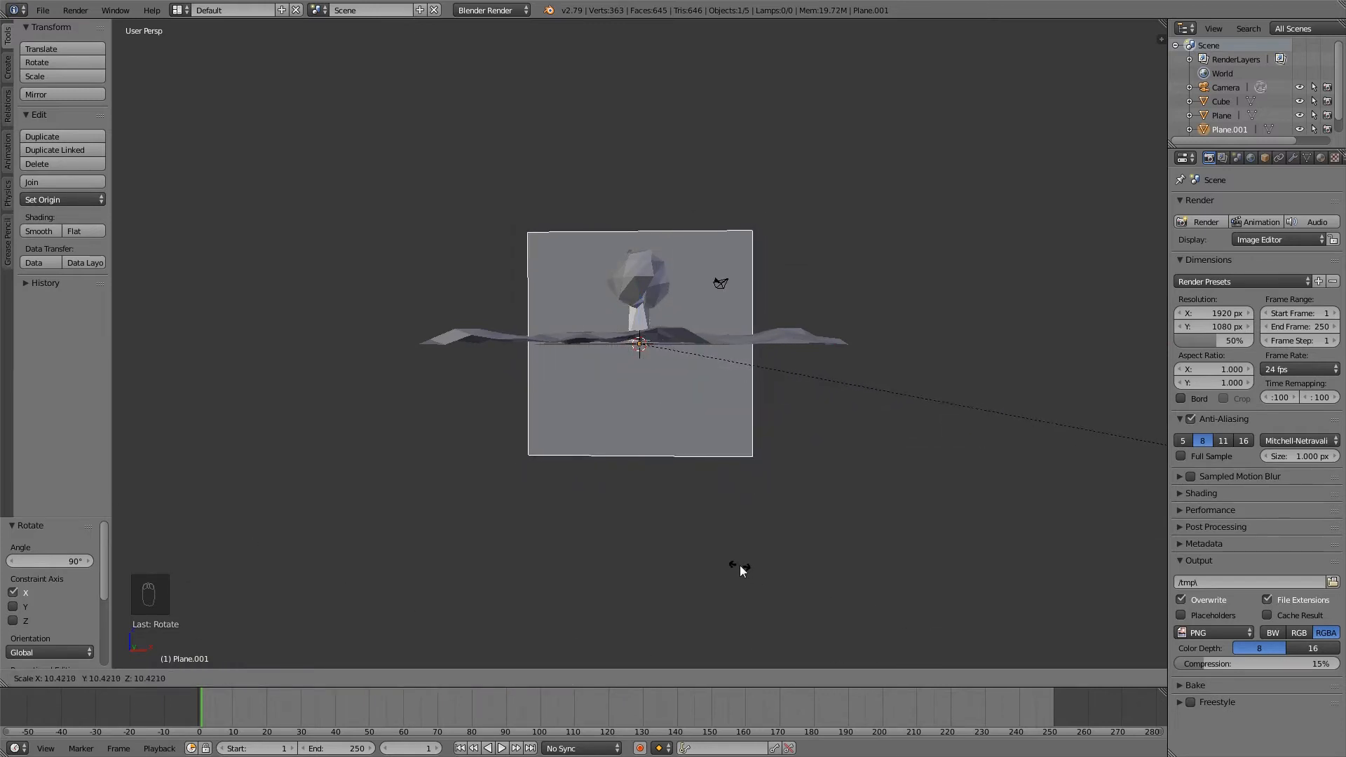
pyautogui.click(708, 558)
pyautogui.press('s')
pyautogui.press('x')
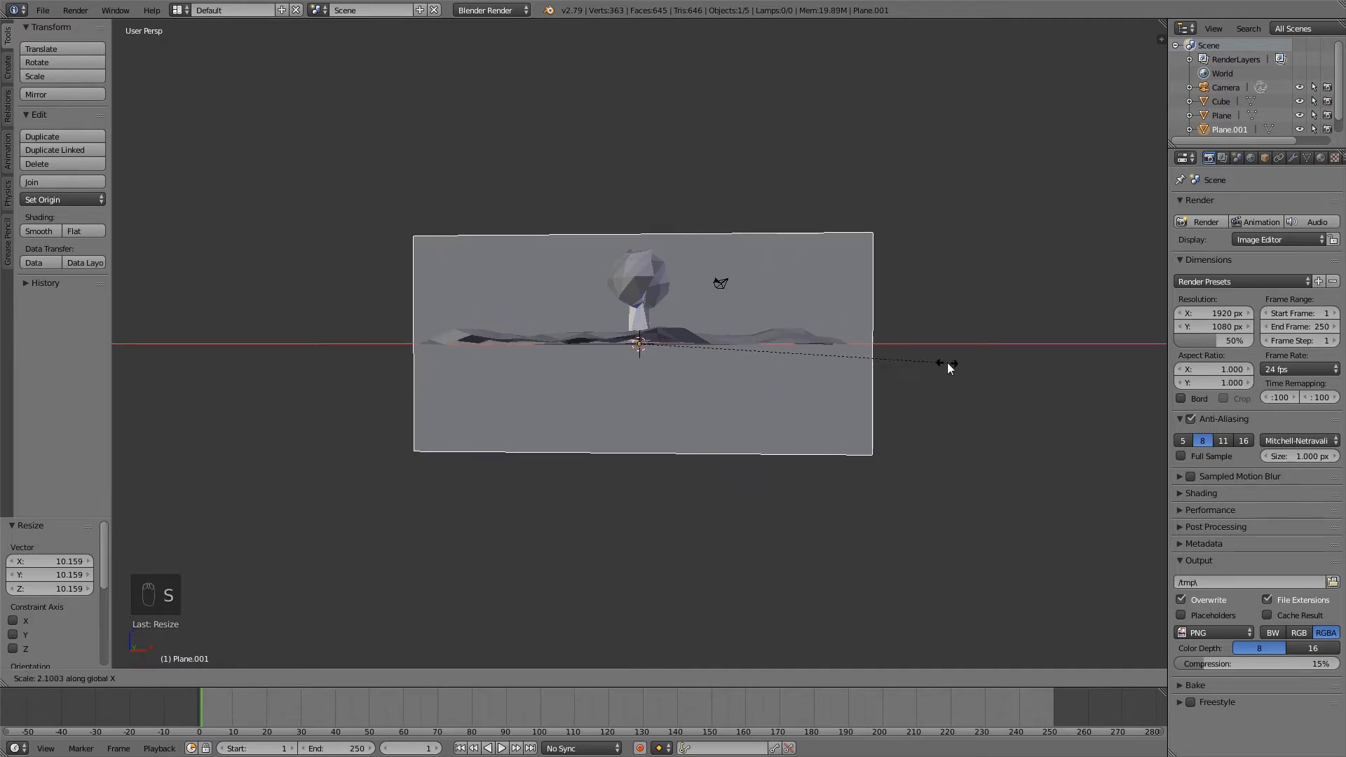
pyautogui.click(1036, 364)
# Move the backdrop plane about 25.6 along the Y axis, behind the ground.
pyautogui.moveTo(1013, 384); pyautogui.dragTo(880, 412, button='middle')
pyautogui.moveTo(718, 356); pyautogui.dragTo(674, 354, button='middle')
pyautogui.press('g')
pyautogui.press('x')
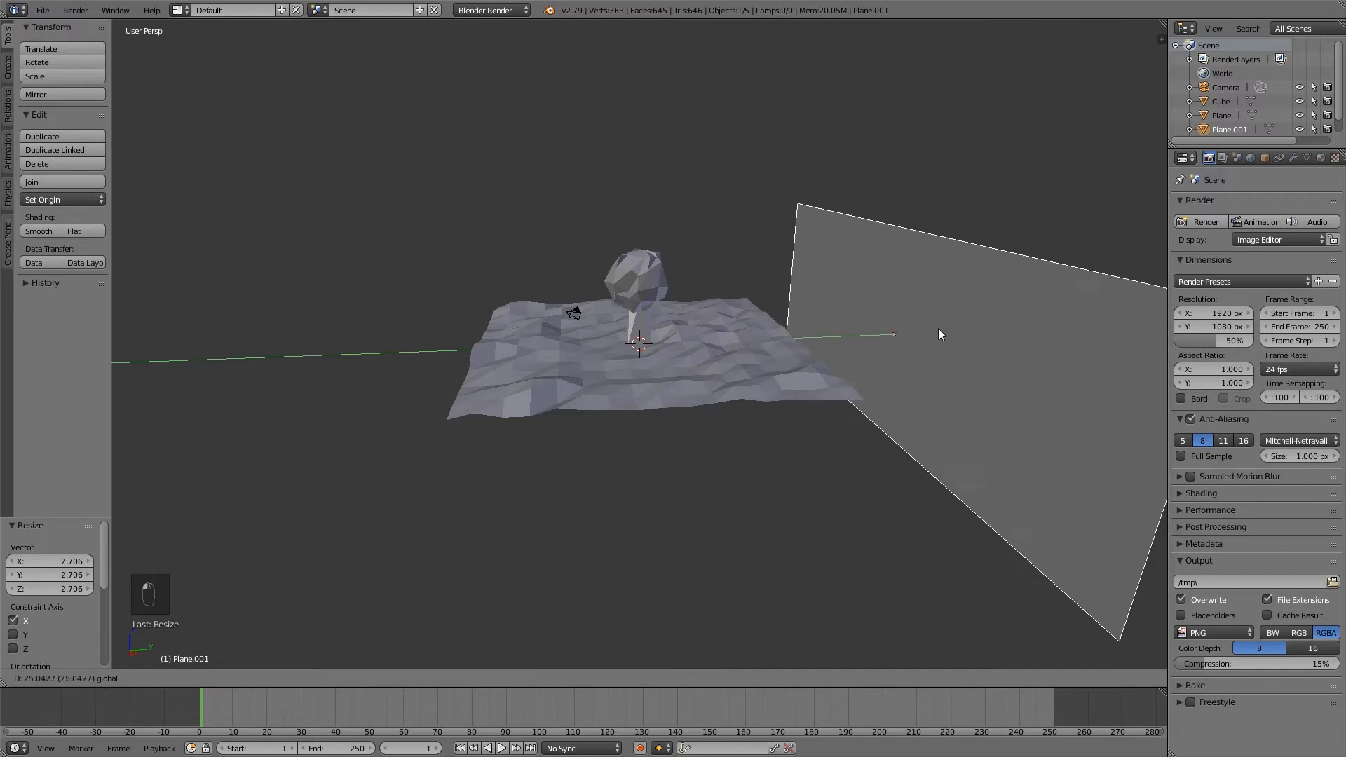
pyautogui.click(960, 324)
pyautogui.moveTo(961, 324); pyautogui.dragTo(818, 340, button='middle')
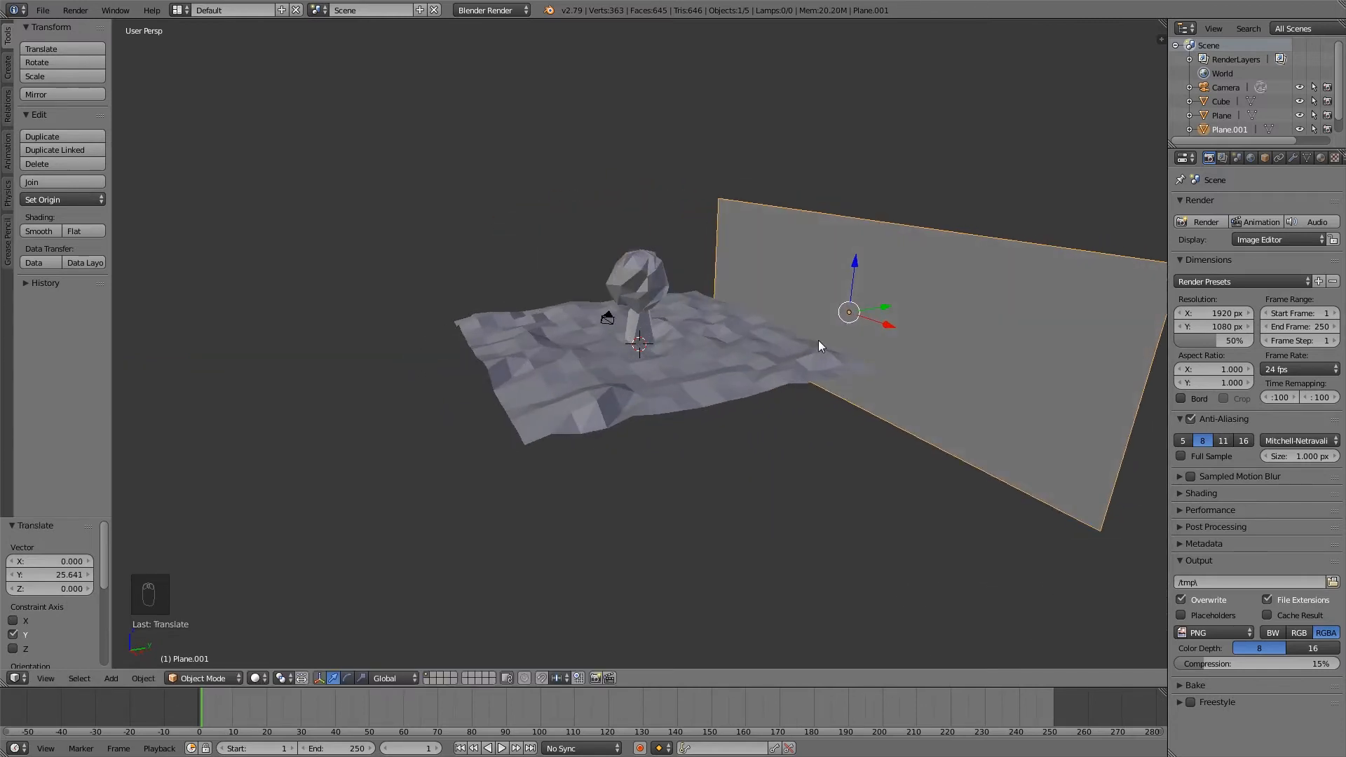
# Duplicate the tree's crown sphere and place the copy in front of the backdrop, about 21.1 away along Y.
pyautogui.moveTo(647, 310); pyautogui.dragTo(658, 254, button='middle')
pyautogui.rightClick(650, 298)
pyautogui.moveTo(578, 279); pyautogui.dragTo(506, 297, button='middle')
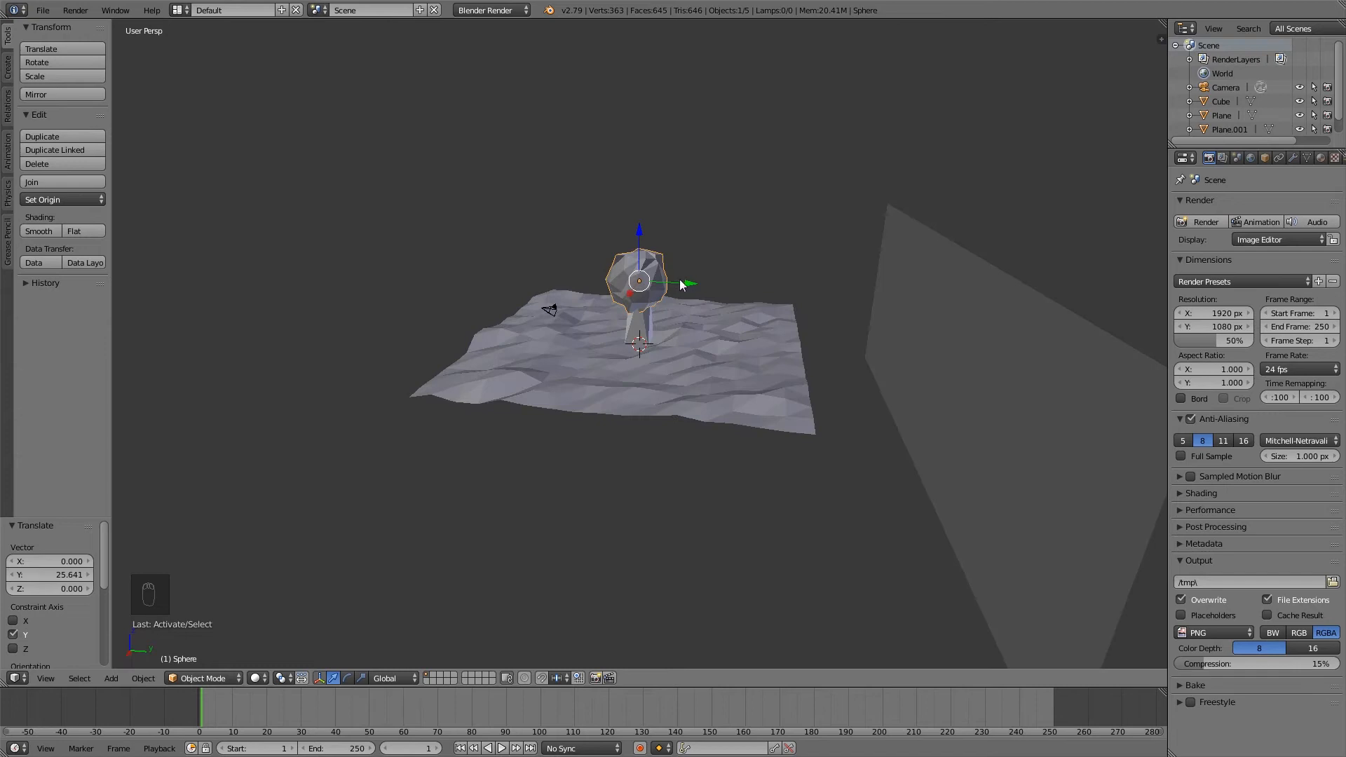
pyautogui.hotkey('shift', 'd')
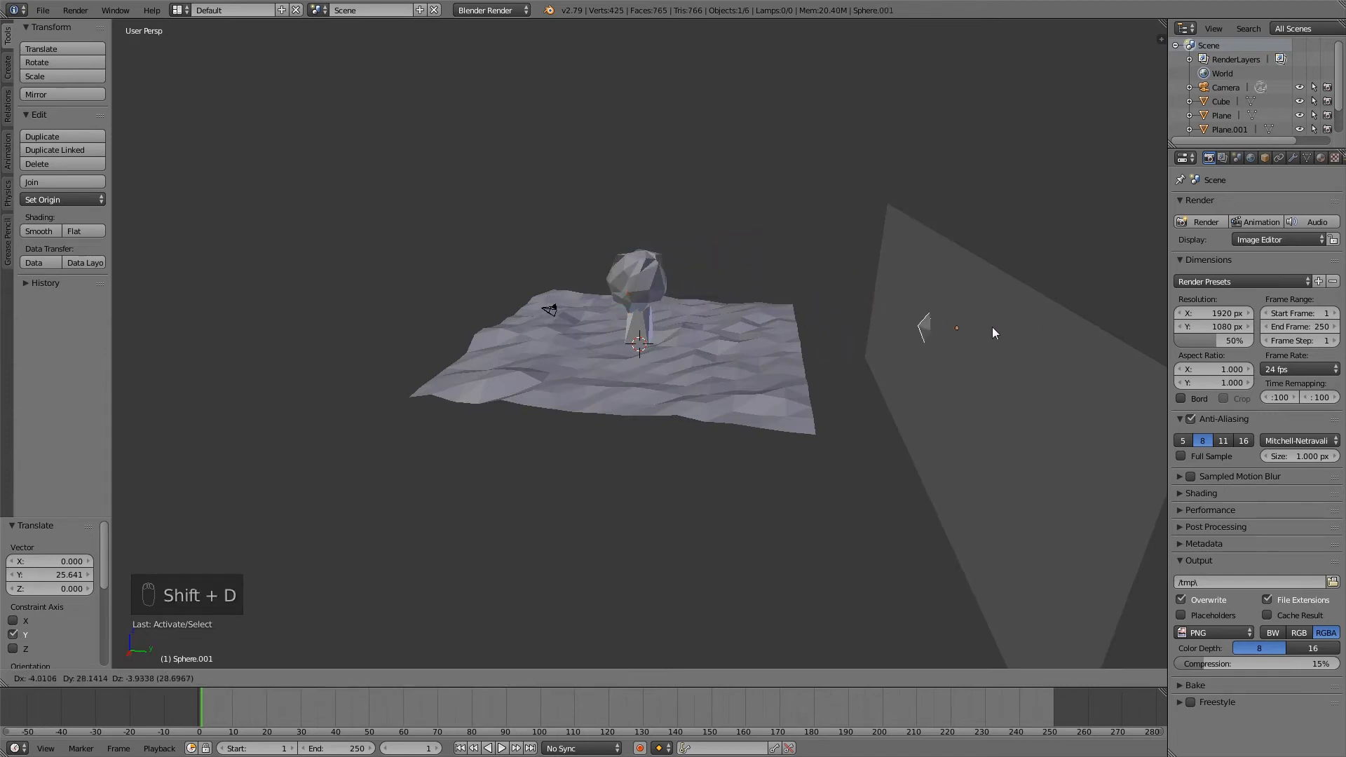
pyautogui.click(914, 296)
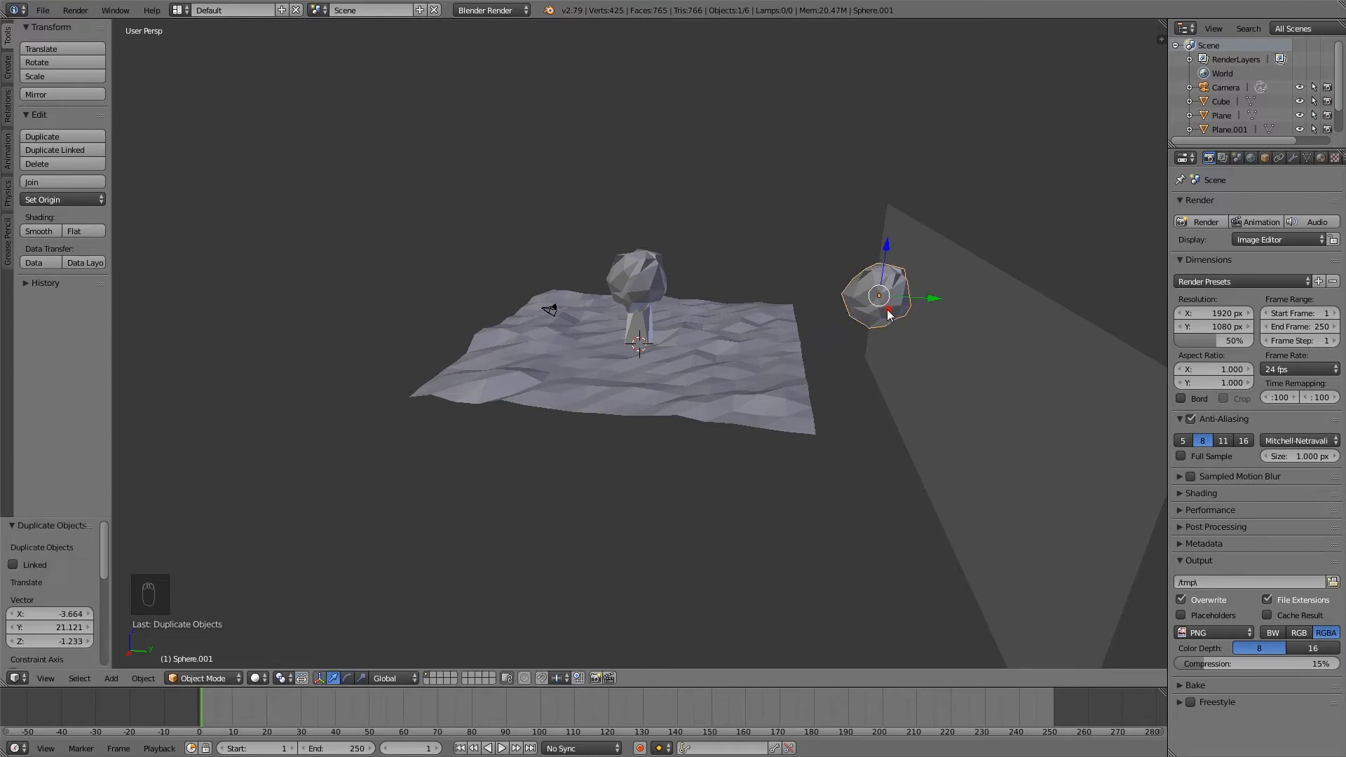
# Make another copy of the crown in the right side view, about 22.8 along Y and 1.17 down.
pyautogui.rightClick(625, 291)
pyautogui.moveTo(635, 315); pyautogui.dragTo(750, 380, button='middle')
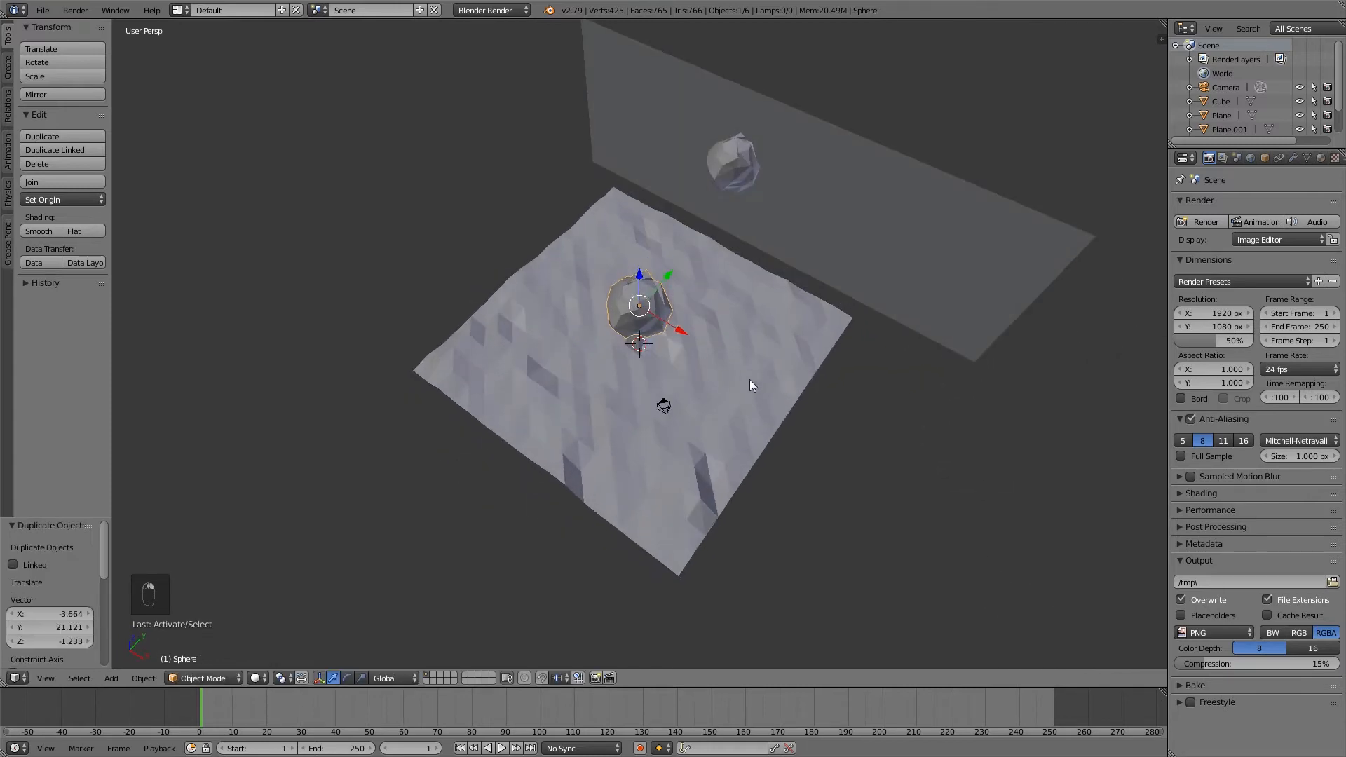
pyautogui.hotkey('shift', 'd')
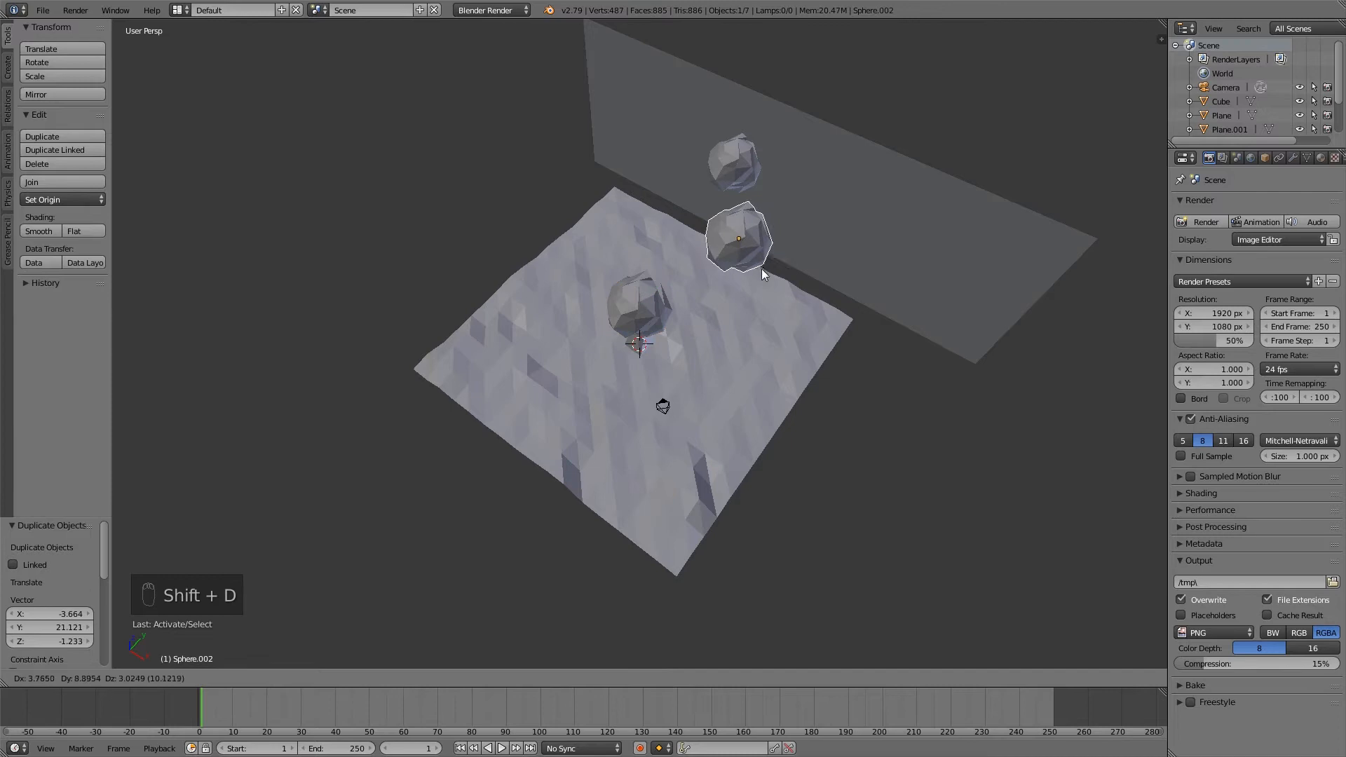
pyautogui.hotkey('ctrl', 'z')
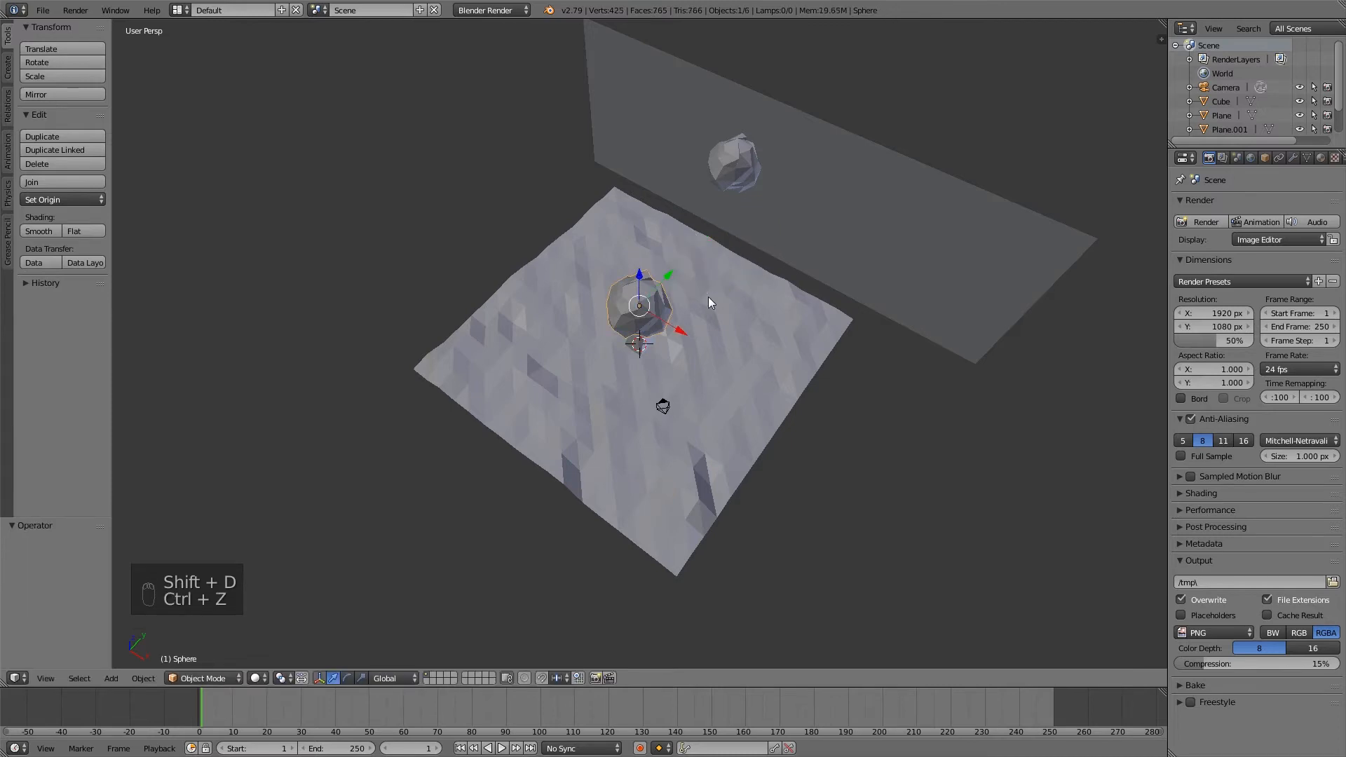
pyautogui.press('KP_3')
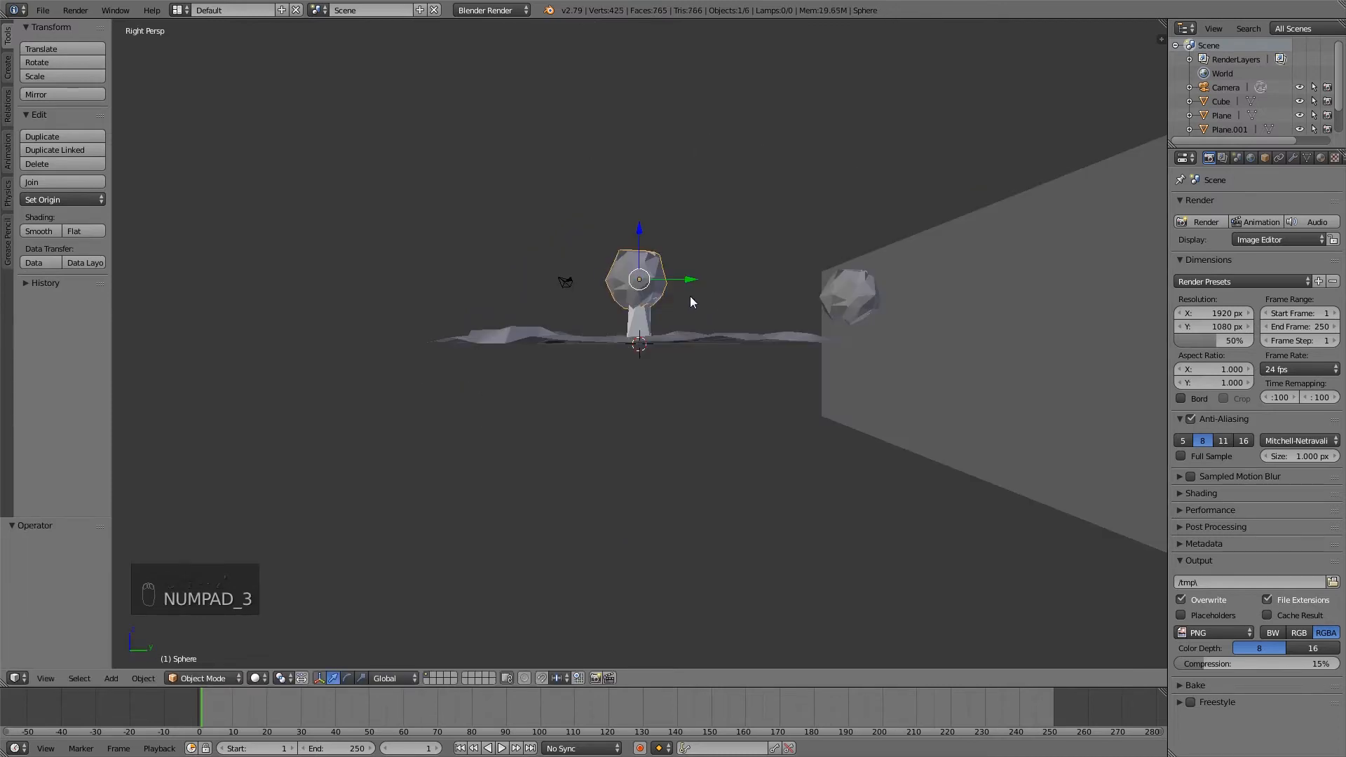
pyautogui.hotkey('shift', 'd')
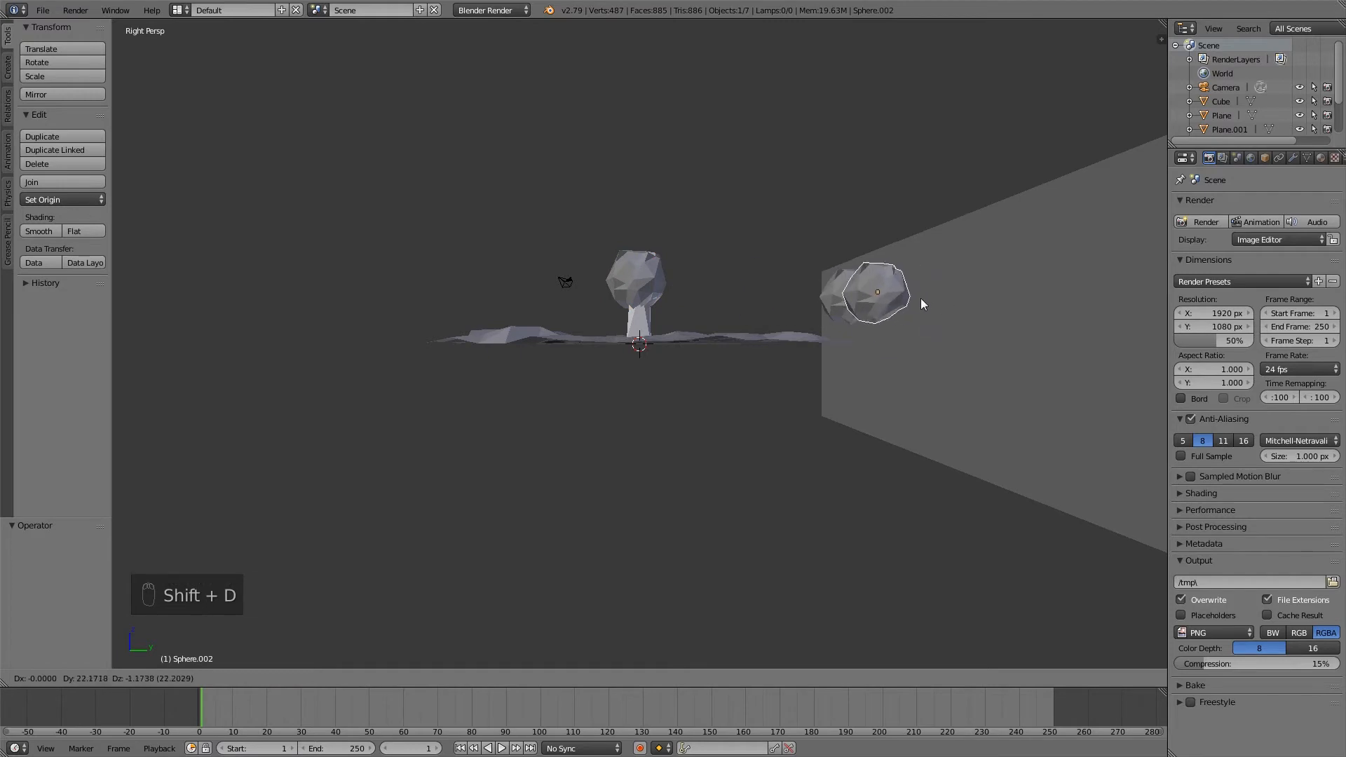
pyautogui.click(921, 303)
# Duplicate the crown once more, about 19.7 along Y and 1.37 down, and switch to the front view.
pyautogui.rightClick(641, 278)
pyautogui.hotkey('shift', 'd')
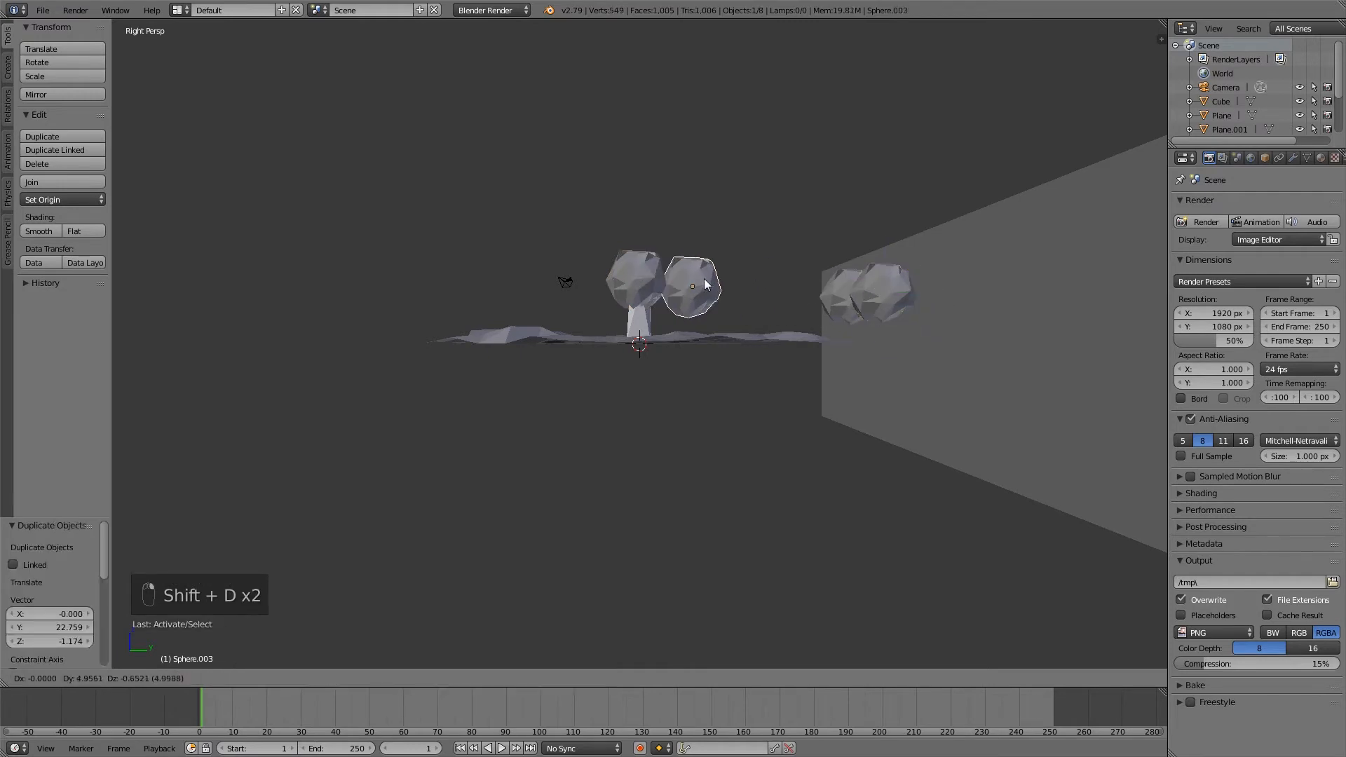
pyautogui.click(861, 293)
pyautogui.press('KP_1')
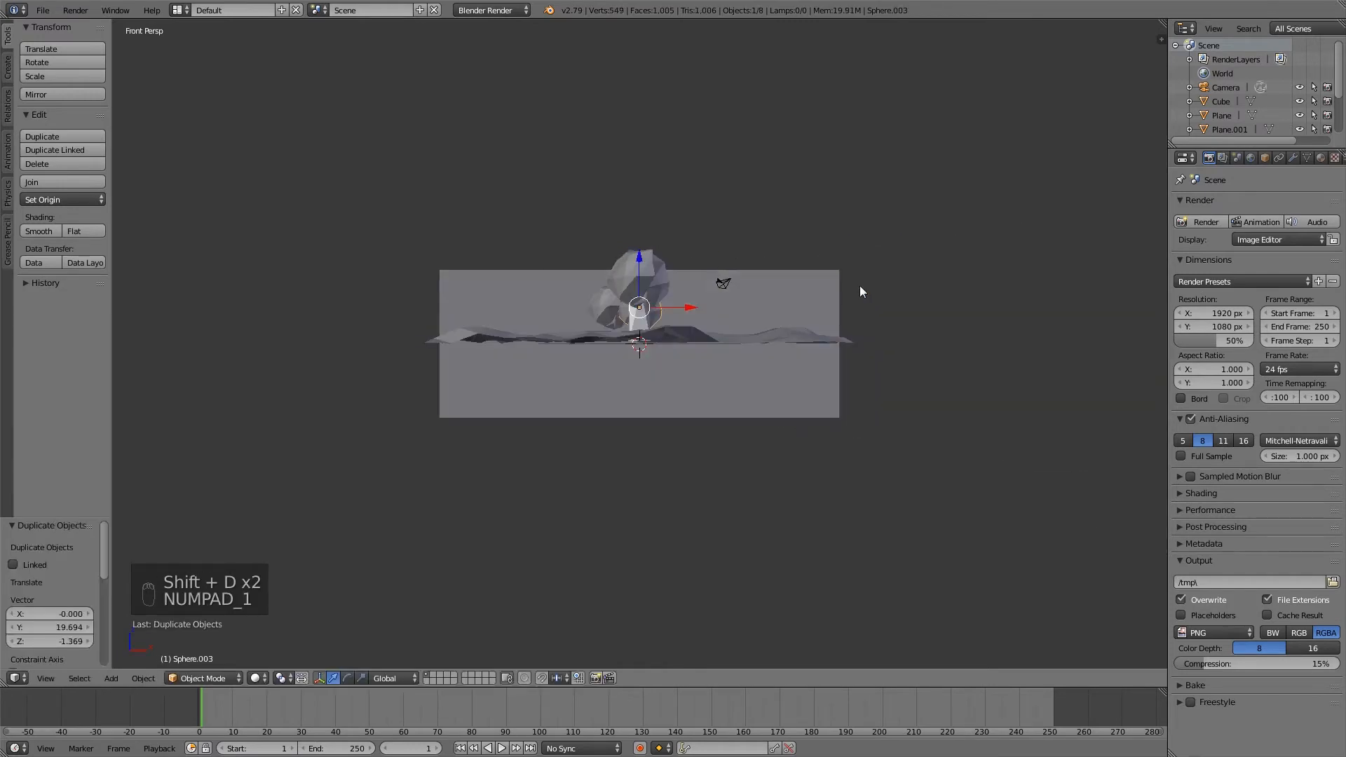
# In orthographic front view, move the selected crown copy about 7 along X and 1.6 up, then scale it down to a small ball.
pyautogui.press('KP_5')
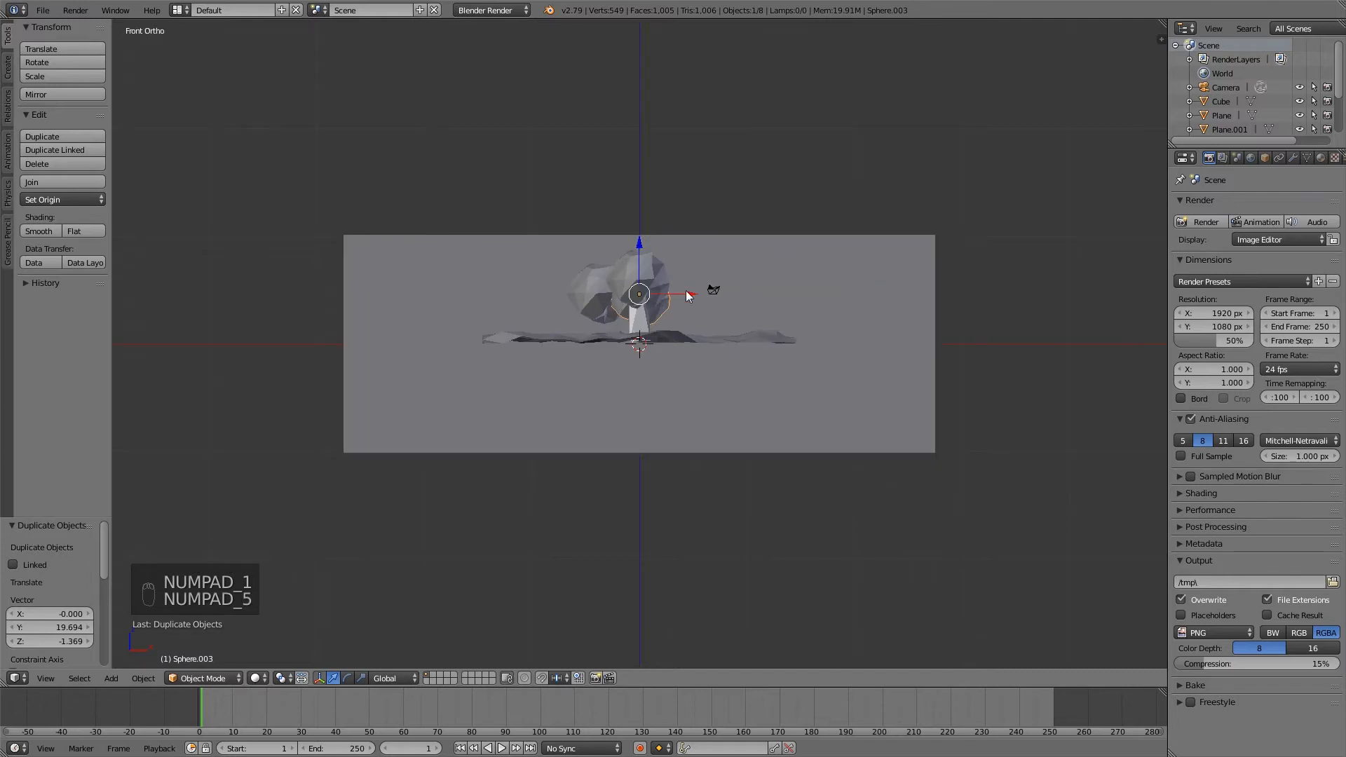
pyautogui.press('g')
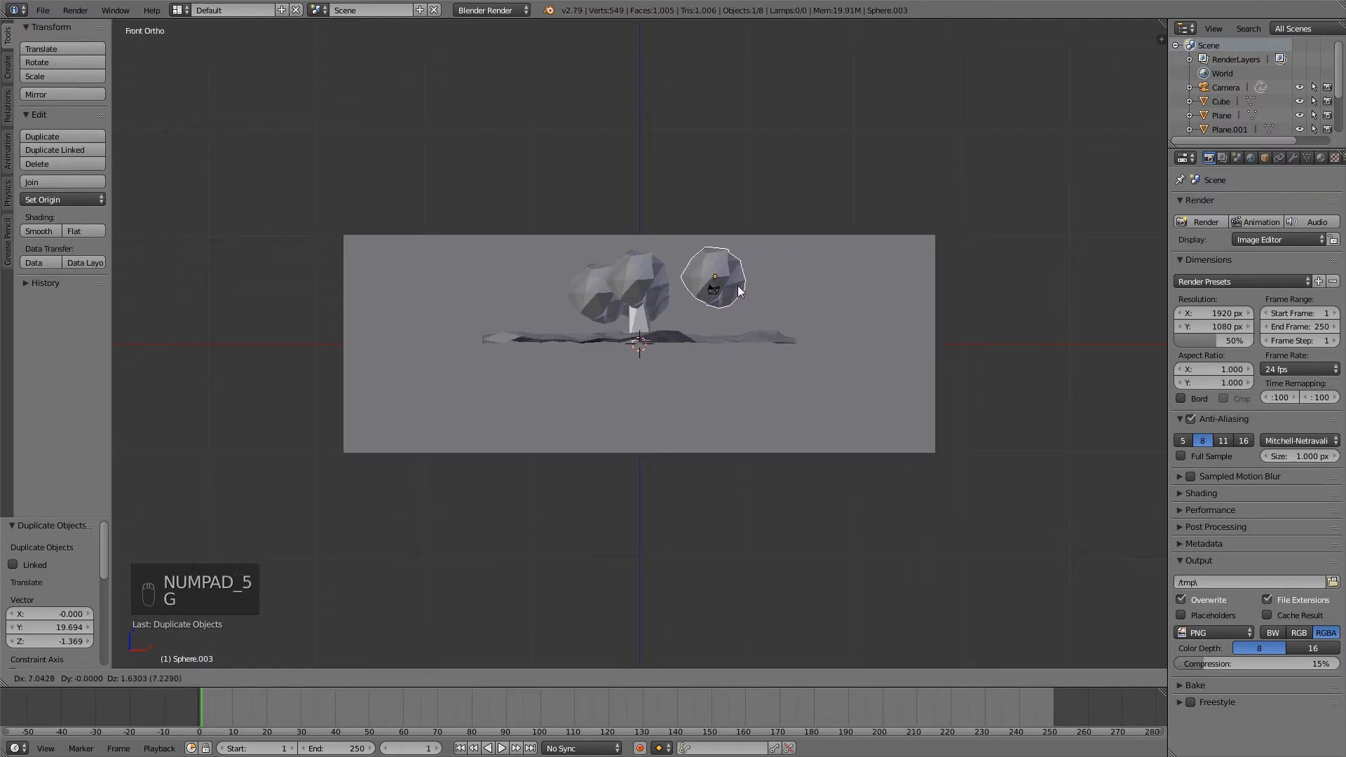
pyautogui.click(736, 284)
pyautogui.press('s')
pyautogui.click(811, 274)
pyautogui.press('g')
pyautogui.click(808, 271)
# Scale down the crown copy beside the tree and move it about 4.24 along negative X and 1.76 up.
pyautogui.rightClick(594, 278)
pyautogui.press('s')
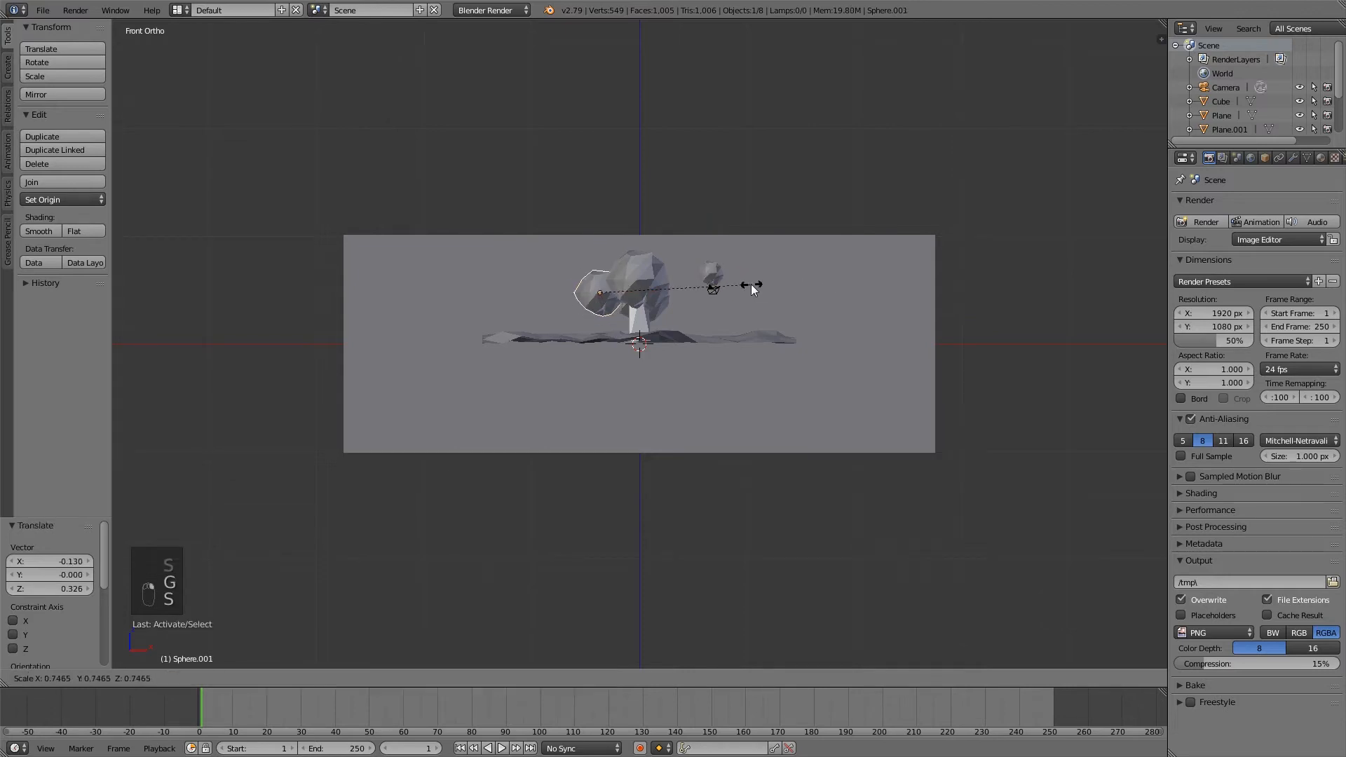
pyautogui.click(677, 284)
pyautogui.press('g')
pyautogui.click(633, 266)
# Move the copy behind the tree about 11.1 along X and 0.65 down, scale it to about half, and shift it by -1.304 X, 0.652 Z.
pyautogui.rightClick(617, 304)
pyautogui.rightClick(639, 302)
pyautogui.press('g')
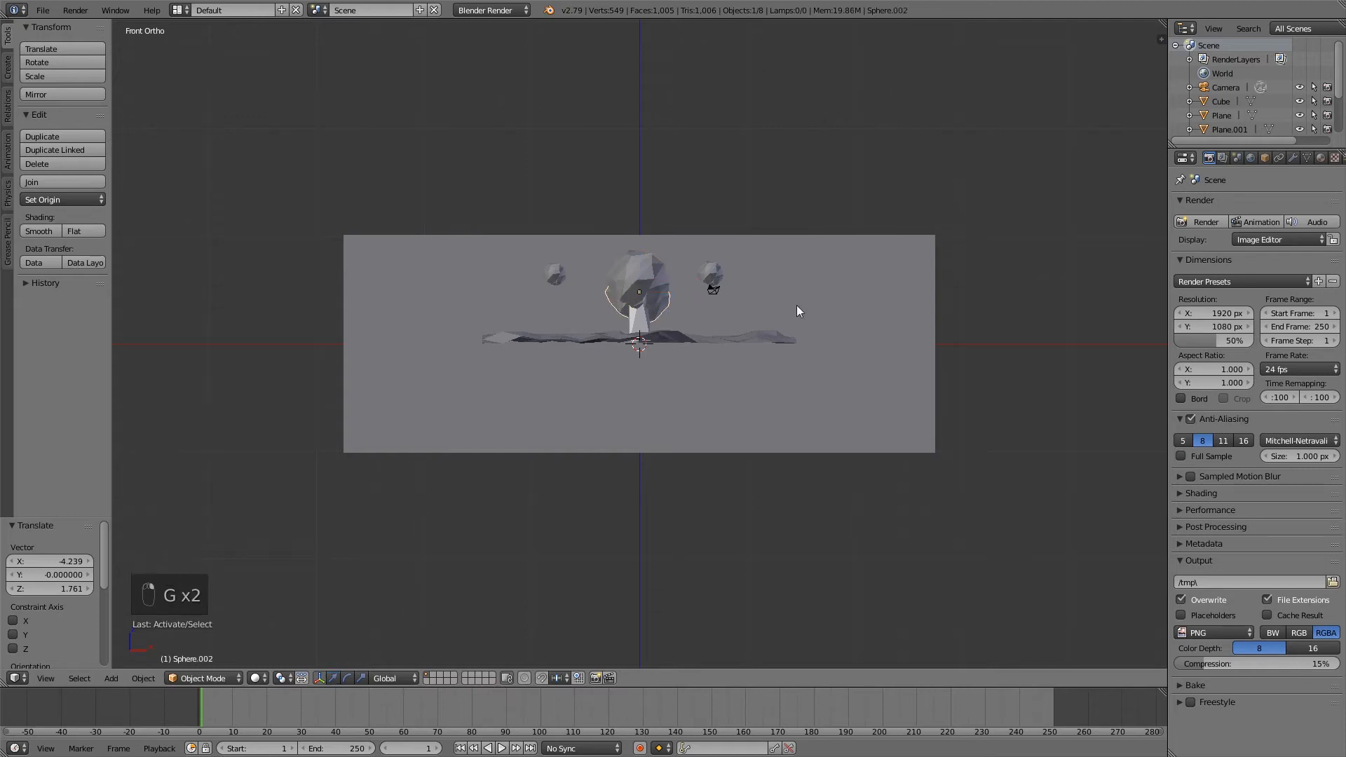
pyautogui.click(915, 313)
pyautogui.press('s')
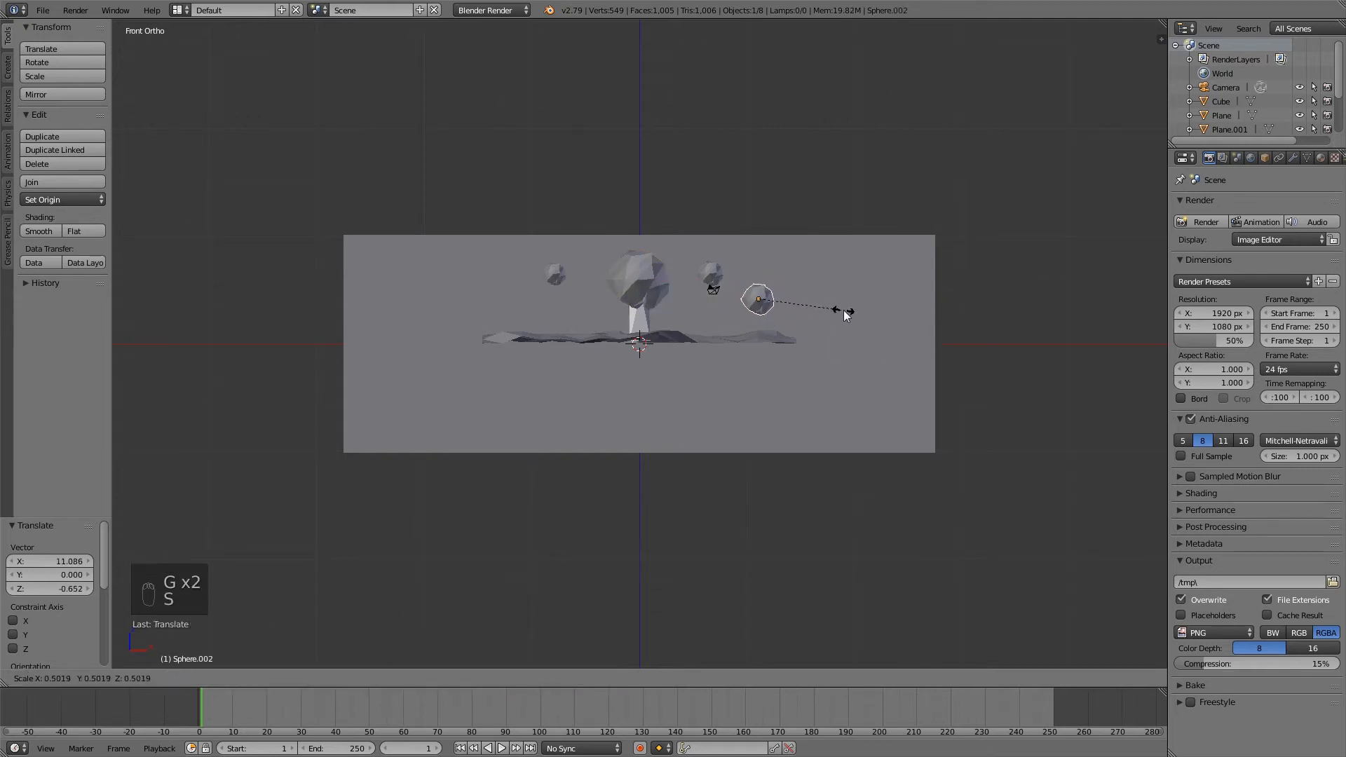
pyautogui.click(840, 302)
pyautogui.press('g')
pyautogui.click(837, 304)
# Stretch the largest crown copy, farthest along X, by about 1.72 along the X axis.
pyautogui.moveTo(840, 308); pyautogui.dragTo(817, 330, button='middle')
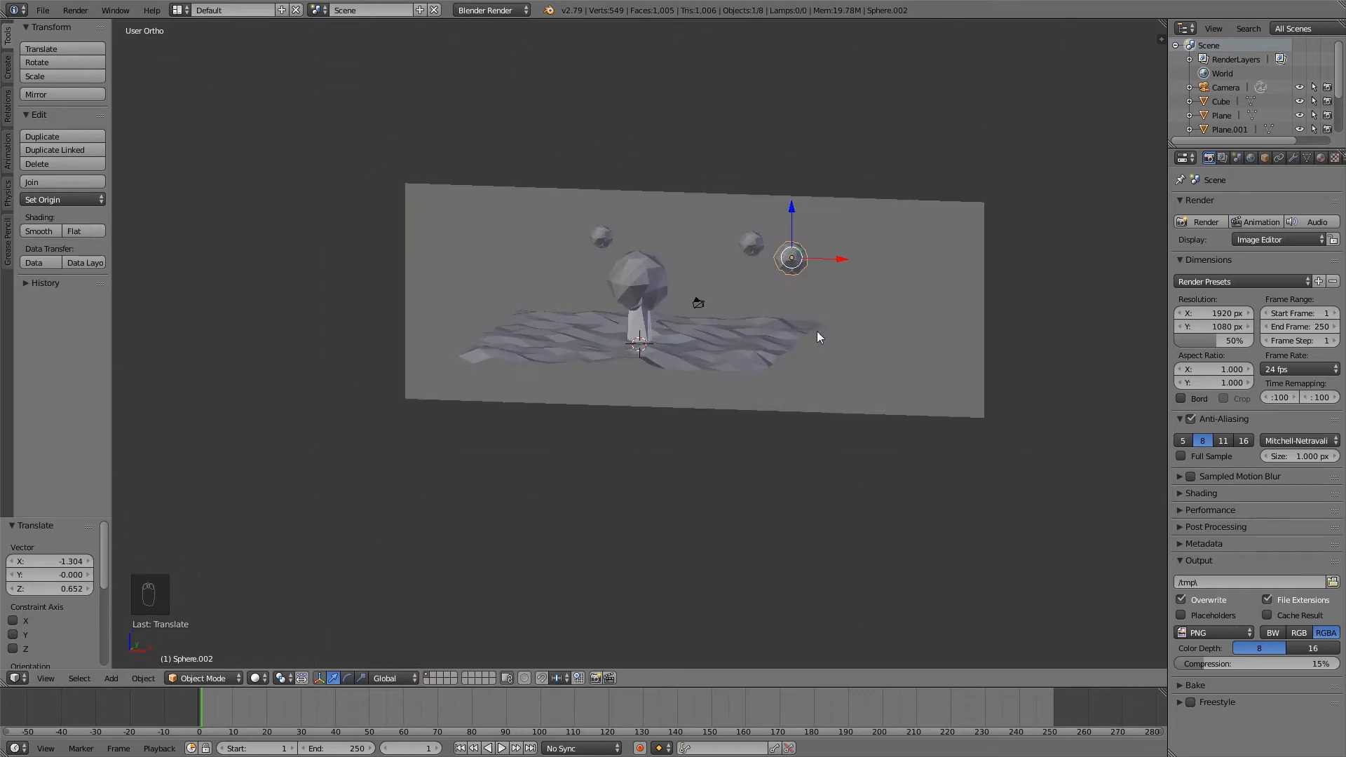
pyautogui.scroll(5, 777, 279)
pyautogui.keyDown('shift'); pyautogui.moveTo(743, 231); pyautogui.dragTo(700, 273, button='middle'); pyautogui.keyUp('shift')
pyautogui.rightClick(809, 213)
pyautogui.rightClick(882, 227)
pyautogui.scroll(-4, 949, 246)
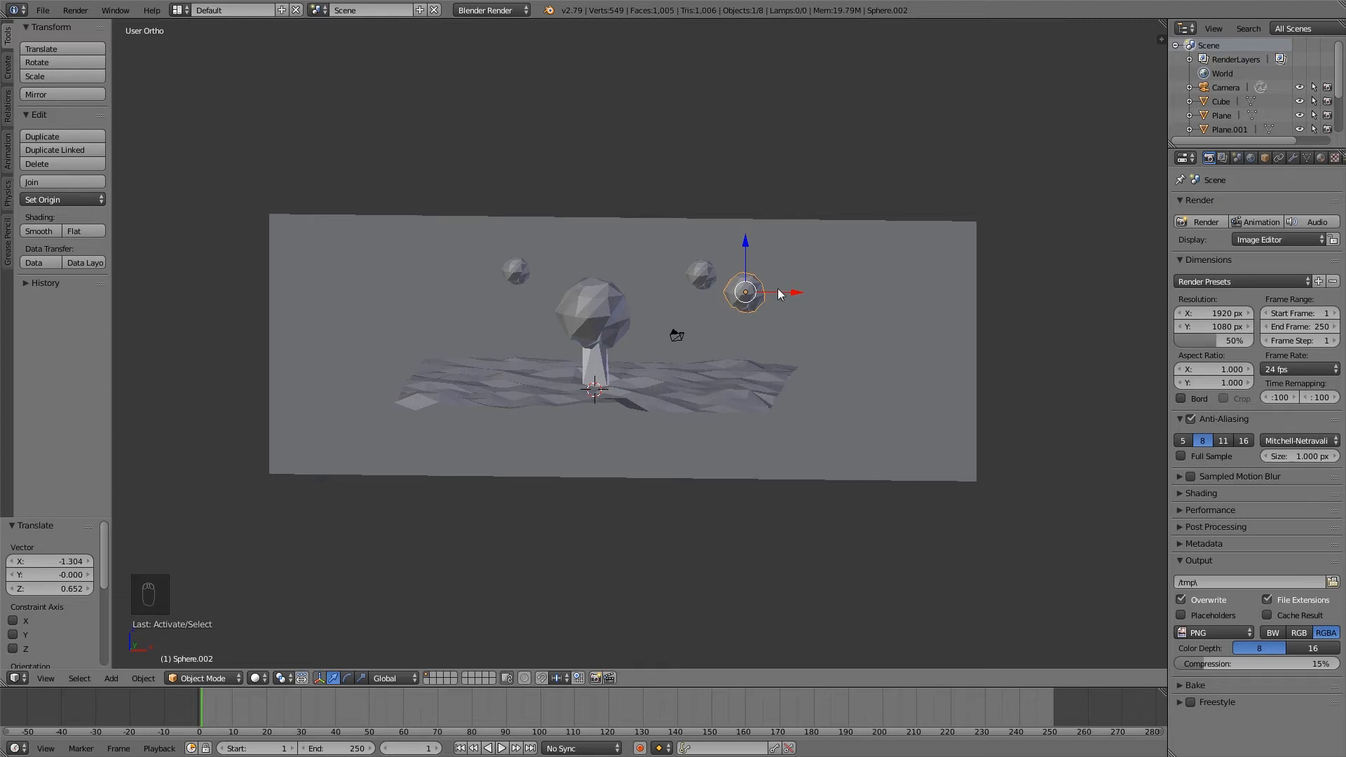
pyautogui.press('s')
pyautogui.press('x')
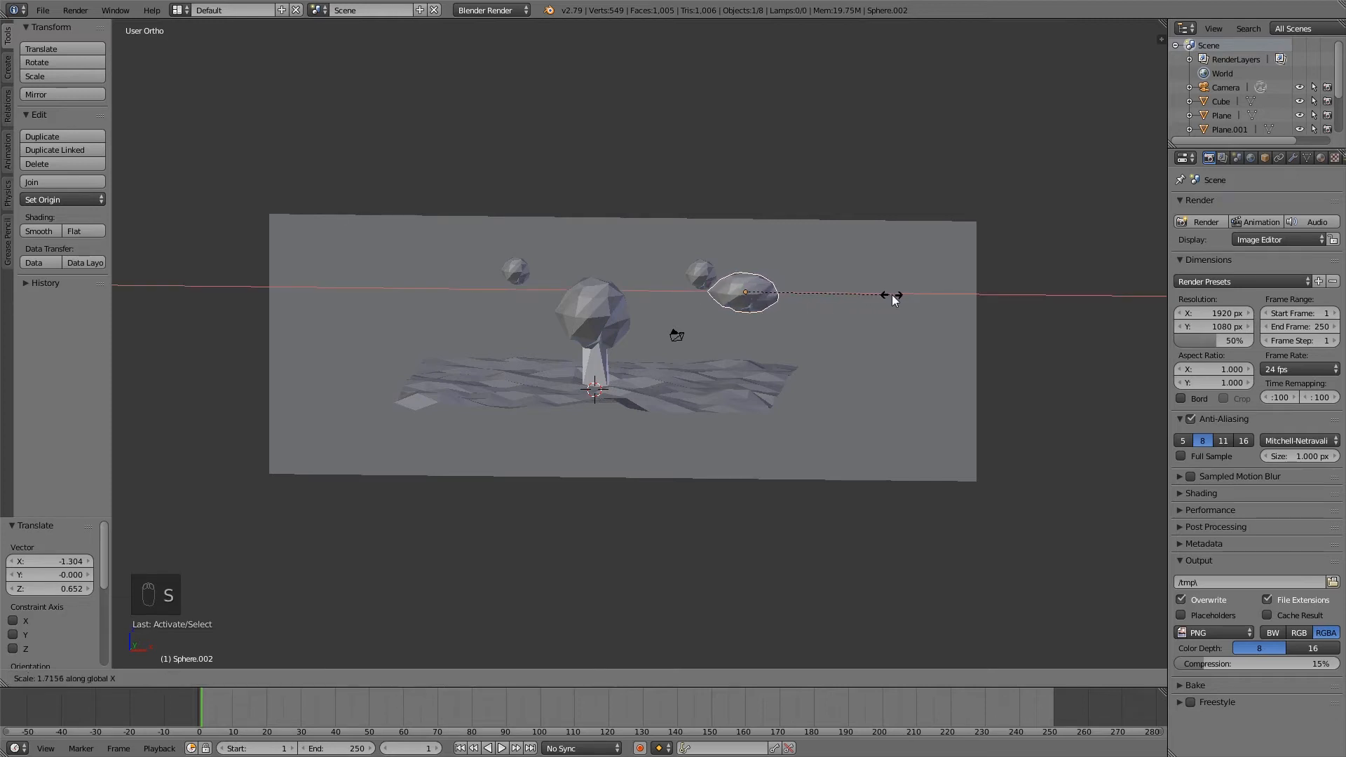
pyautogui.click(892, 294)
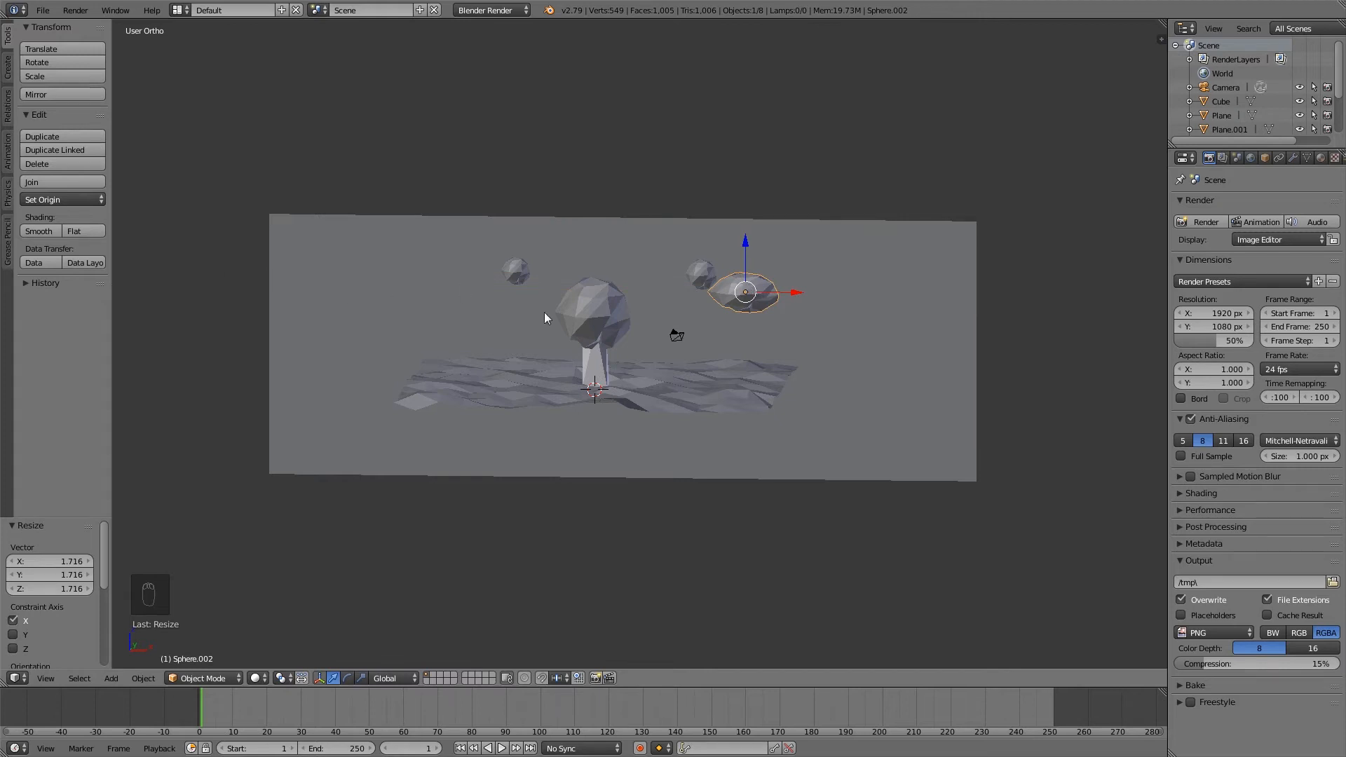
# Randomize all vertices of the stretched cloud with an amount of 0.1 and return to Object Mode.
pyautogui.press('Tab')
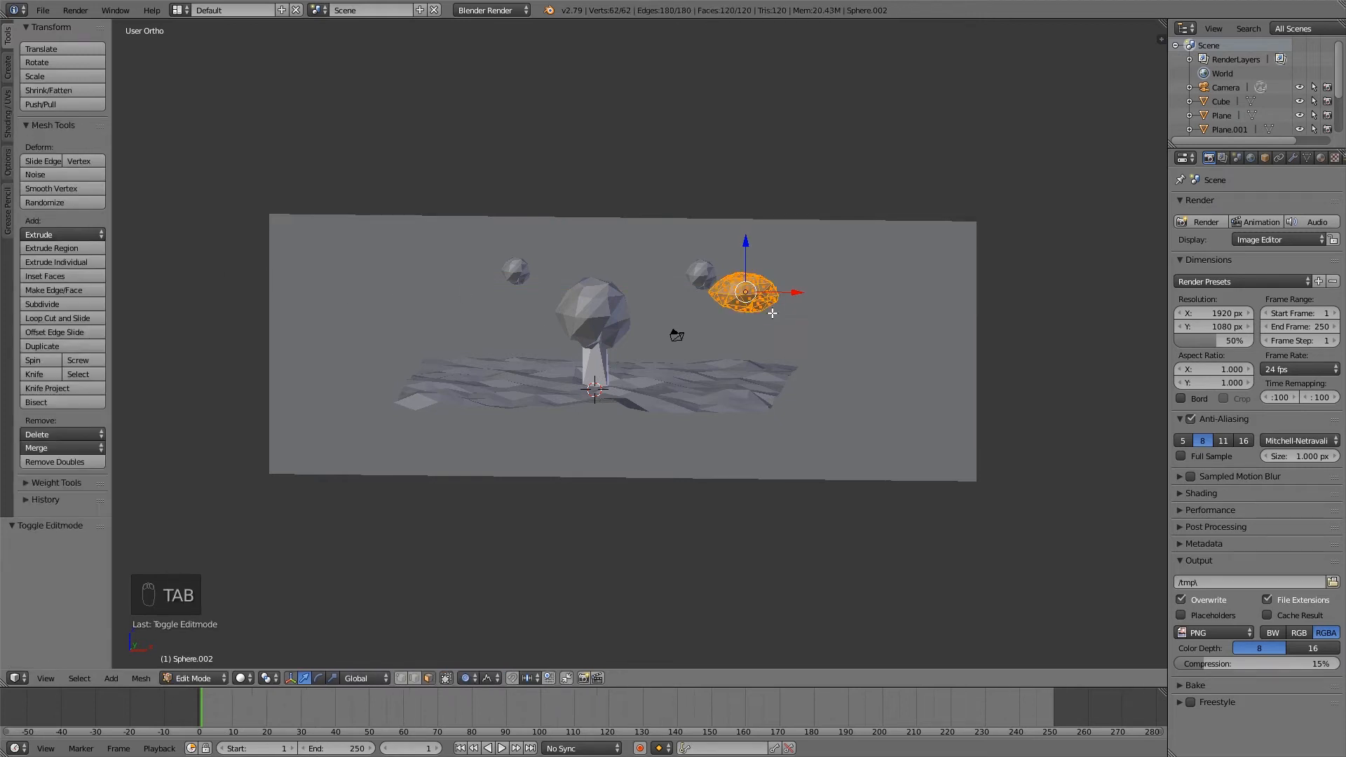
pyautogui.click(51, 202)
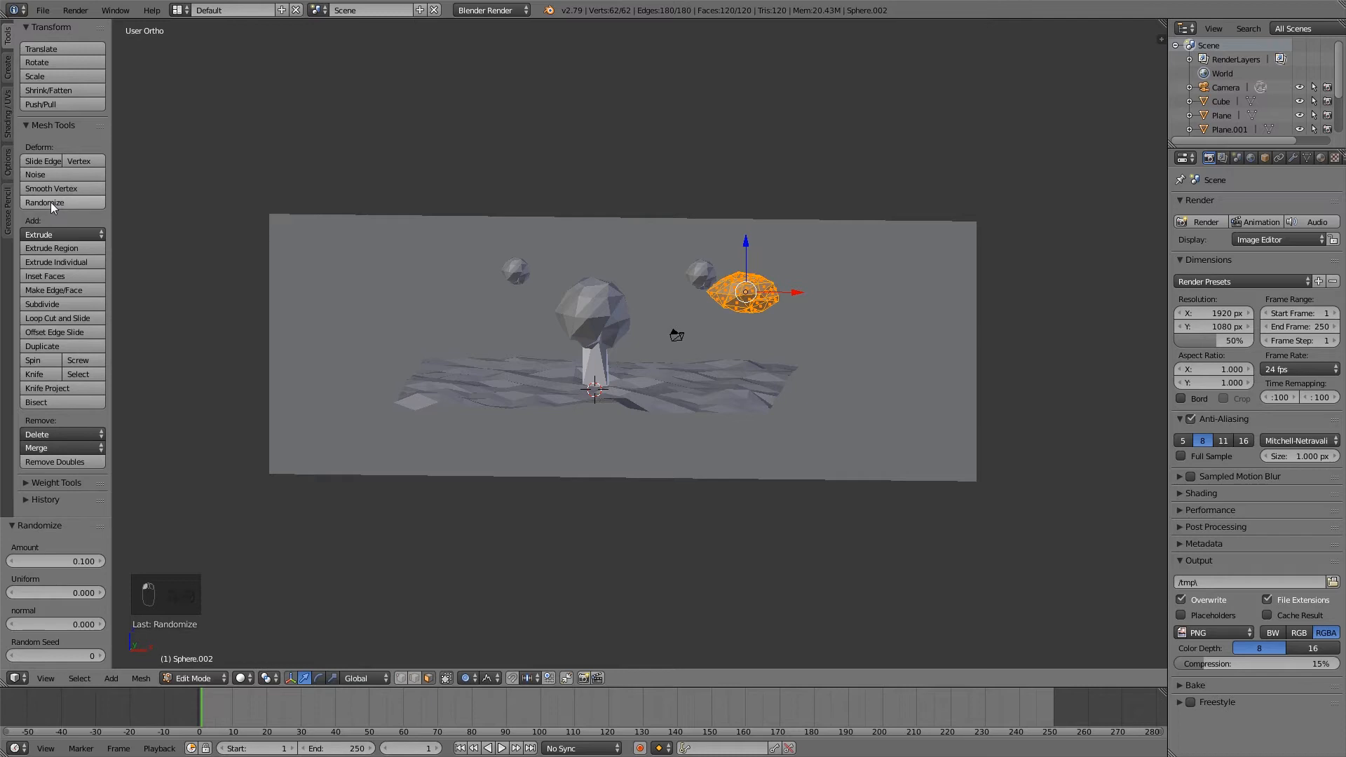
pyautogui.press('Tab')
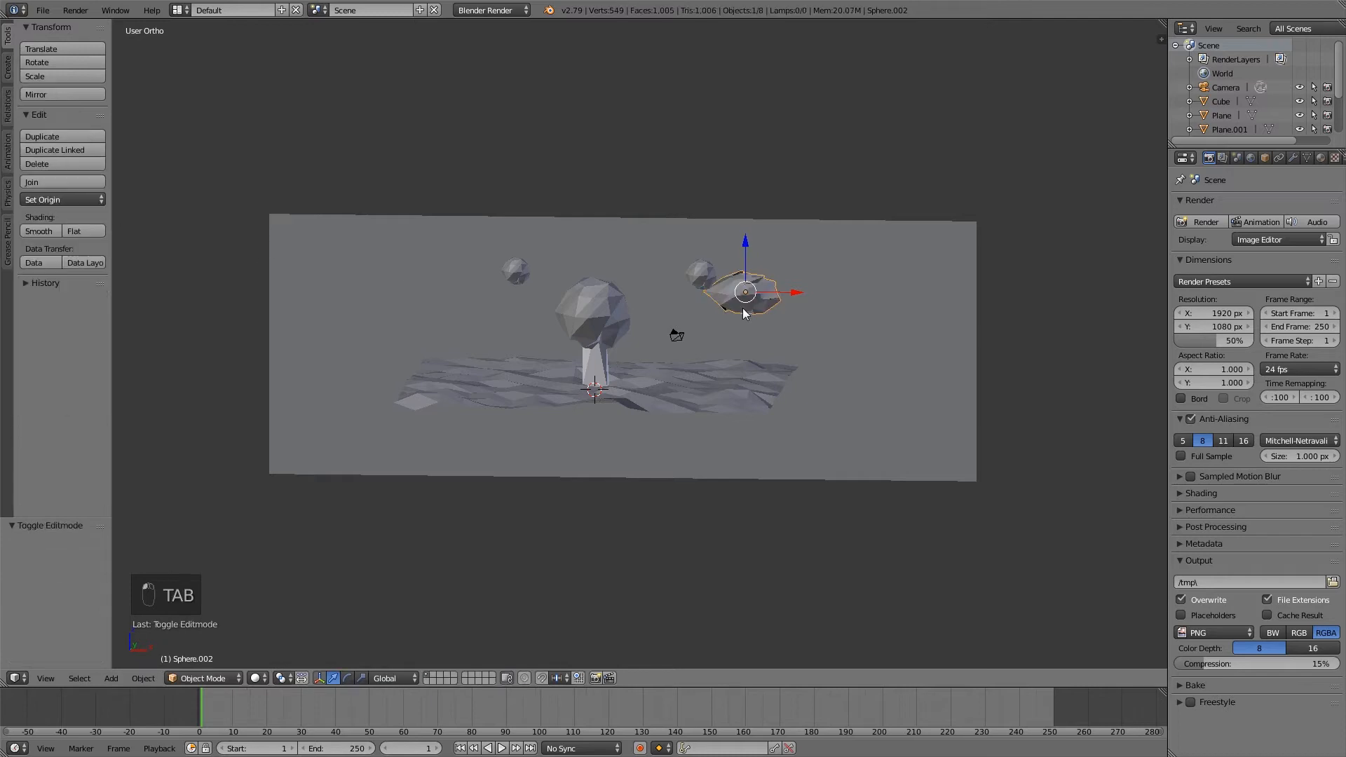
# Move the middle crown copy about 1.74 along negative X and stretch it by about 1.73 along X.
pyautogui.rightClick(705, 276)
pyautogui.moveTo(663, 301)
pyautogui.mouseDown(button='middle')
pyautogui.moveTo(691, 299)
pyautogui.moveTo(674, 293)
pyautogui.mouseUp(button='middle')
pyautogui.moveTo(732, 292); pyautogui.dragTo(733, 291)
pyautogui.click(712, 297)
pyautogui.press('s')
pyautogui.press('x')
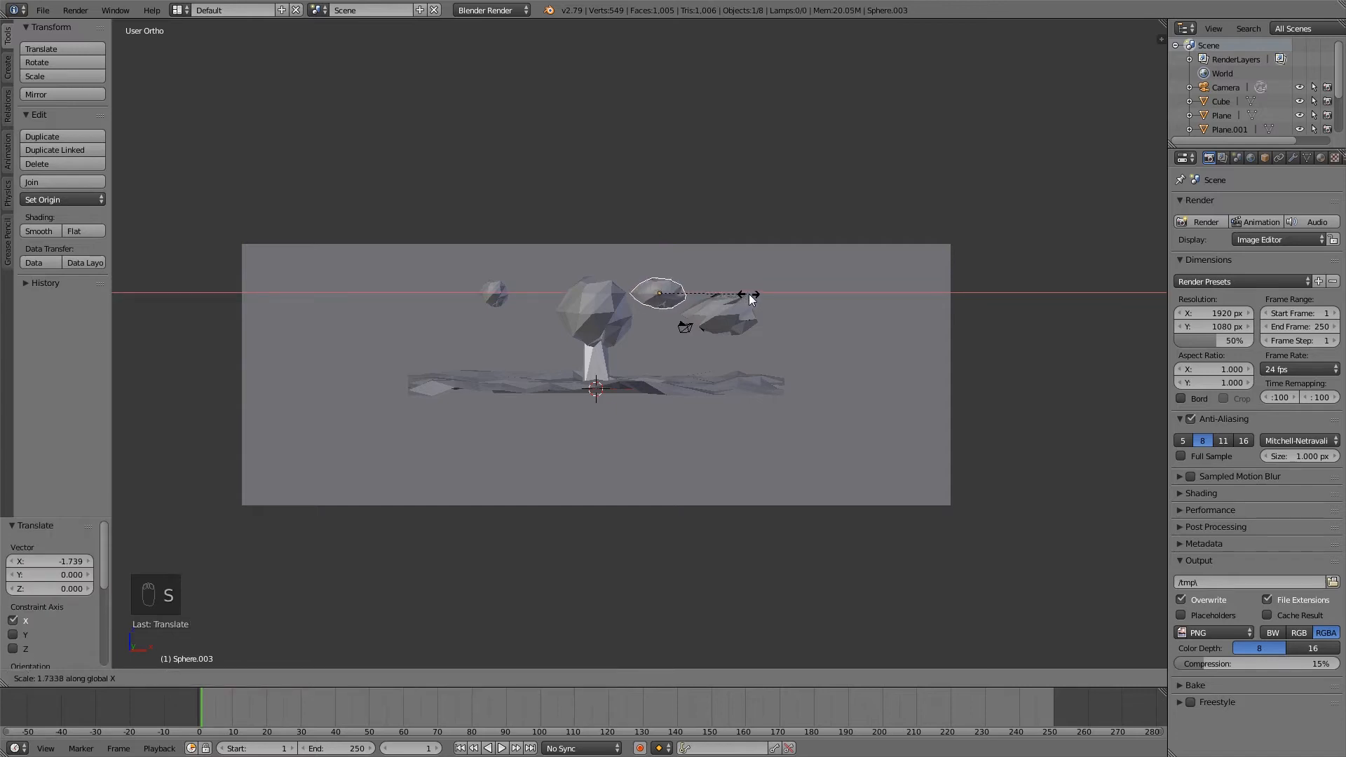
pyautogui.click(749, 293)
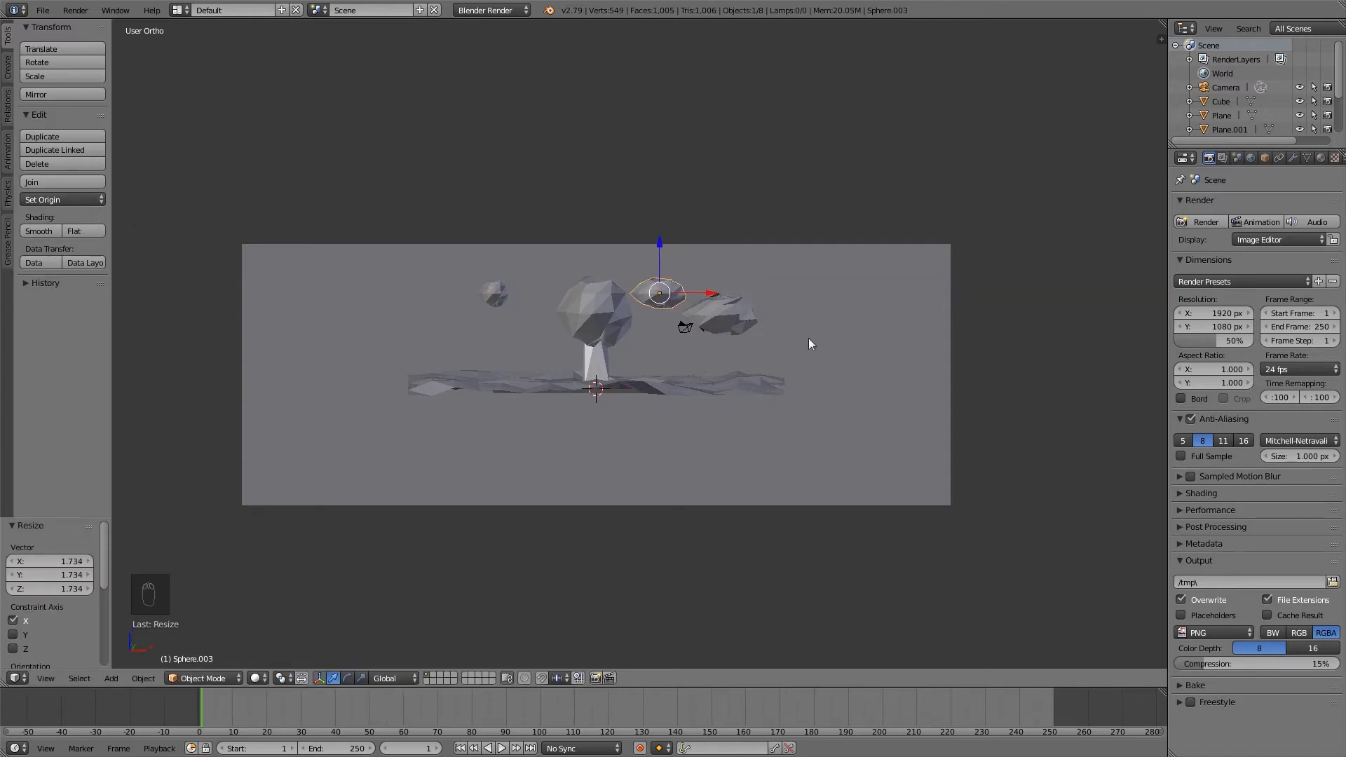
# Randomize the middle cloud's mesh and reposition the cloud, rotated about 175 degrees and moved about 0.33 along negative X.
pyautogui.press('Tab')
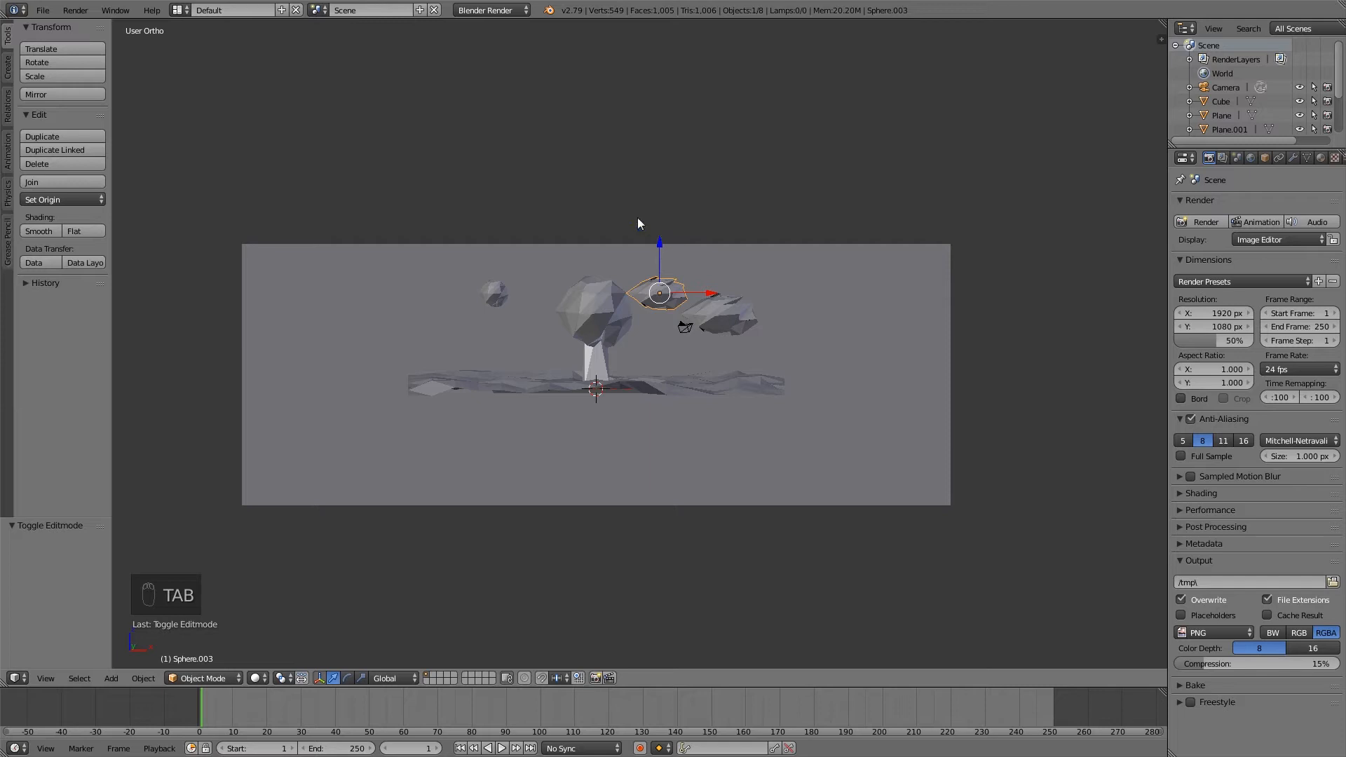
pyautogui.press('r')
pyautogui.click(684, 363)
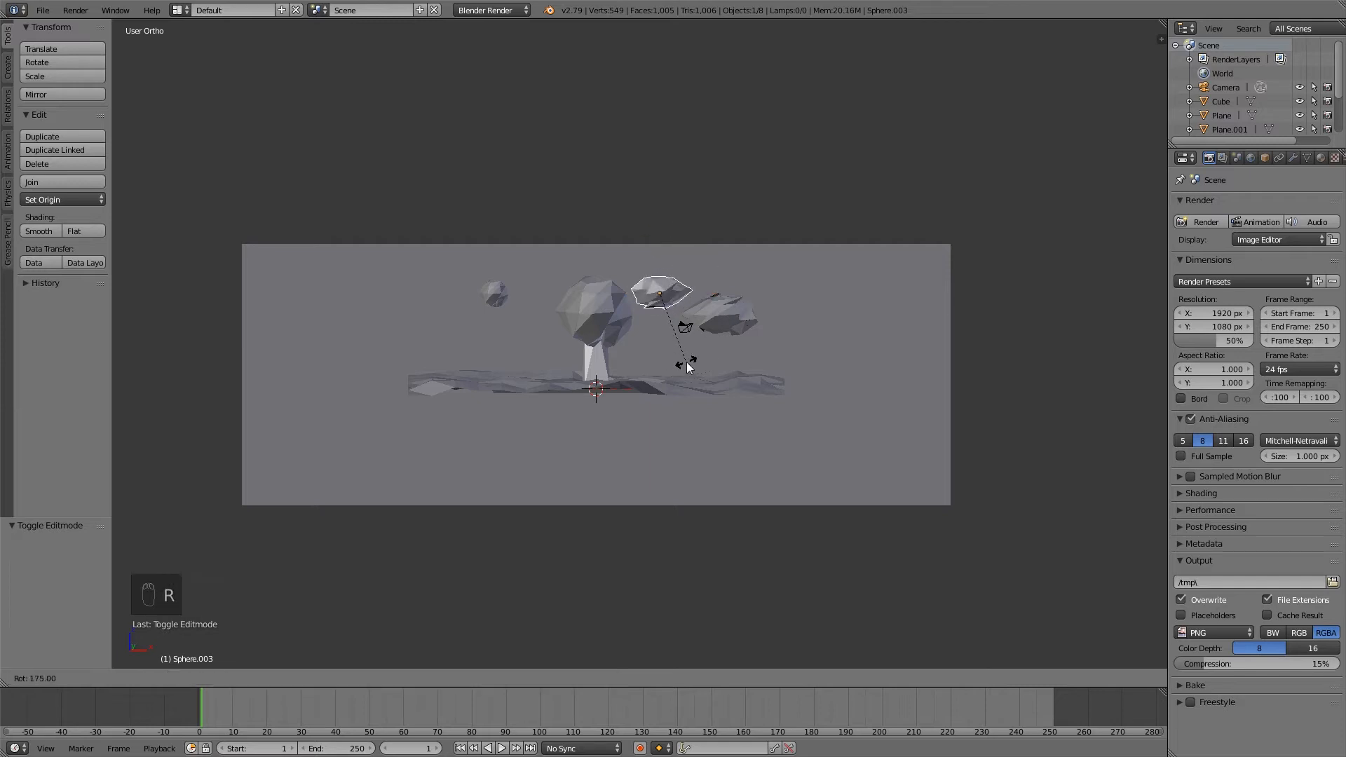
pyautogui.press('g')
pyautogui.click(735, 303)
# Enlarge the crown copy on the tree's negative X side by about 1.5 and stretch it by about 1.53 along X.
pyautogui.rightClick(499, 294)
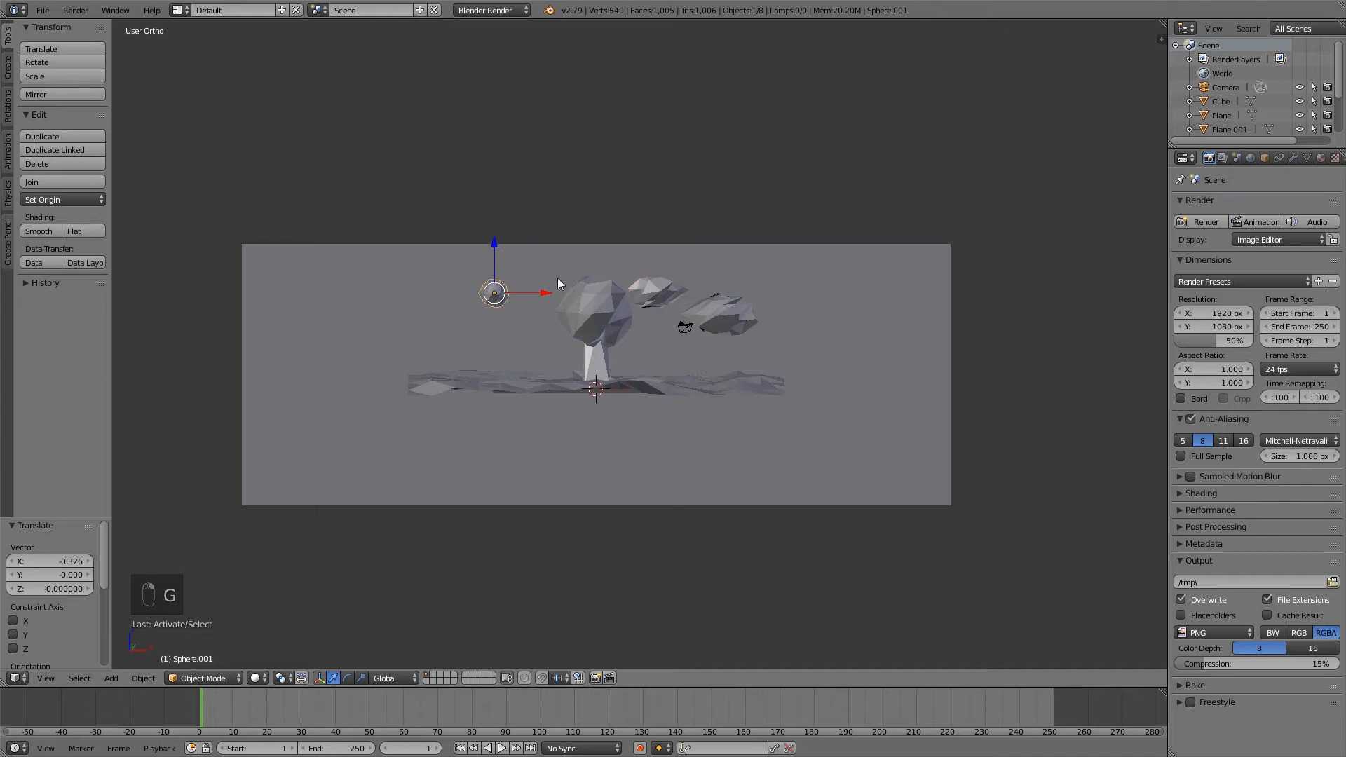
pyautogui.press('s')
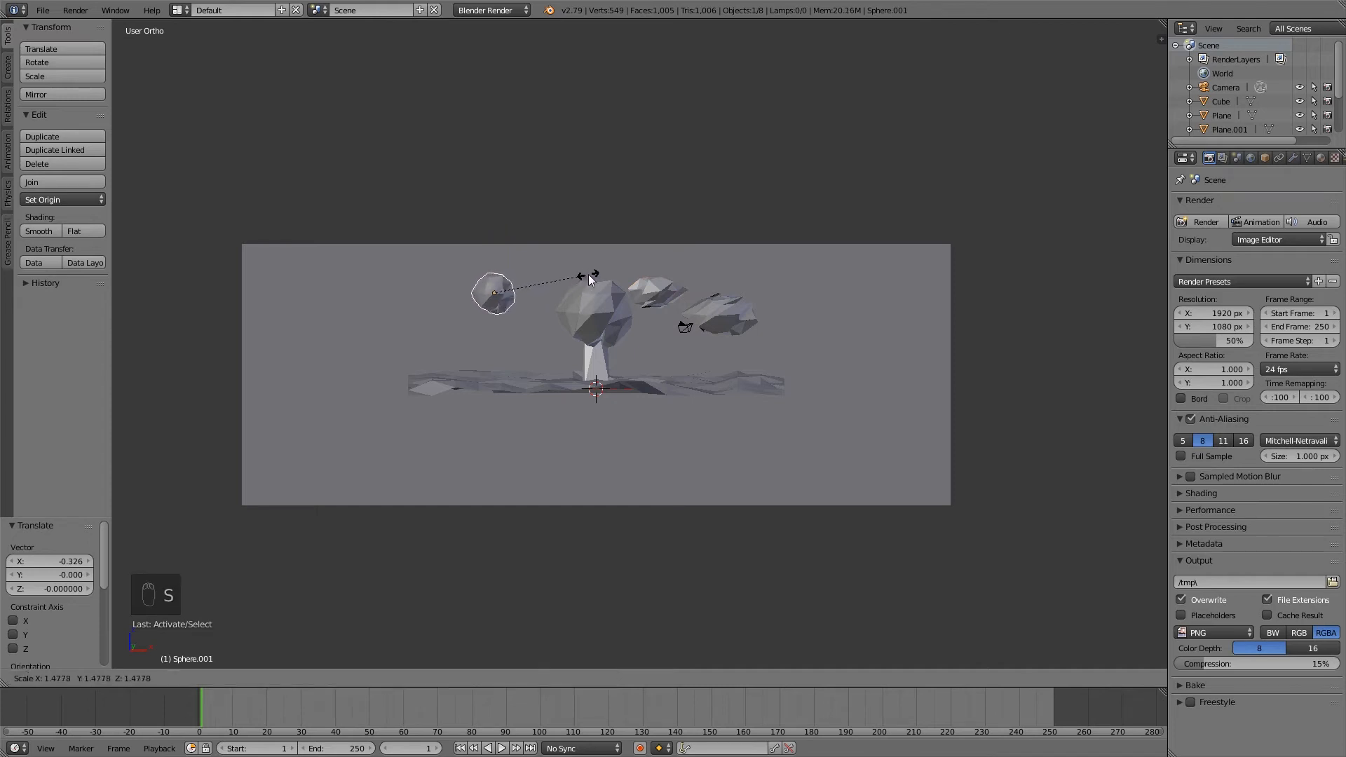
pyautogui.click(585, 279)
pyautogui.press('s')
pyautogui.press('x')
pyautogui.click(537, 292)
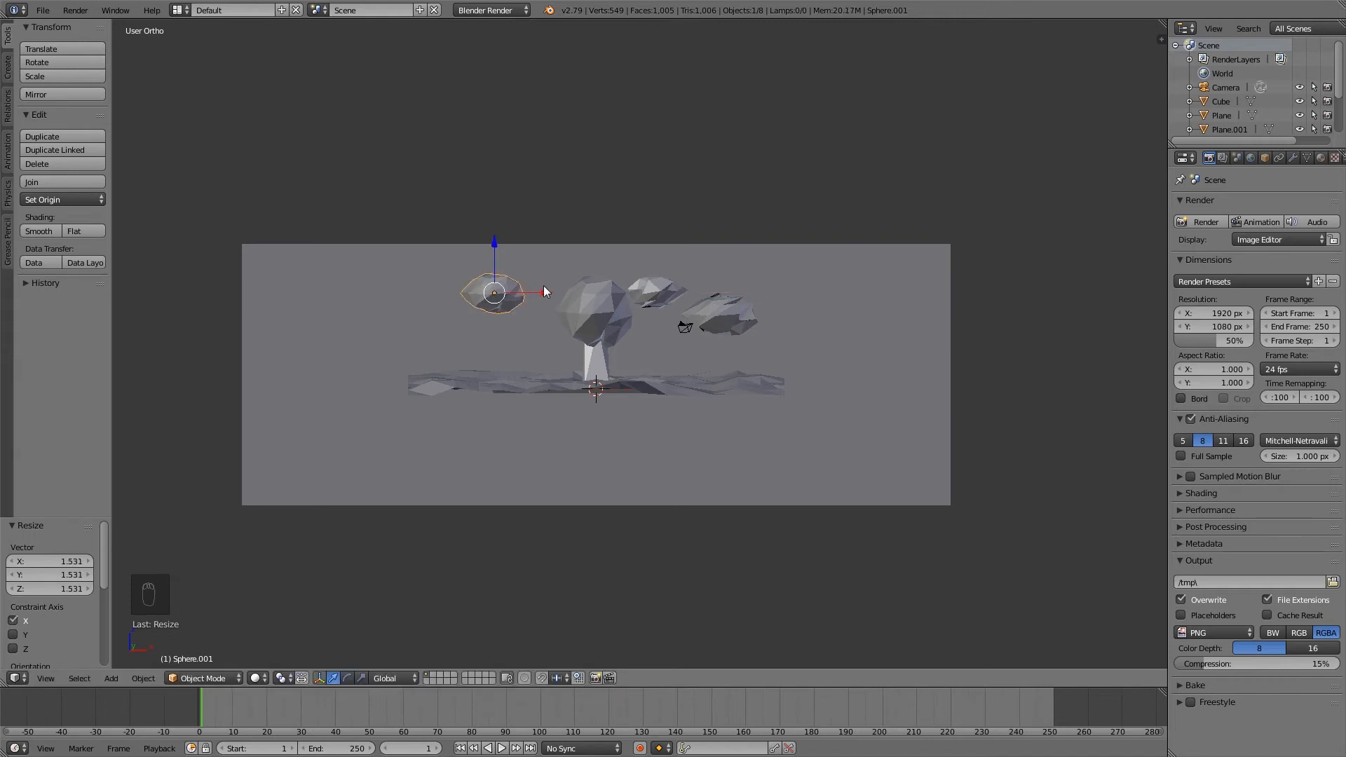
# Randomize the vertices of the enlarged cloud with an amount of 0.1 and return to Object Mode.
pyautogui.press('Tab')
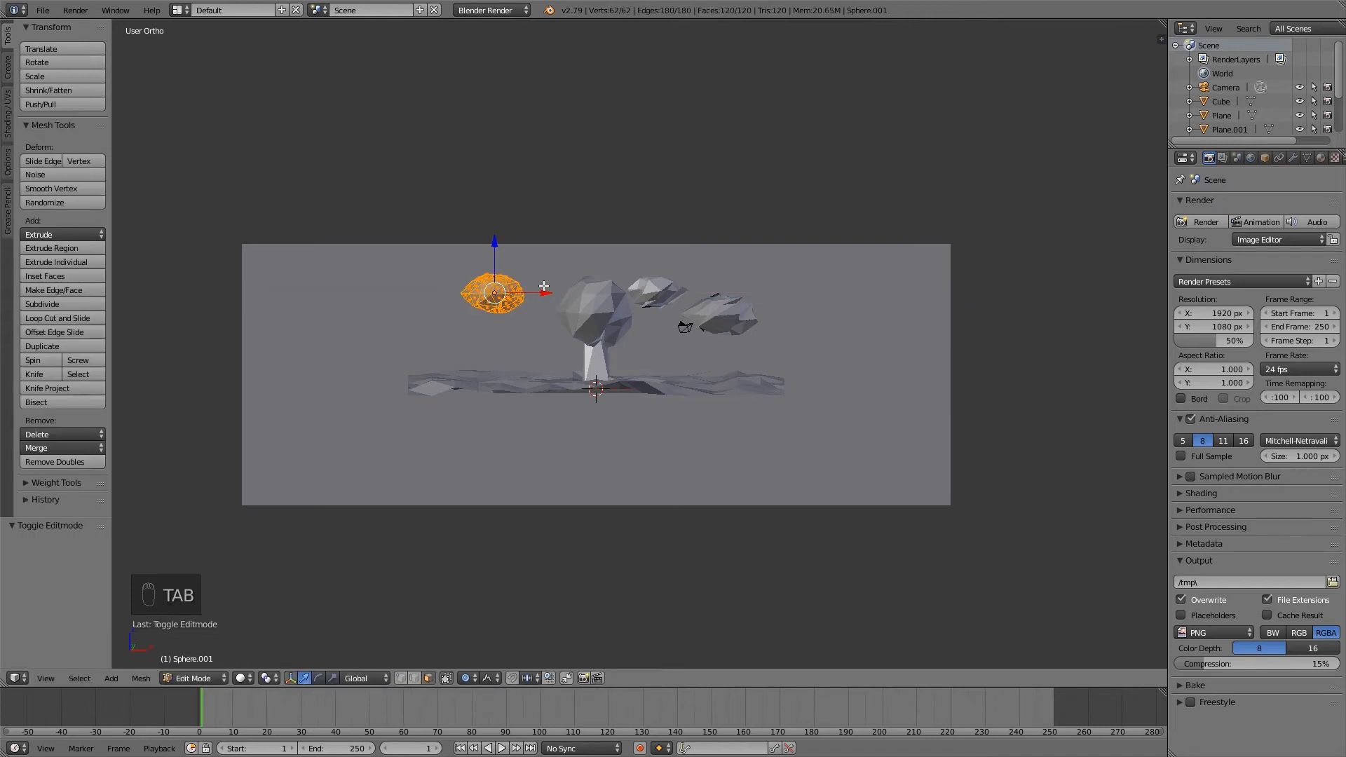
pyautogui.click(59, 202)
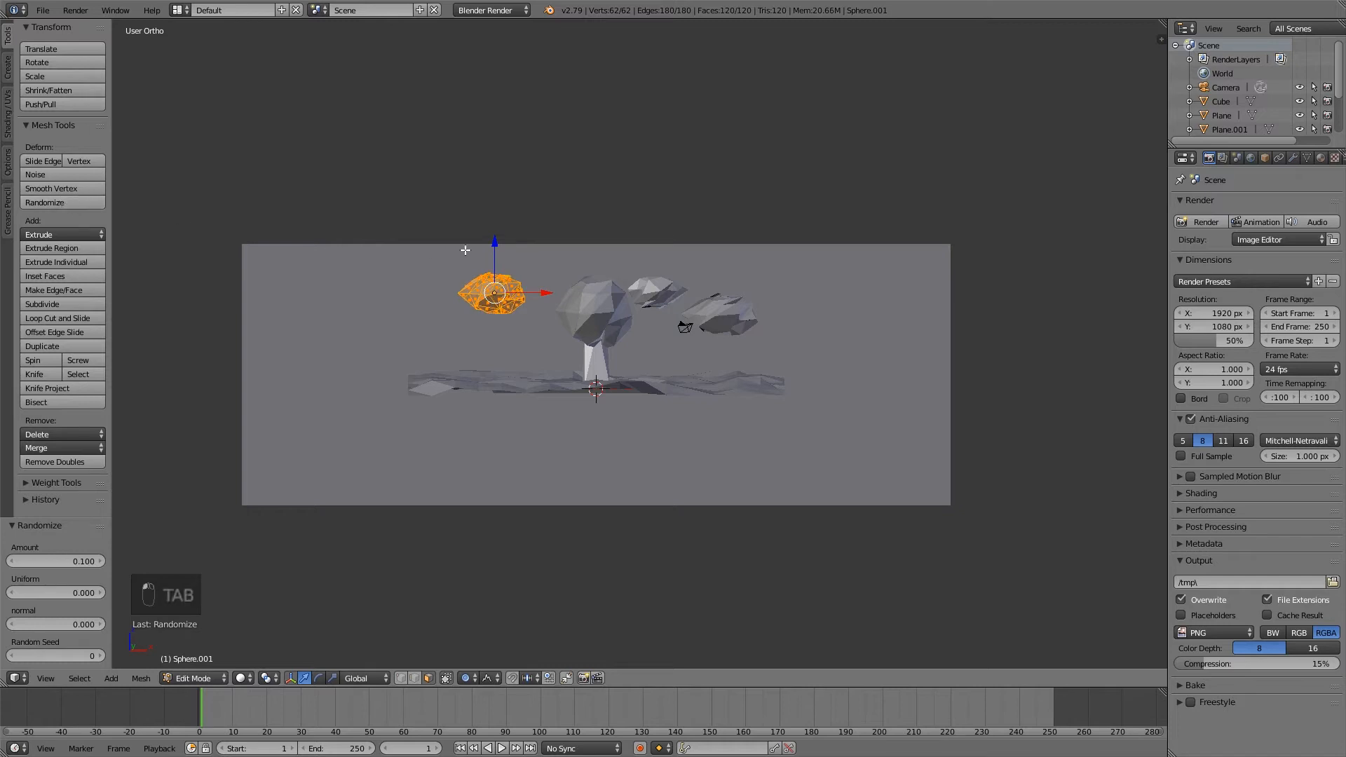
pyautogui.moveTo(480, 295); pyautogui.dragTo(489, 355, button='middle')
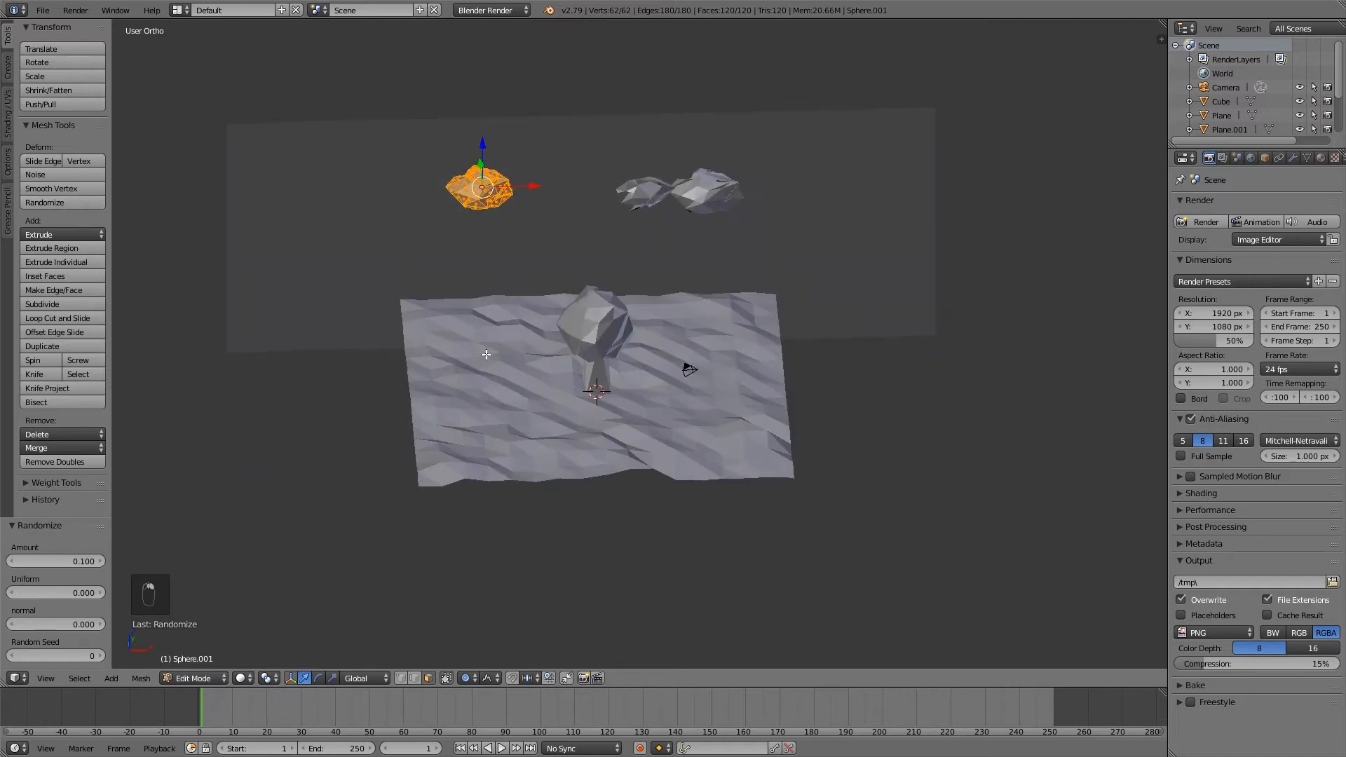
pyautogui.press('Tab')
# Shift the middle cloud along the Y axis relative to the backdrop.
pyautogui.scroll(-1, 581, 345)
pyautogui.moveTo(626, 403); pyautogui.dragTo(604, 338, button='middle')
pyautogui.rightClick(679, 316)
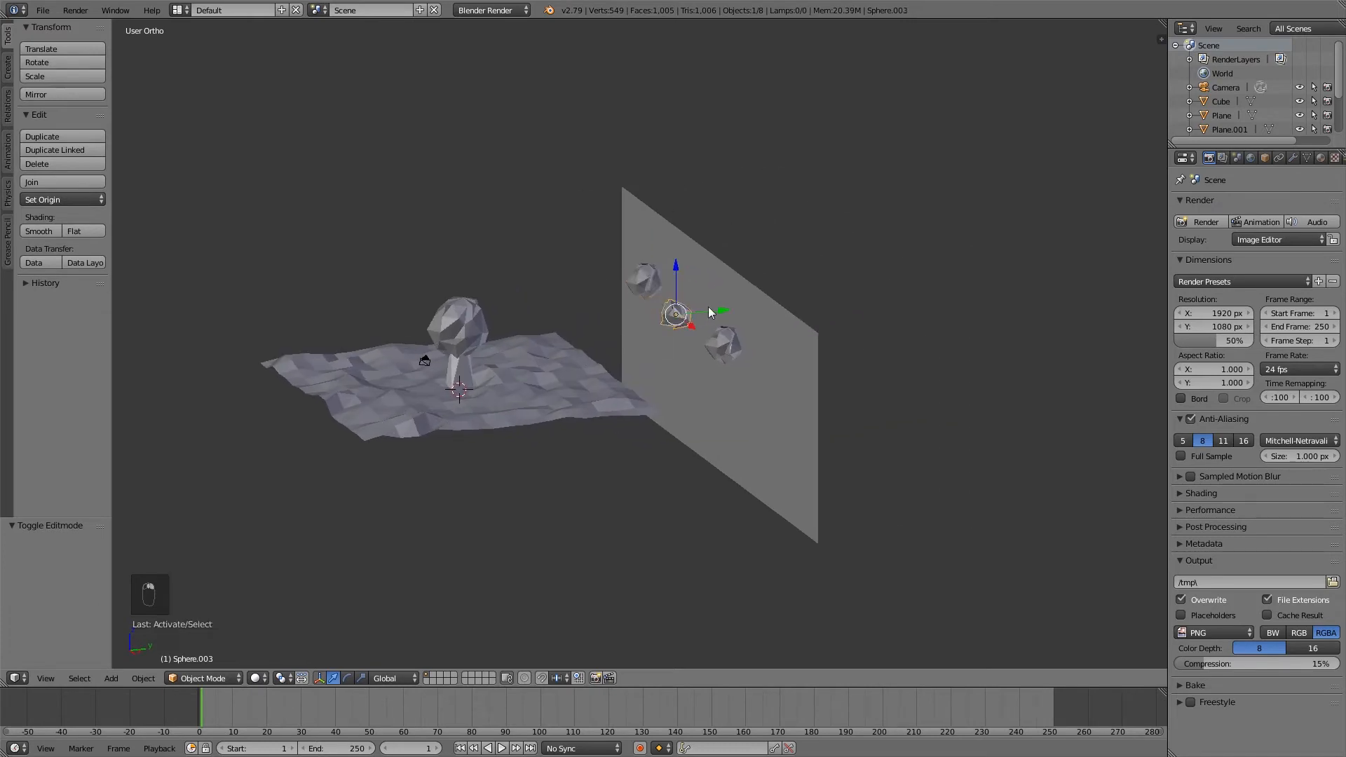
pyautogui.press('g')
pyautogui.press('y')
pyautogui.click(724, 317)
pyautogui.moveTo(722, 319)
pyautogui.mouseDown(button='middle')
pyautogui.moveTo(659, 354)
pyautogui.moveTo(733, 339)
pyautogui.mouseUp(button='middle')
# Move the cloud farthest along X another 0.98 or so along the X axis, away from the middle cloud.
pyautogui.moveTo(576, 376); pyautogui.dragTo(514, 307, button='middle')
pyautogui.rightClick(559, 277)
pyautogui.rightClick(608, 322)
pyautogui.rightClick(652, 311)
pyautogui.rightClick(607, 312)
pyautogui.rightClick(667, 313)
pyautogui.moveTo(696, 304); pyautogui.dragTo(712, 304)
# In Edit Mode, raise one face on the upper side of that cloud by 0.18 along Z.
pyautogui.scroll(5, 701, 309)
pyautogui.moveTo(592, 363); pyautogui.dragTo(497, 383, button='middle')
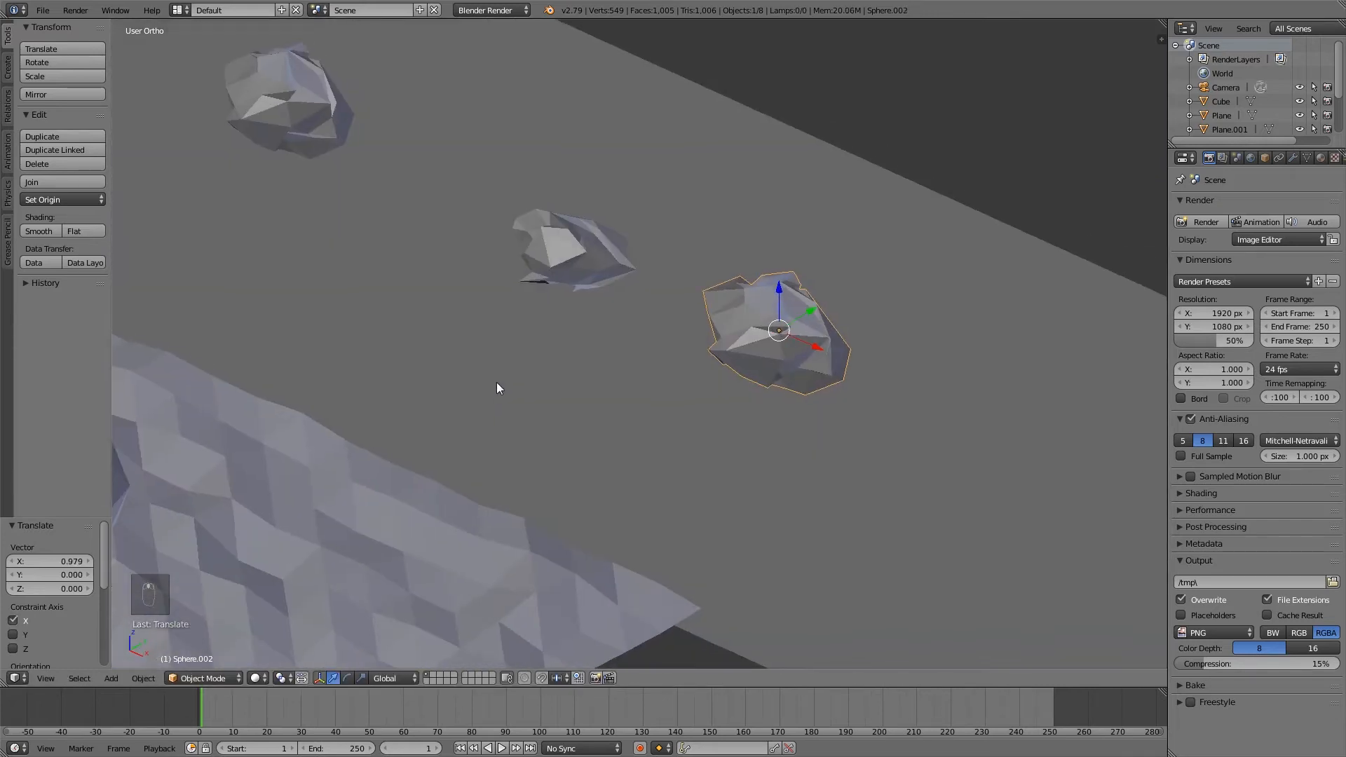
pyautogui.press('Tab')
pyautogui.rightClick(758, 295)
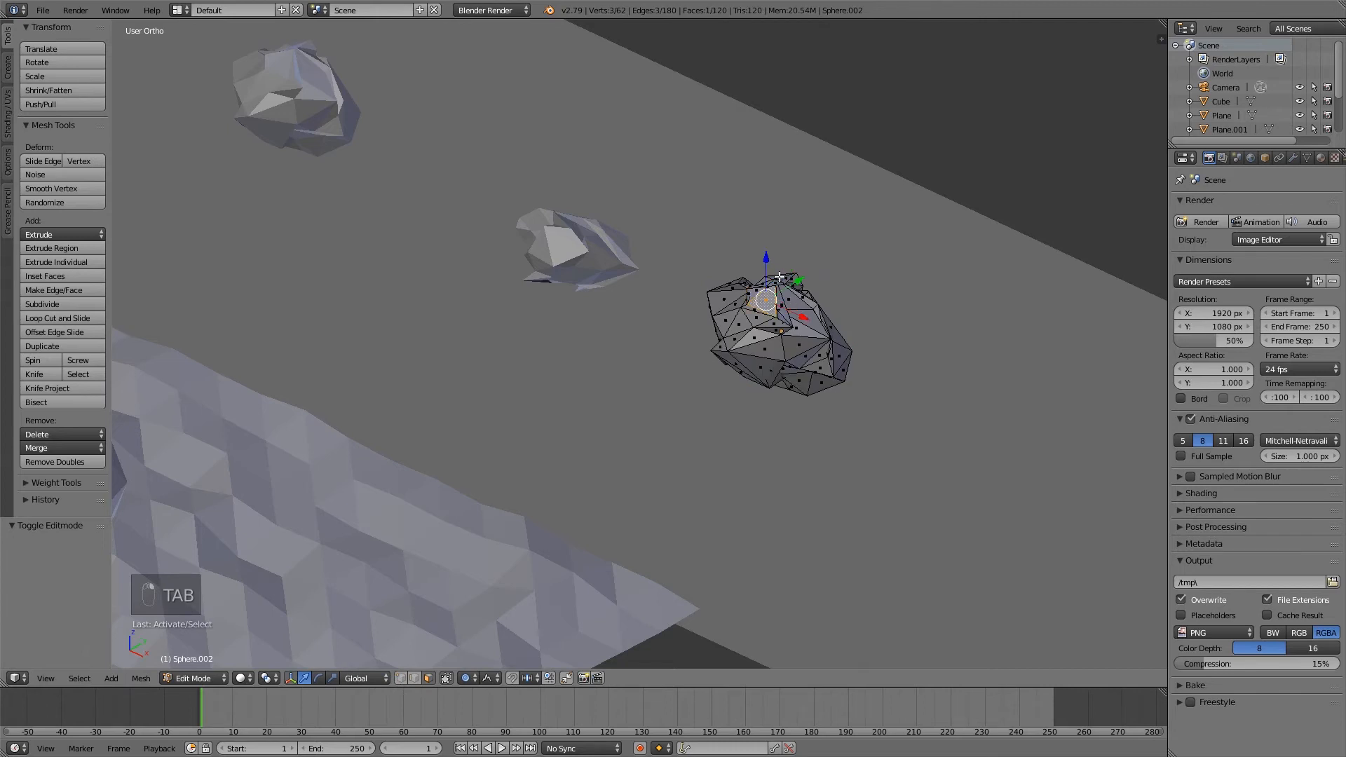
pyautogui.press('g')
pyautogui.press('z')
pyautogui.click(762, 259)
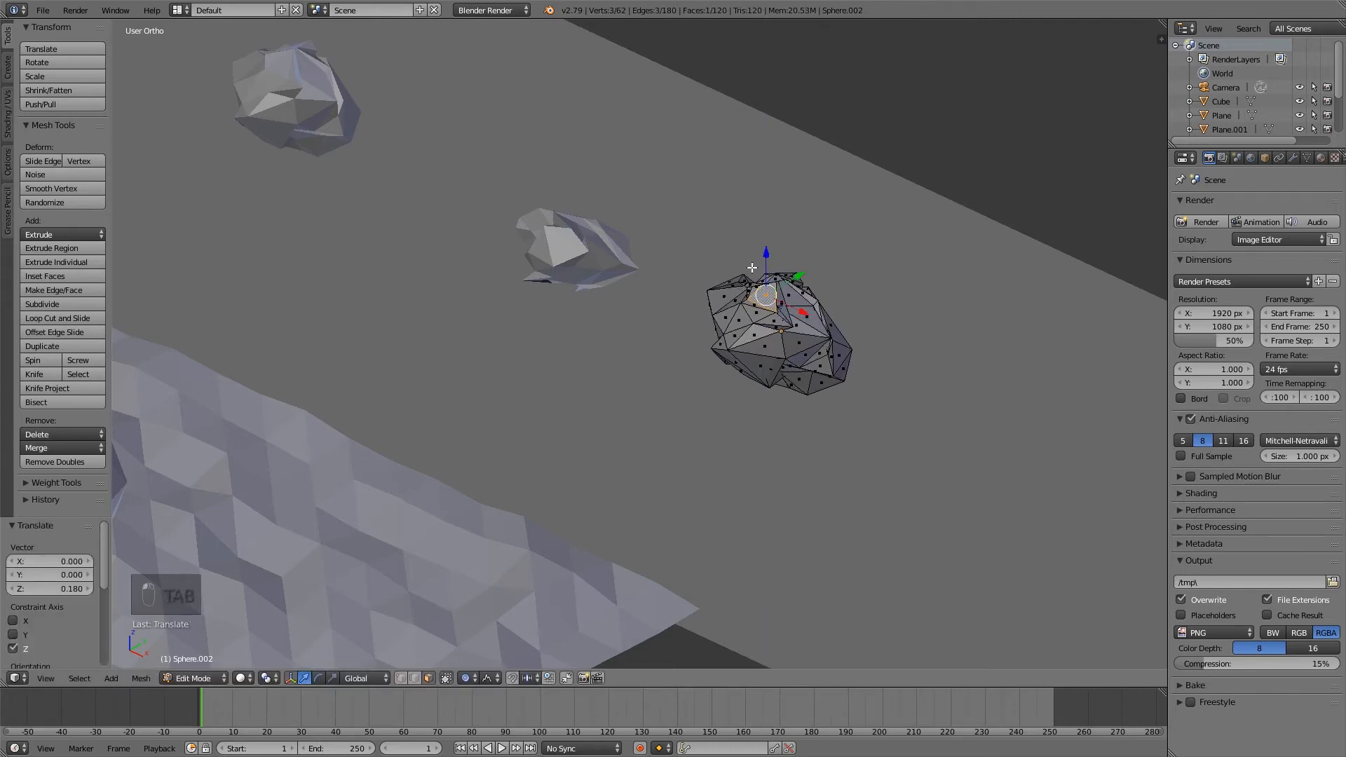
# Turn off proportional editing, move a single lower face along Z and neighbouring faces along X, and return to Object Mode.
pyautogui.press('o')
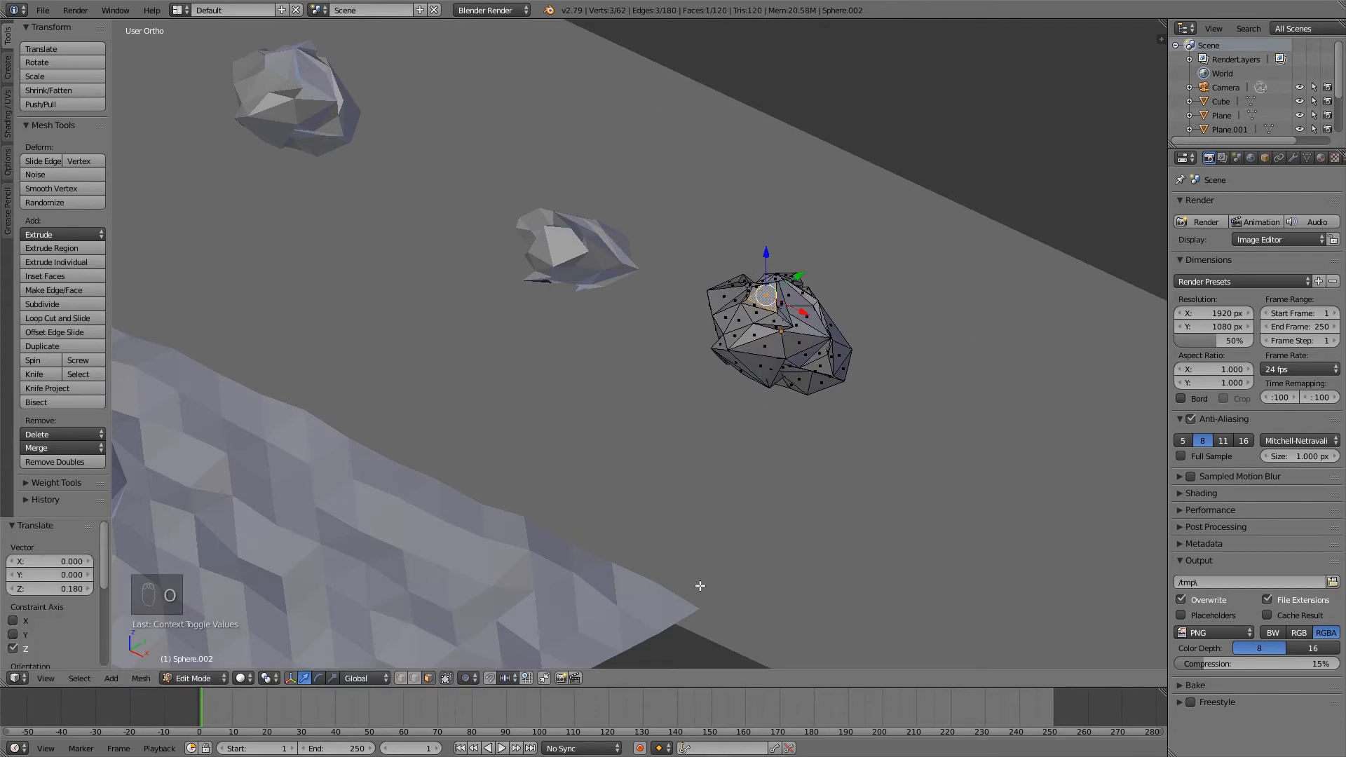
pyautogui.rightClick(823, 349)
pyautogui.press('g')
pyautogui.press('z')
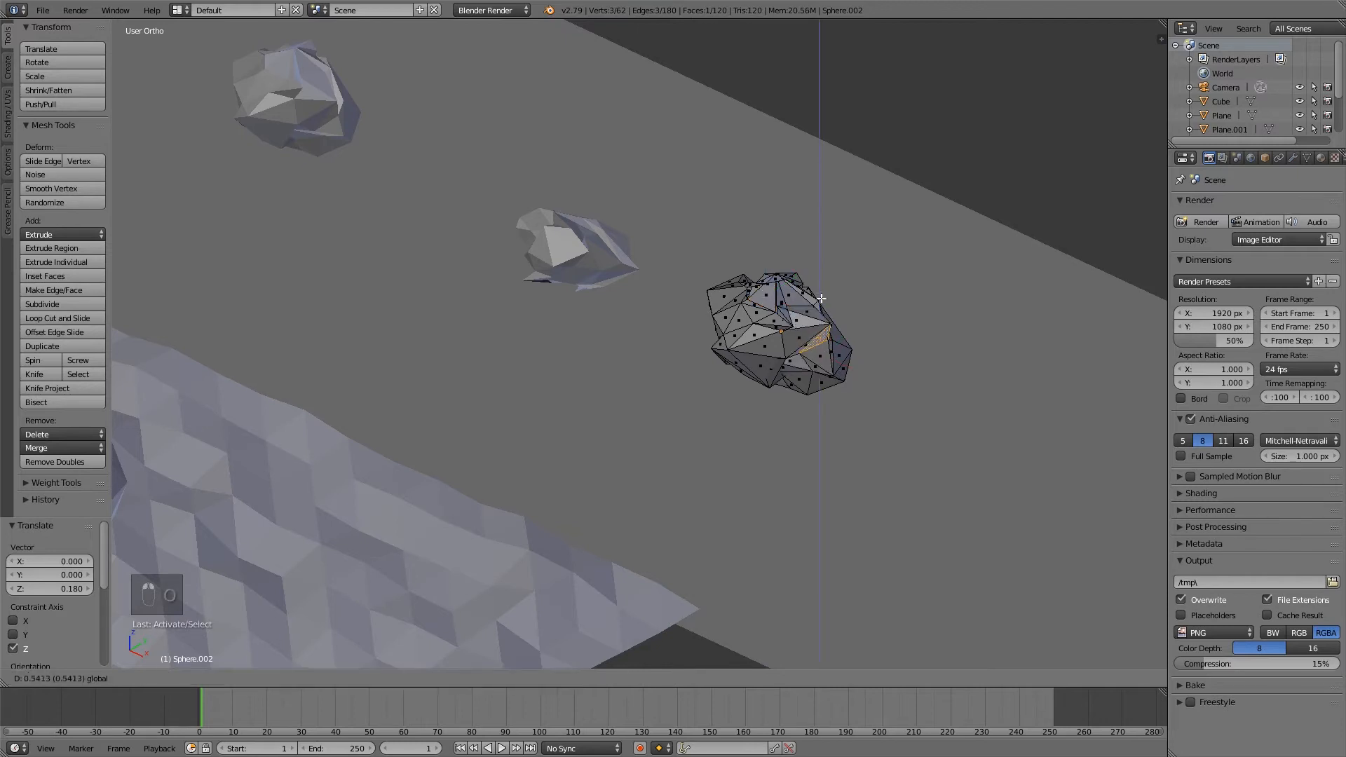
pyautogui.click(832, 353)
pyautogui.keyDown('shift'); pyautogui.rightClick(826, 361); pyautogui.keyUp('shift')
pyautogui.keyDown('shift'); pyautogui.rightClick(845, 358); pyautogui.keyUp('shift')
pyautogui.moveTo(870, 368); pyautogui.dragTo(881, 368)
pyautogui.scroll(-6, 841, 382)
pyautogui.press('Tab')
# Split the 3D view into two side-by-side viewports and show the camera view in the second one, with its tool shelf hidden.
pyautogui.moveTo(639, 440); pyautogui.dragTo(567, 281, button='middle')
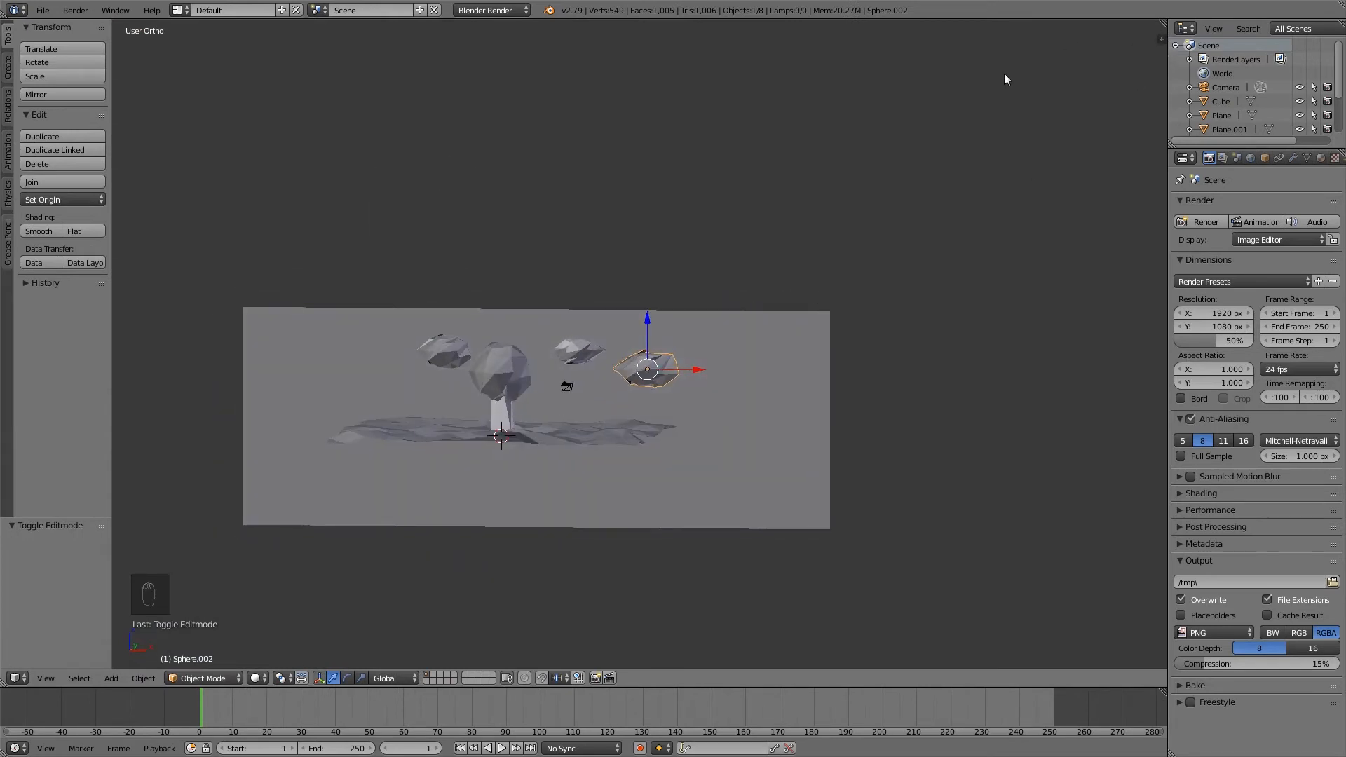
pyautogui.moveTo(543, 438); pyautogui.dragTo(599, 363, button='middle')
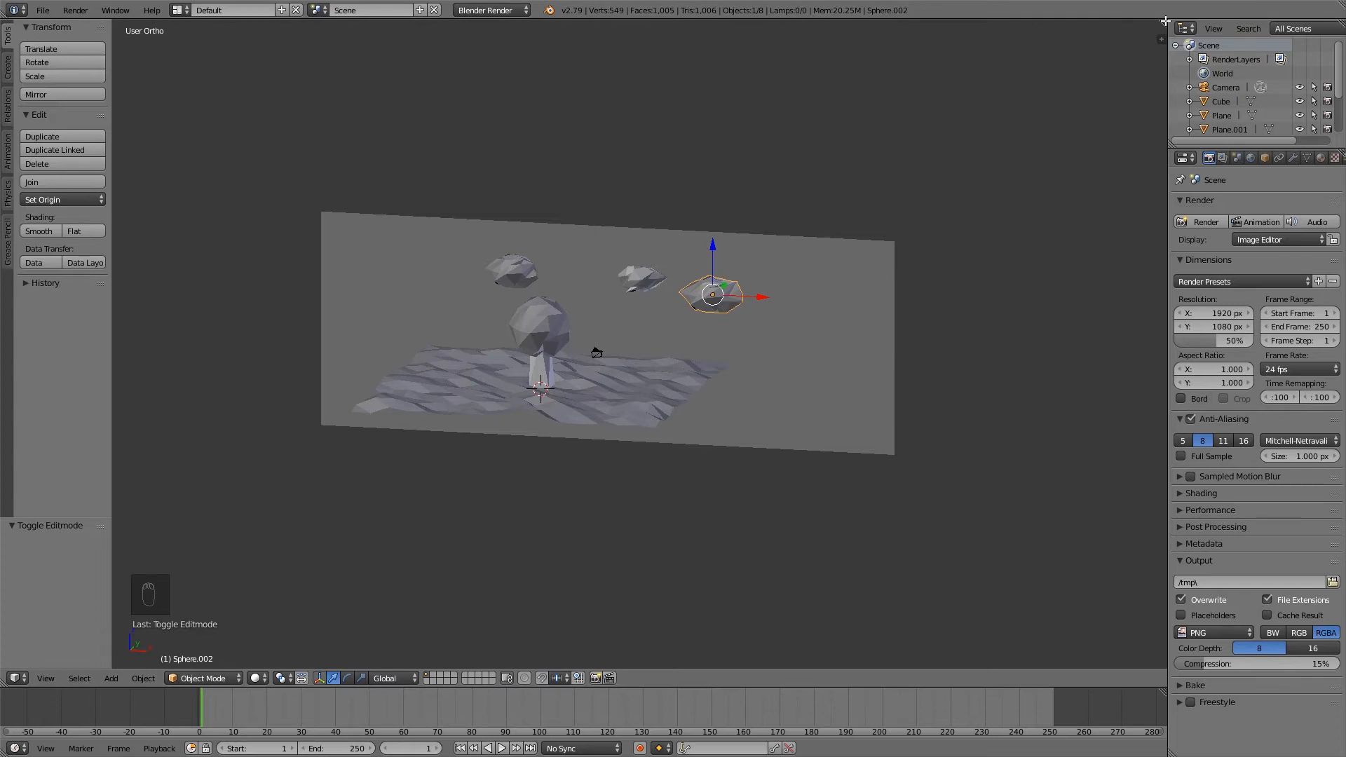
pyautogui.moveTo(1165, 22); pyautogui.dragTo(697, 202)
pyautogui.press('t')
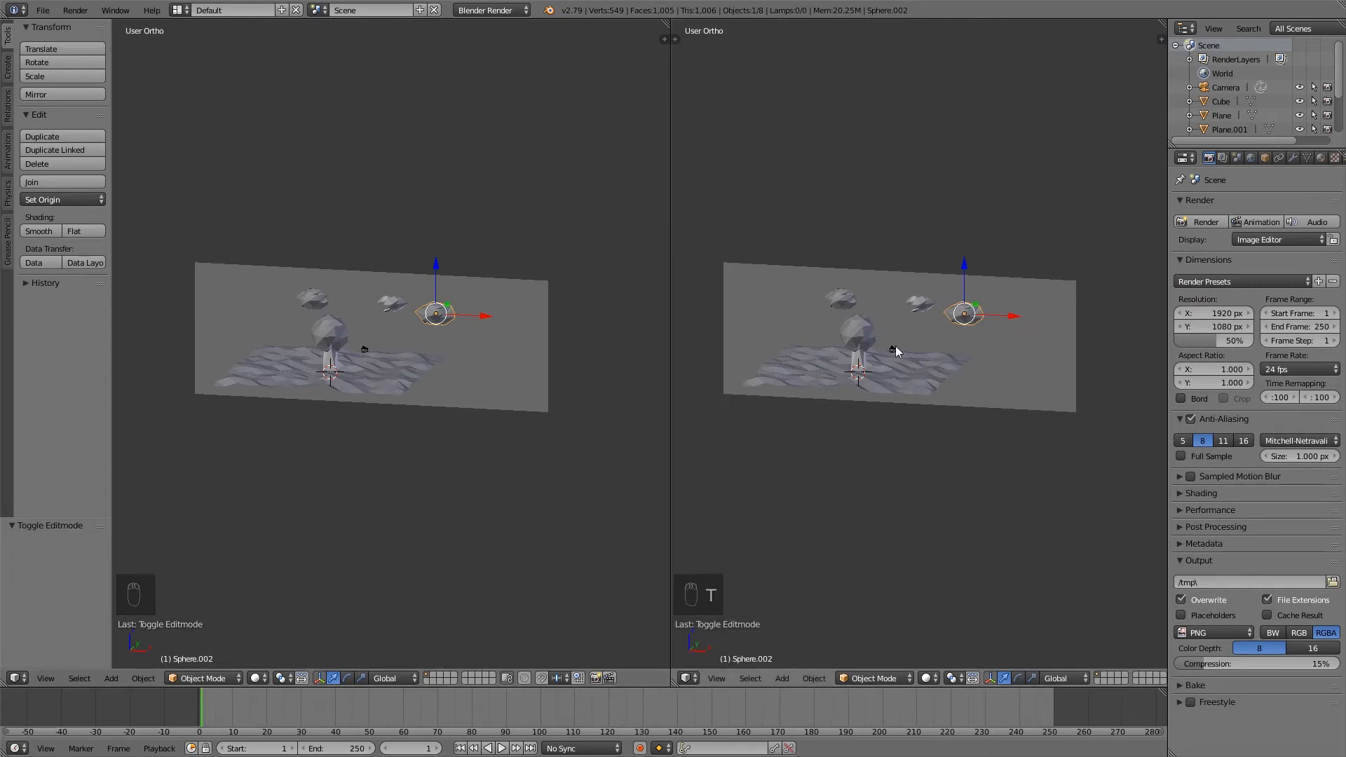
pyautogui.press('KP_0')
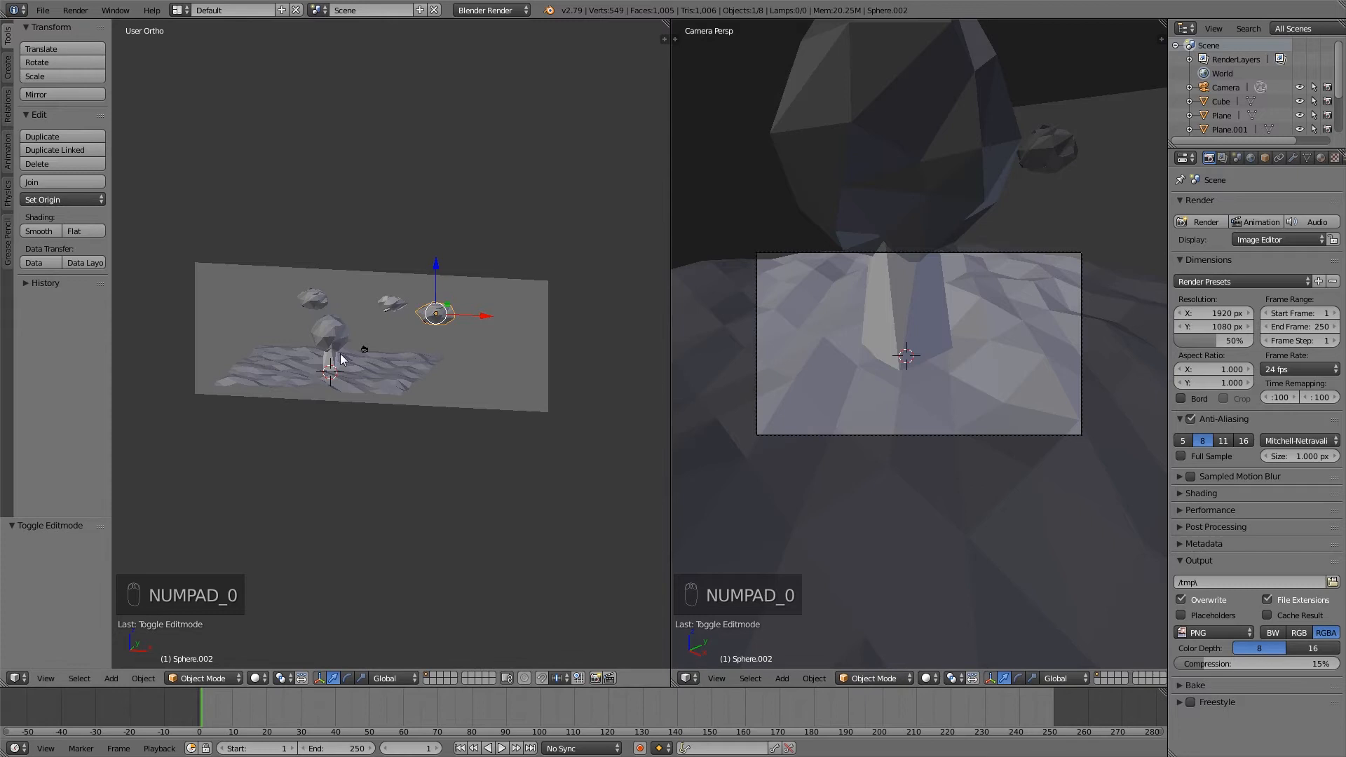
# In top view, move the camera about -7.31 along X and -8.79 along Y, to the near edge of the ground.
pyautogui.rightClick(364, 349)
pyautogui.moveTo(470, 394); pyautogui.dragTo(154, 401, button='middle')
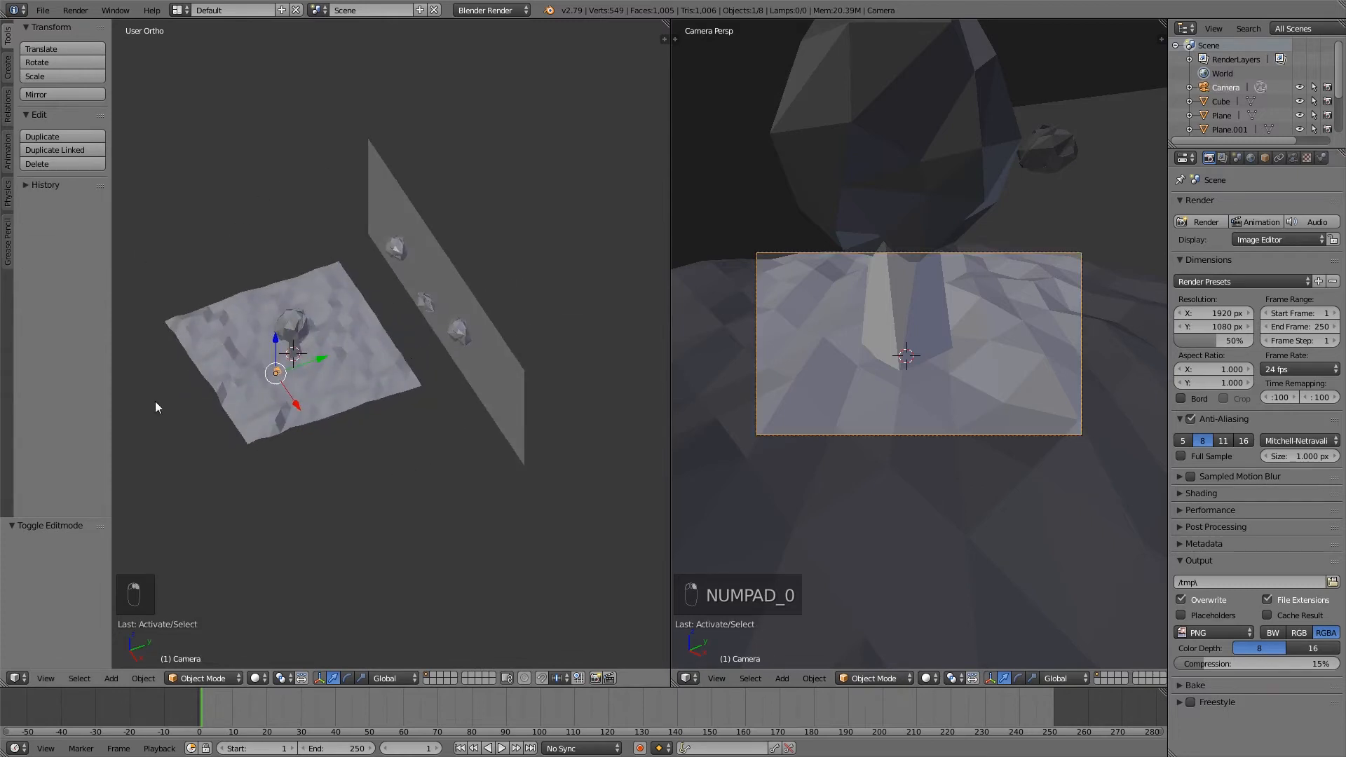
pyautogui.moveTo(330, 369); pyautogui.dragTo(404, 347, button='middle')
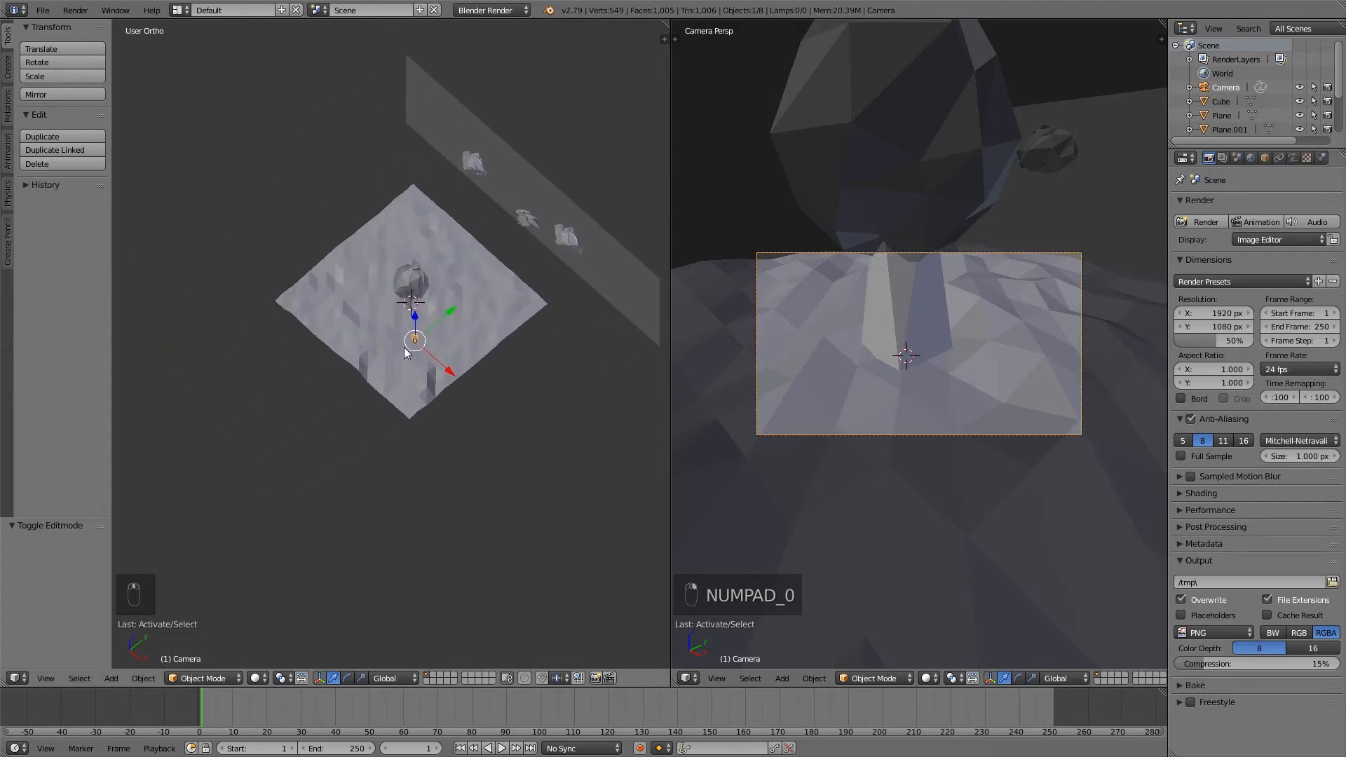
pyautogui.press('KP_7')
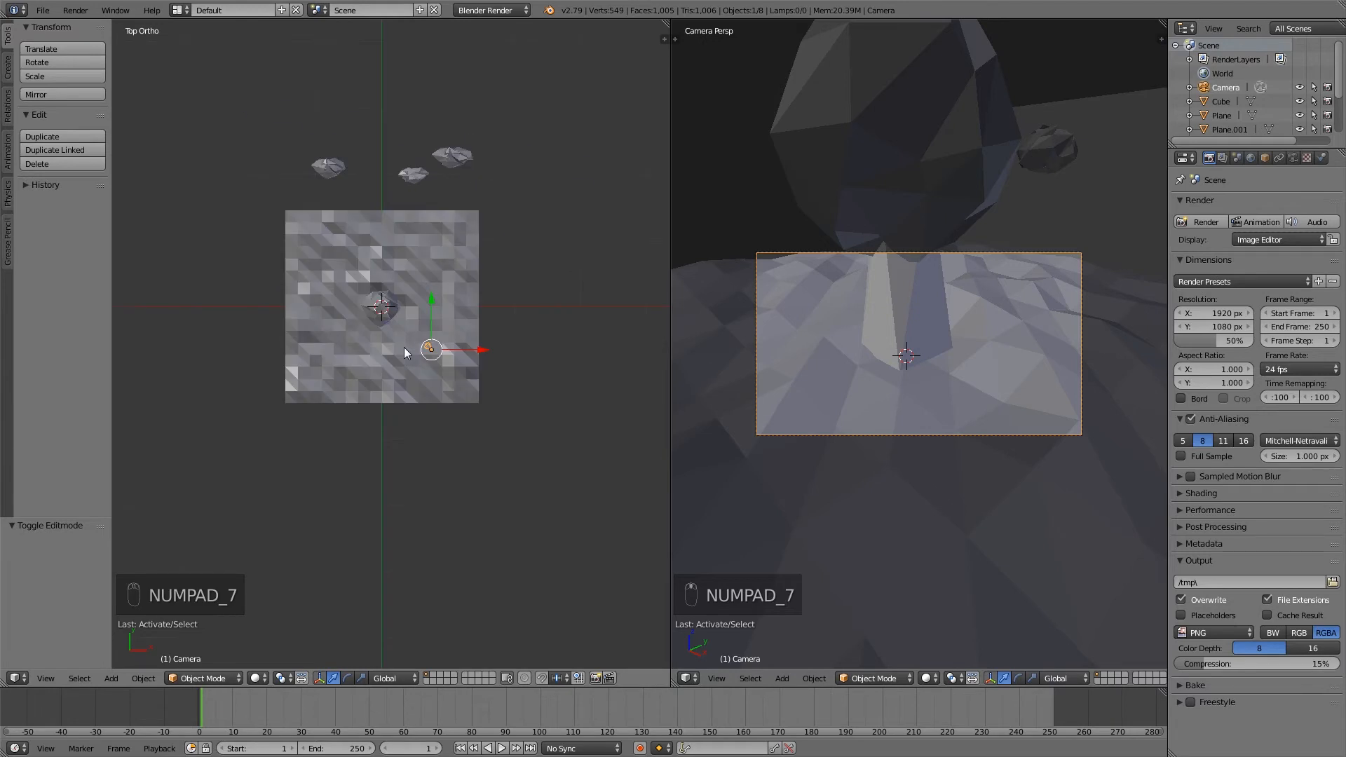
pyautogui.press('g')
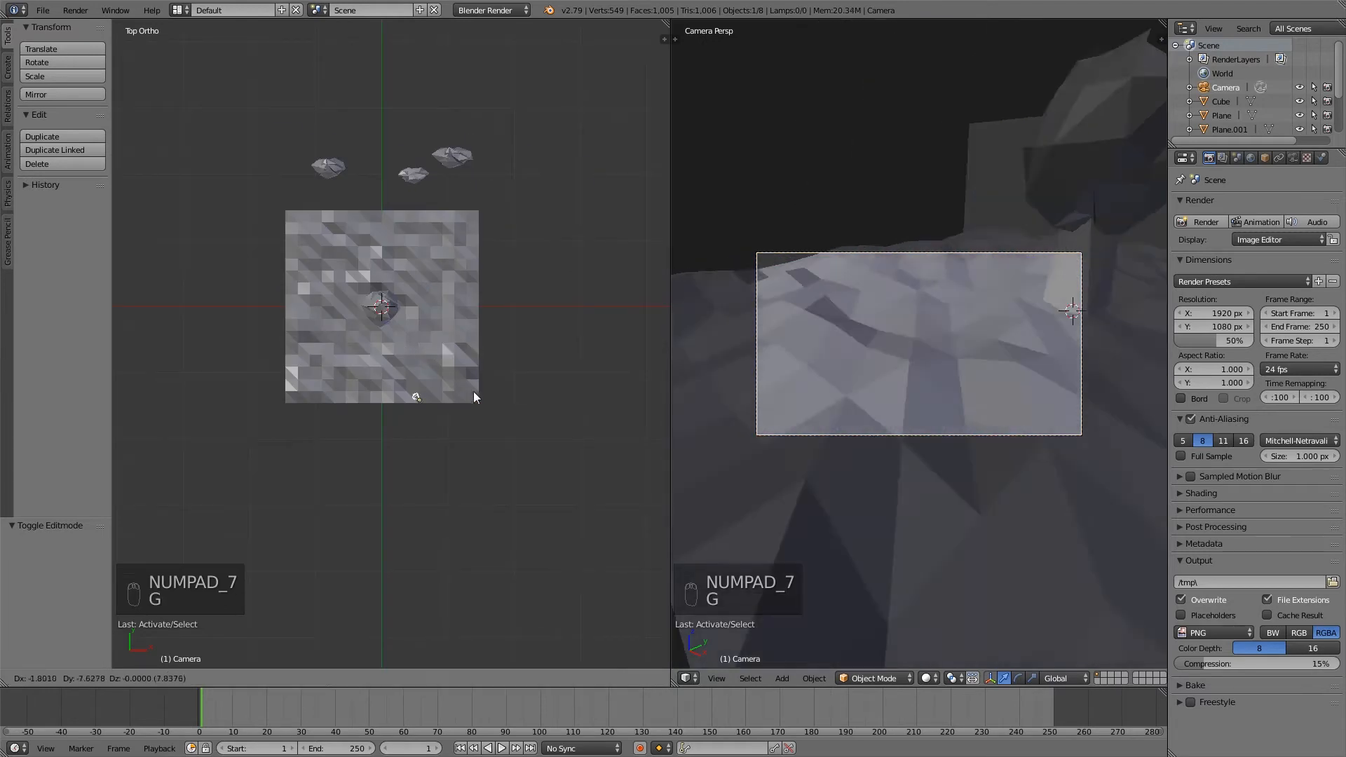
pyautogui.click(436, 403)
# Rotate the camera about 47° in top view to face the tree, and shift it about -0.32 in X and -0.85 in Y.
pyautogui.press('r')
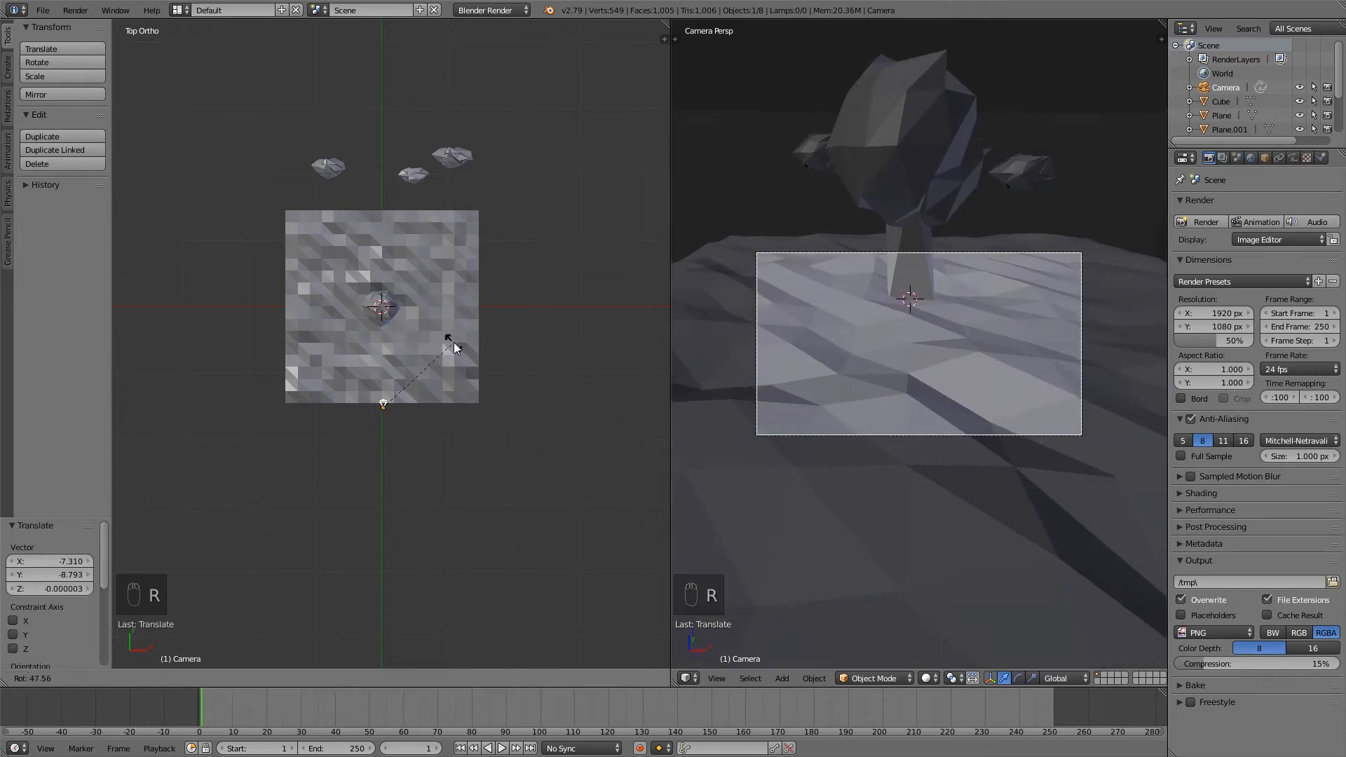
pyautogui.click(452, 345)
pyautogui.press('g')
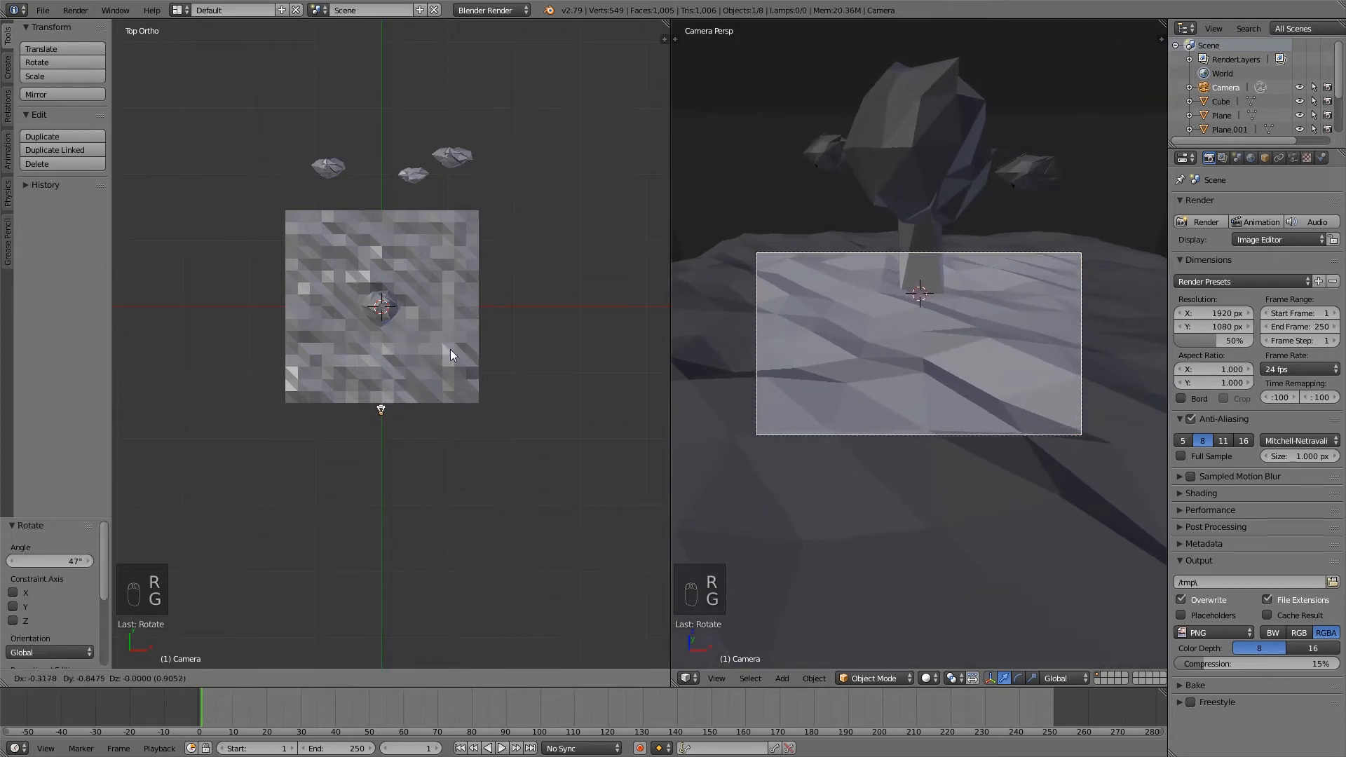
pyautogui.click(452, 347)
# In right view, rotate the camera about -21.9° and move it about -5.51 along Y and 0.64 along Z.
pyautogui.press('KP_3')
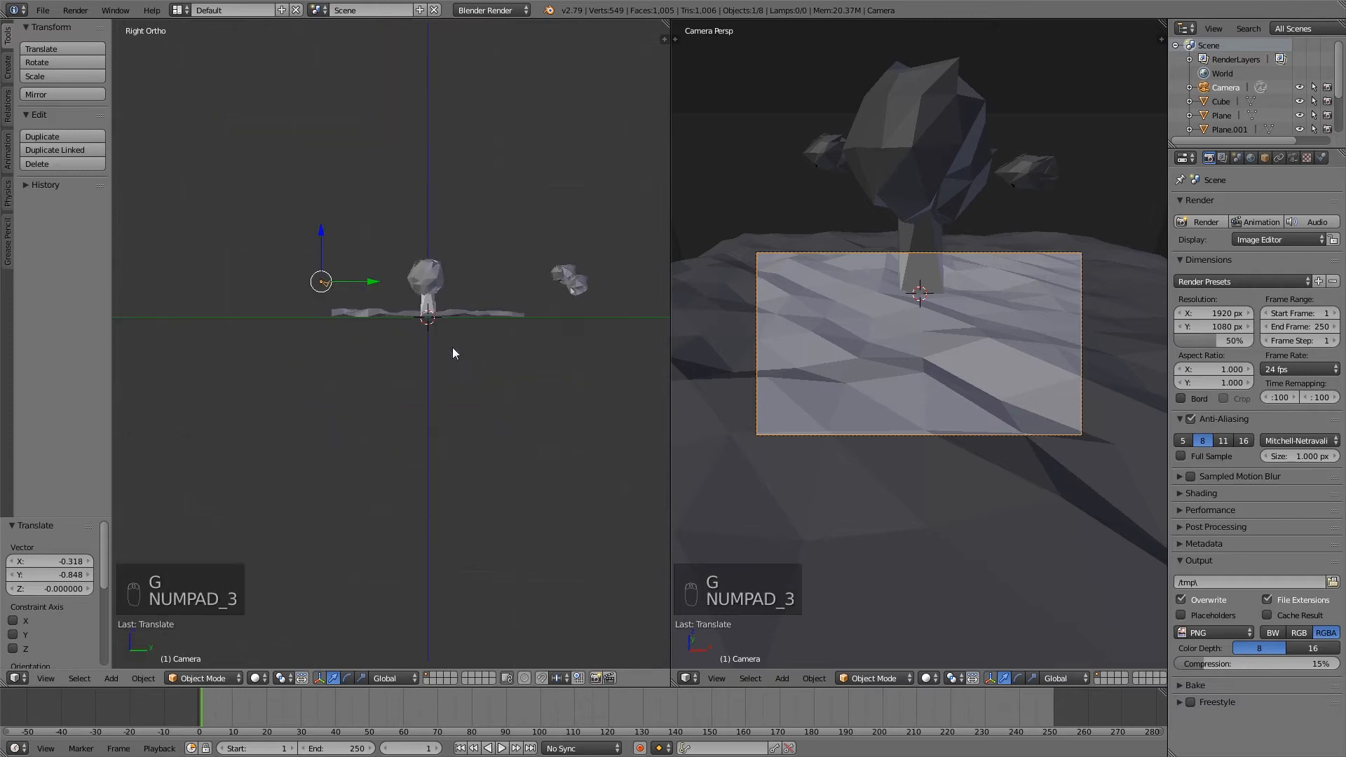
pyautogui.press('r')
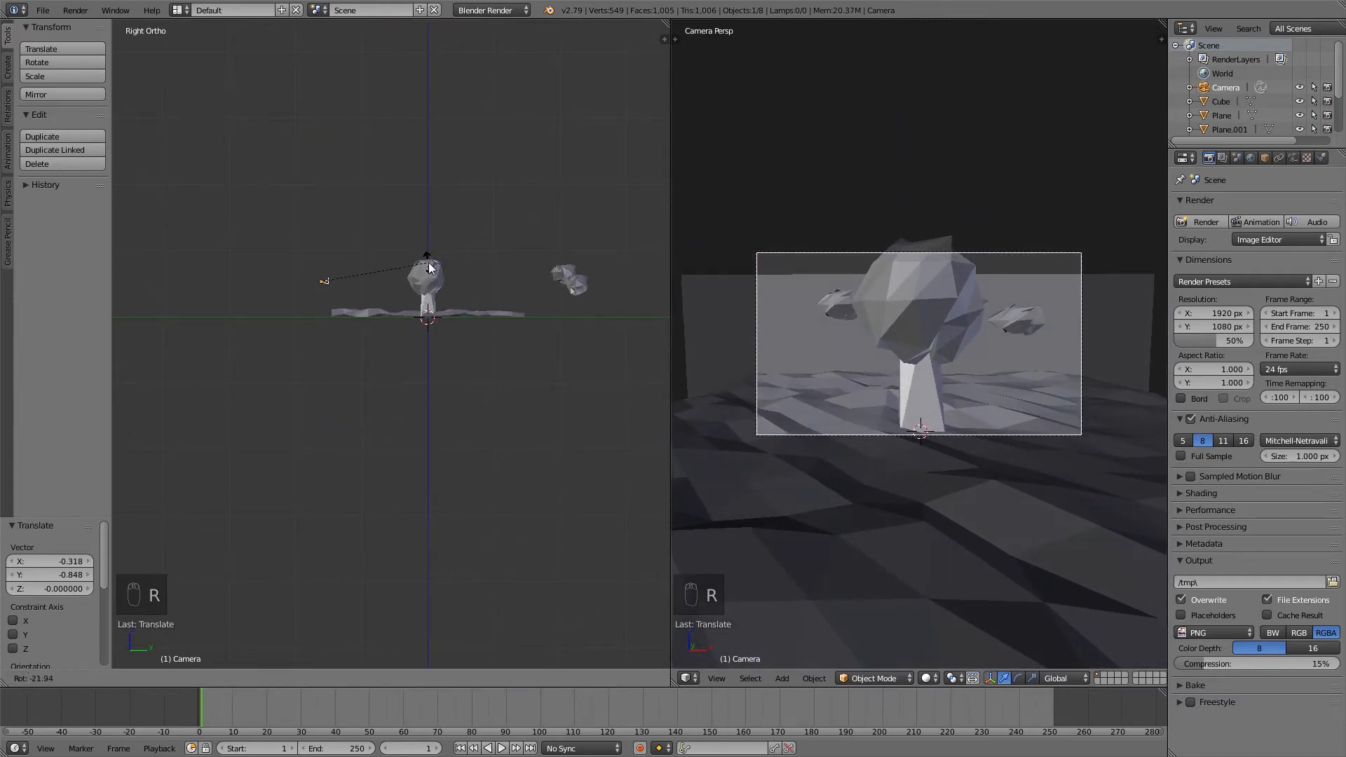
pyautogui.click(424, 265)
pyautogui.press('g')
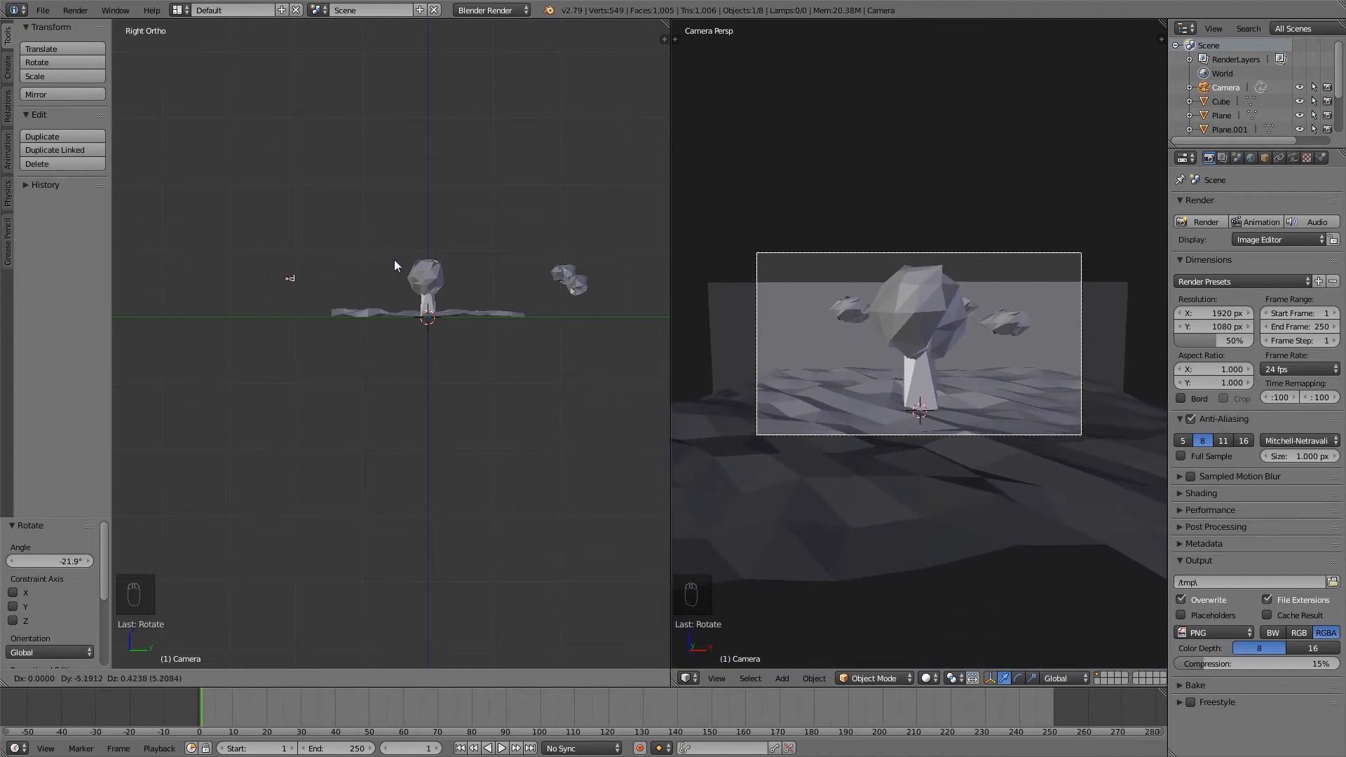
pyautogui.click(392, 258)
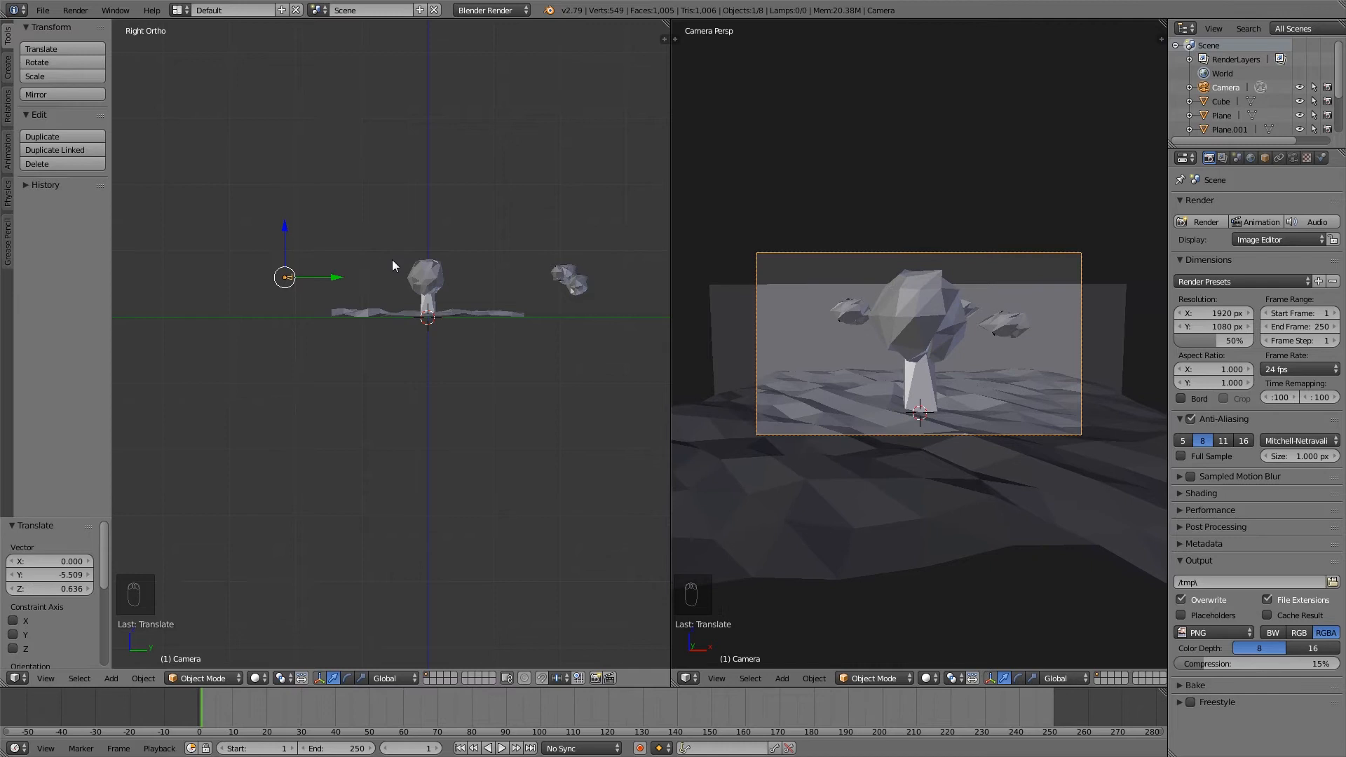
# Raise the backdrop plane about 5.23 along Z so it covers the top of the camera frame.
pyautogui.rightClick(808, 301)
pyautogui.moveTo(569, 294); pyautogui.dragTo(519, 363, button='middle')
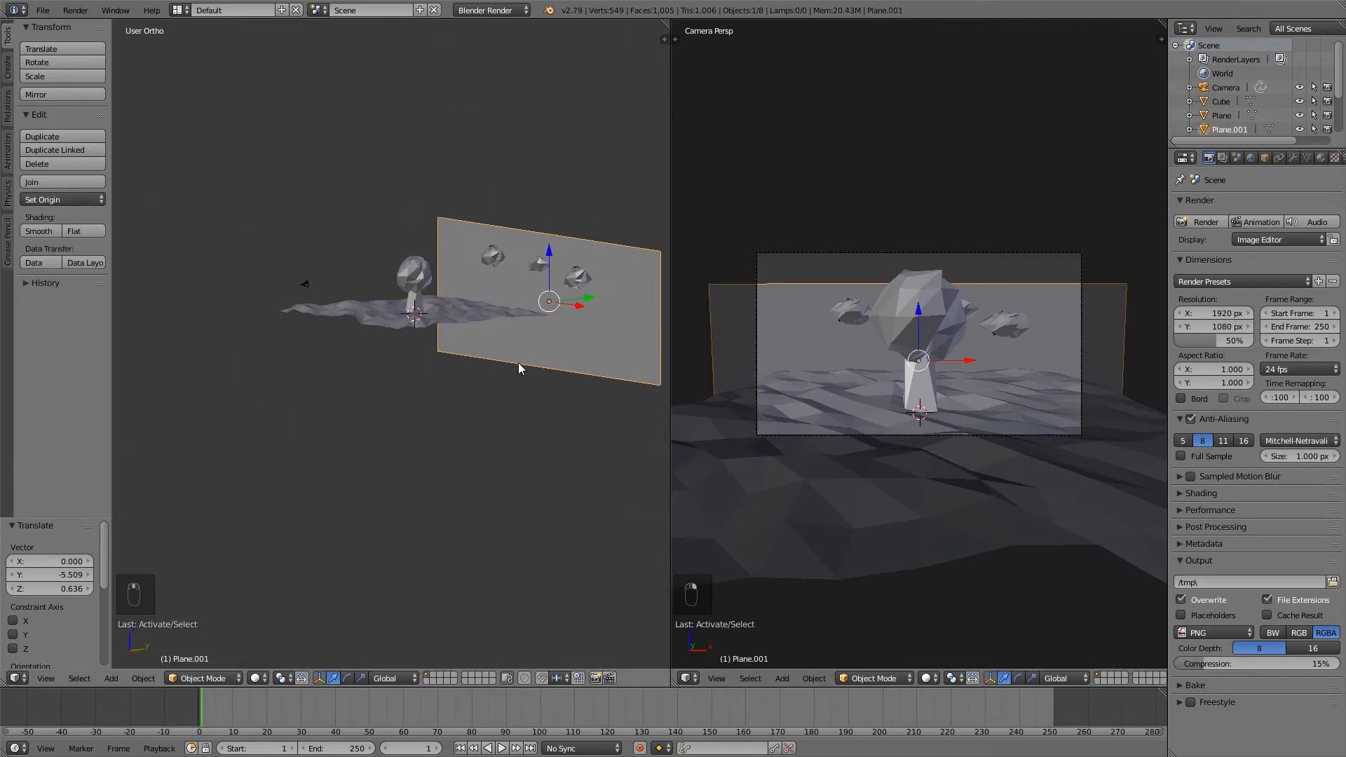
pyautogui.moveTo(548, 258); pyautogui.dragTo(556, 216)
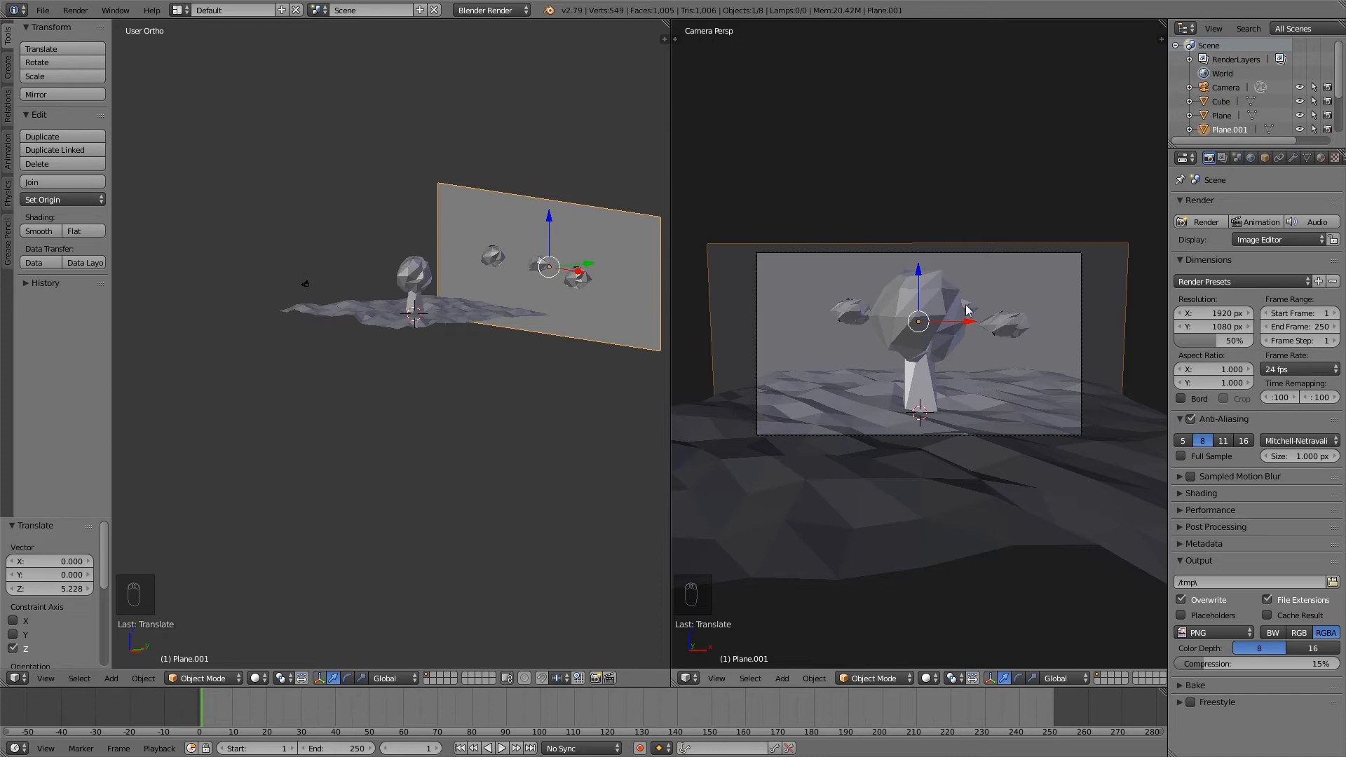
# Scale the ground plane by about 1.227 along the X axis.
pyautogui.moveTo(393, 378)
pyautogui.mouseDown(button='middle')
pyautogui.moveTo(339, 399)
pyautogui.moveTo(276, 393)
pyautogui.moveTo(397, 405)
pyautogui.moveTo(401, 391)
pyautogui.mouseUp(button='middle')
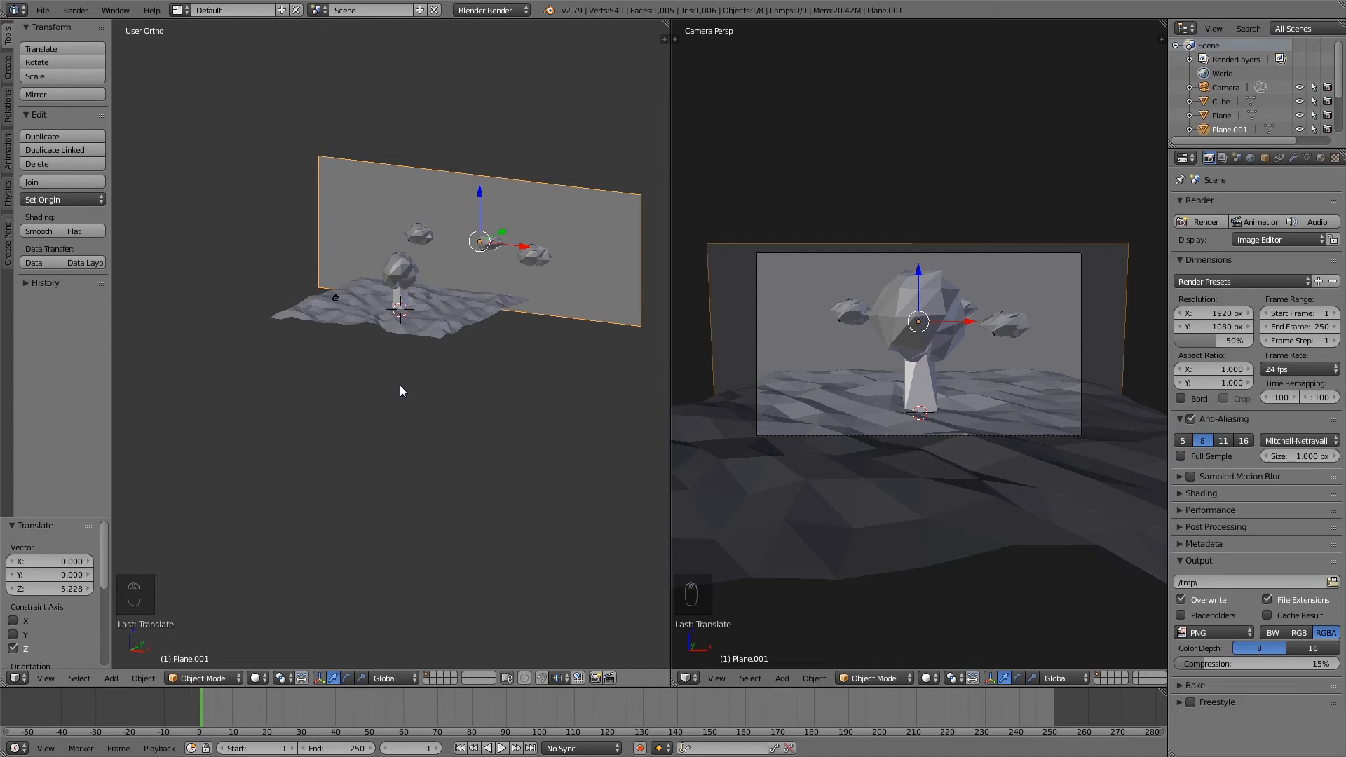
pyautogui.moveTo(490, 363); pyautogui.dragTo(404, 371, button='middle')
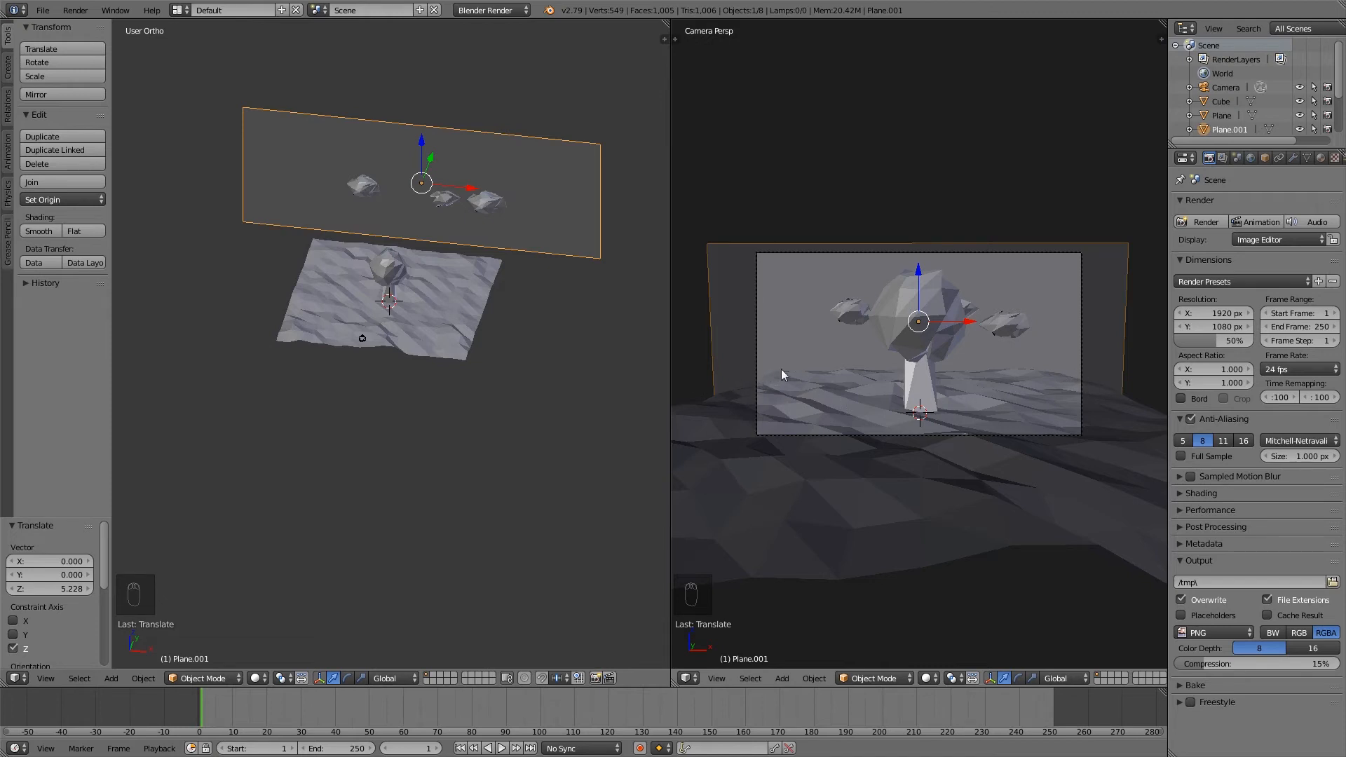
pyautogui.moveTo(460, 320); pyautogui.dragTo(527, 384, button='middle')
pyautogui.moveTo(525, 295); pyautogui.dragTo(475, 321, button='middle')
pyautogui.rightClick(468, 313)
pyautogui.press('s')
pyautogui.press('x')
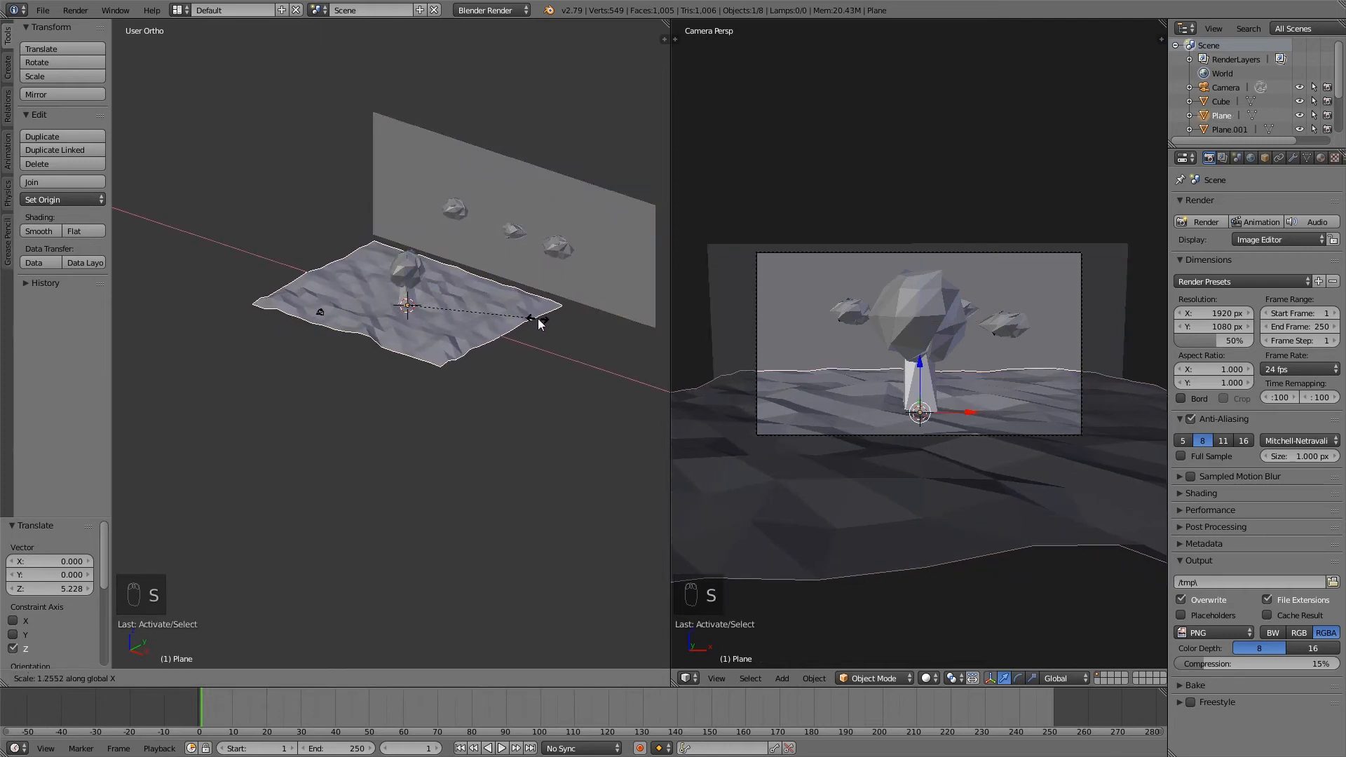
pyautogui.click(536, 321)
# In Edit Mode, enable proportional editing and raise a face in the ground's far left corner about 3.12 along Z, with a proportional size of about 17.
pyautogui.moveTo(537, 321); pyautogui.dragTo(533, 355, button='middle')
pyautogui.moveTo(492, 295); pyautogui.dragTo(522, 263, button='middle')
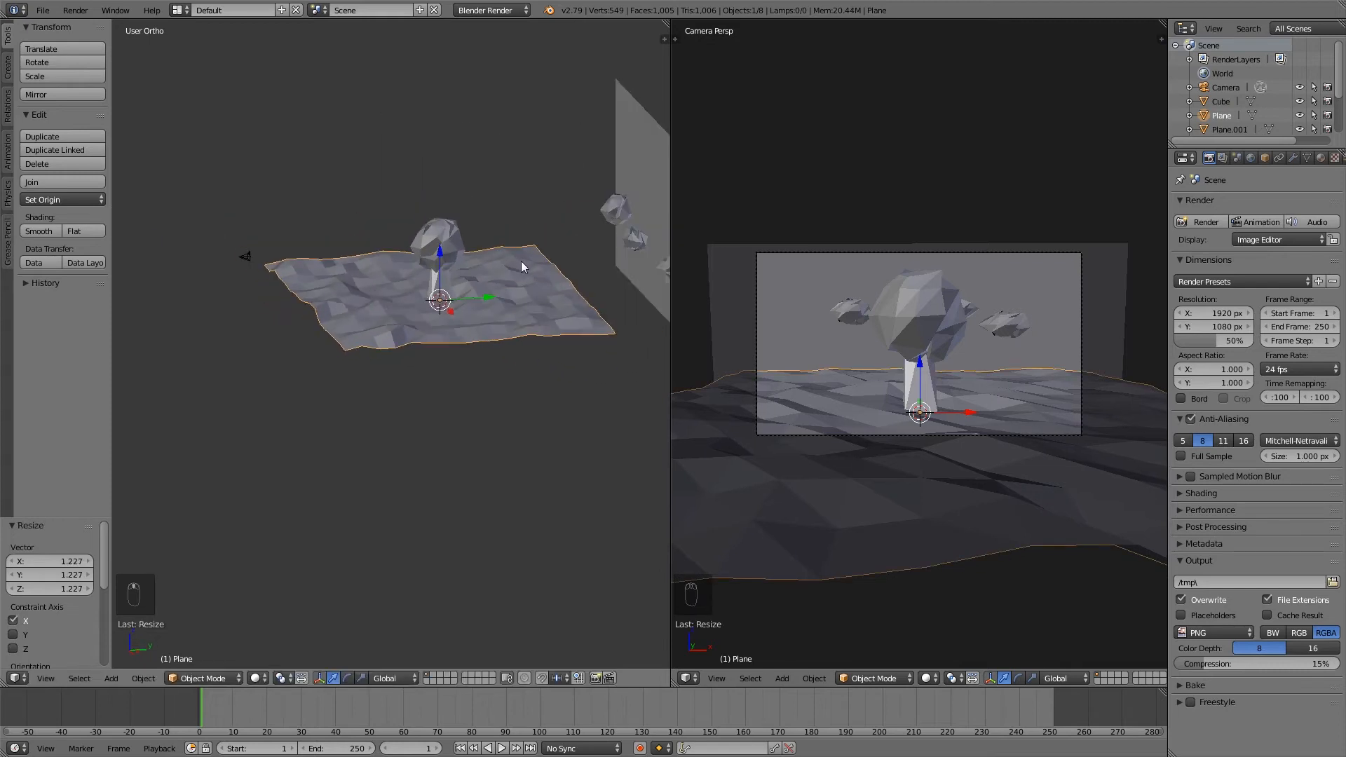
pyautogui.press('Tab')
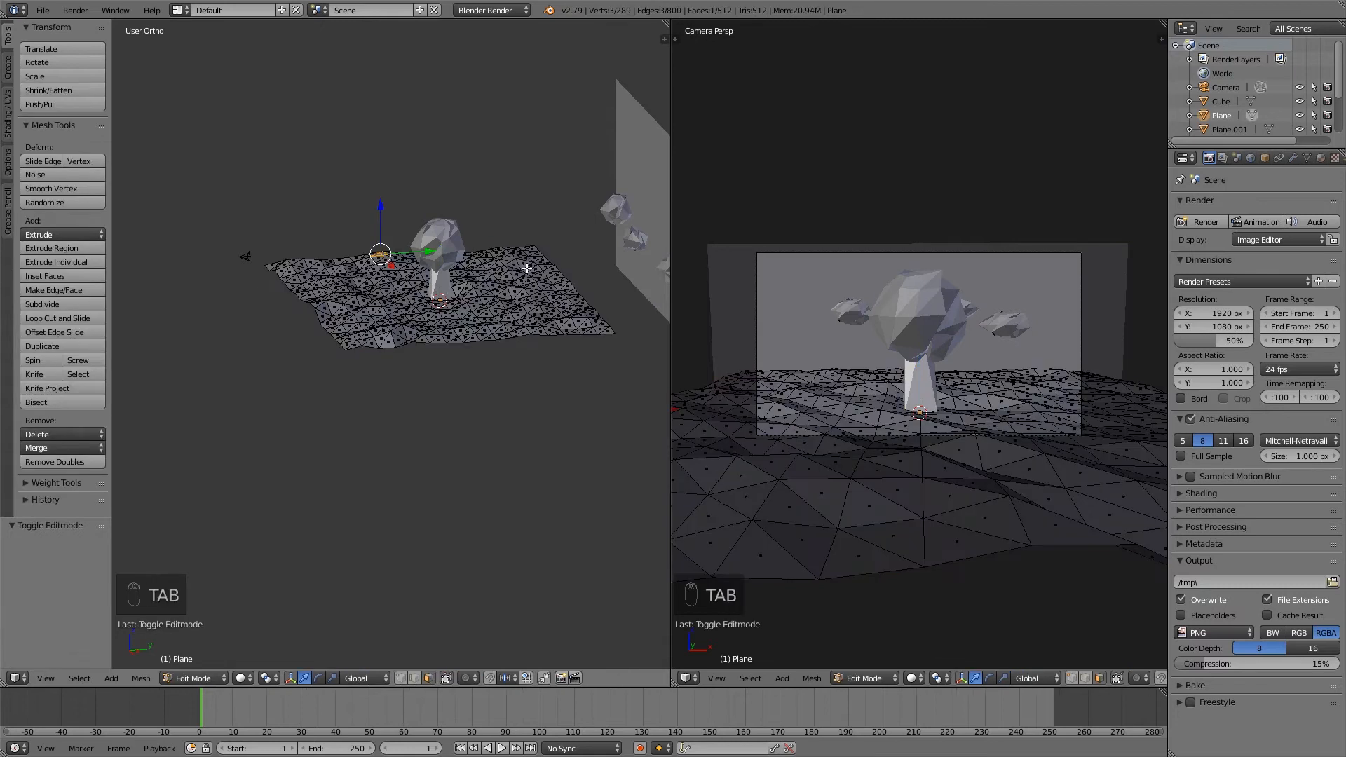
pyautogui.rightClick(528, 262)
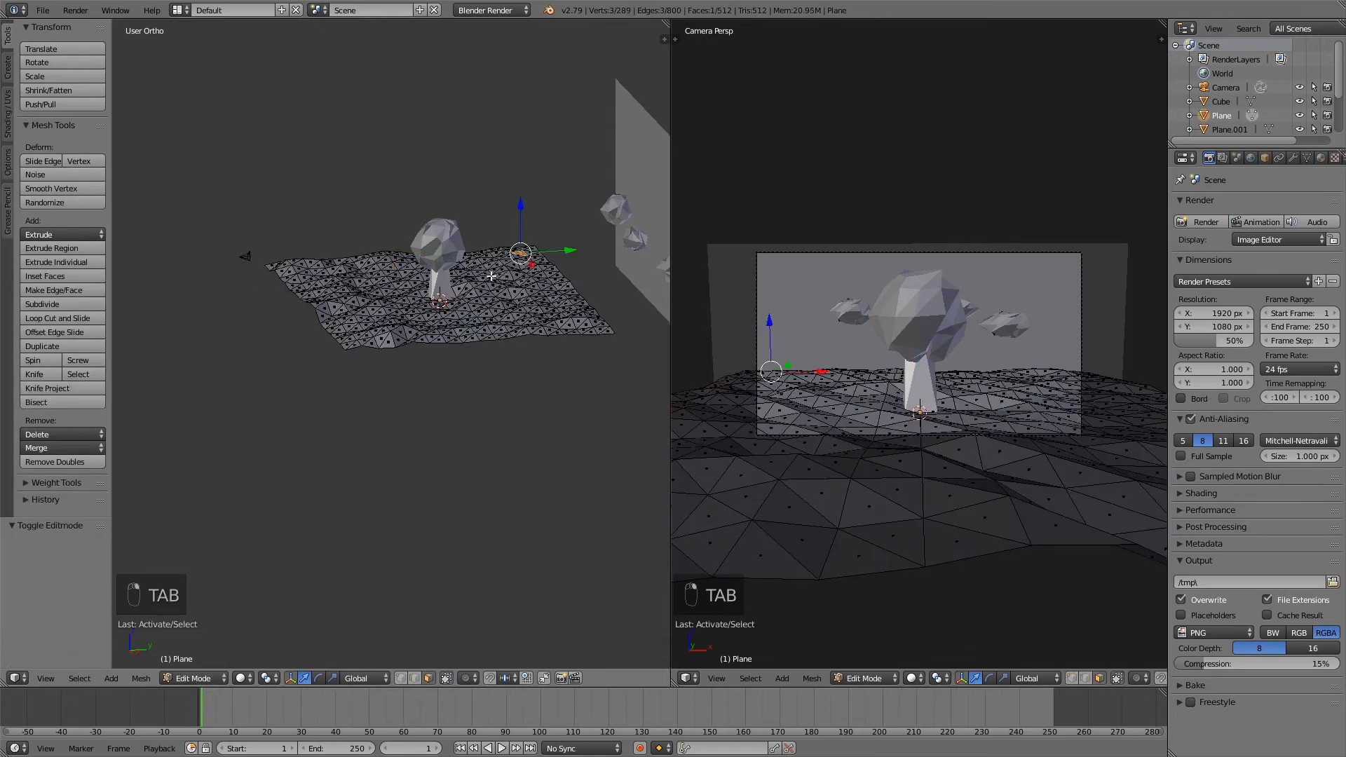
pyautogui.moveTo(521, 205); pyautogui.dragTo(506, 176)
pyautogui.press('o')
pyautogui.scroll(-3, 521, 194)
pyautogui.scroll(-3, 518, 188)
pyautogui.scroll(-3, 511, 180)
pyautogui.scroll(-3, 509, 178)
pyautogui.scroll(1, 509, 175)
pyautogui.scroll(-1, 507, 172)
pyautogui.scroll(1, 507, 173)
pyautogui.scroll(-1, 508, 174)
pyautogui.scroll(1, 507, 176)
pyautogui.scroll(-1, 507, 176)
pyautogui.scroll(1, 507, 175)
pyautogui.scroll(-1, 506, 176)
pyautogui.scroll(1, 506, 176)
pyautogui.scroll(-1, 507, 176)
pyautogui.scroll(-2, 507, 177)
pyautogui.scroll(3, 507, 177)
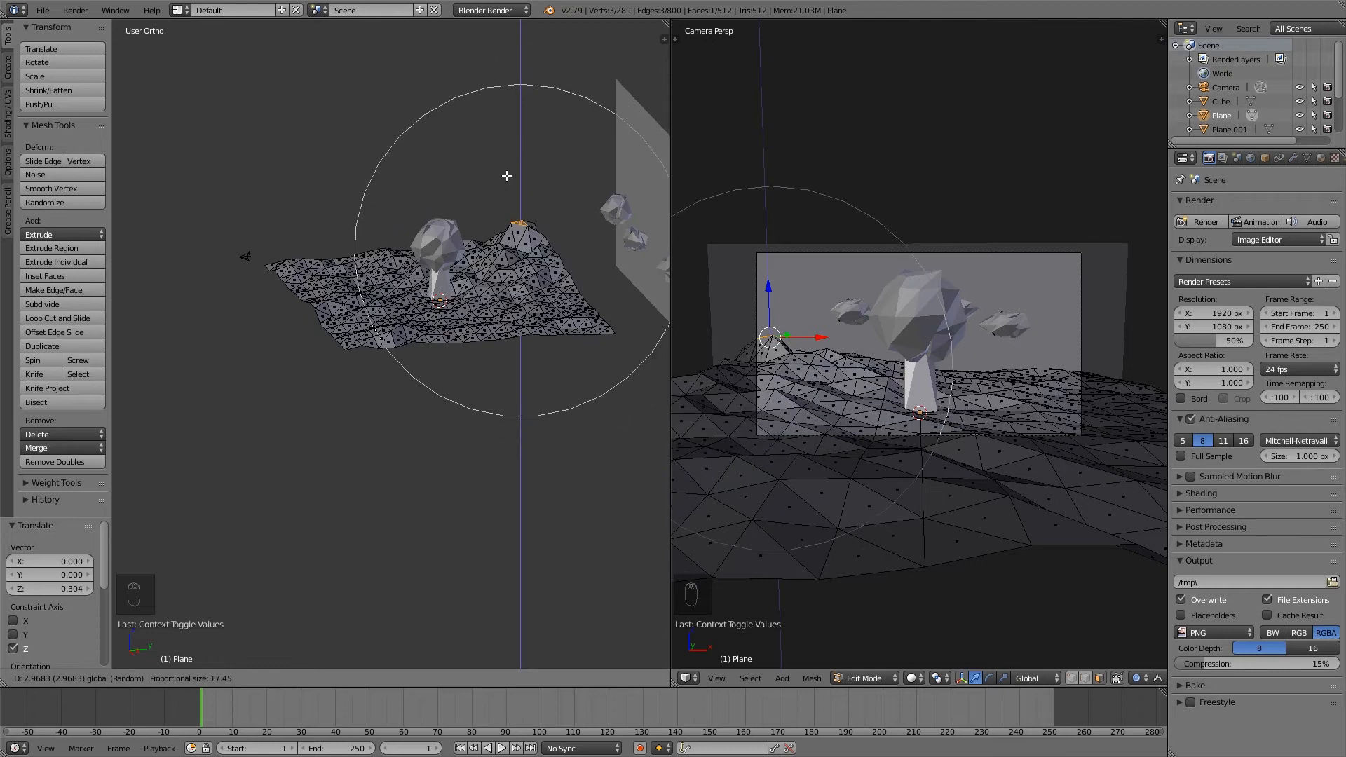
pyautogui.click(504, 174)
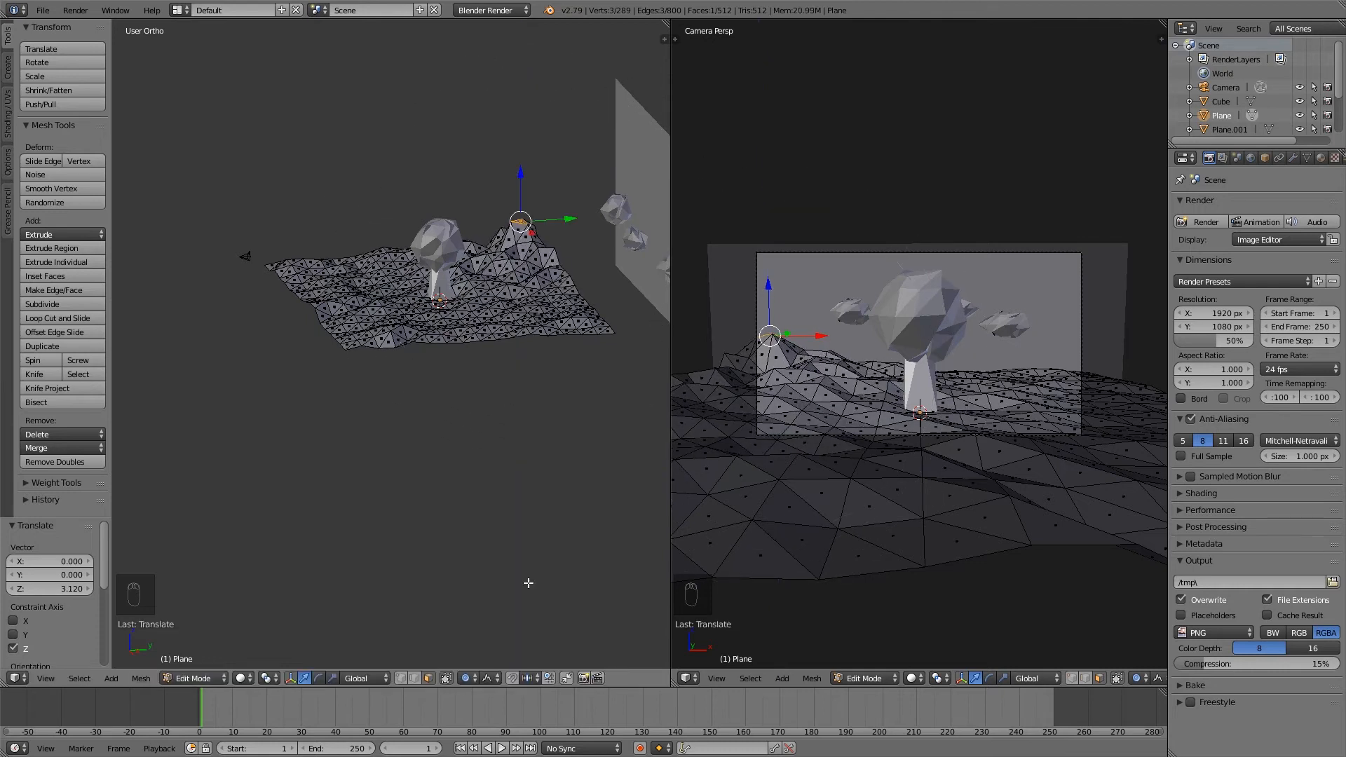
# Set the proportional editing falloff to Smooth and raise the same corner peak about 0.84 more along Z.
pyautogui.click(489, 678)
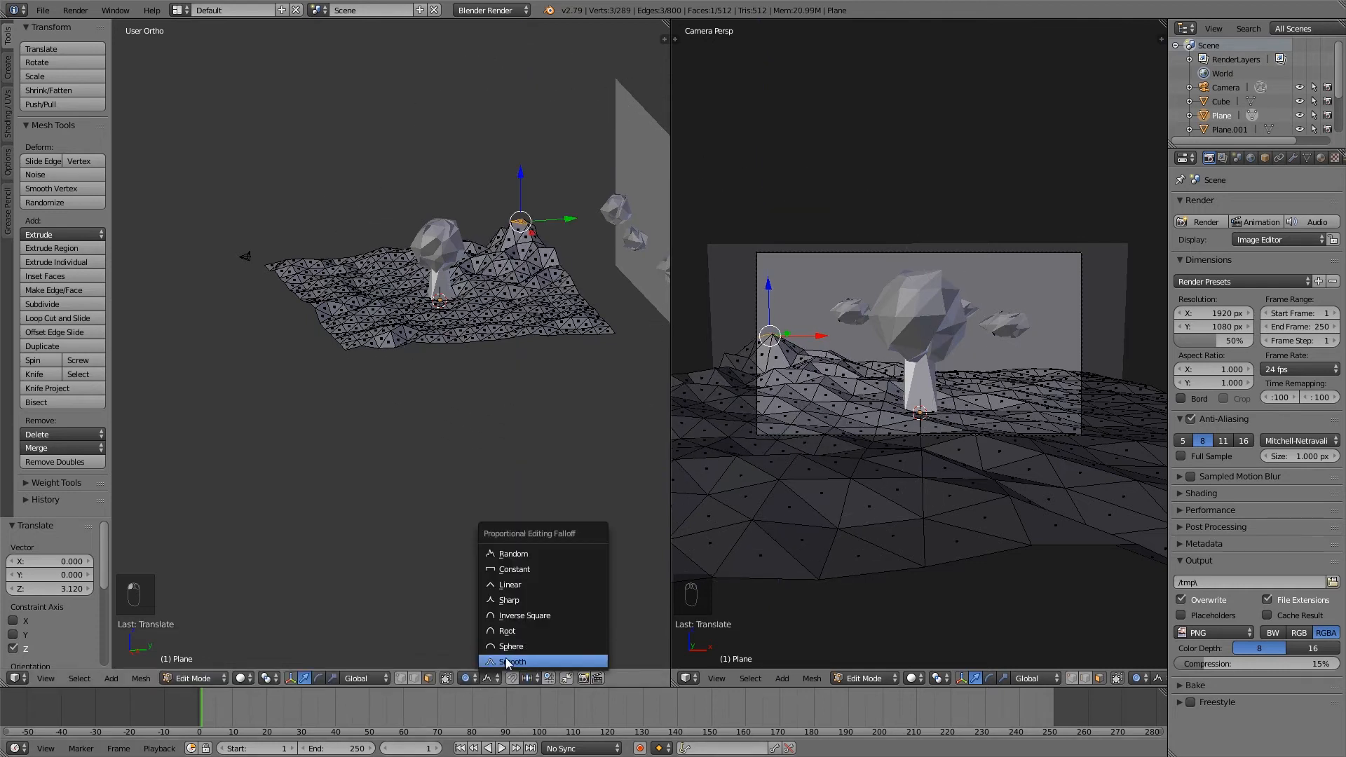
pyautogui.click(506, 660)
pyautogui.moveTo(522, 176)
pyautogui.mouseDown()
pyautogui.moveTo(520, 199)
pyautogui.moveTo(519, 185)
pyautogui.moveTo(503, 189)
pyautogui.moveTo(505, 168)
pyautogui.mouseUp()
# Move faces at the ground's far right and near right along Z, and raise one at the near left about 0.46.
pyautogui.rightClick(1038, 375)
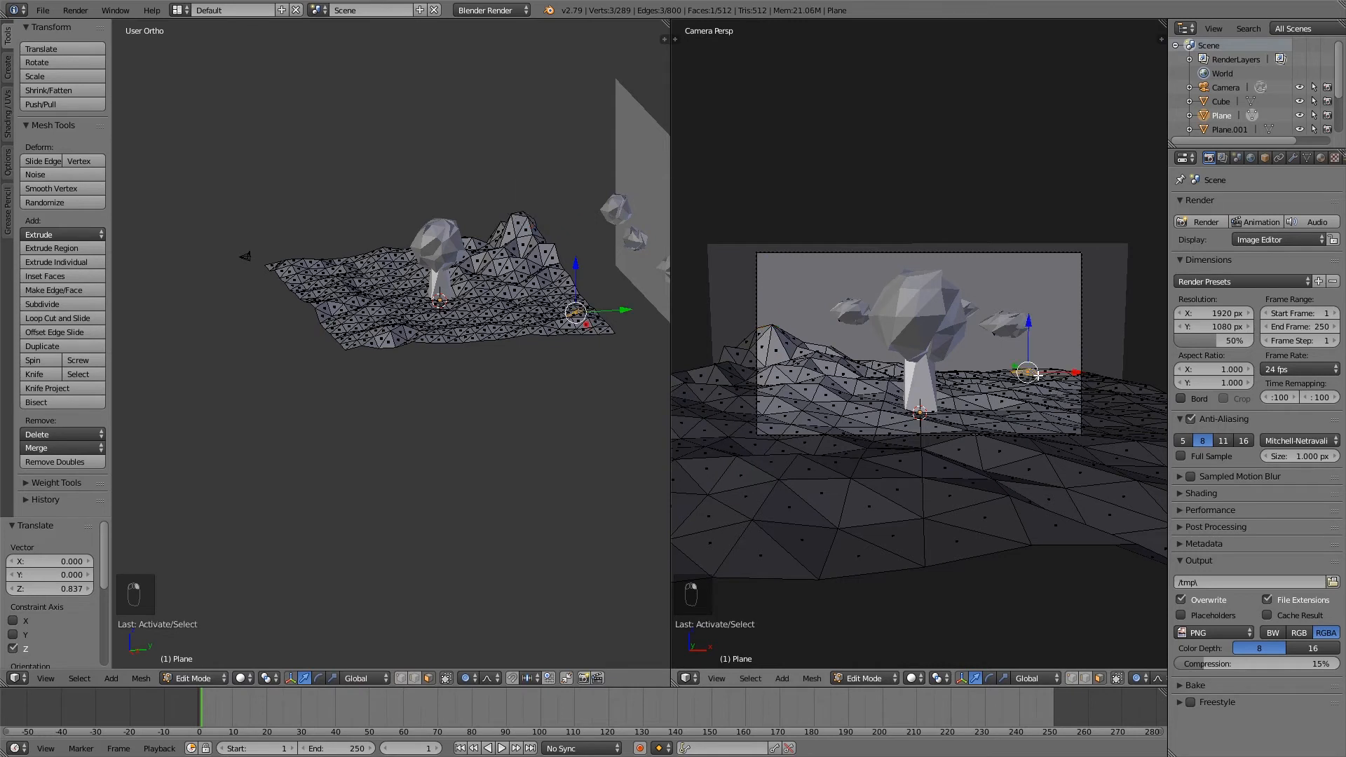
pyautogui.moveTo(1032, 319); pyautogui.dragTo(1031, 303)
pyautogui.rightClick(1018, 414)
pyautogui.moveTo(1009, 365); pyautogui.dragTo(903, 379)
pyautogui.rightClick(791, 408)
pyautogui.moveTo(775, 358); pyautogui.dragTo(1124, 412)
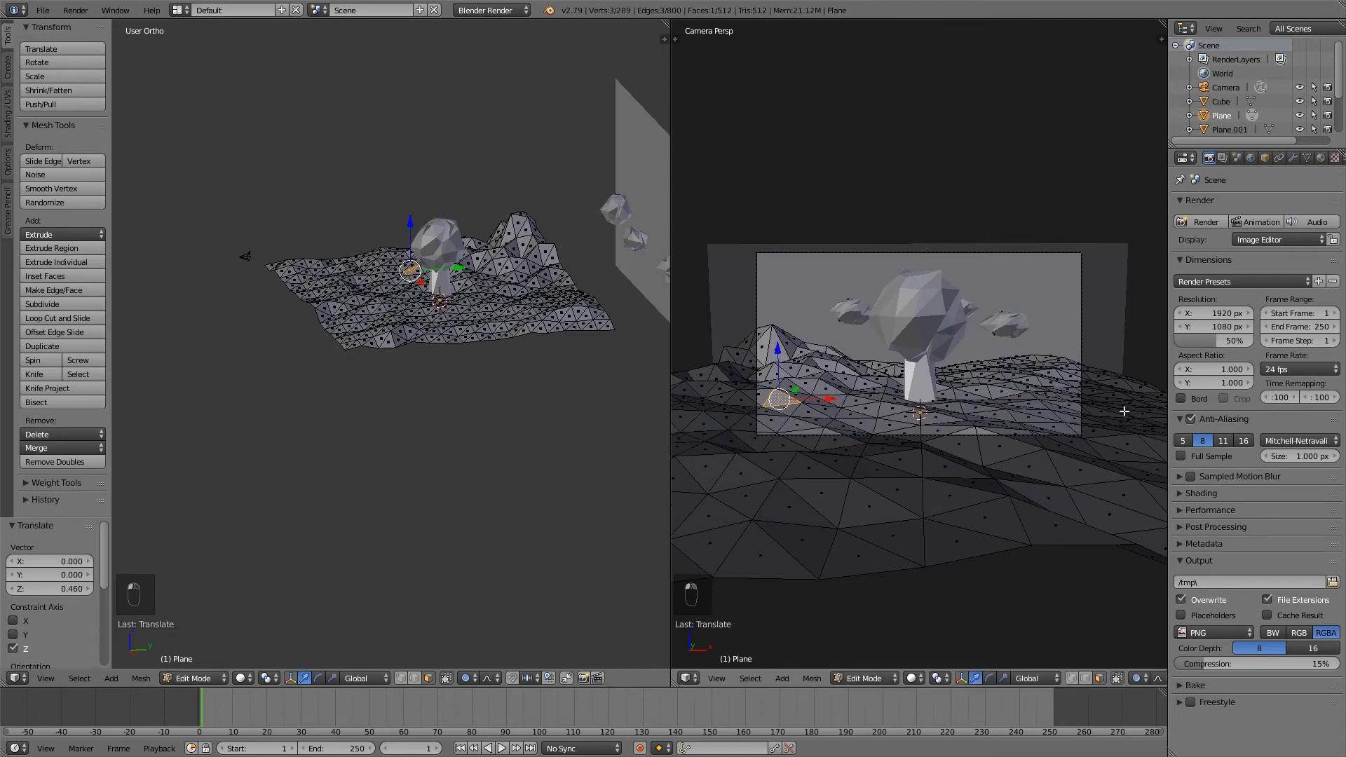
# Raise three more ground faces right of the tree by about 0.75, 0.40 and 0.50 along Z, and return to Object Mode.
pyautogui.rightClick(995, 363)
pyautogui.moveTo(1083, 321); pyautogui.dragTo(1081, 306)
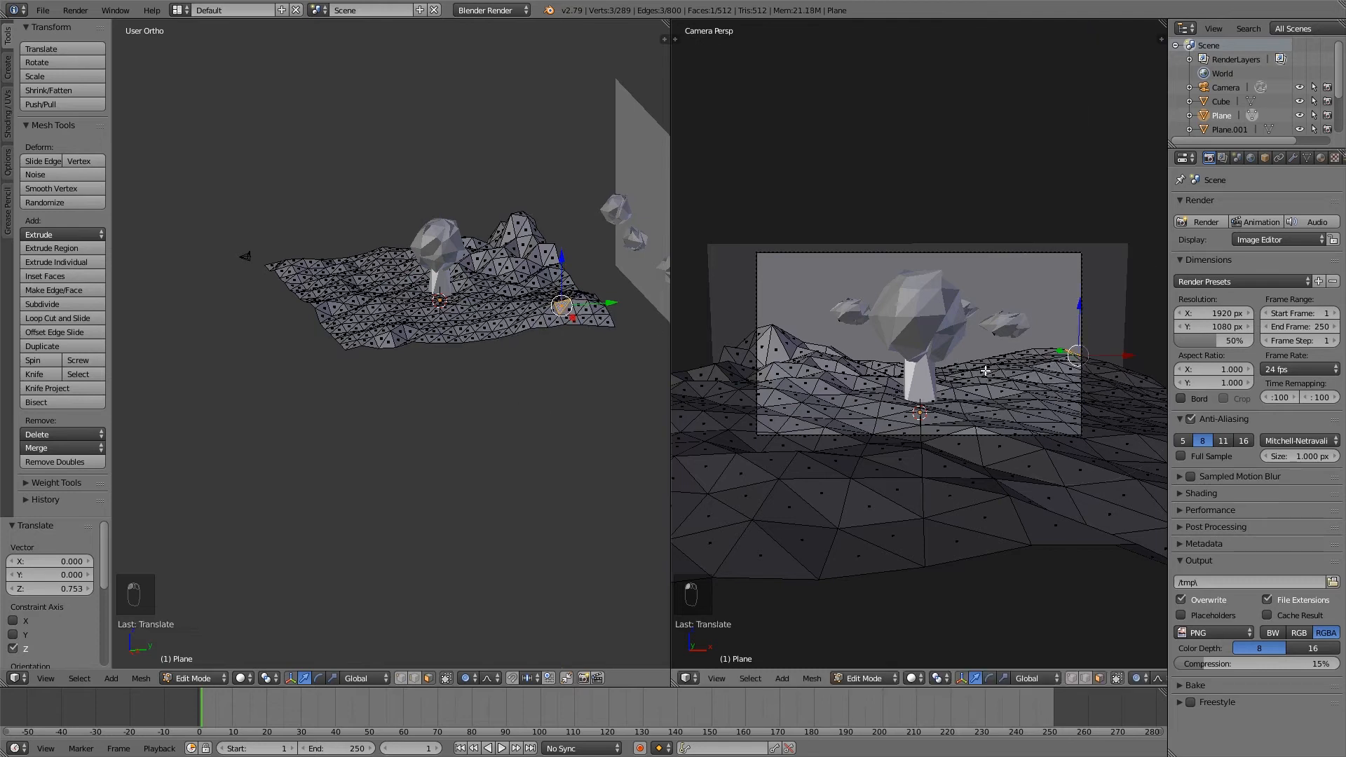
pyautogui.rightClick(980, 362)
pyautogui.moveTo(984, 328); pyautogui.dragTo(984, 313)
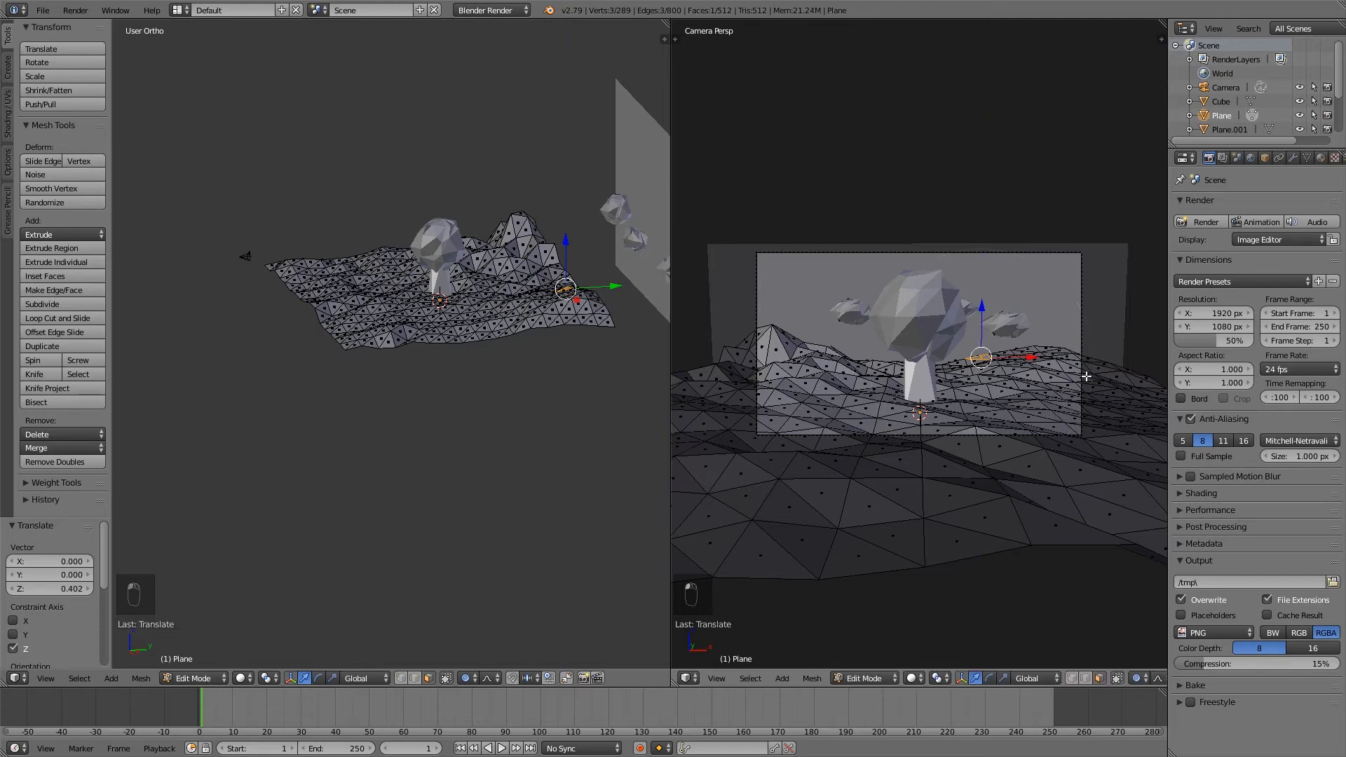
pyautogui.rightClick(1030, 414)
pyautogui.moveTo(1051, 368); pyautogui.dragTo(1037, 361)
pyautogui.moveTo(452, 366); pyautogui.dragTo(482, 343, button='middle')
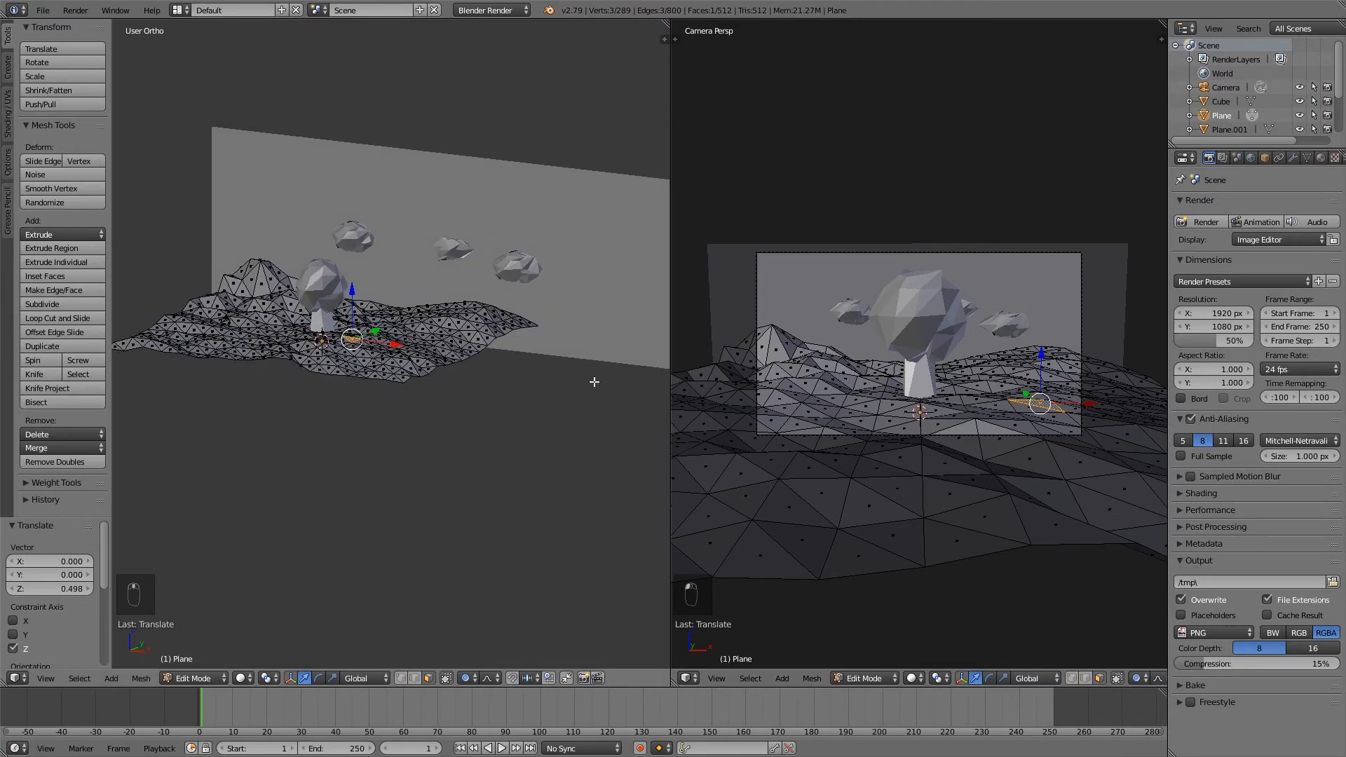
pyautogui.press('Tab')
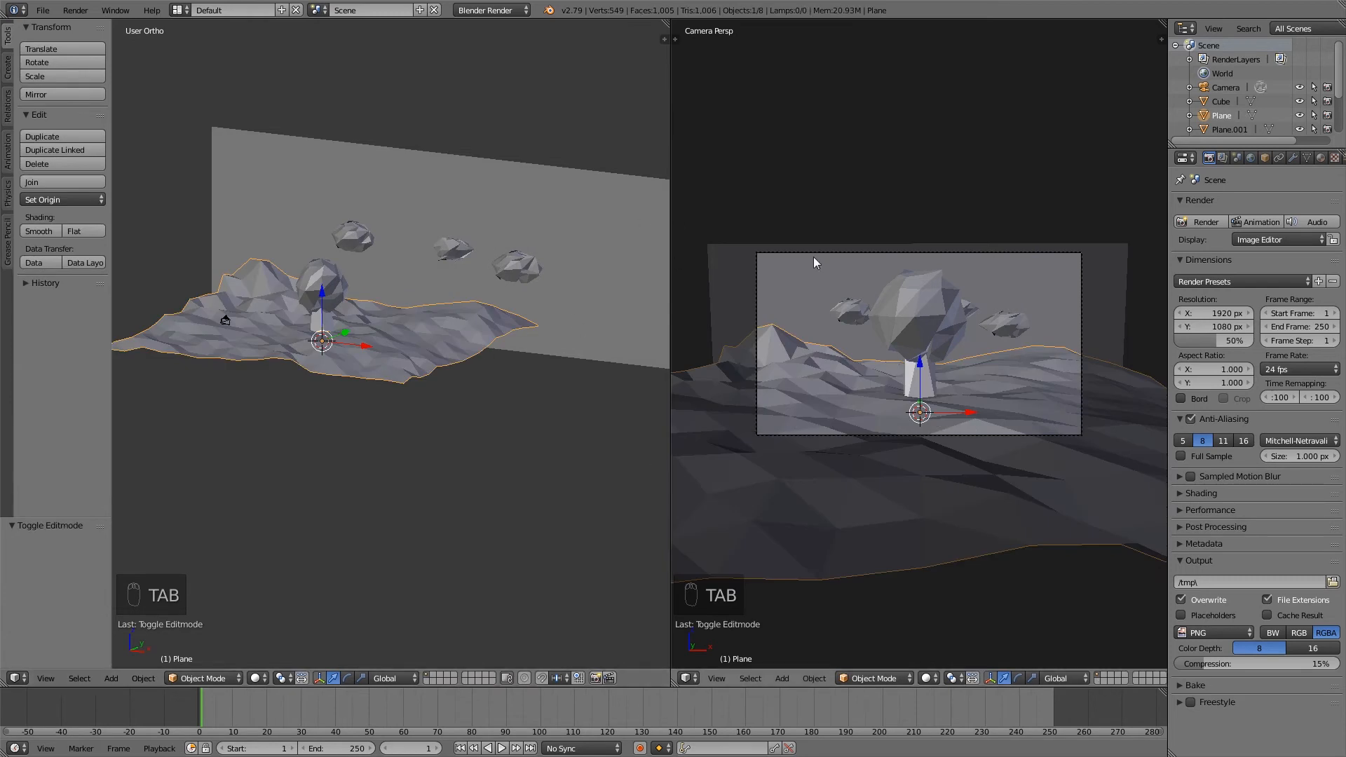
# Switch the render engine to Cycles Render and set the camera viewport's shading to Rendered.
pyautogui.click(483, 10)
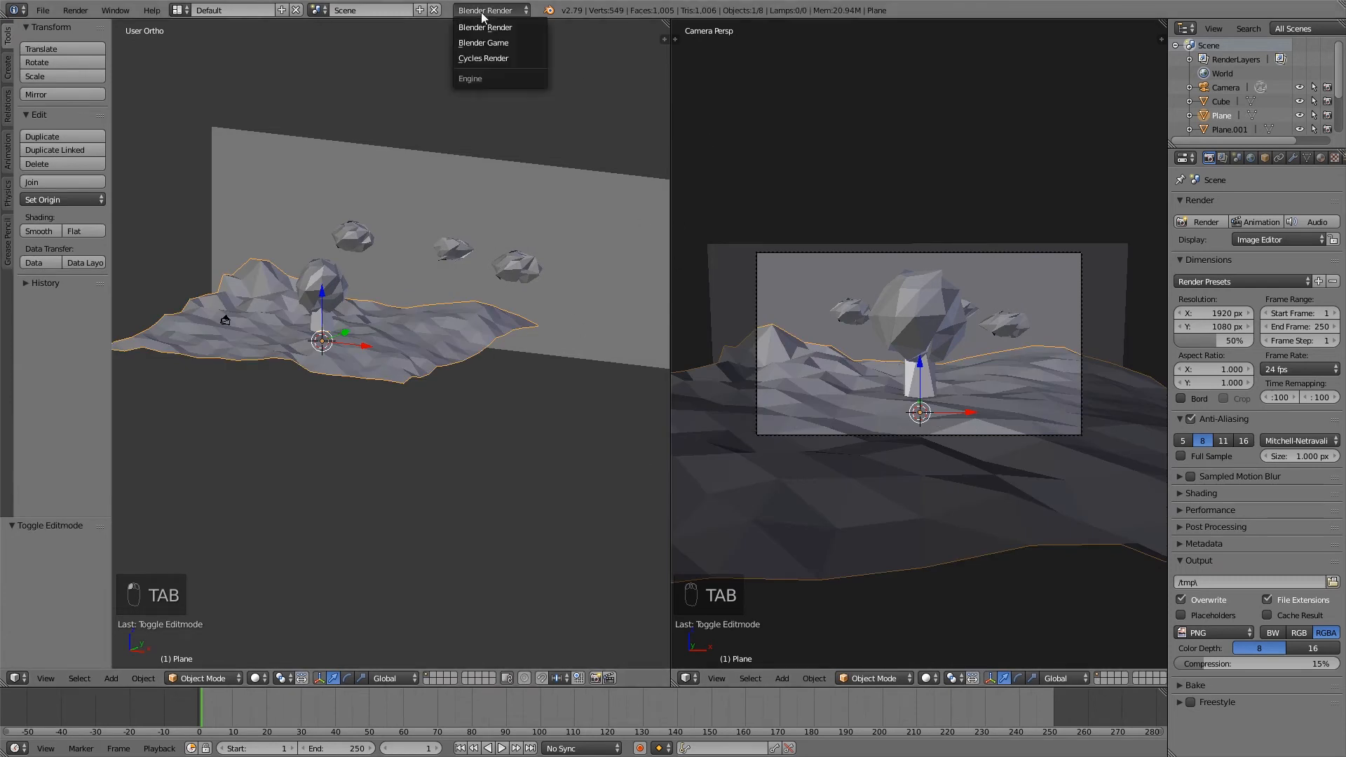
pyautogui.click(493, 59)
pyautogui.moveTo(483, 149); pyautogui.dragTo(448, 323, button='middle')
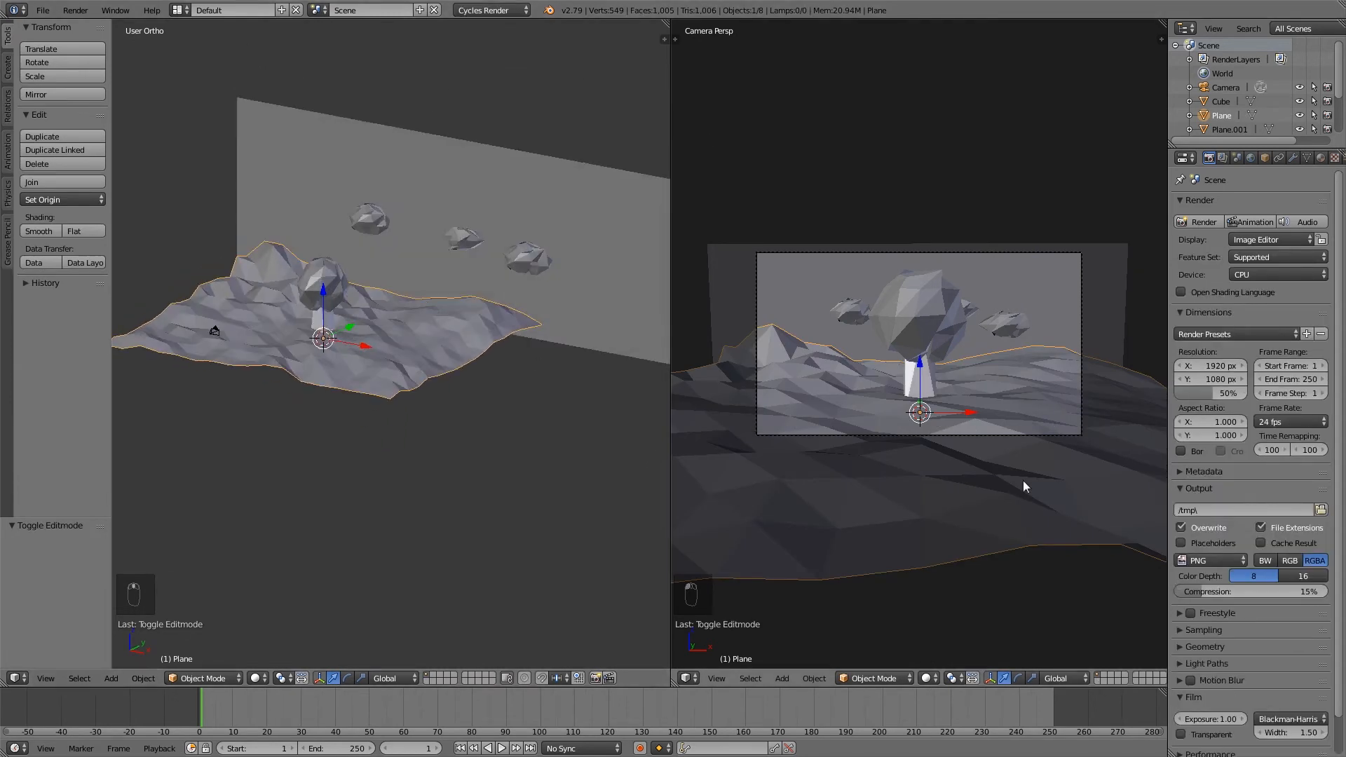
pyautogui.click(928, 678)
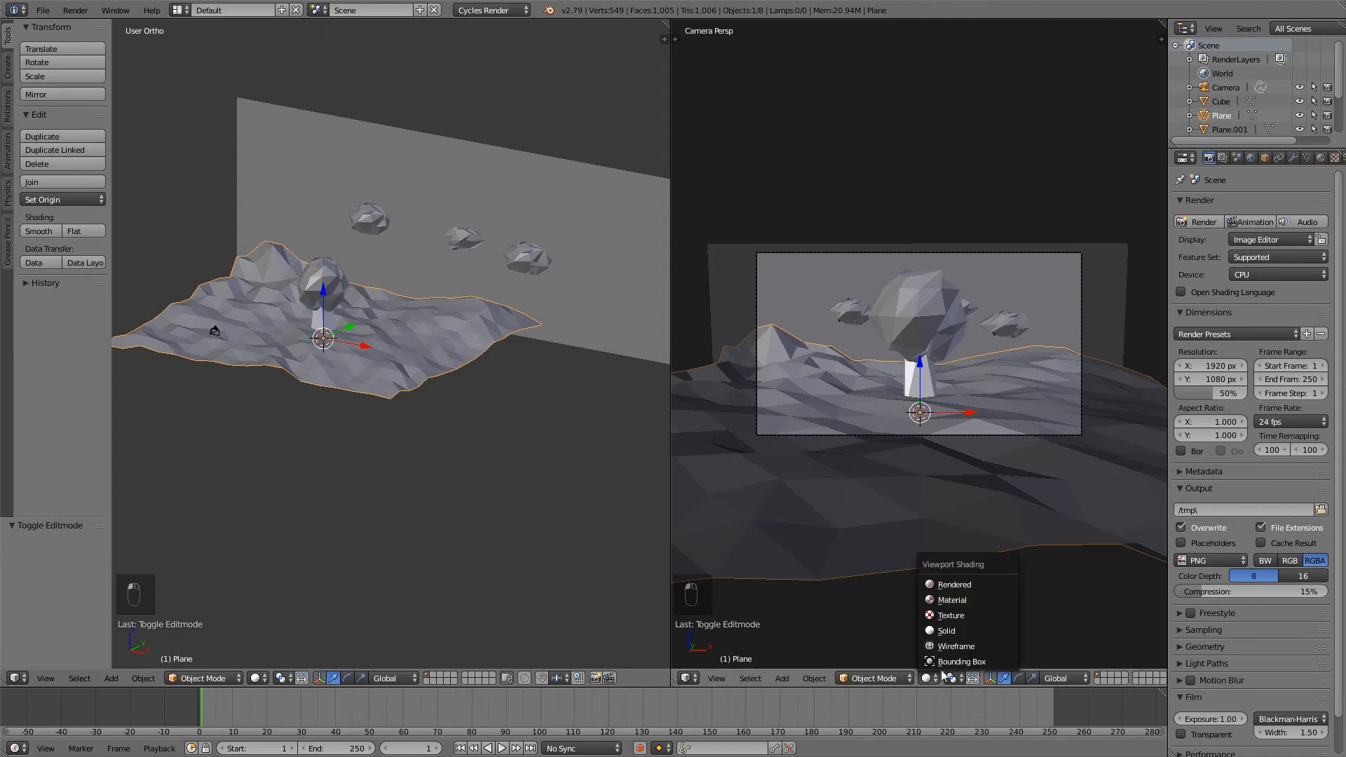
pyautogui.click(956, 584)
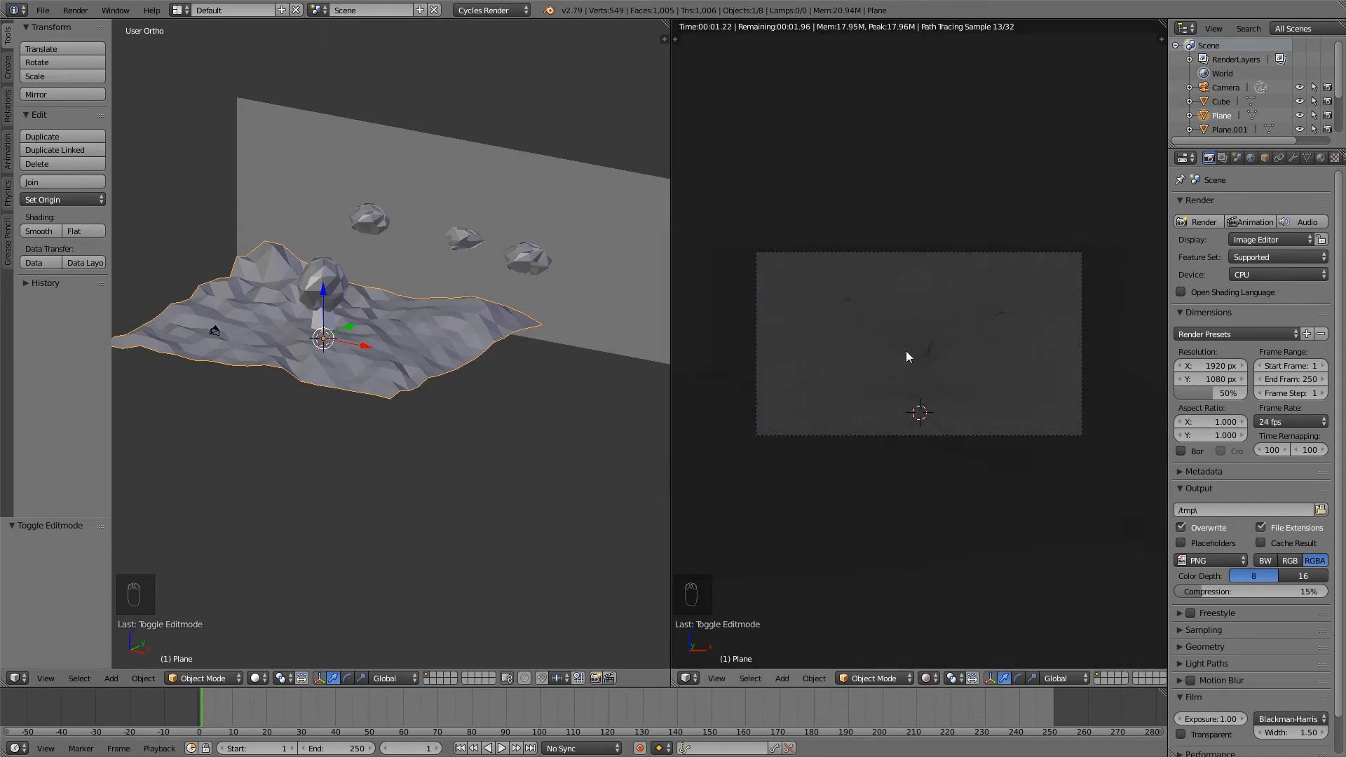
# Add a Sun lamp to the scene at the 3D cursor.
pyautogui.moveTo(578, 368); pyautogui.dragTo(365, 355, button='middle')
pyautogui.hotkey('shift', 'a')
pyautogui.moveTo(392, 308)
pyautogui.moveTo(394, 471)
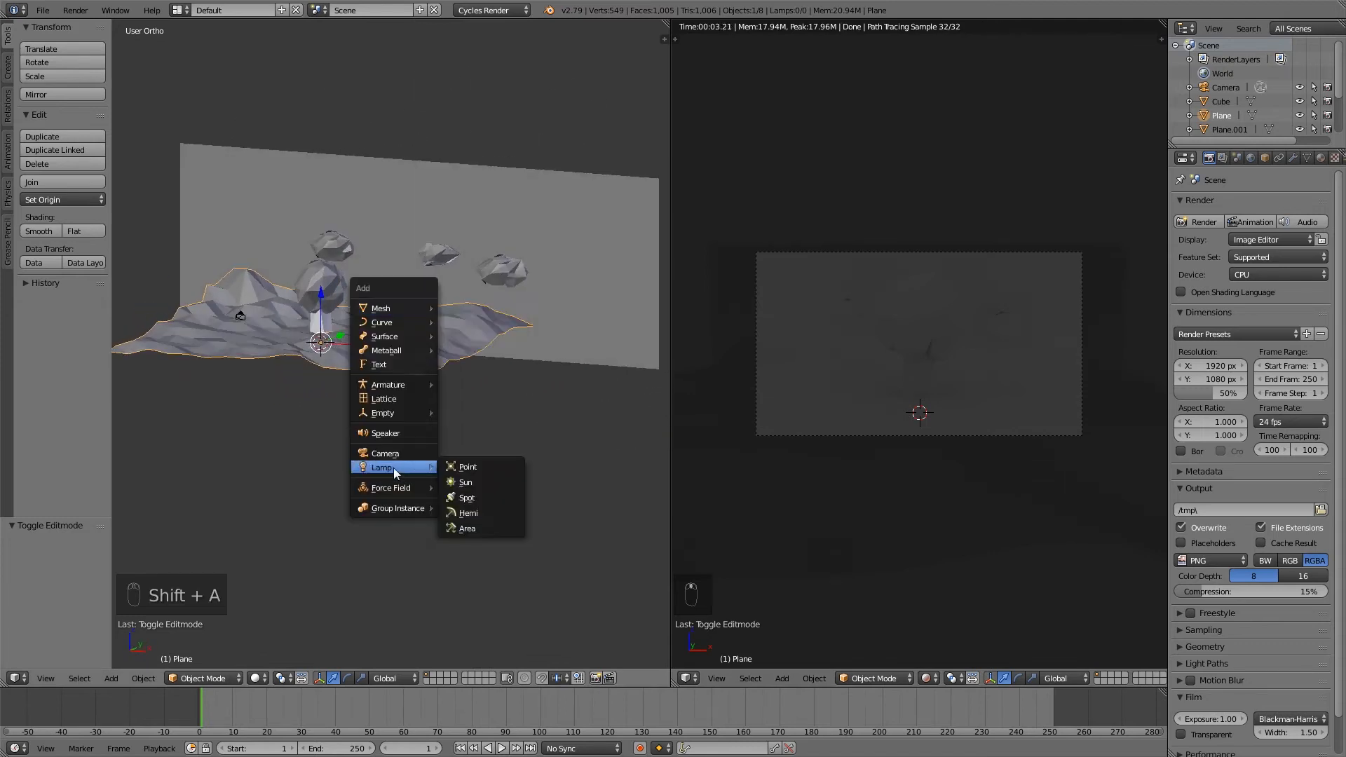
pyautogui.click(473, 483)
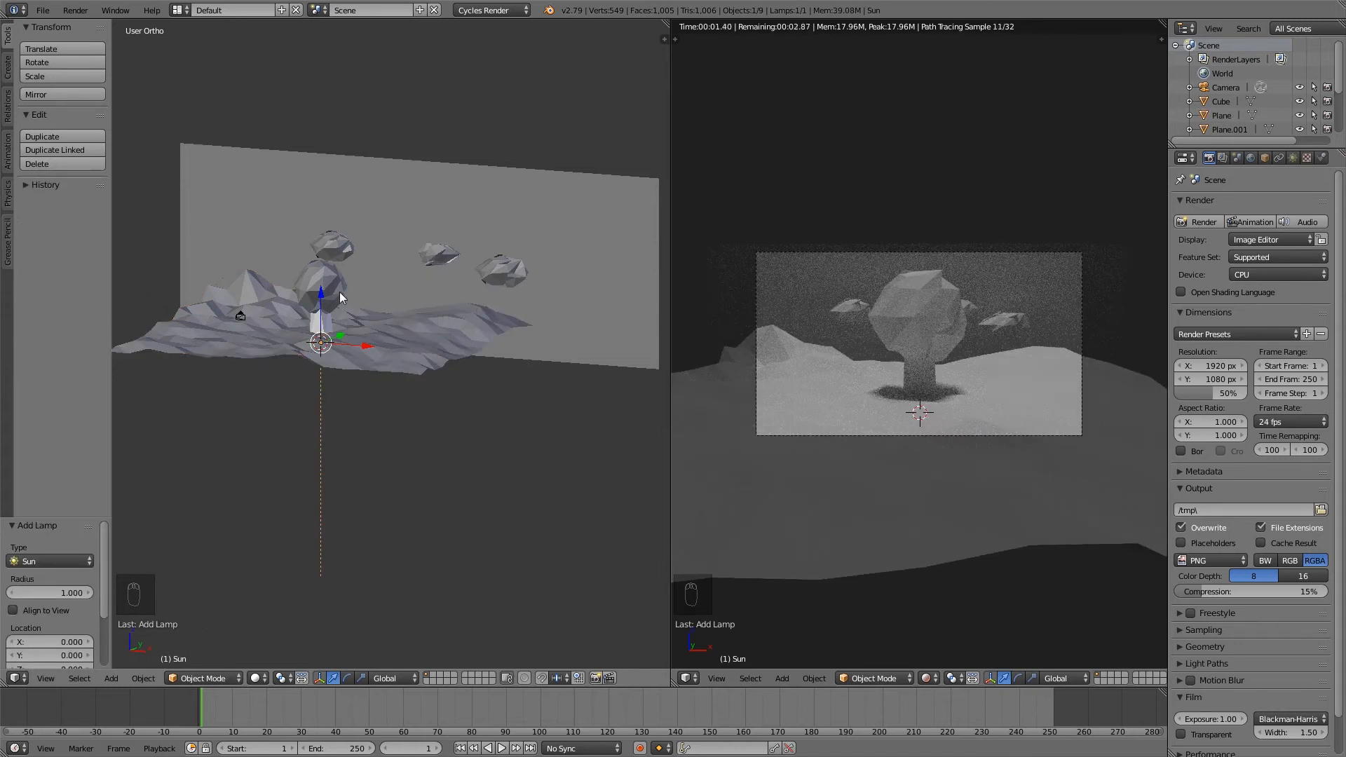
# Rotate the Sun lamp about 89.7° in front view and about 39.3° in top view.
pyautogui.press('KP_1')
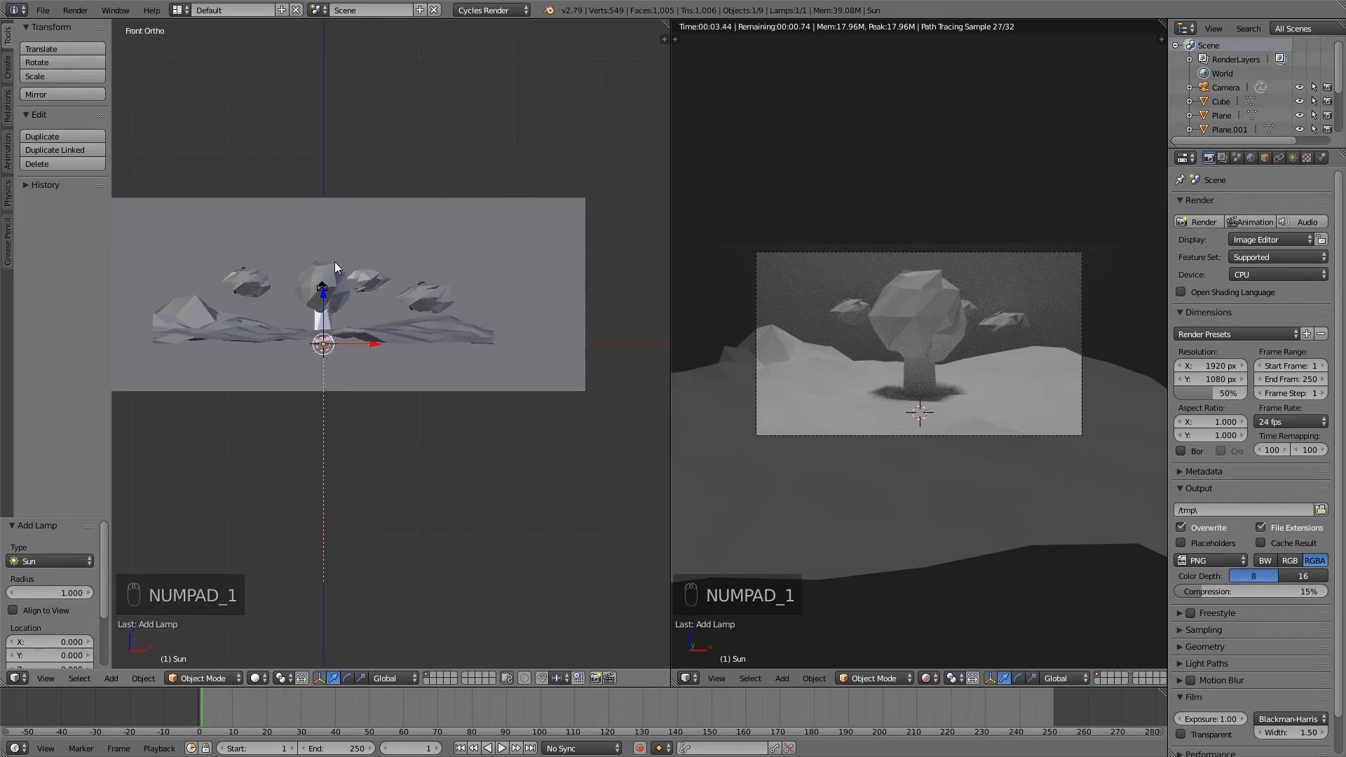
pyautogui.press('r')
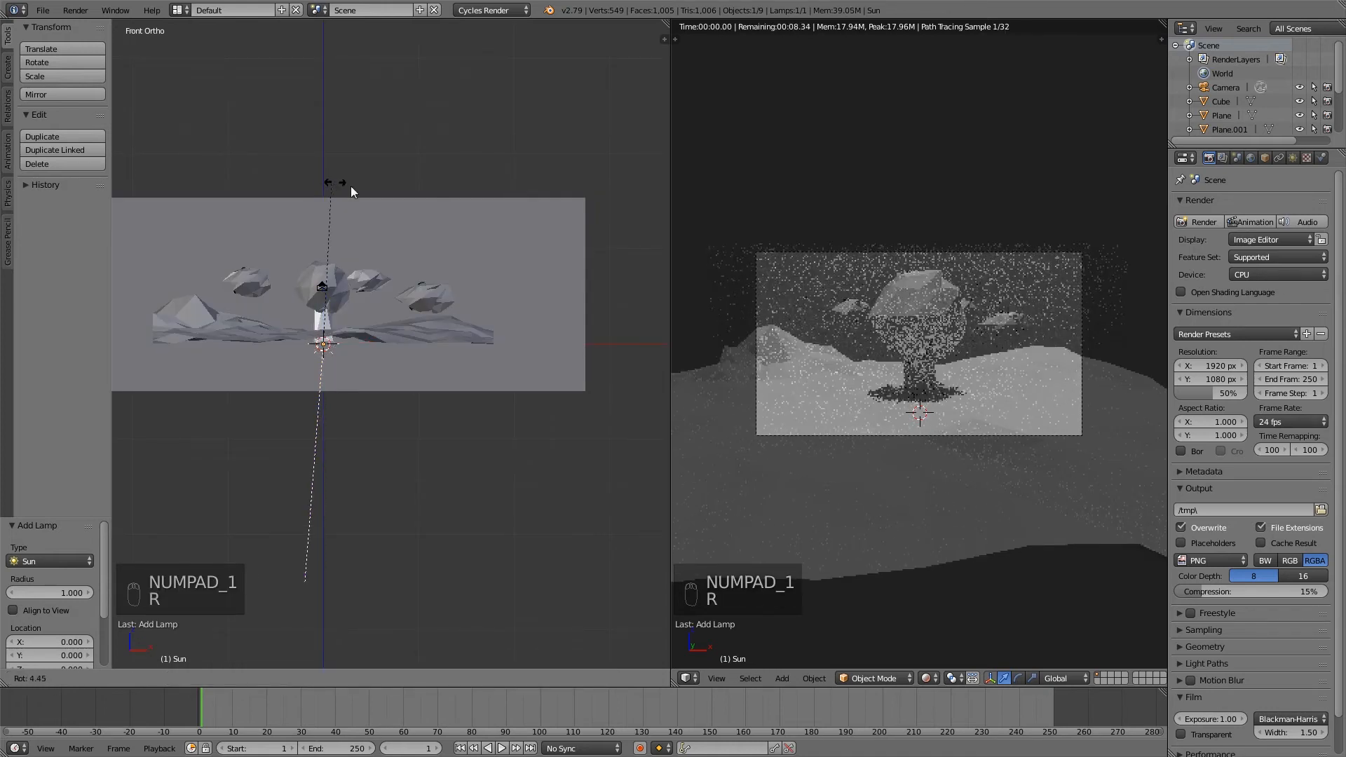
pyautogui.click(471, 342)
pyautogui.keyDown('shift'); pyautogui.moveTo(321, 359); pyautogui.dragTo(429, 381, button='middle'); pyautogui.keyUp('shift')
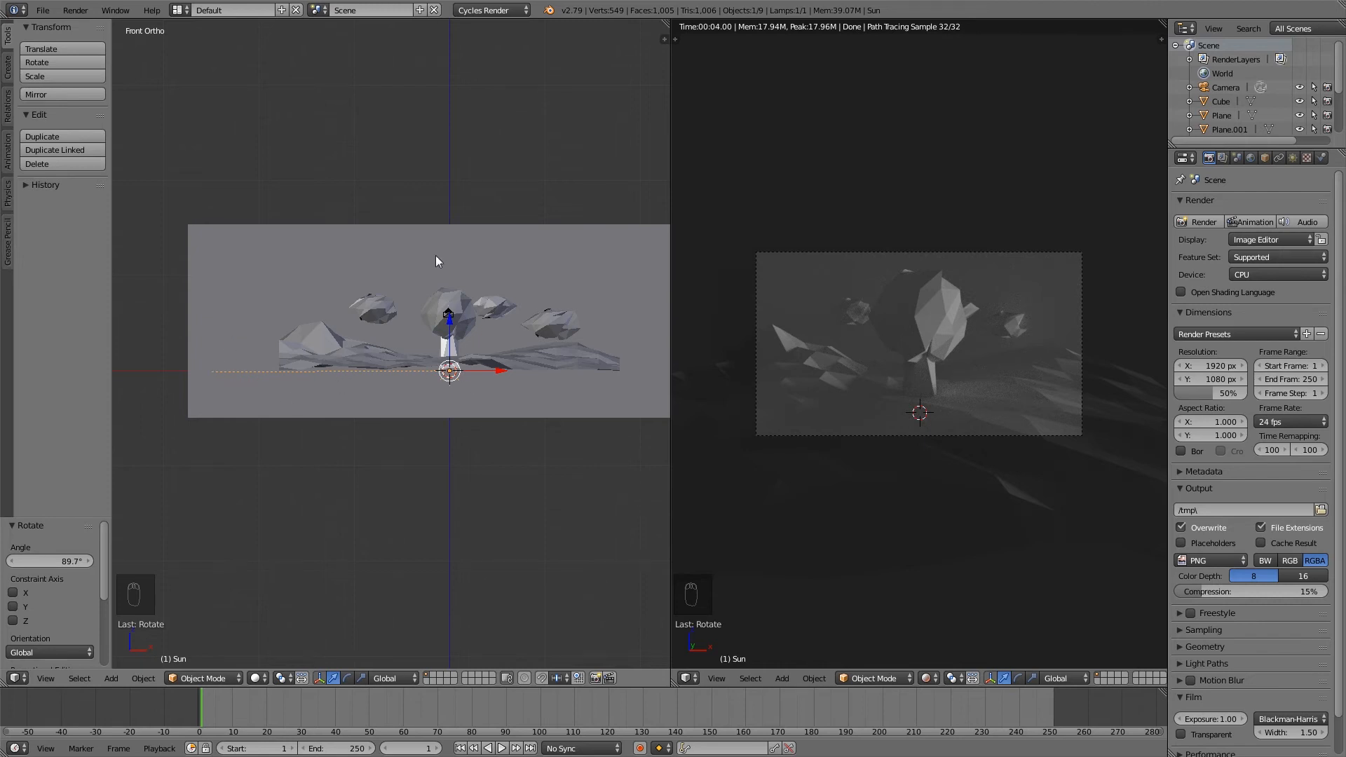
pyautogui.press('KP_7')
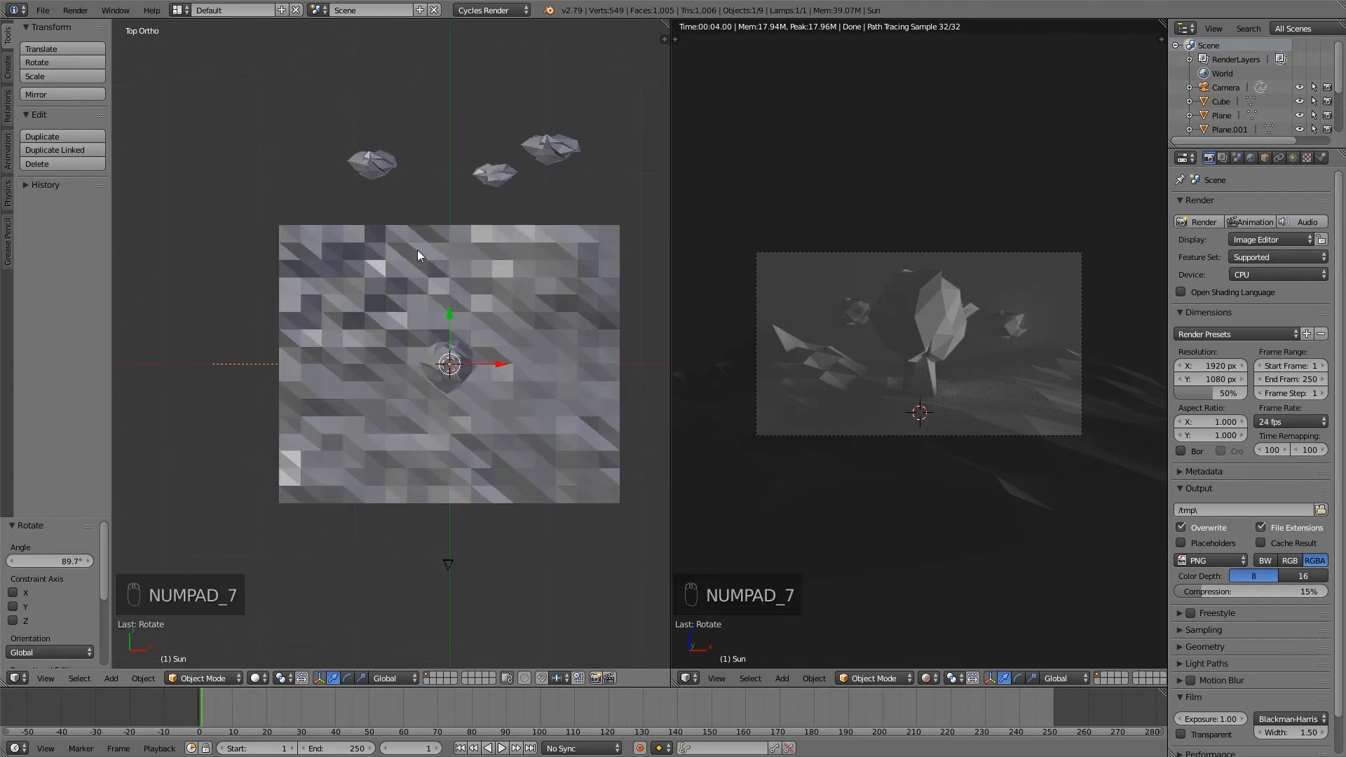
pyautogui.press('r')
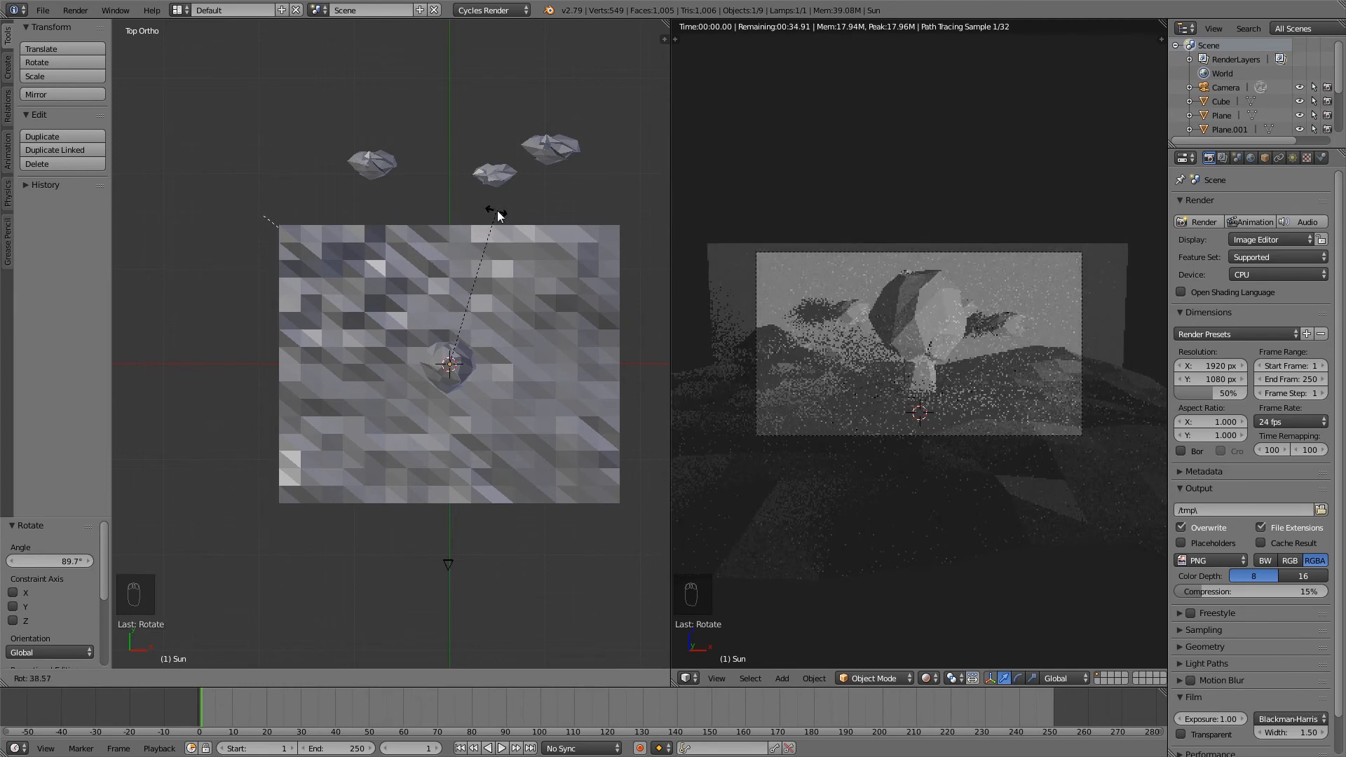
pyautogui.click(499, 212)
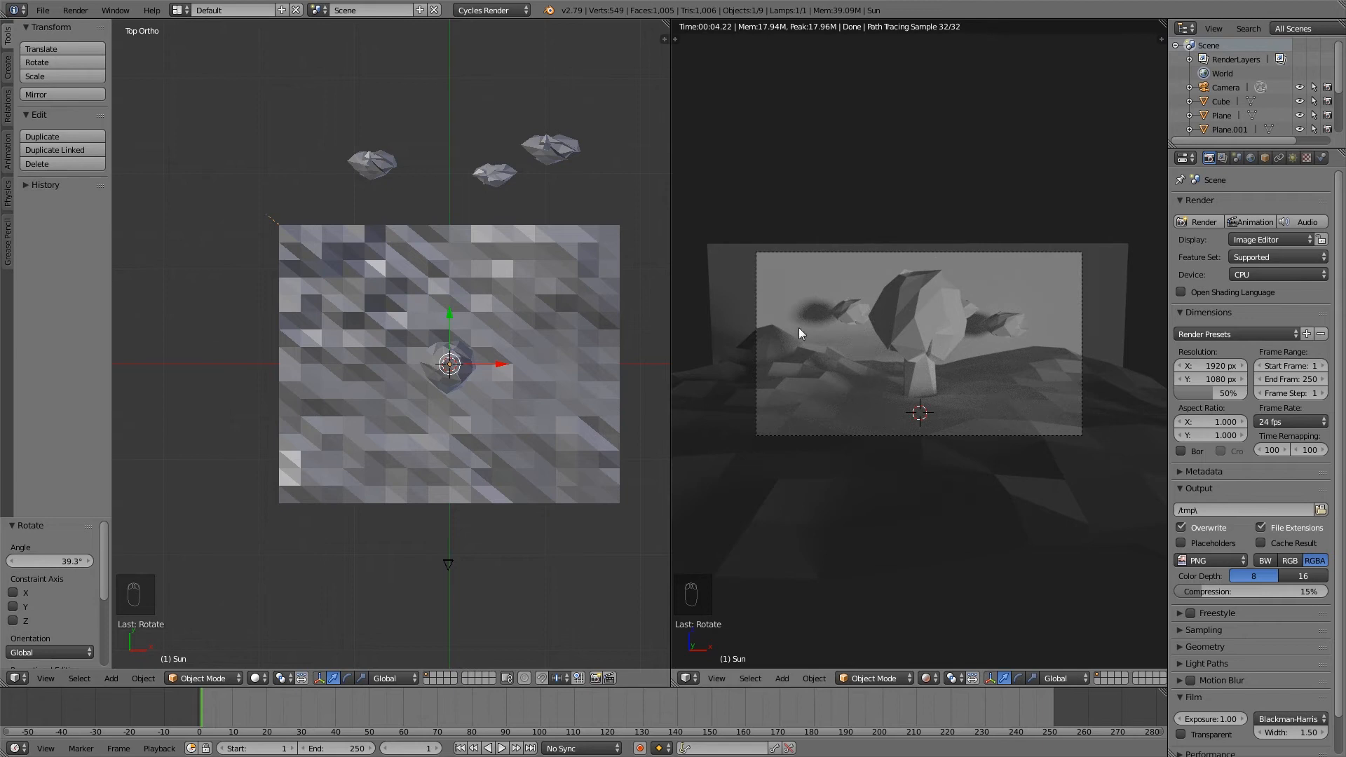
# Raise the Sun lamp about 3.61 along Z.
pyautogui.moveTo(490, 440); pyautogui.dragTo(525, 414, button='middle')
pyautogui.press('g')
pyautogui.press('z')
pyautogui.click(450, 339)
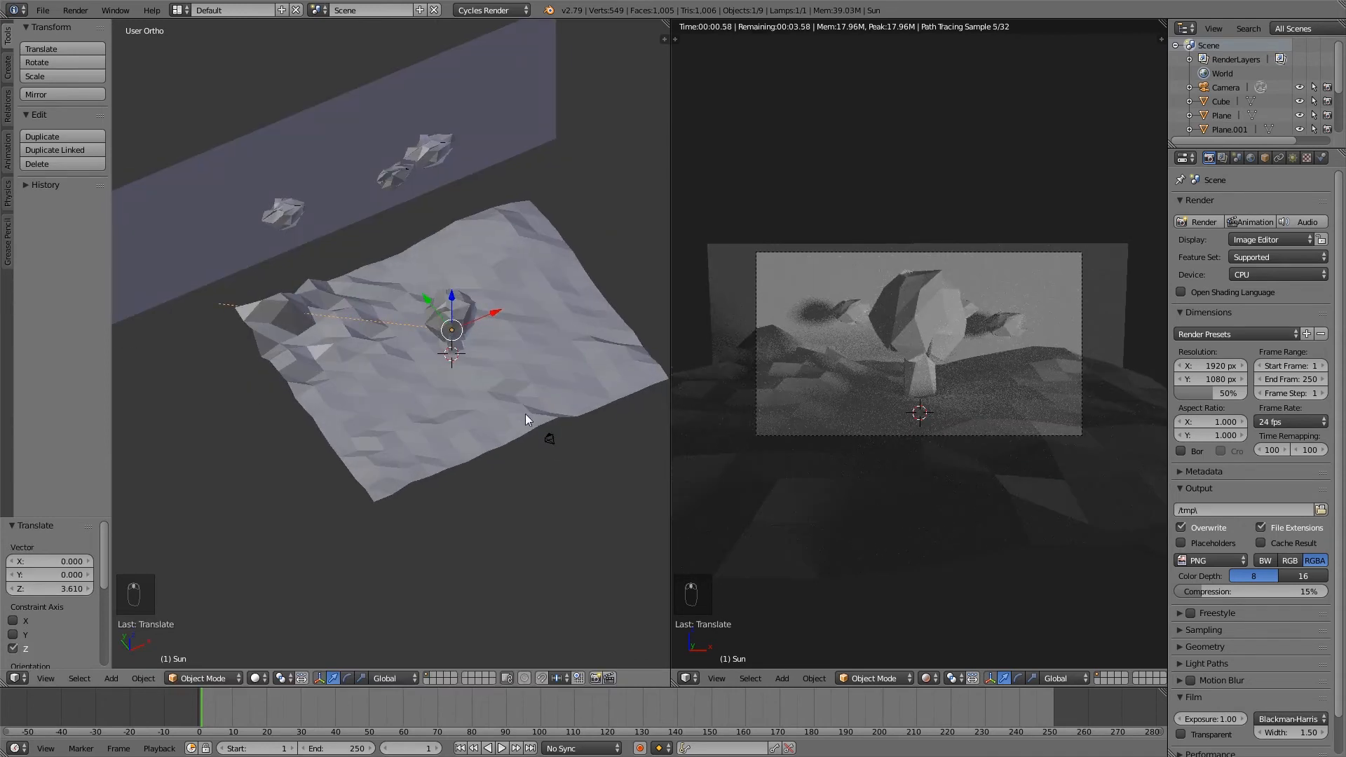
# In top view, move the Sun lamp about 7.28 along X and -6.25 along Y, and rotate it about -1.26°.
pyautogui.press('KP_7')
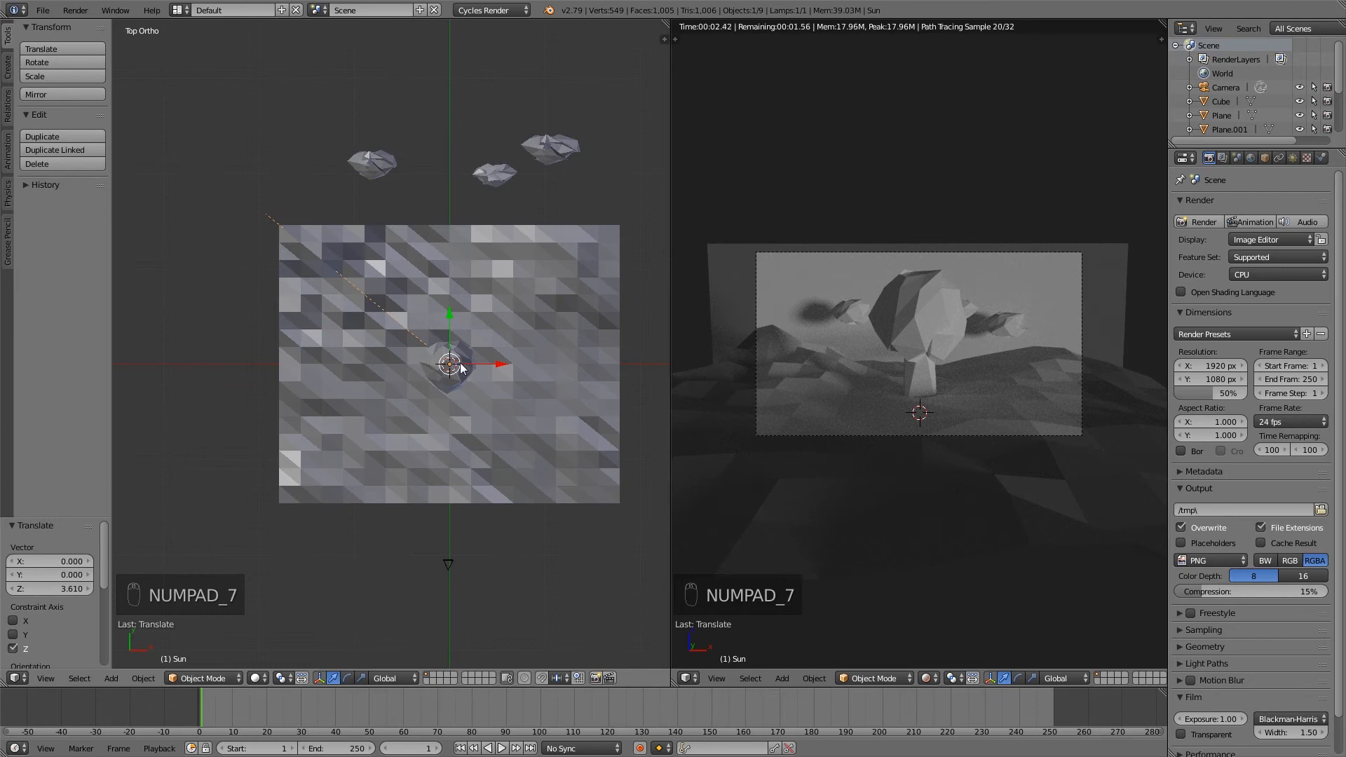
pyautogui.press('g')
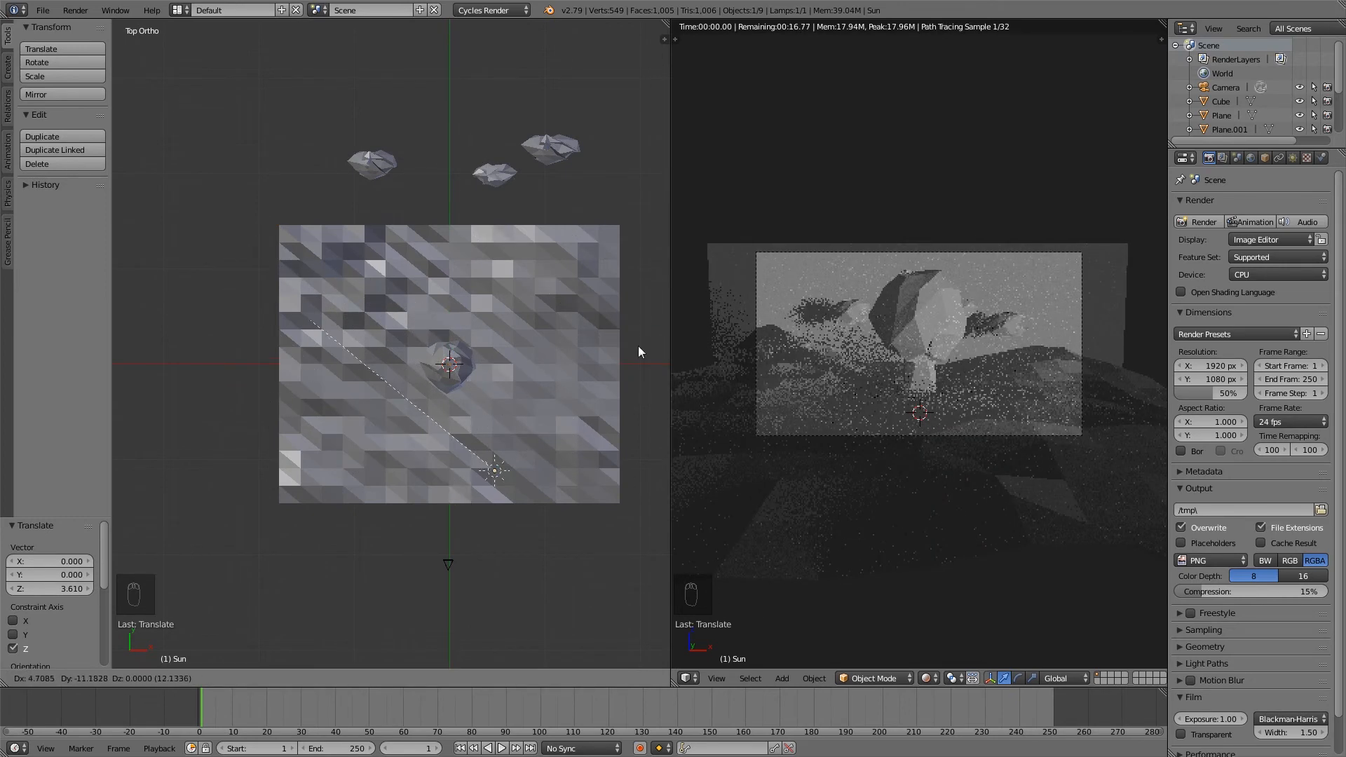
pyautogui.click(530, 422)
pyautogui.press('r')
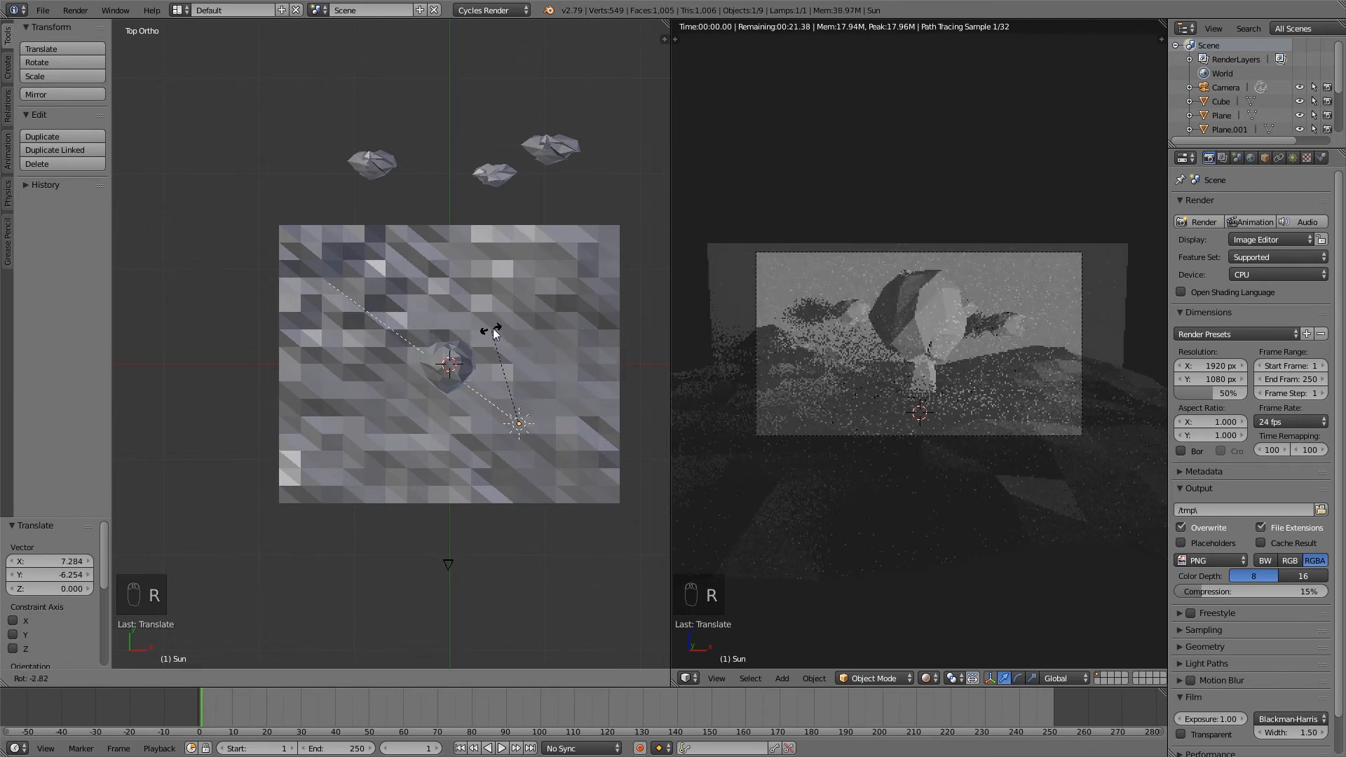
pyautogui.click(566, 350)
# Set the Sun lamp's emission strength to 4.
pyautogui.moveTo(567, 477); pyautogui.dragTo(467, 444, button='middle')
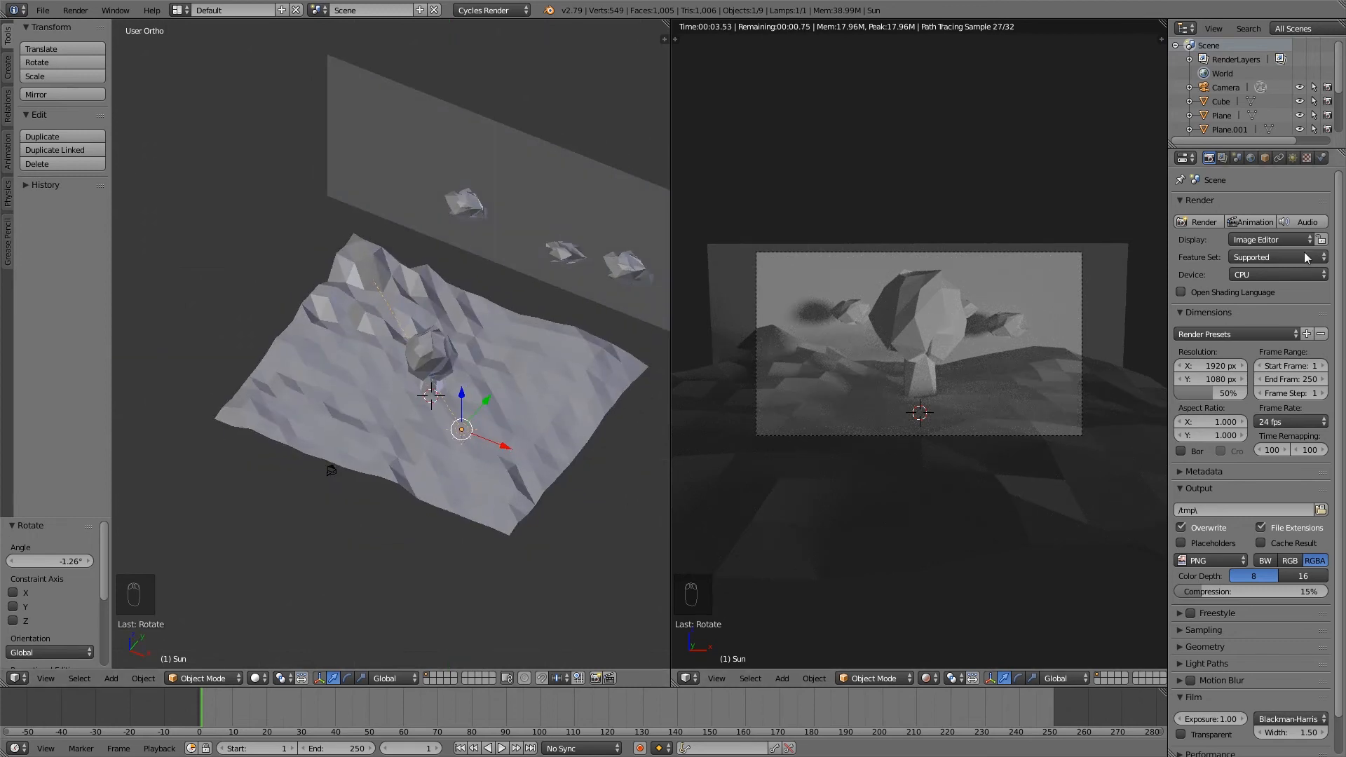
pyautogui.click(1293, 159)
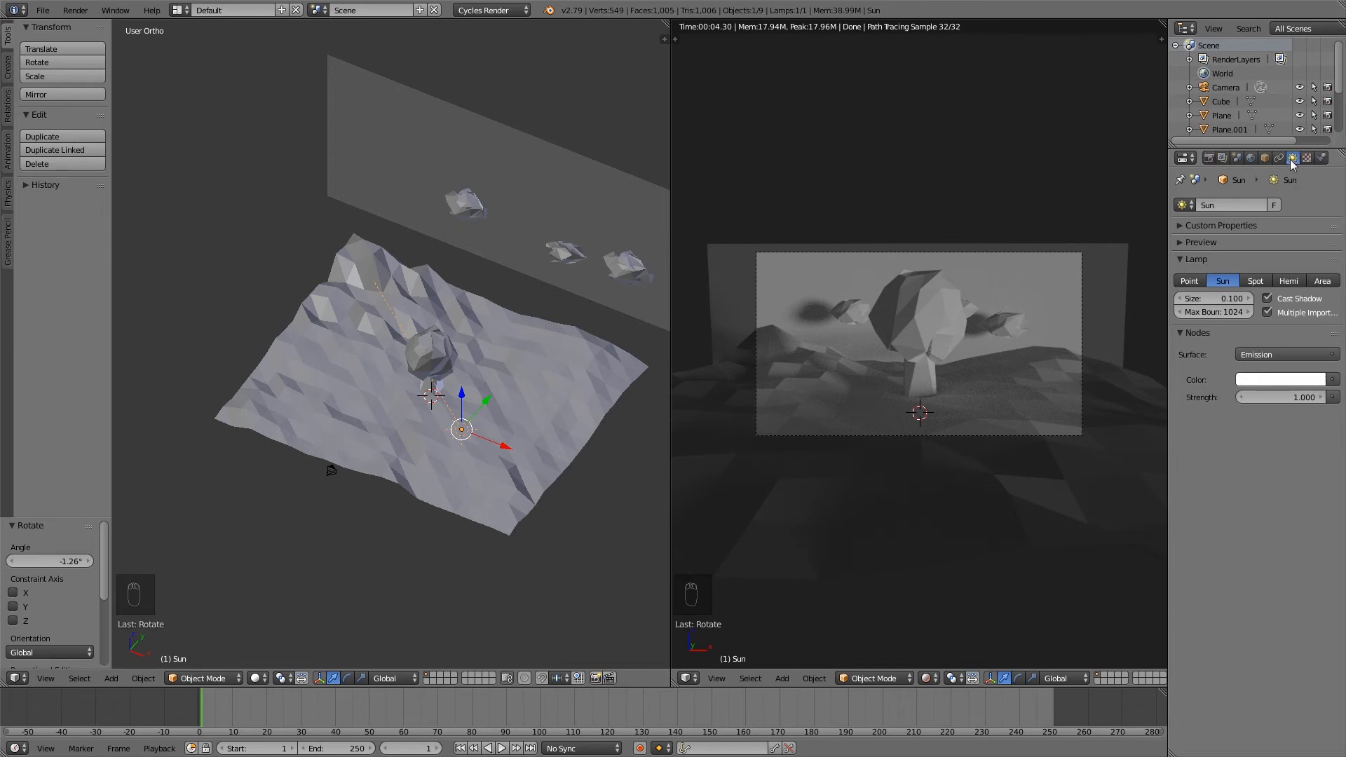
pyautogui.click(1293, 399)
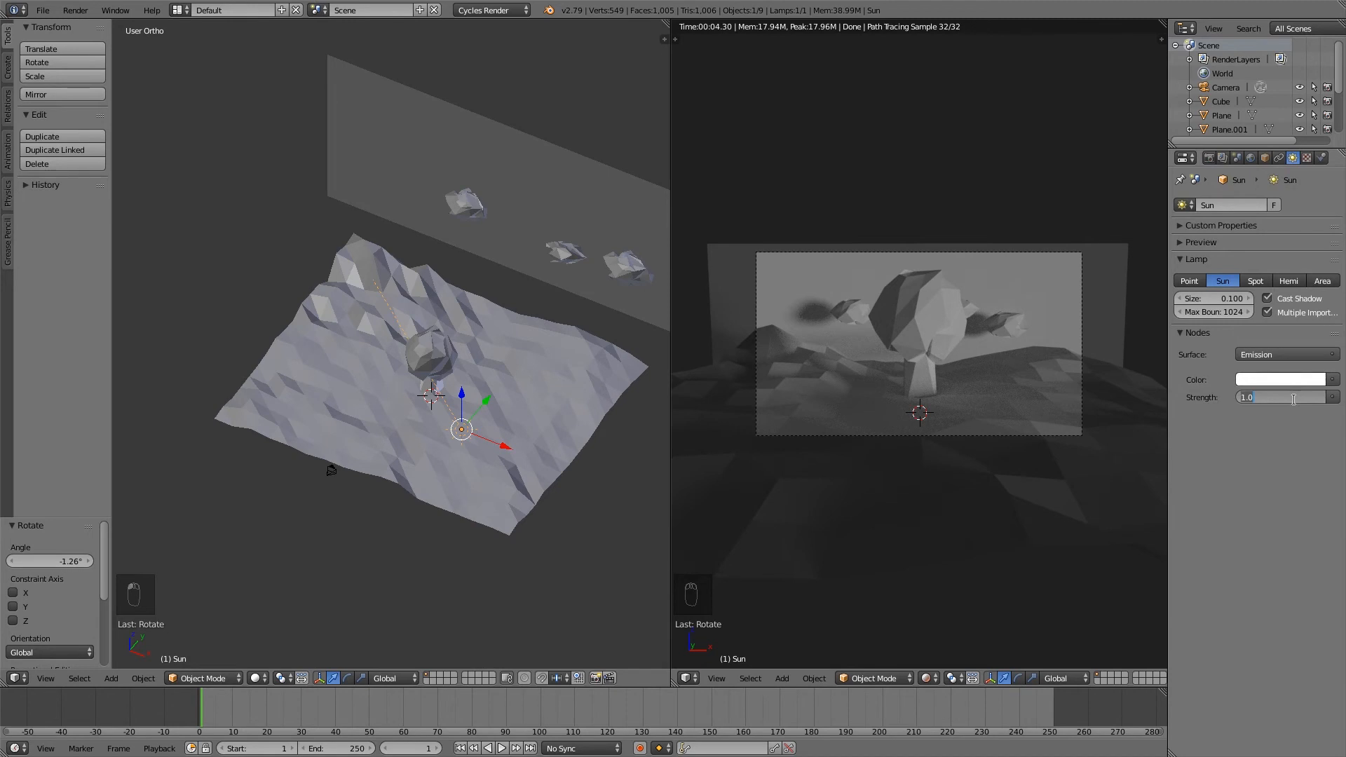
pyautogui.write('4')
pyautogui.press('Return')
# Give the ground plane a new Diffuse BSDF material with a light green color.
pyautogui.moveTo(557, 445); pyautogui.dragTo(488, 428, button='middle')
pyautogui.moveTo(317, 424); pyautogui.dragTo(507, 383, button='middle')
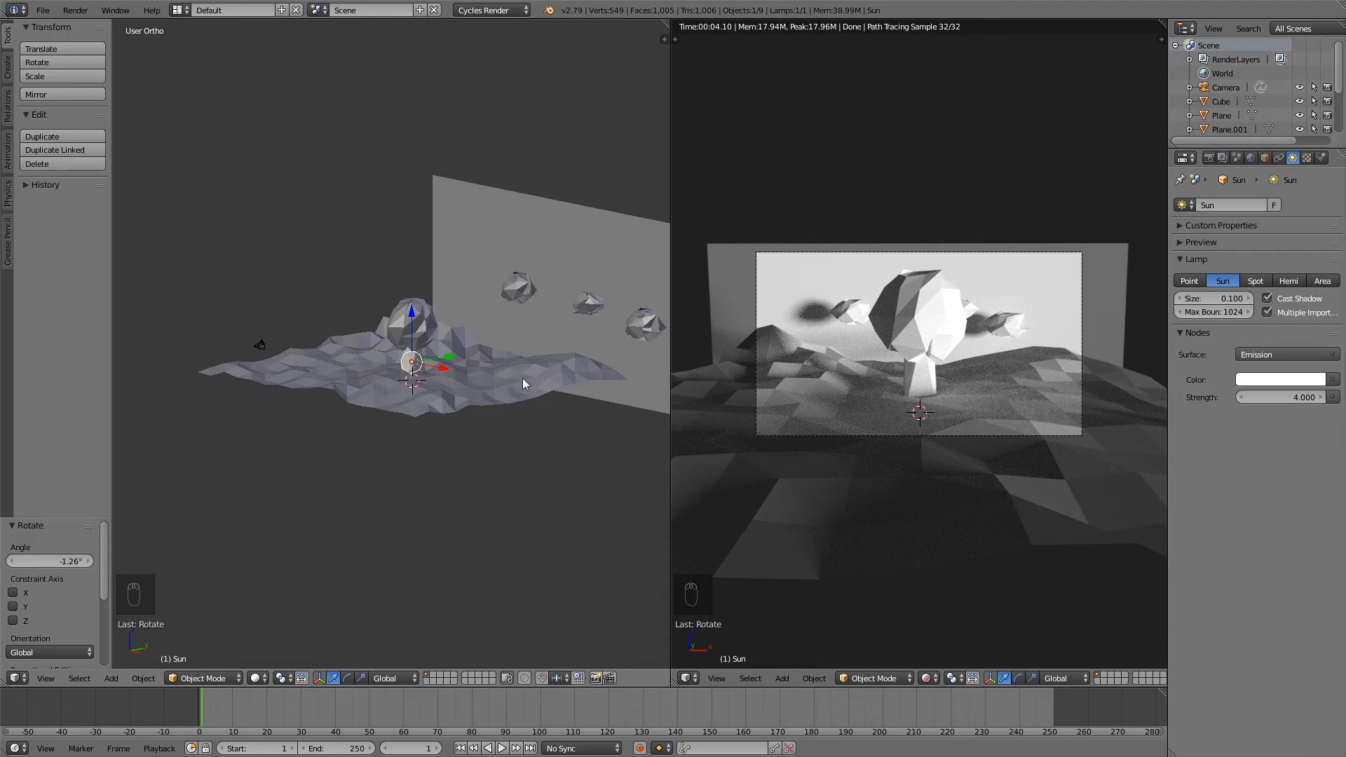
pyautogui.rightClick(522, 377)
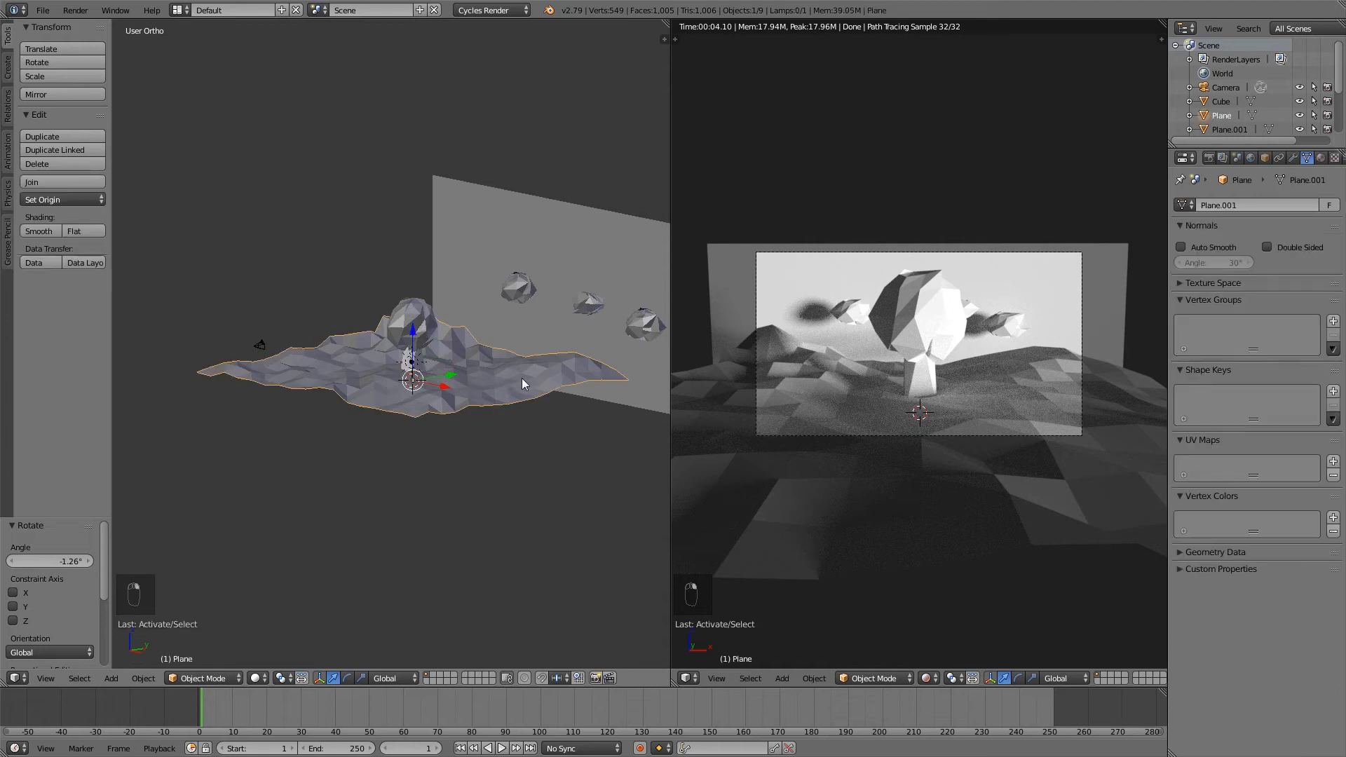
pyautogui.click(1320, 159)
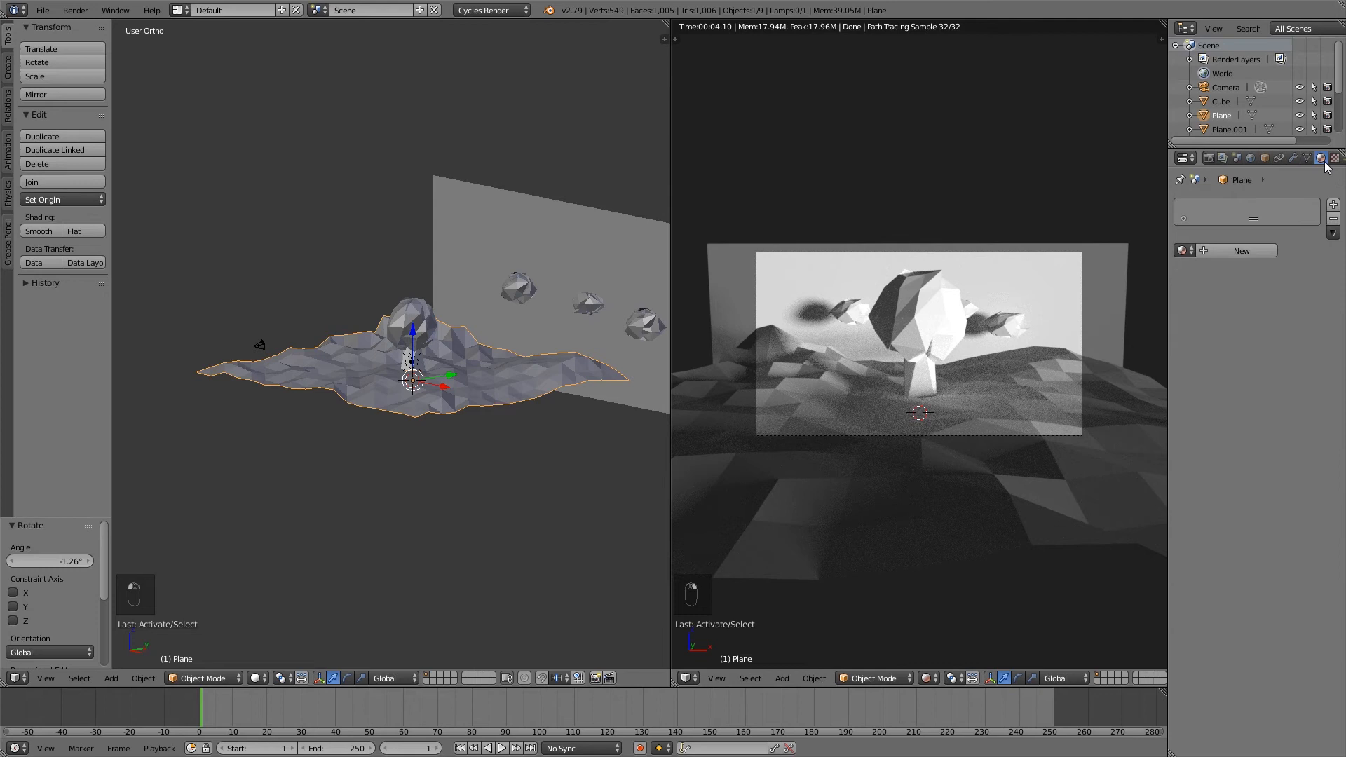
pyautogui.click(1243, 251)
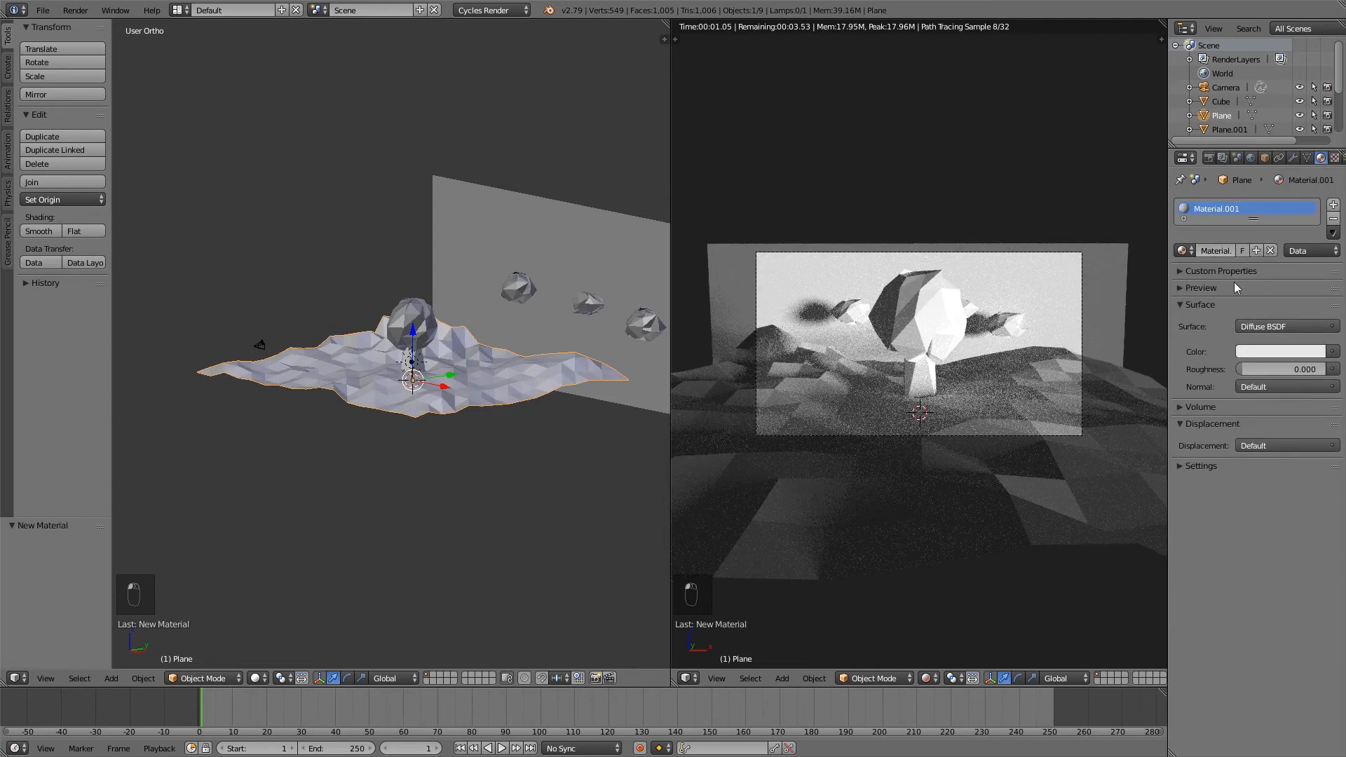
pyautogui.click(1271, 354)
pyautogui.moveTo(1250, 203); pyautogui.dragTo(1232, 187)
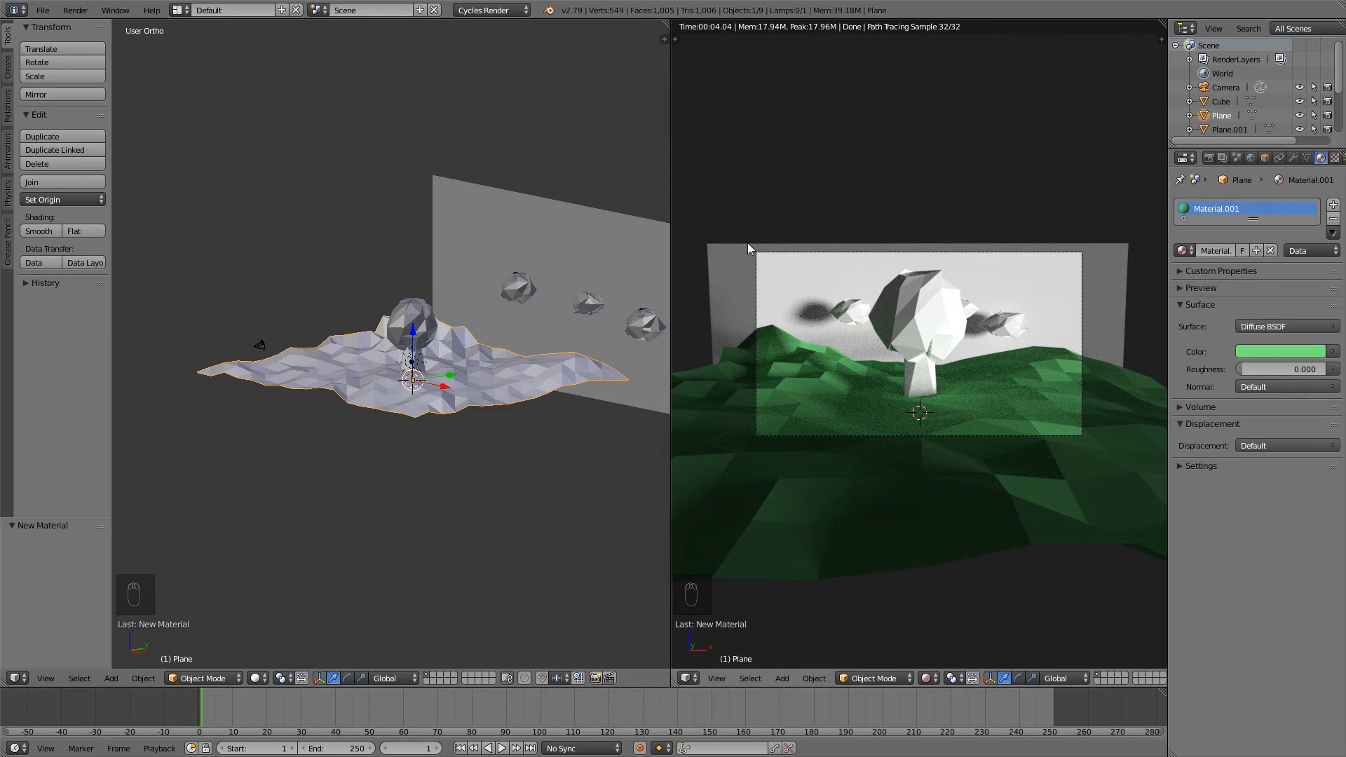
# Draw a render border around the camera frame in the rendered viewport.
pyautogui.hotkey('ctrl', 'b')
pyautogui.moveTo(754, 254); pyautogui.dragTo(1087, 440)
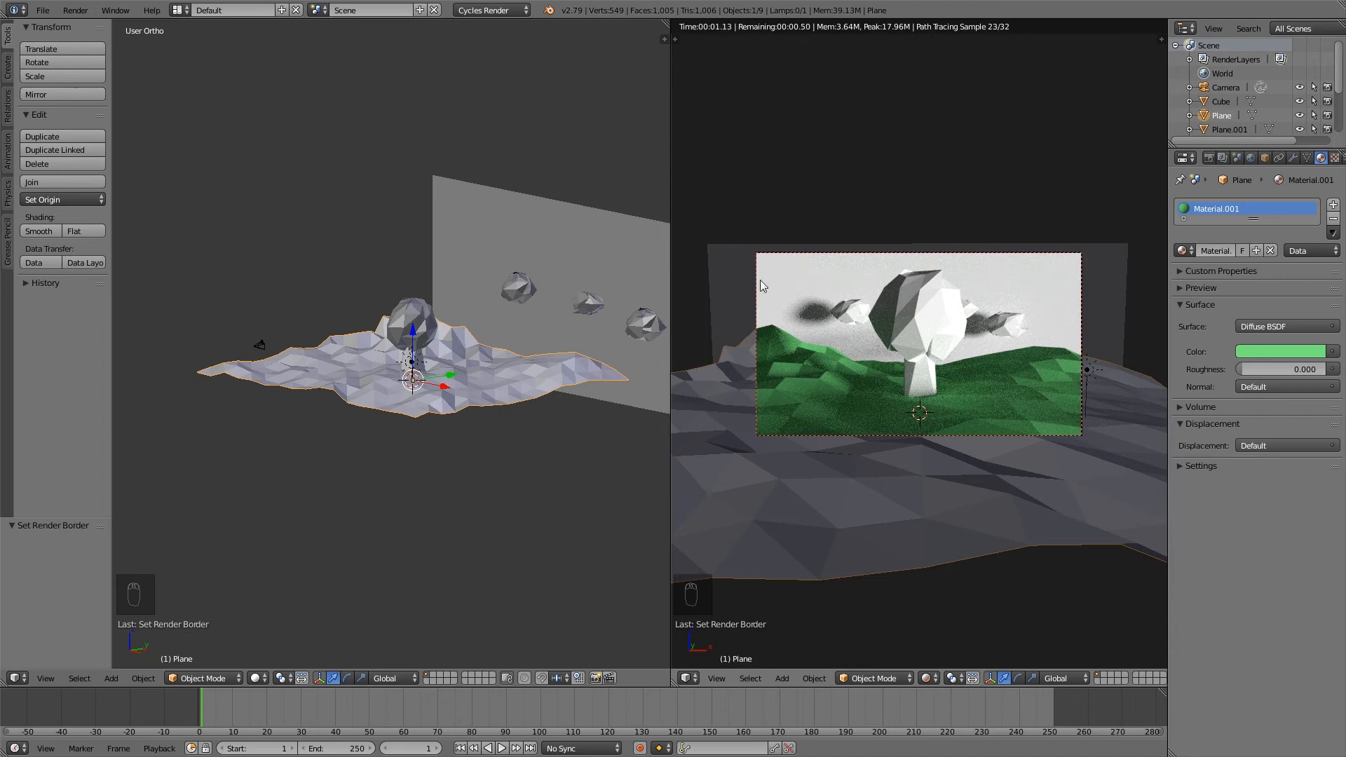
# Assign the ground's green material, Material.001, to the tree's crown.
pyautogui.moveTo(420, 393); pyautogui.dragTo(412, 335, button='middle')
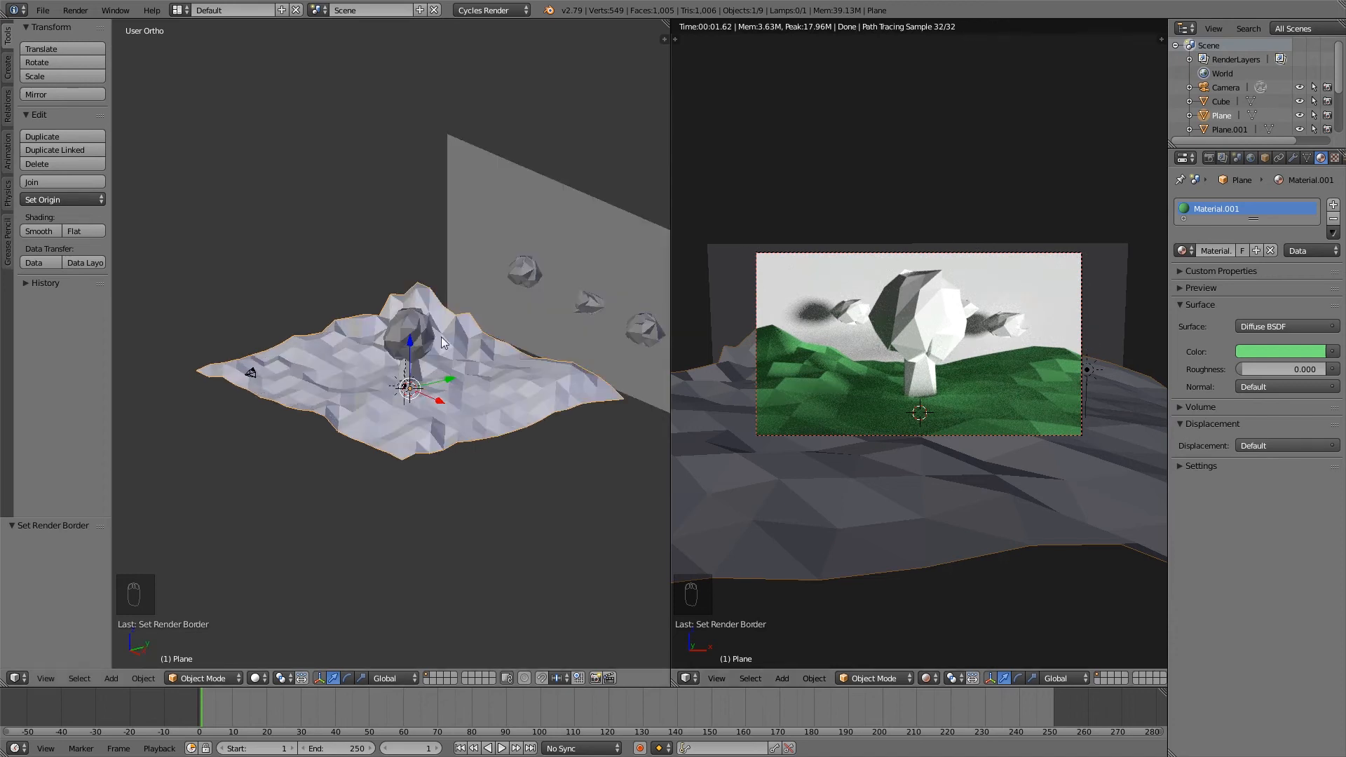
pyautogui.rightClick(412, 335)
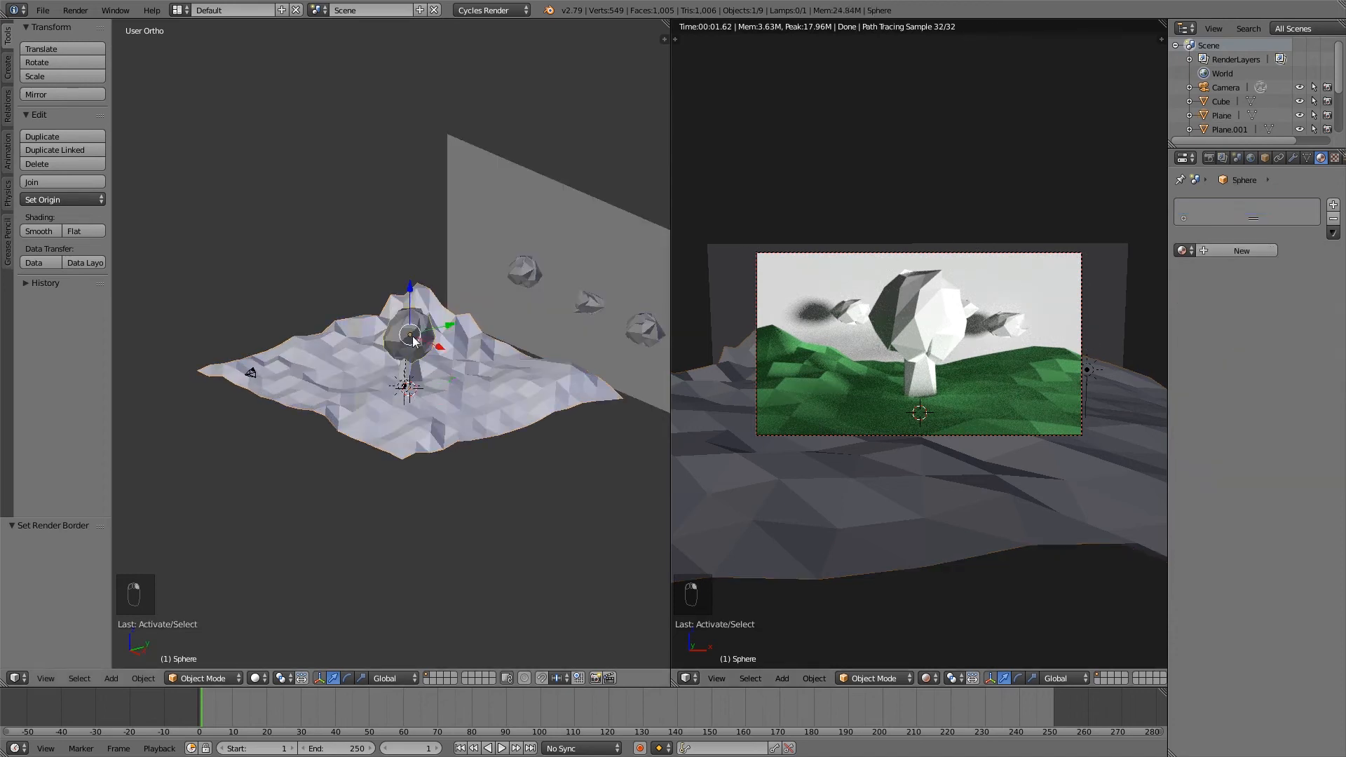
pyautogui.click(1184, 251)
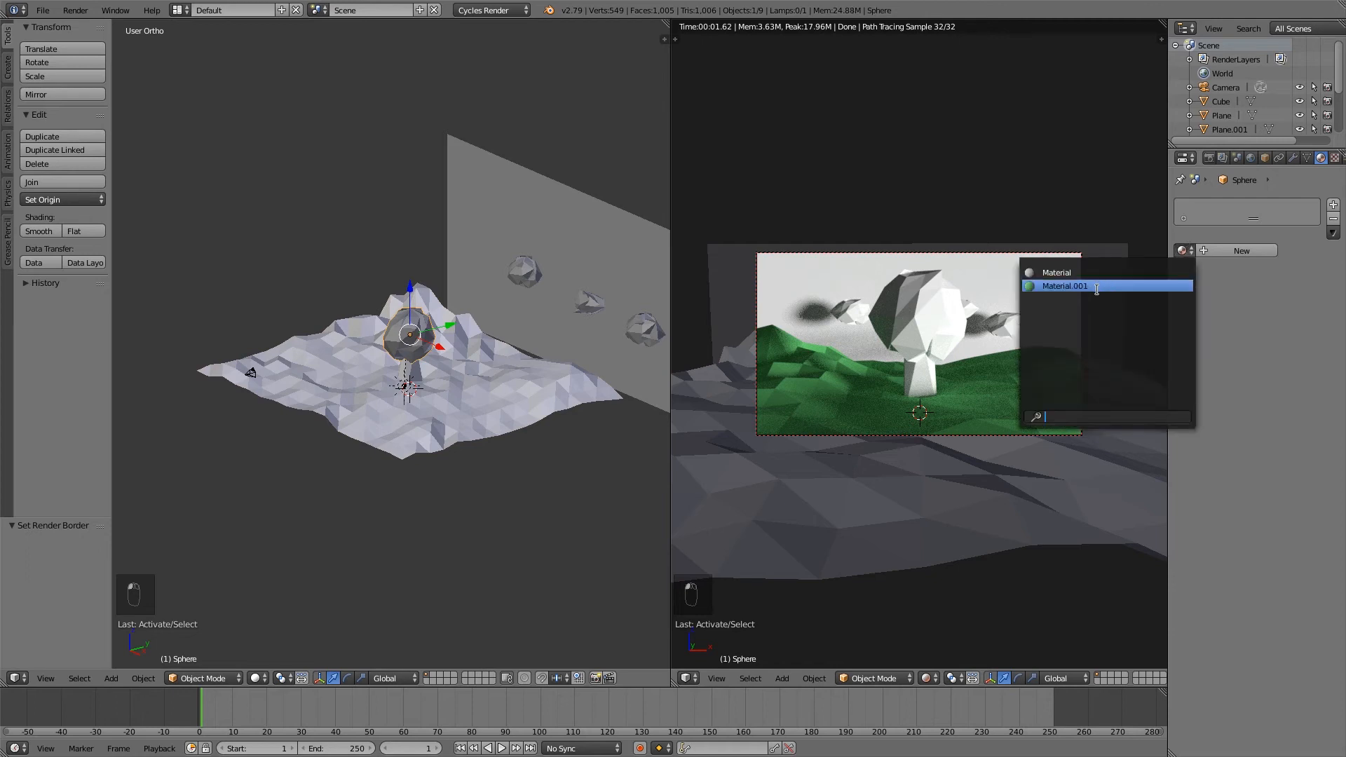
pyautogui.click(1066, 286)
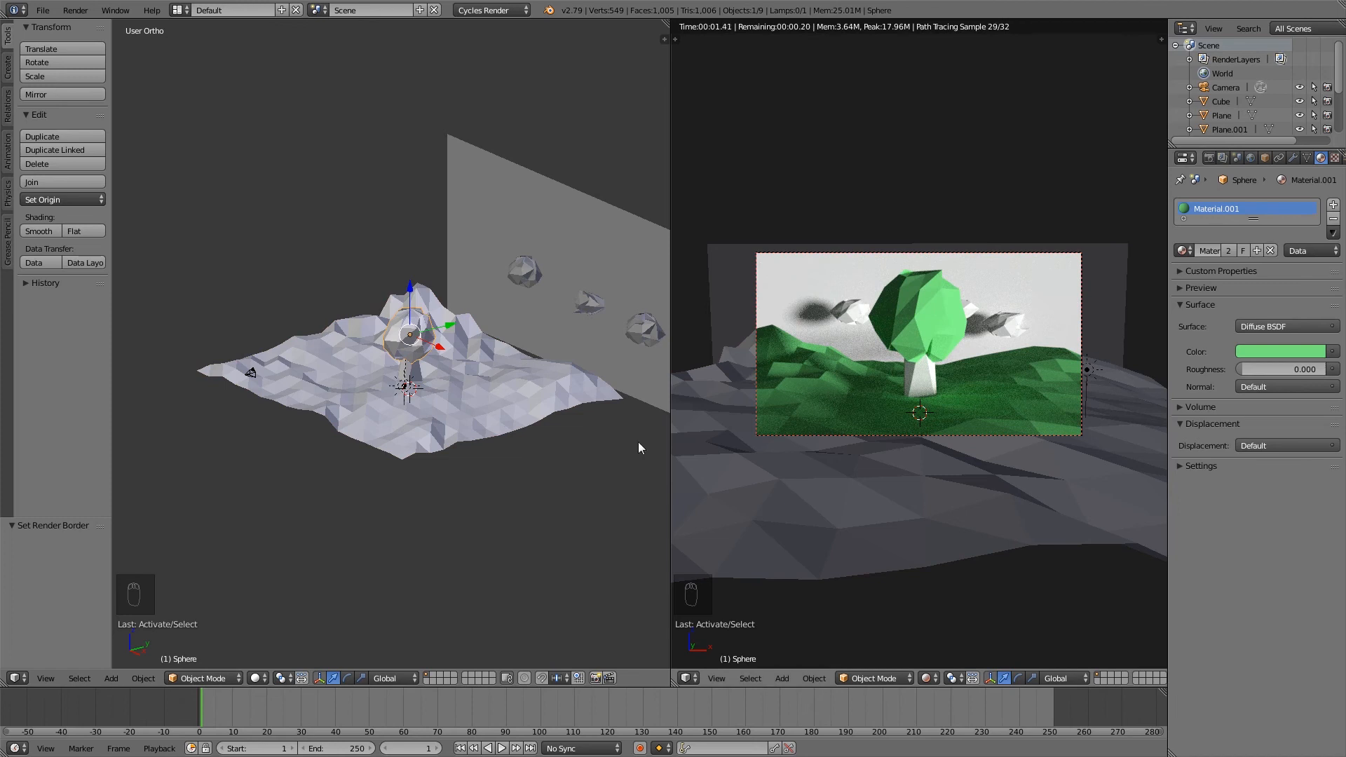
# Change the tree trunk's material color to a dark reddish brown.
pyautogui.rightClick(415, 377)
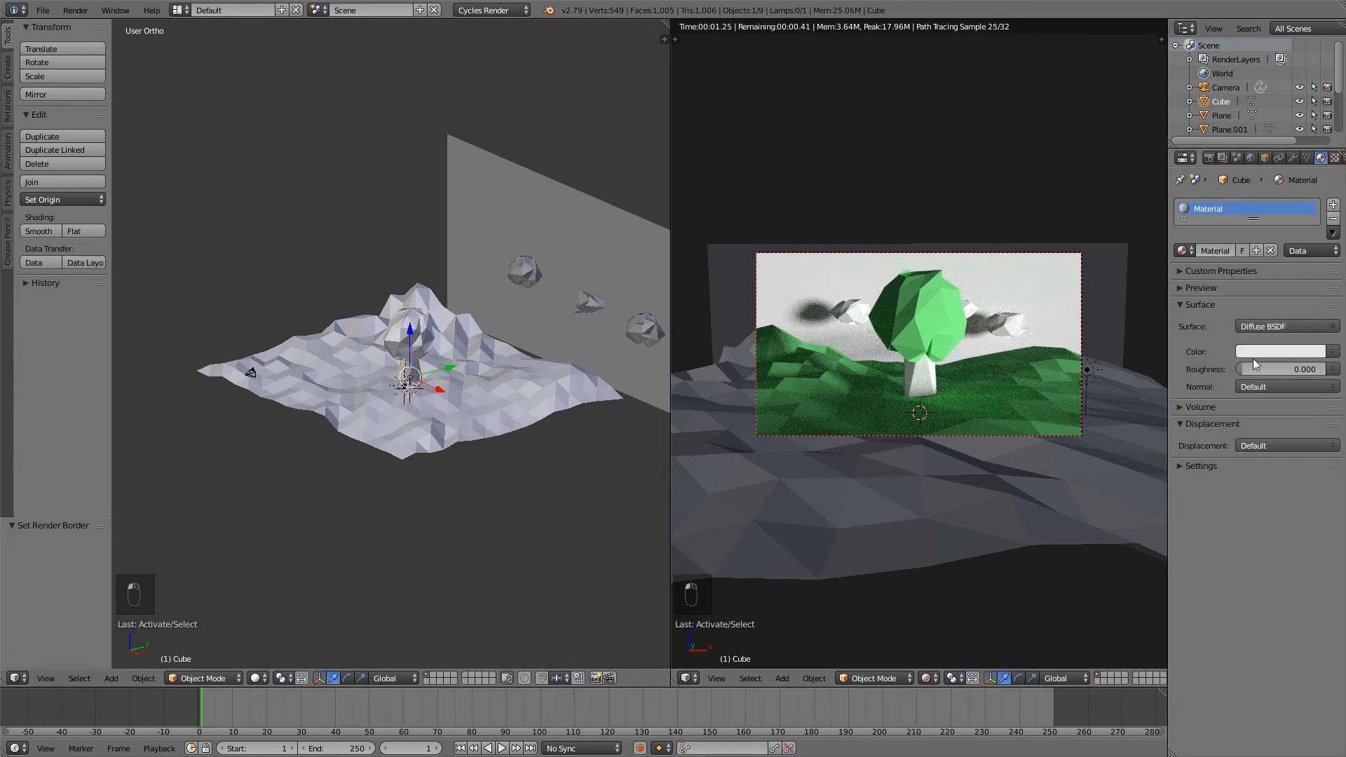
pyautogui.click(1276, 352)
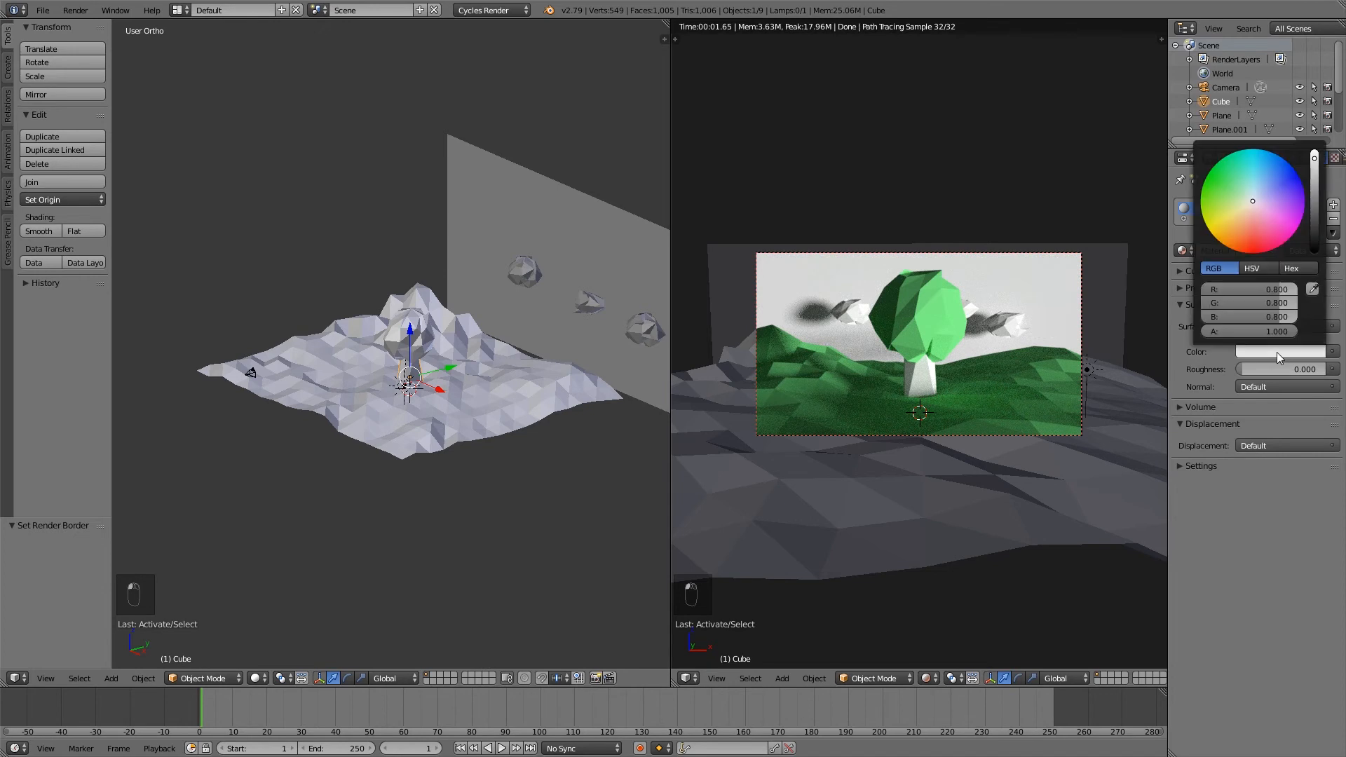
pyautogui.moveTo(1251, 201); pyautogui.dragTo(1249, 239)
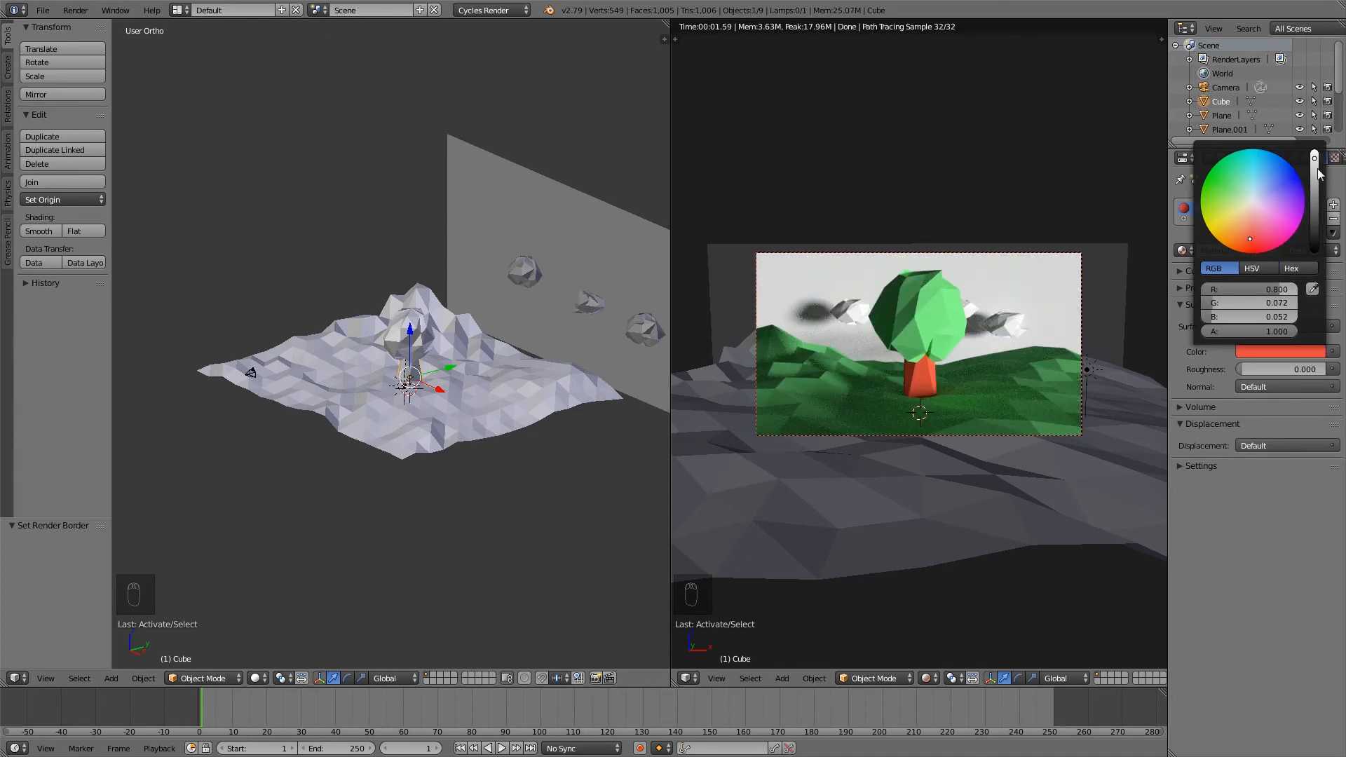
pyautogui.moveTo(1314, 161); pyautogui.dragTo(1314, 210)
# Give the backdrop plane a new material with an Emission surface in light sky blue.
pyautogui.moveTo(410, 413); pyautogui.dragTo(385, 413, button='middle')
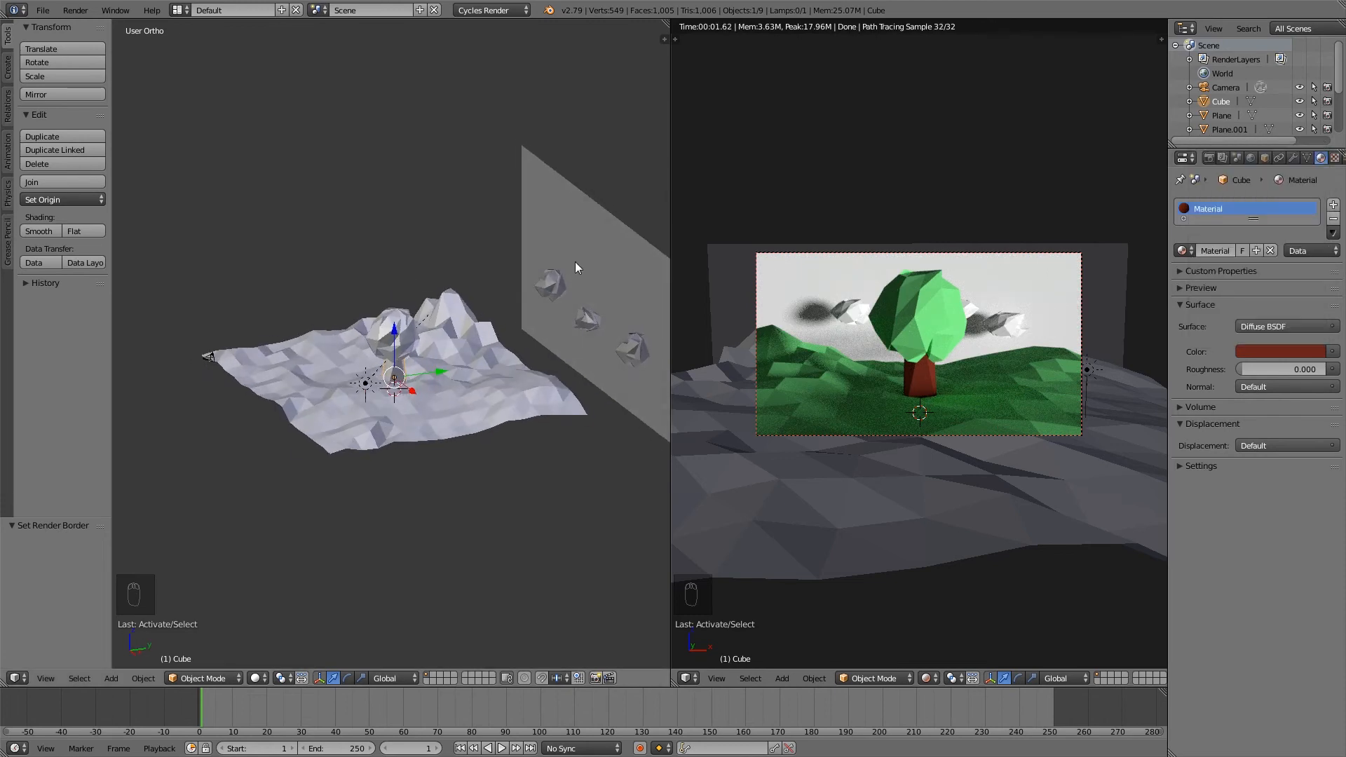
pyautogui.rightClick(536, 268)
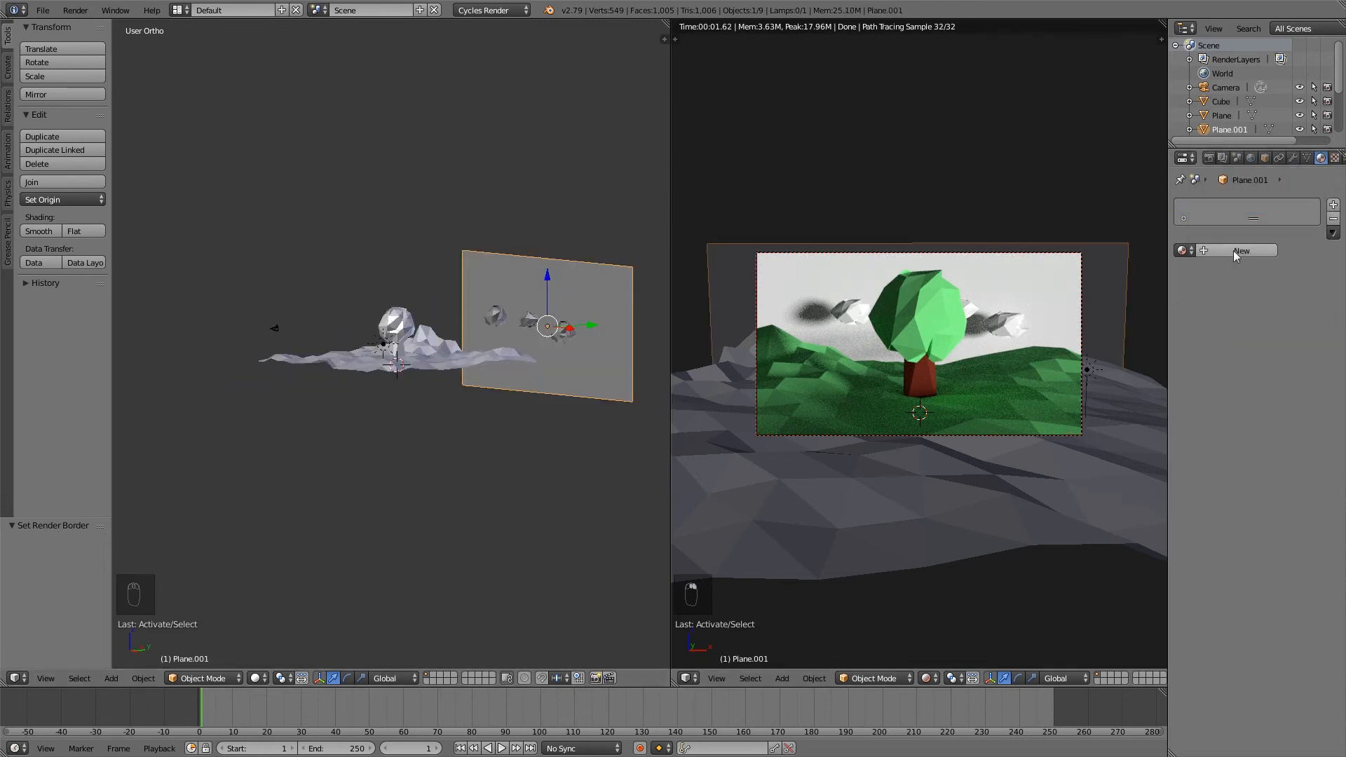
pyautogui.click(1233, 250)
pyautogui.click(1277, 326)
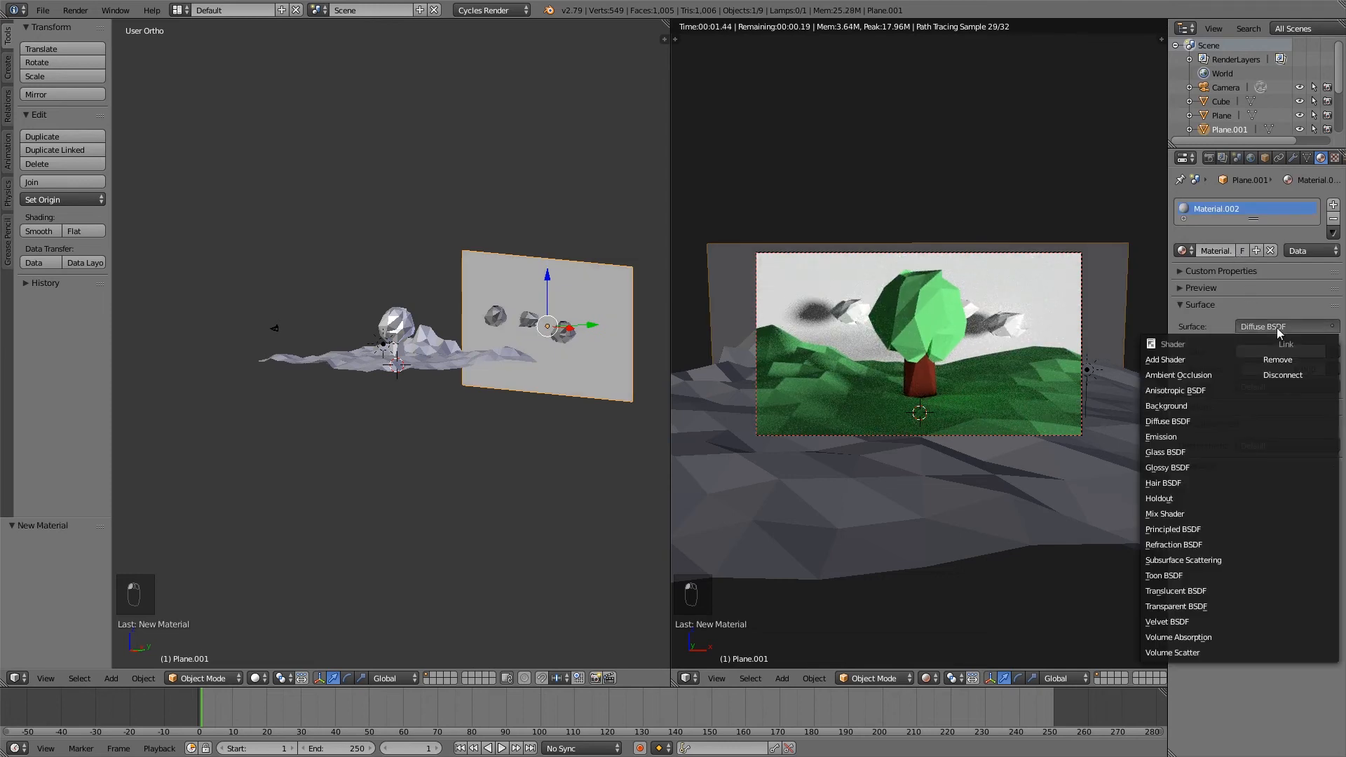
pyautogui.click(1187, 438)
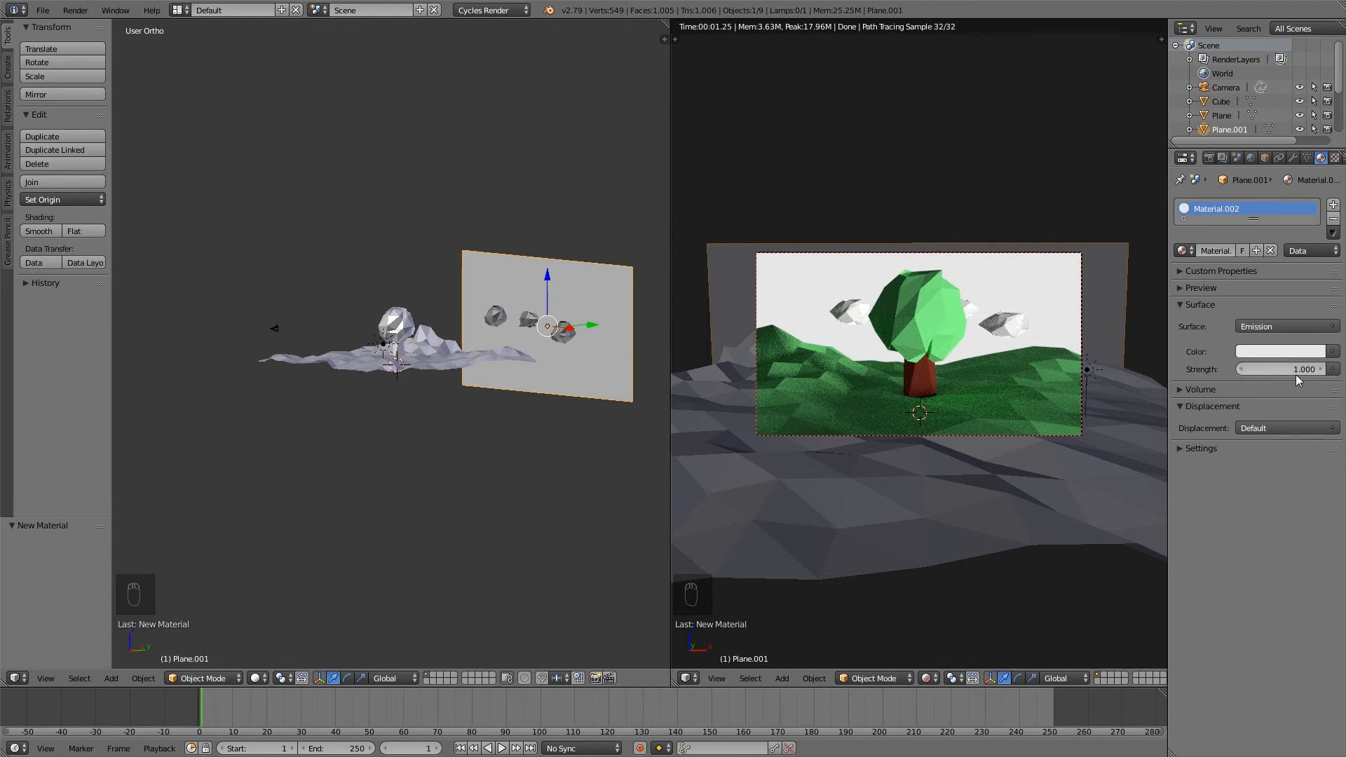
pyautogui.click(1280, 351)
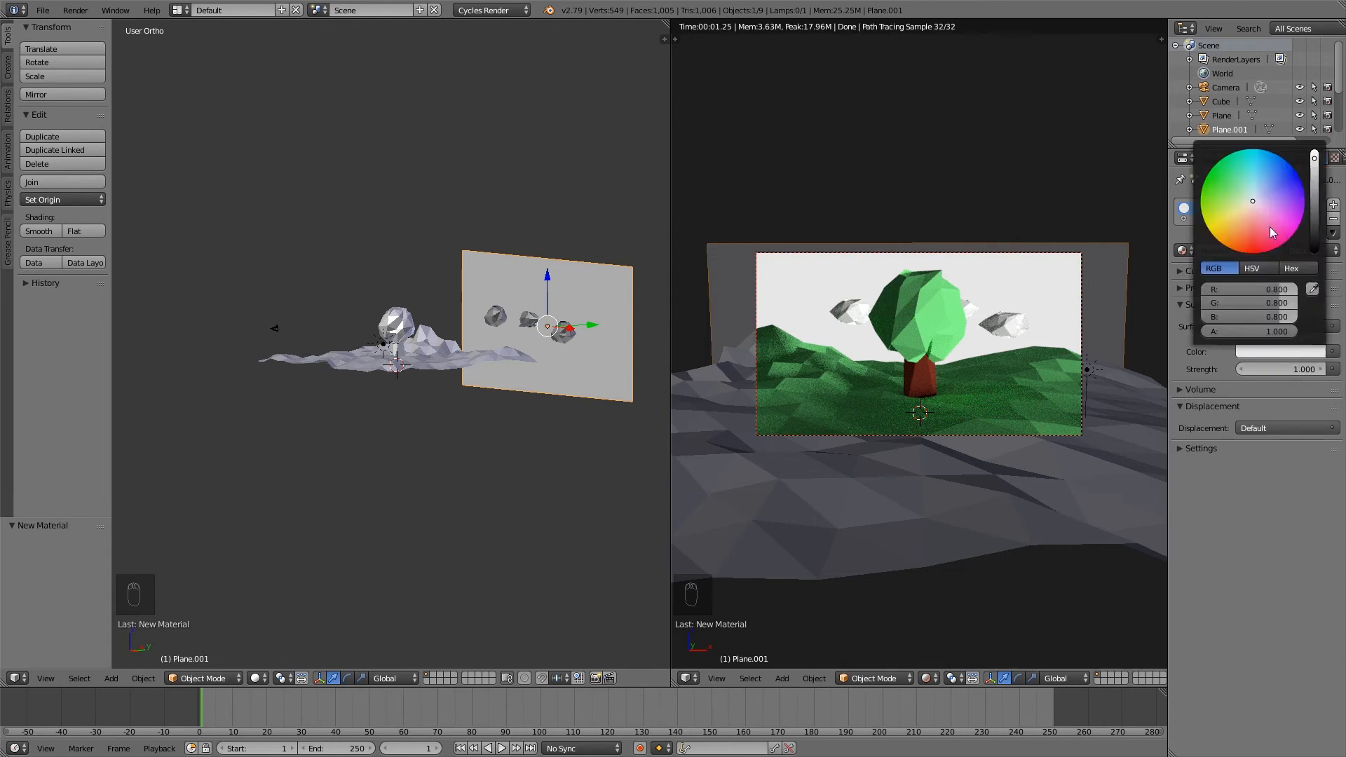
pyautogui.click(1253, 184)
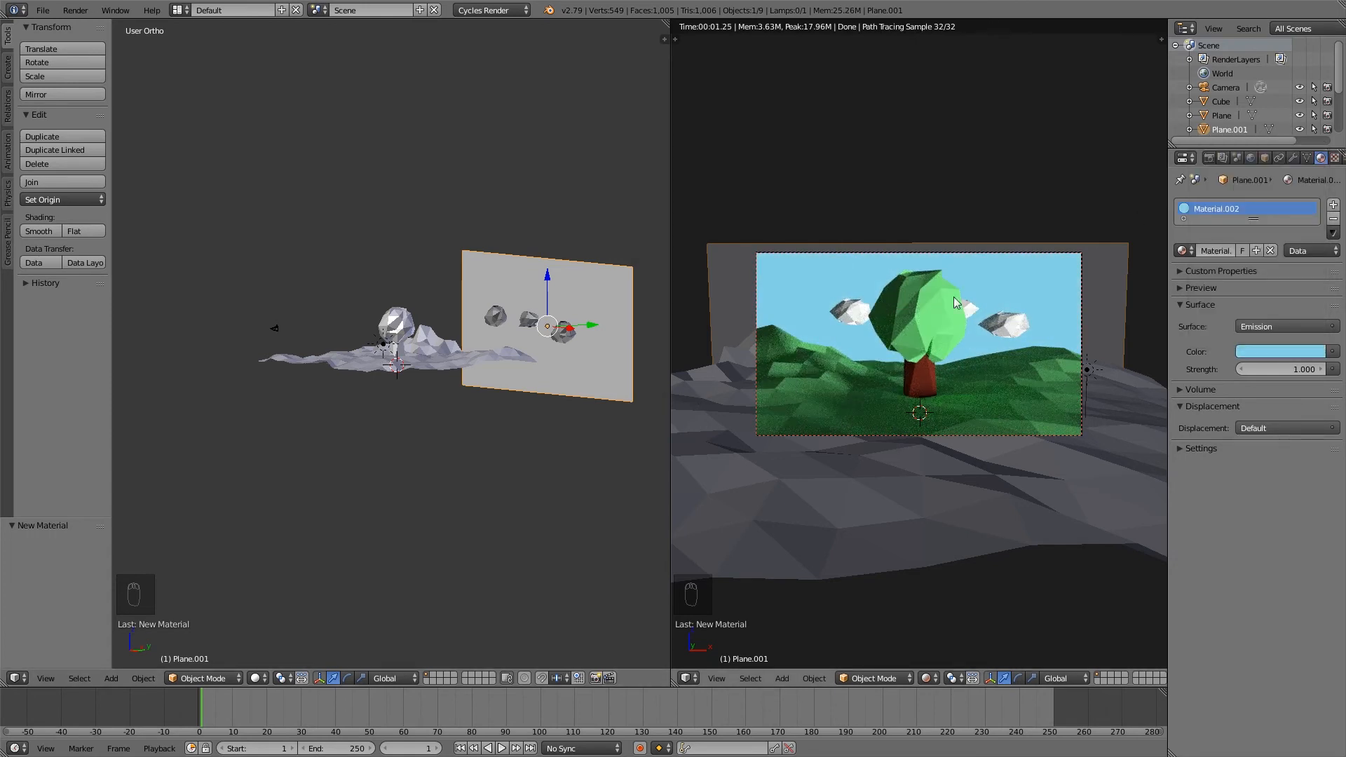
# Move the cloud left of the tree farther left and up in the front view, about 3.9 units sideways and 2 units up.
pyautogui.scroll(1, 846, 319)
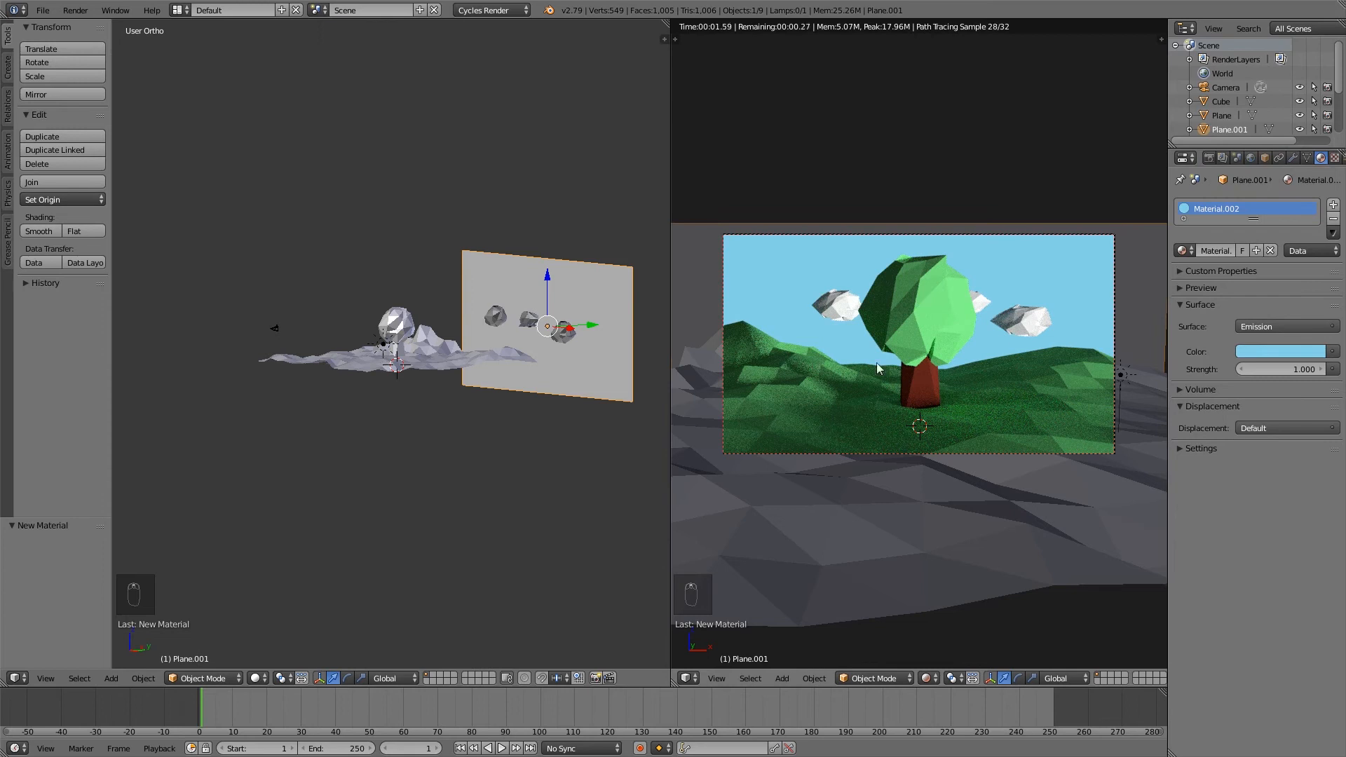
pyautogui.moveTo(431, 367); pyautogui.dragTo(463, 351, button='middle')
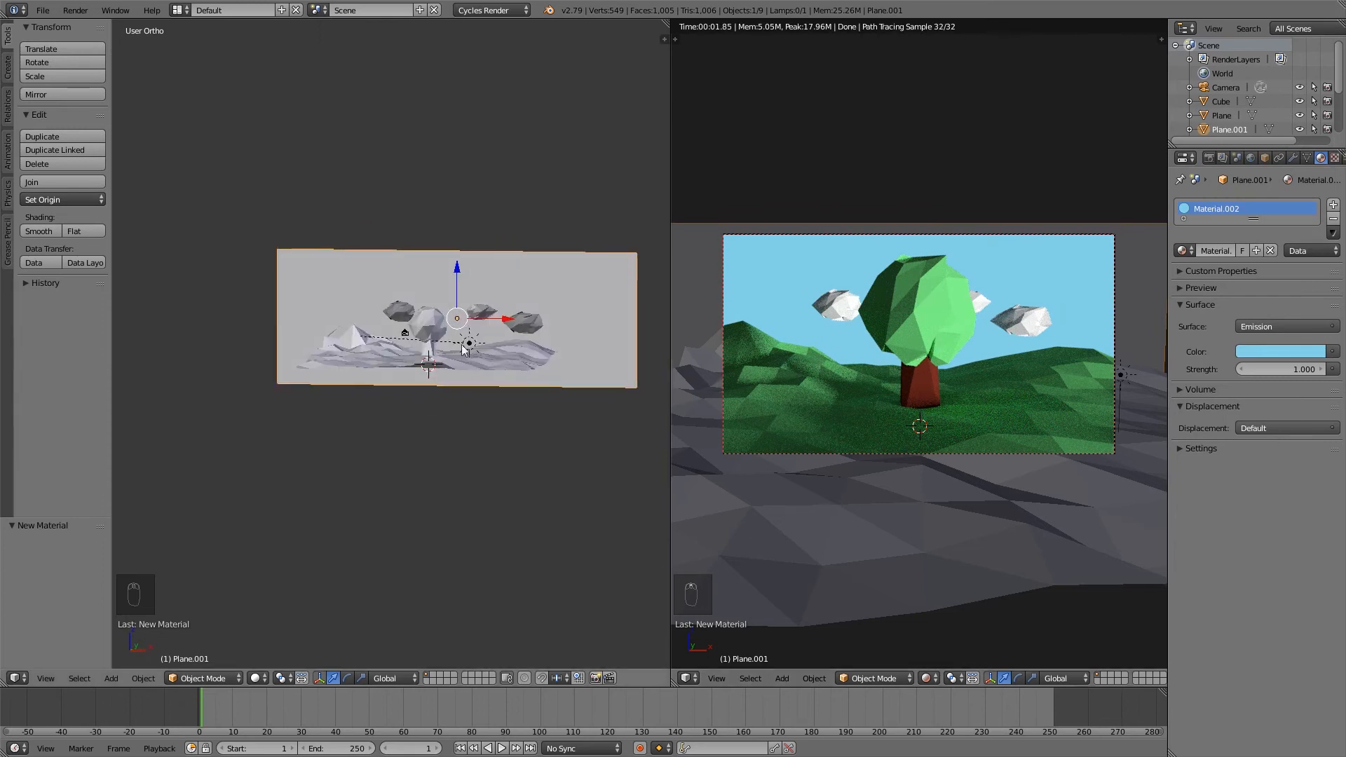
pyautogui.rightClick(405, 318)
pyautogui.moveTo(405, 318); pyautogui.dragTo(434, 393, button='middle')
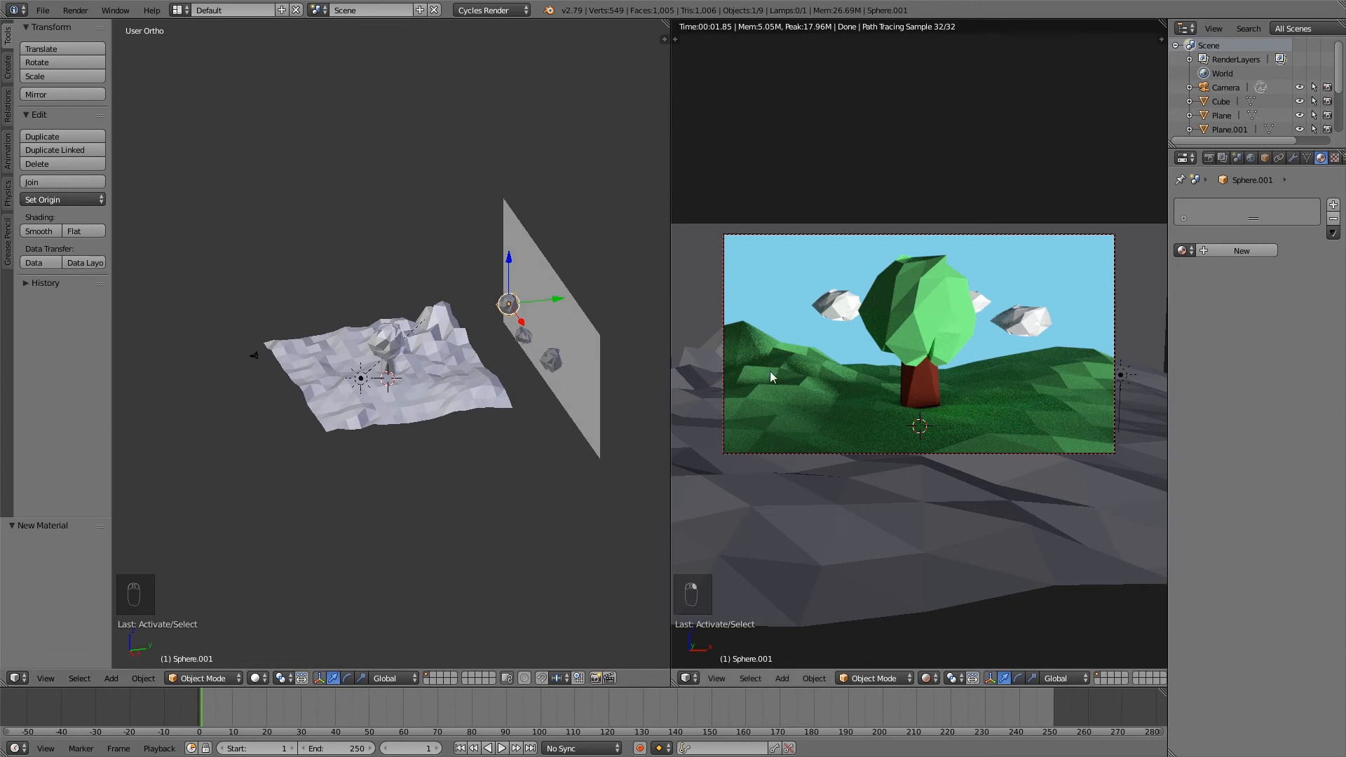
pyautogui.press('KP_1')
pyautogui.scroll(2, 499, 340)
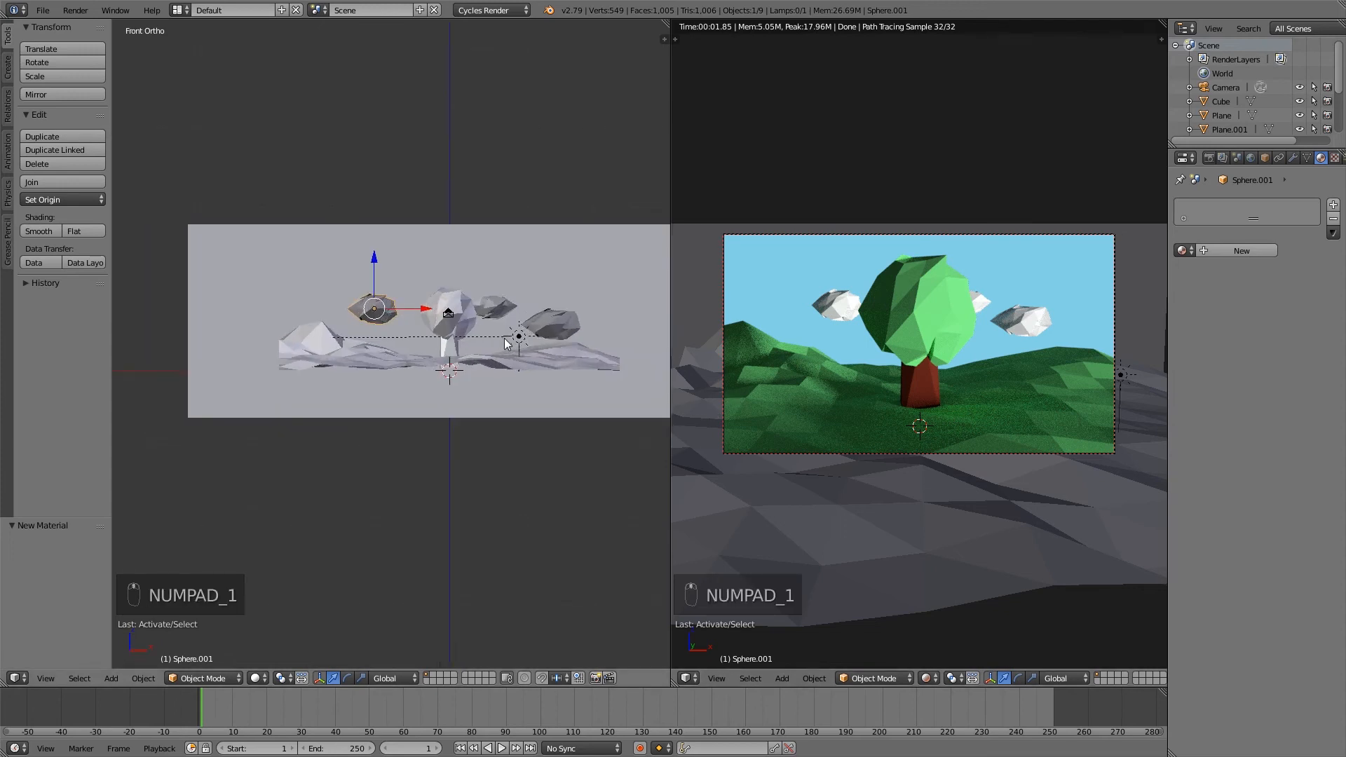
pyautogui.press('g')
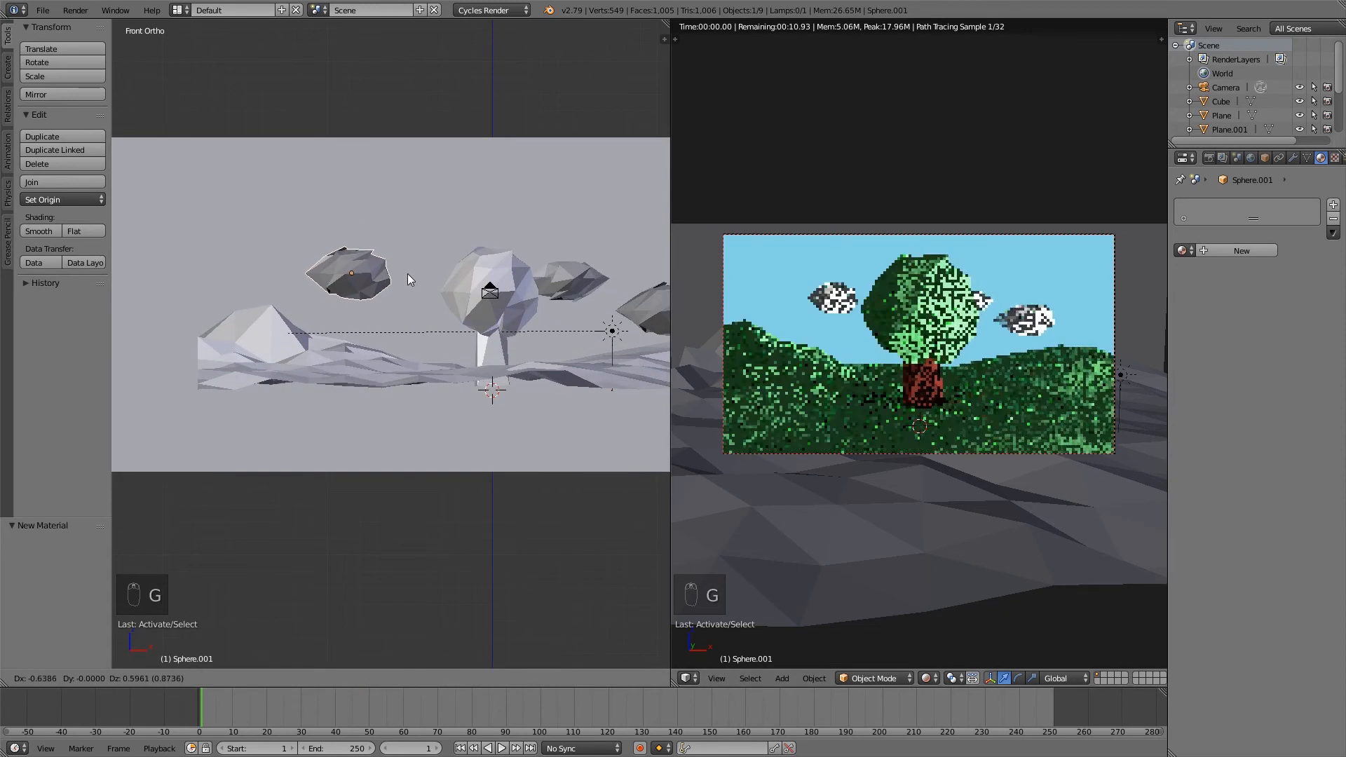
pyautogui.click(344, 246)
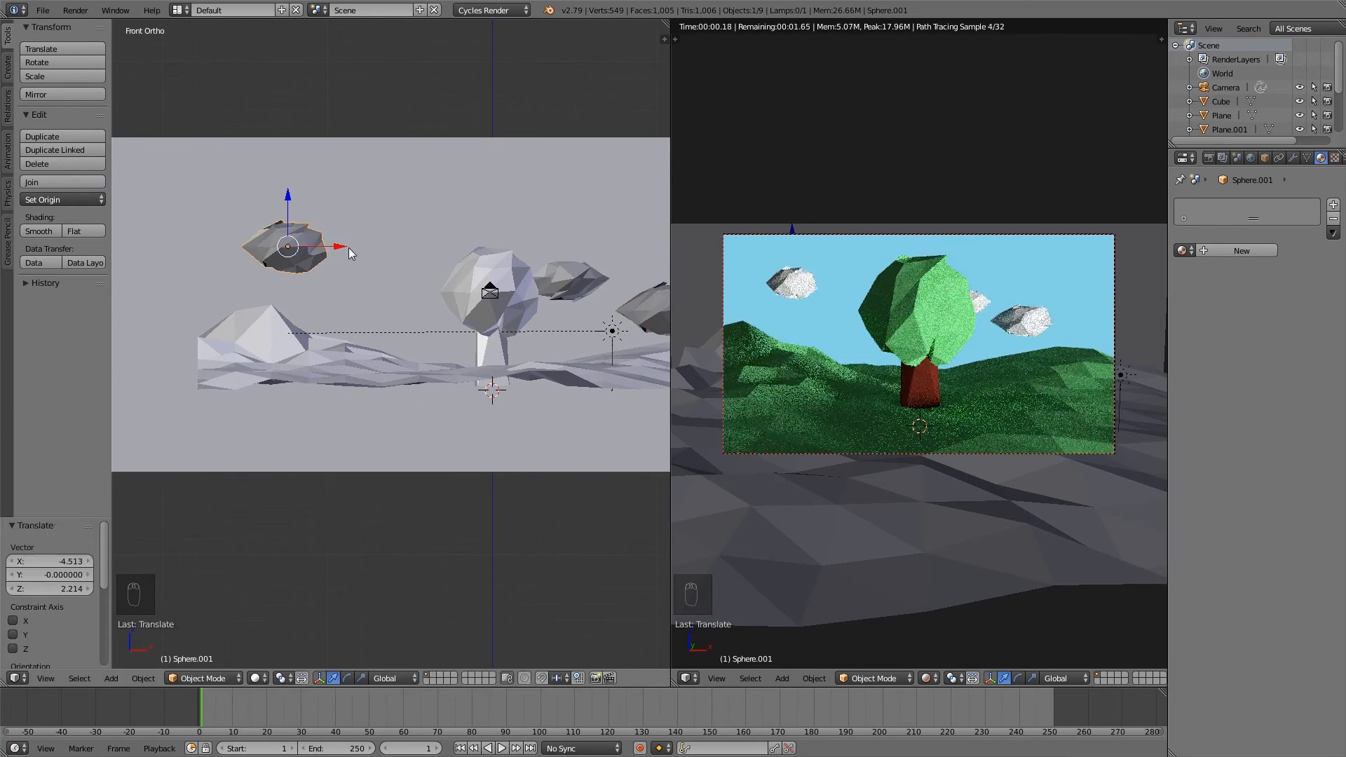
pyautogui.press('g')
pyautogui.click(361, 253)
# Move the small cloud behind the tree about 4 units right and 3.2 units up, clear of the crown.
pyautogui.rightClick(570, 300)
pyautogui.scroll(-2, 578, 280)
pyautogui.keyDown('shift'); pyautogui.moveTo(578, 280); pyautogui.dragTo(429, 262, button='middle'); pyautogui.keyUp('shift')
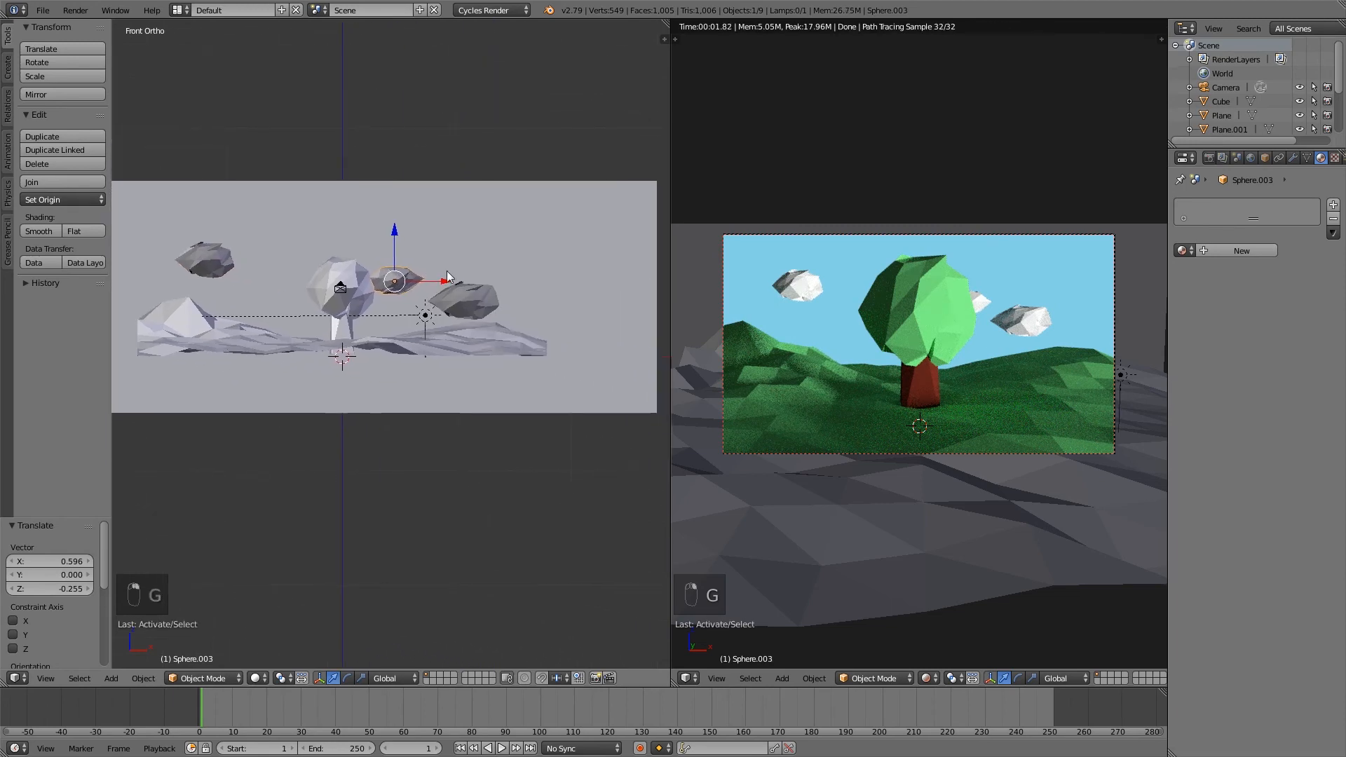
pyautogui.press('g')
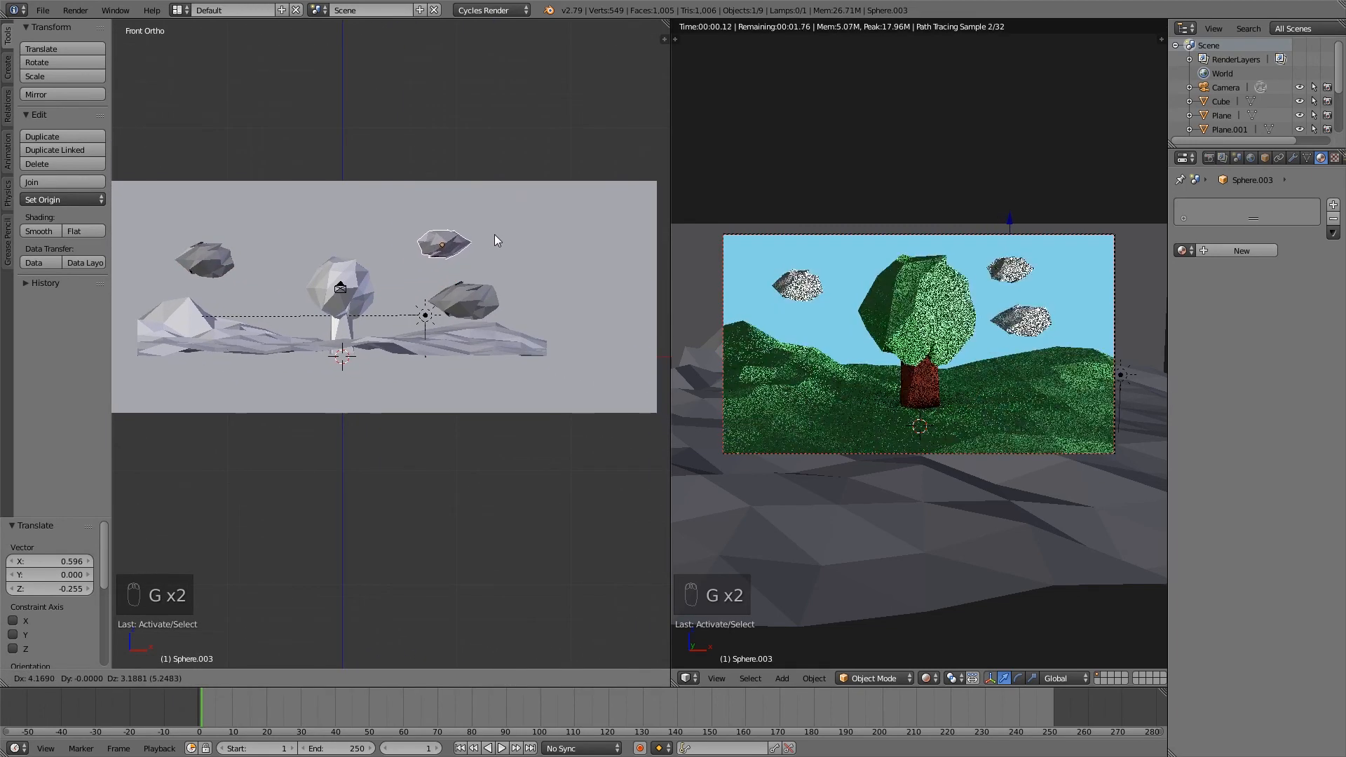
pyautogui.click(493, 234)
# Move the larger cloud on the right farther right and slightly up, toward the edge of the camera frame.
pyautogui.rightClick(474, 301)
pyautogui.press('f')
pyautogui.press('g')
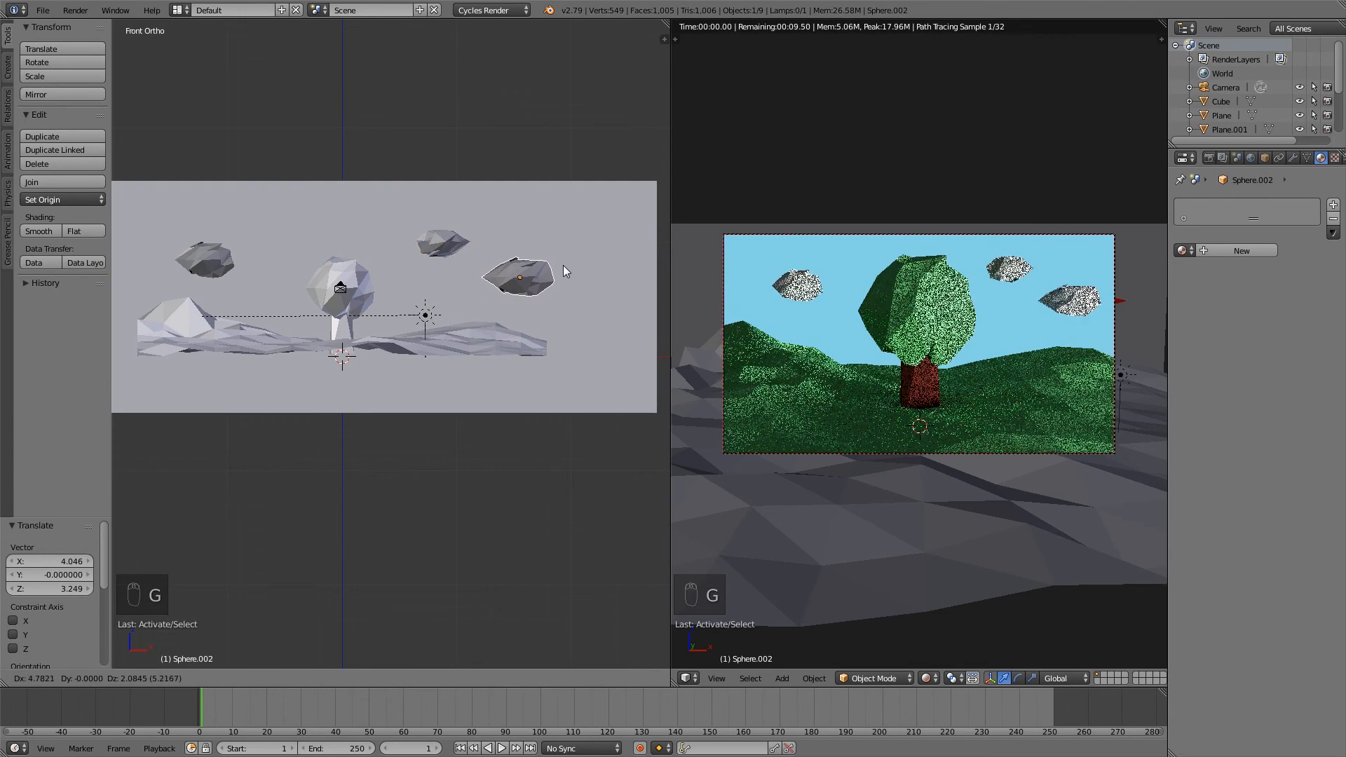
pyautogui.click(558, 267)
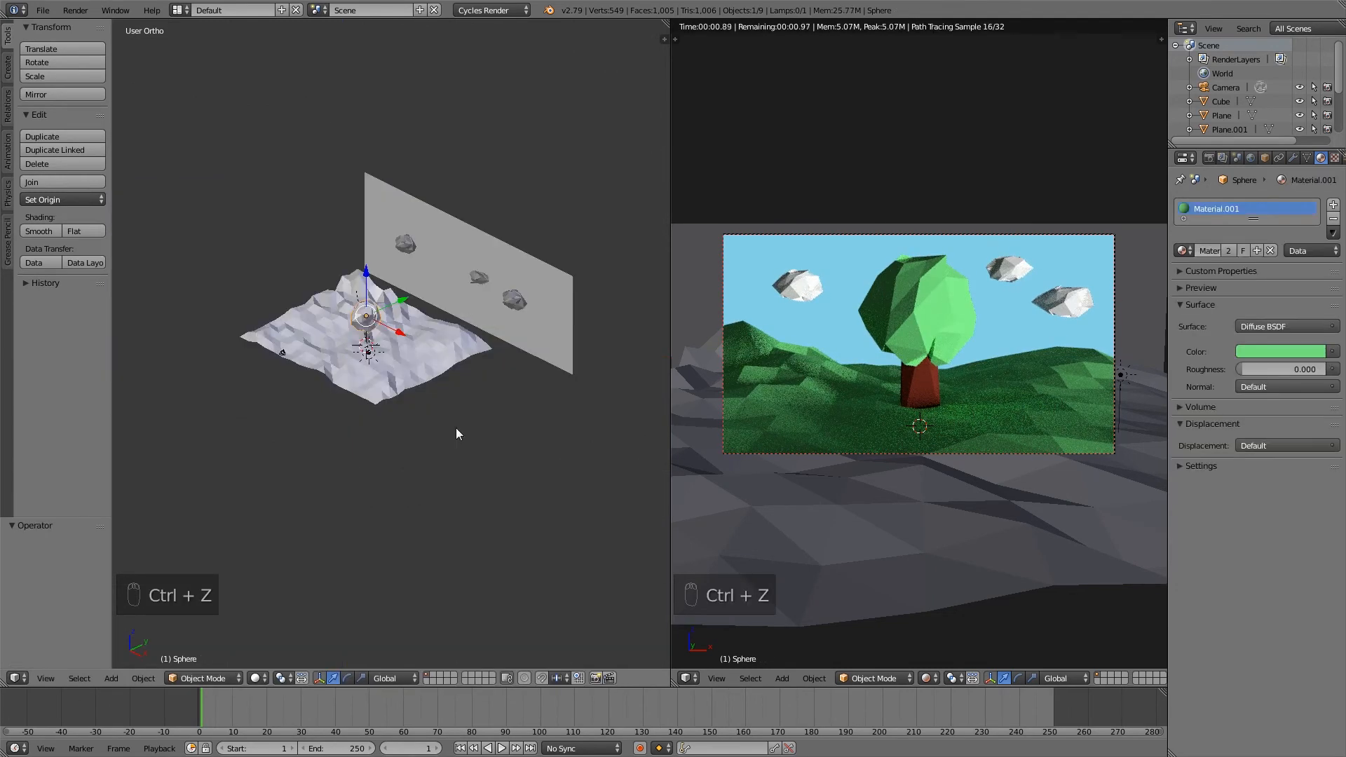
# Enable the Limits display on the camera and switch its depth-of-field aperture type to F-stop.
pyautogui.moveTo(433, 452); pyautogui.dragTo(405, 440, button='middle')
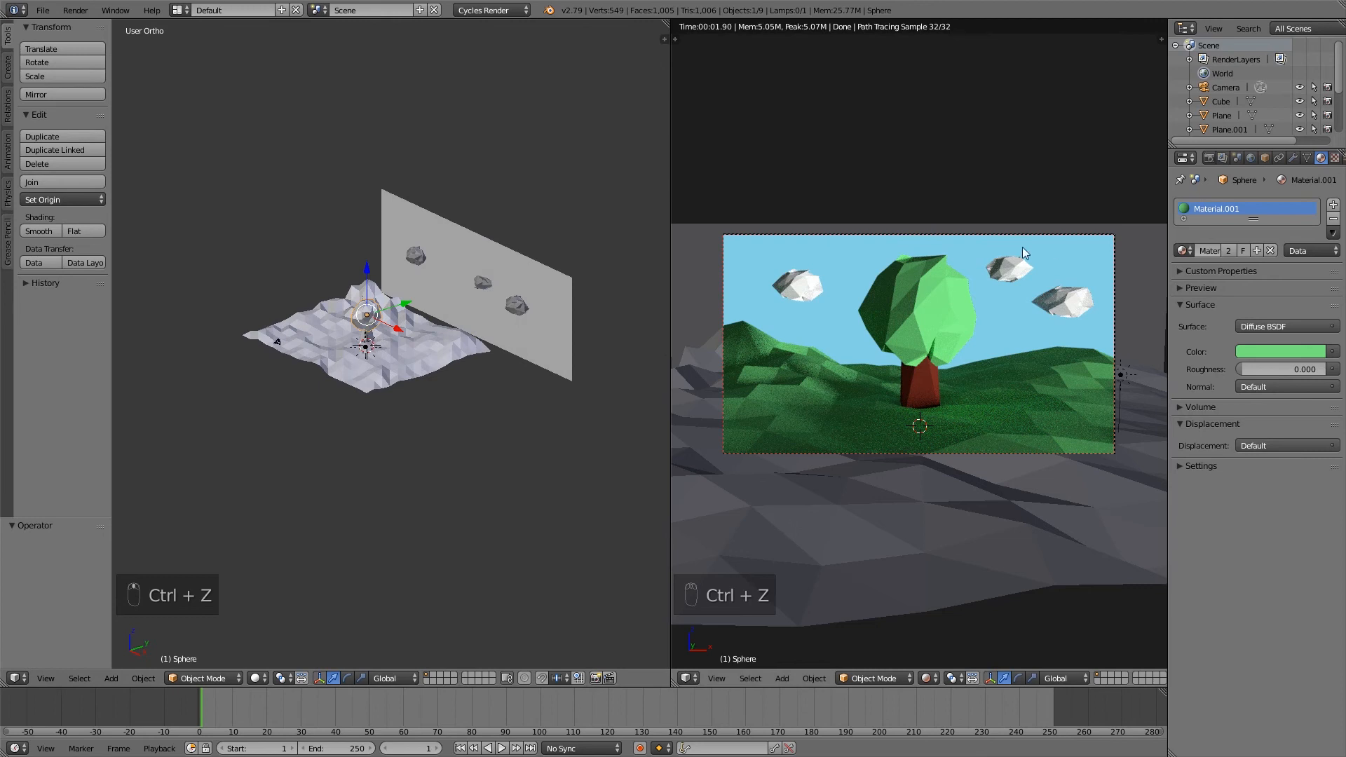
pyautogui.moveTo(302, 365); pyautogui.dragTo(417, 366, button='middle')
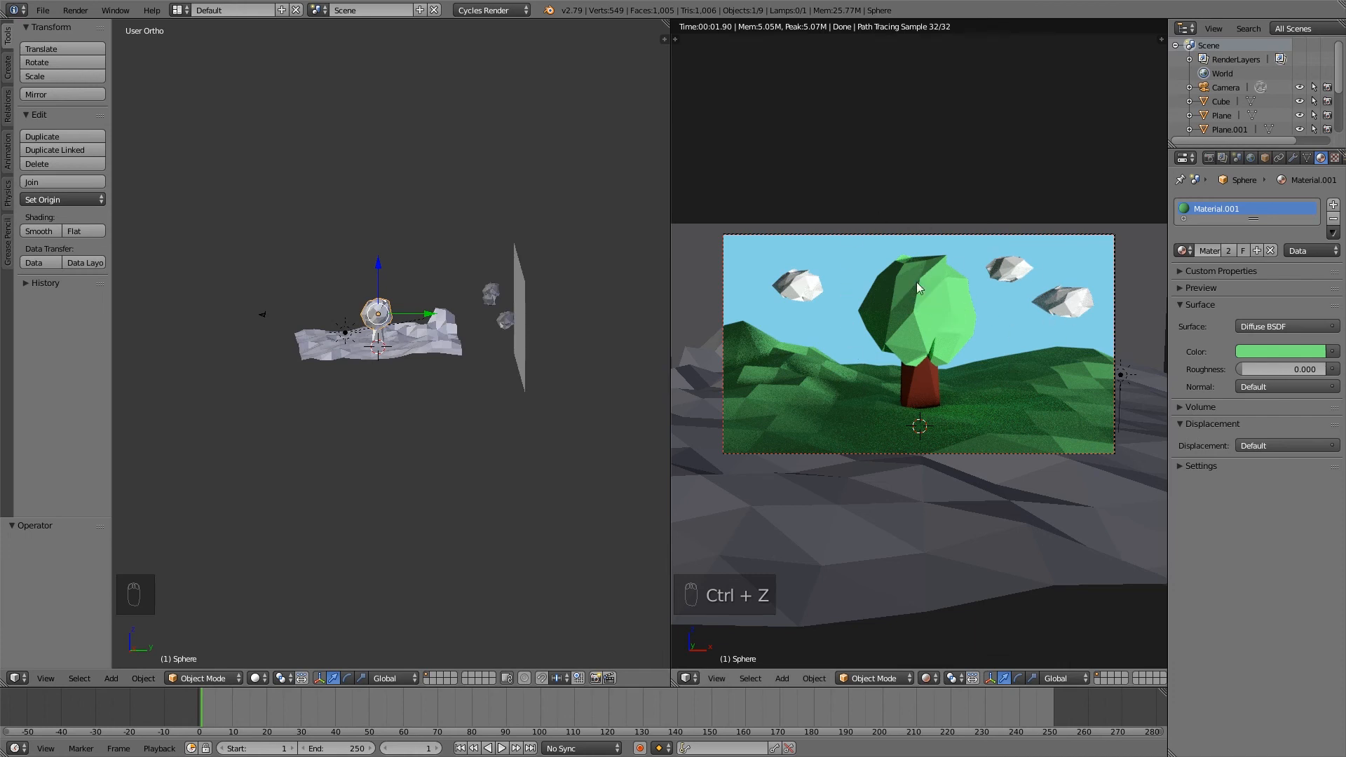
pyautogui.rightClick(263, 313)
pyautogui.keyDown('shift'); pyautogui.moveTo(263, 313); pyautogui.dragTo(364, 310, button='middle'); pyautogui.keyUp('shift')
pyautogui.scroll(3, 364, 309)
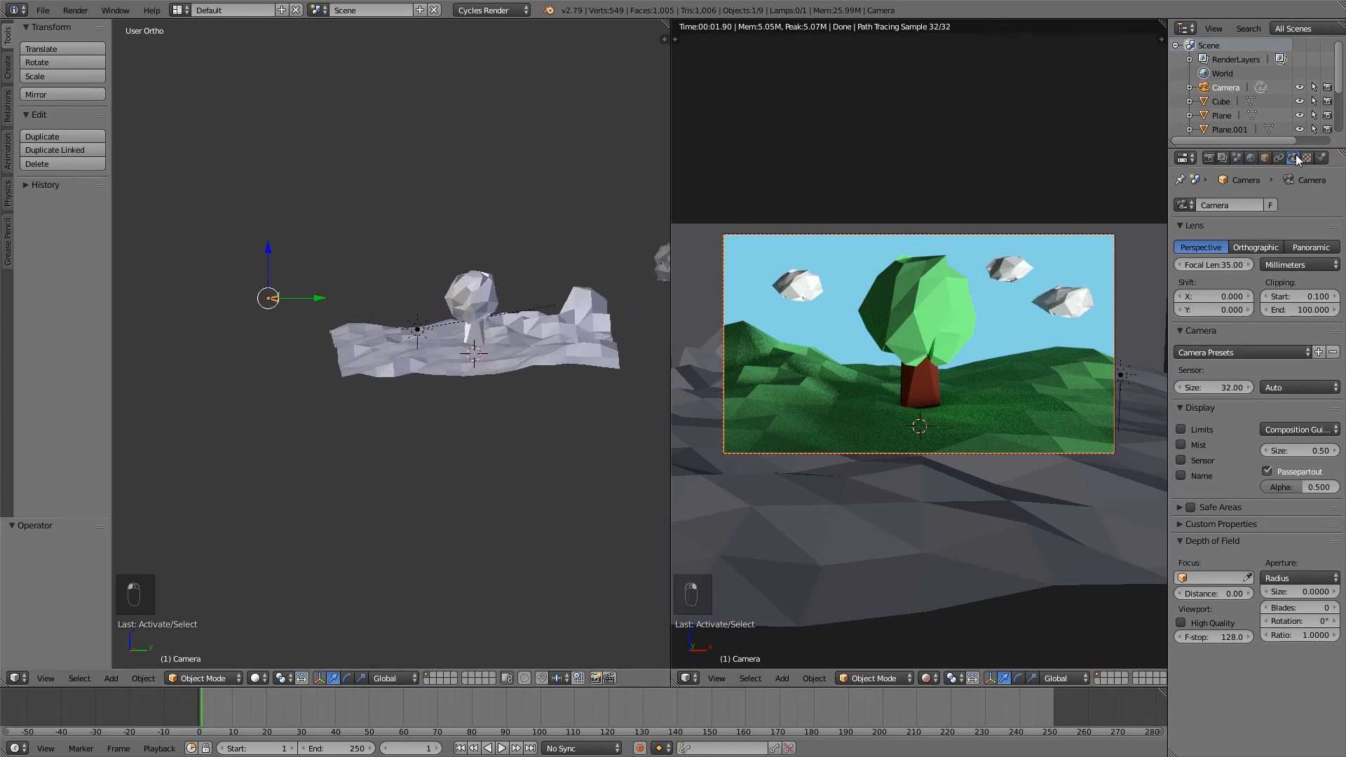
pyautogui.click(1182, 430)
pyautogui.click(1292, 577)
pyautogui.click(1295, 541)
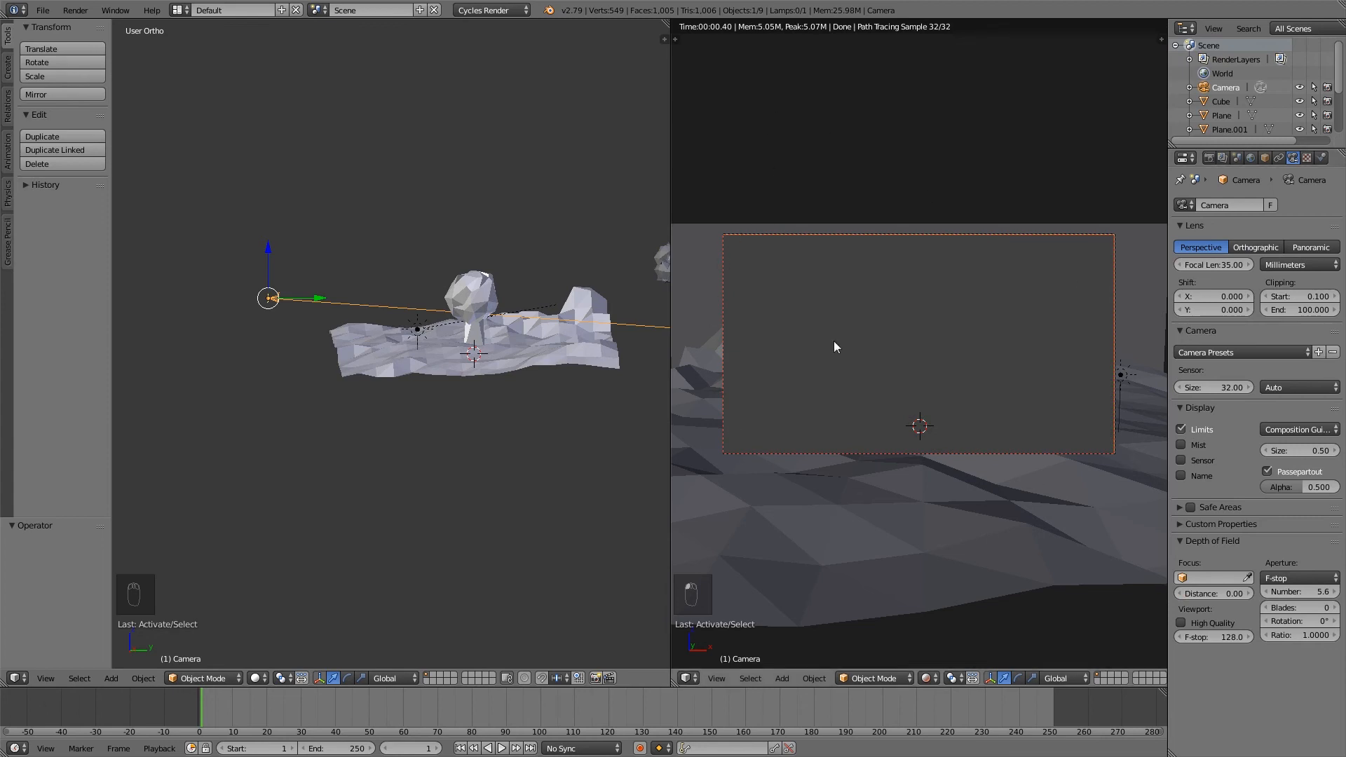
# Set the camera's focus distance to 18.48, checking from the side that the focus marker lies just in front of the tree crown.
pyautogui.keyDown('shift'); pyautogui.moveTo(287, 300); pyautogui.dragTo(379, 330, button='middle'); pyautogui.keyUp('shift')
pyautogui.scroll(8, 381, 329)
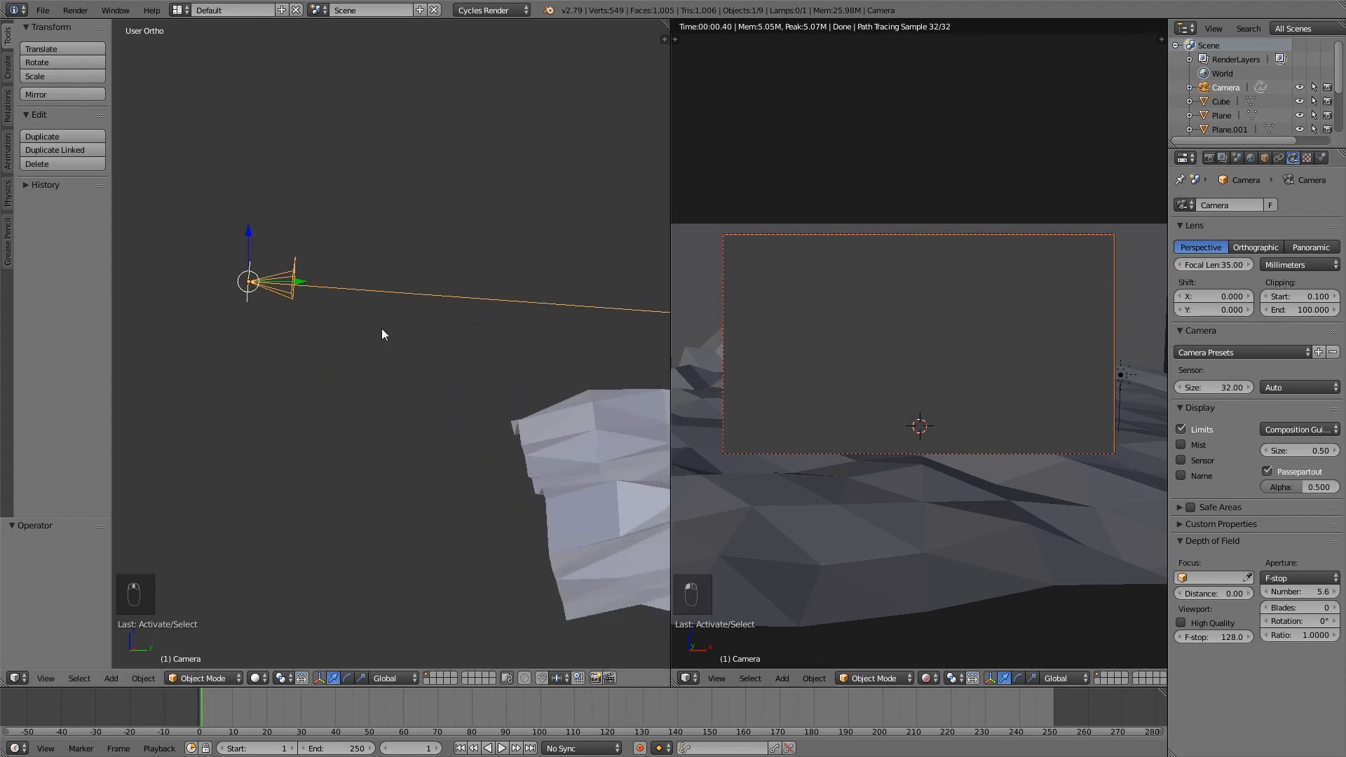
pyautogui.moveTo(258, 275); pyautogui.dragTo(220, 303, button='middle')
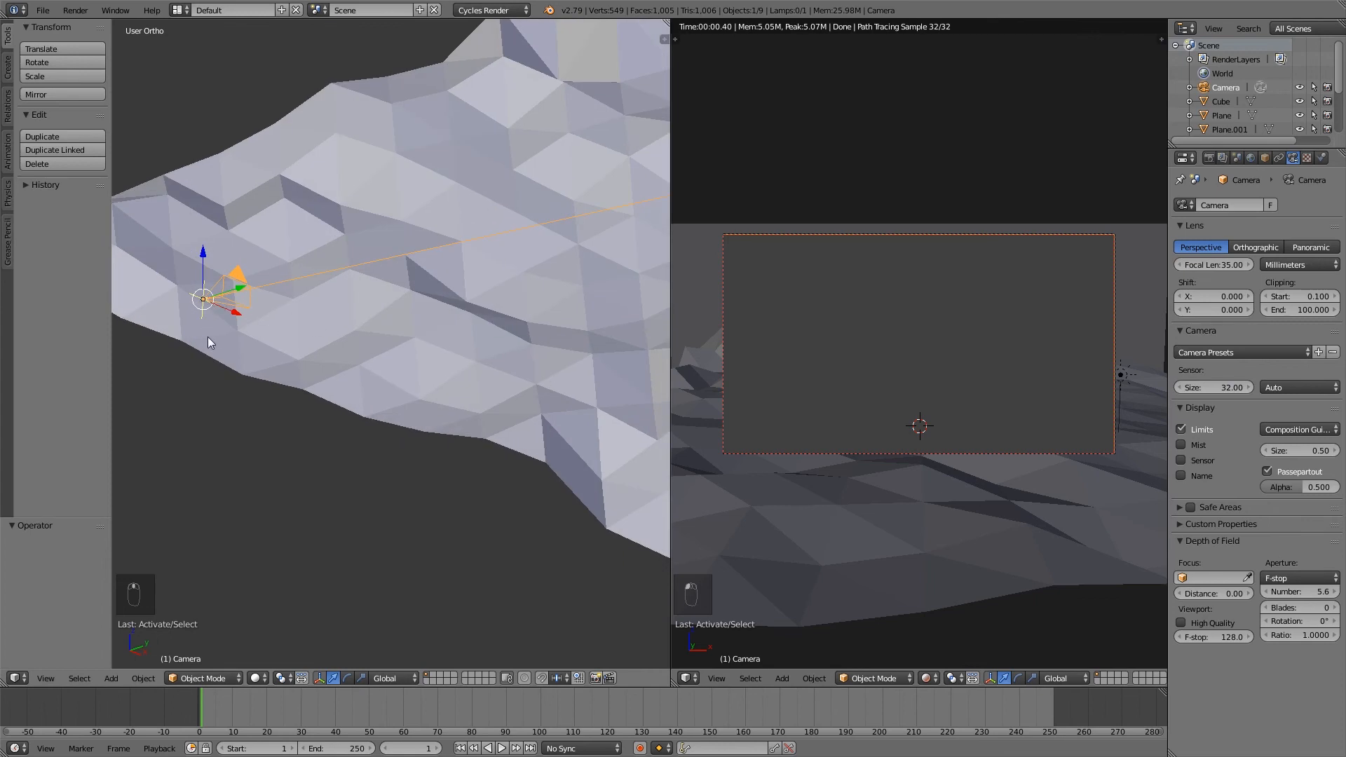
pyautogui.moveTo(410, 354); pyautogui.dragTo(239, 283, button='middle')
pyautogui.moveTo(473, 351); pyautogui.dragTo(544, 393, button='middle')
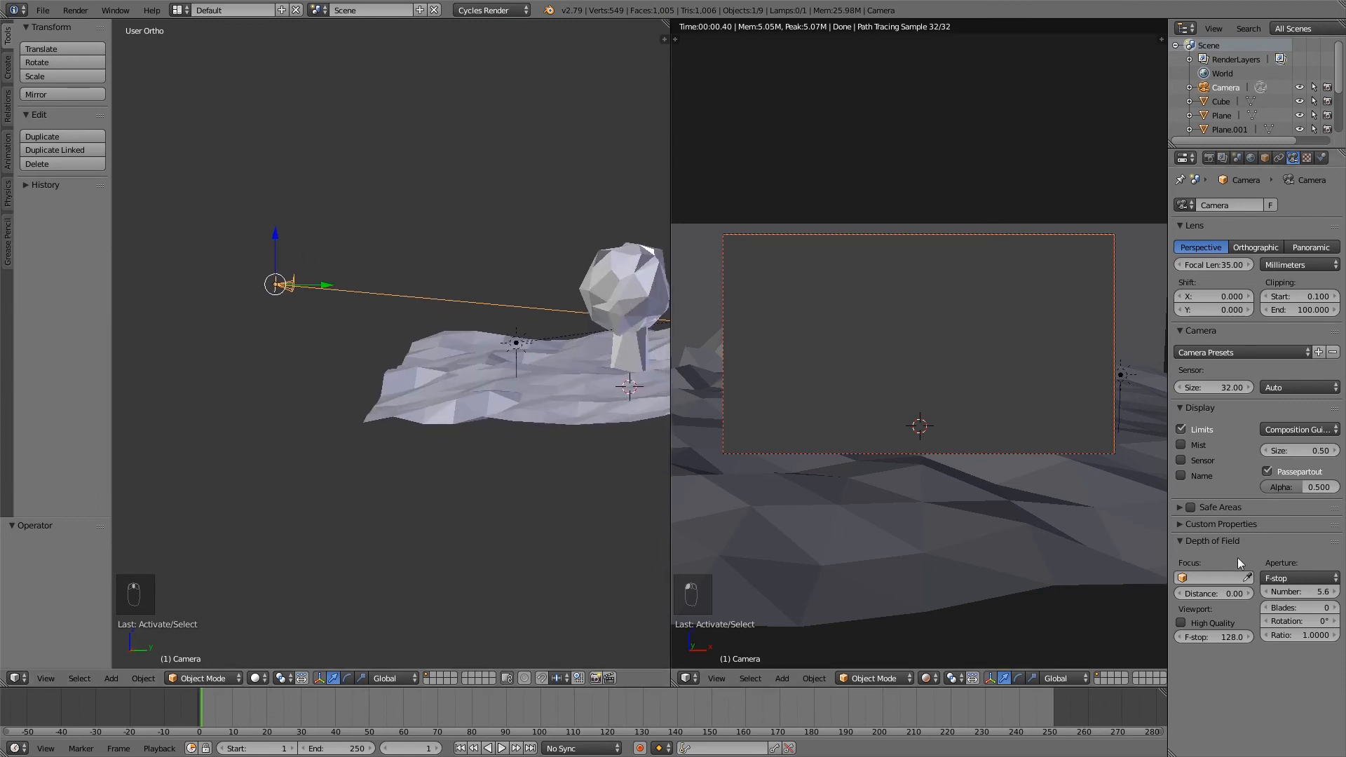
pyautogui.moveTo(1207, 591); pyautogui.dragTo(1301, 591)
pyautogui.press('KP_3')
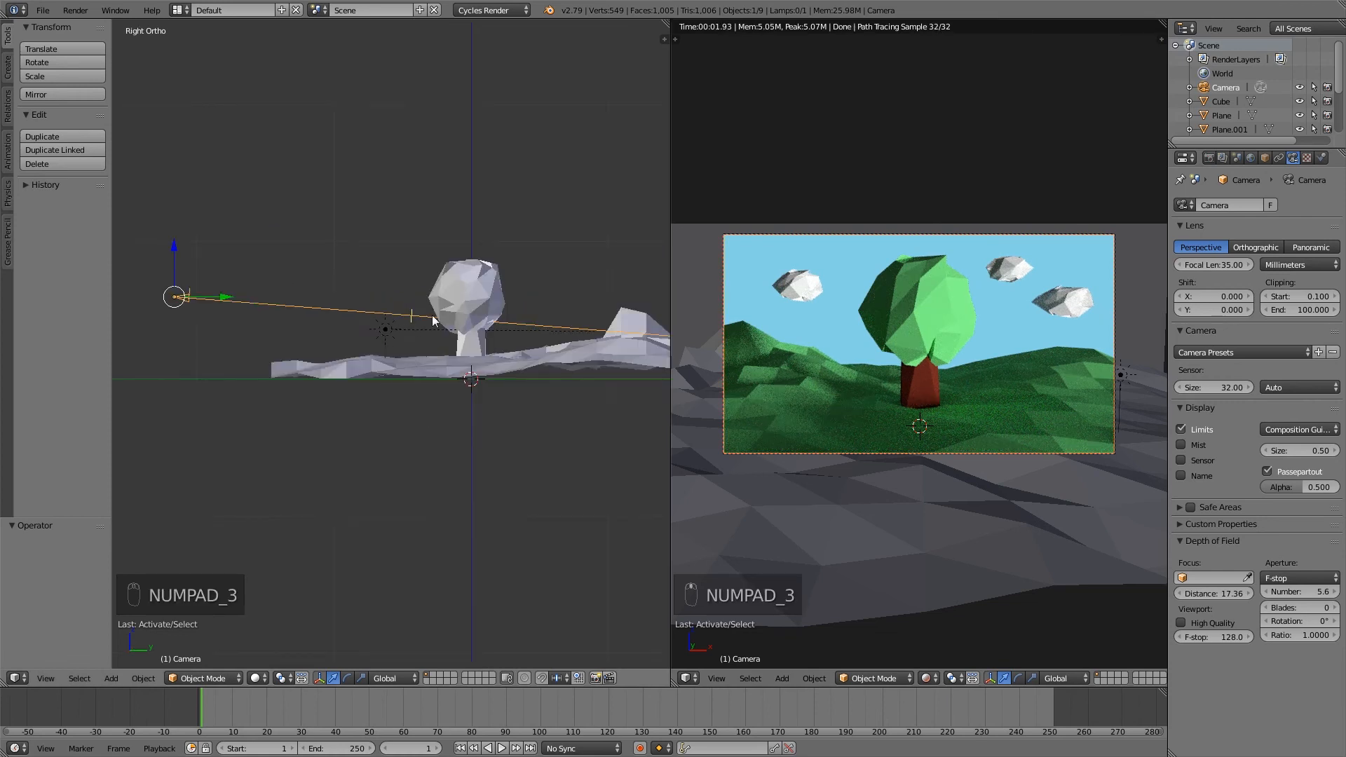
pyautogui.scroll(5, 431, 320)
pyautogui.scroll(1, 431, 316)
pyautogui.keyDown('shift'); pyautogui.moveTo(481, 227); pyautogui.dragTo(384, 264, button='middle'); pyautogui.keyUp('shift')
pyautogui.scroll(2, 340, 281)
pyautogui.scroll(3, 376, 270)
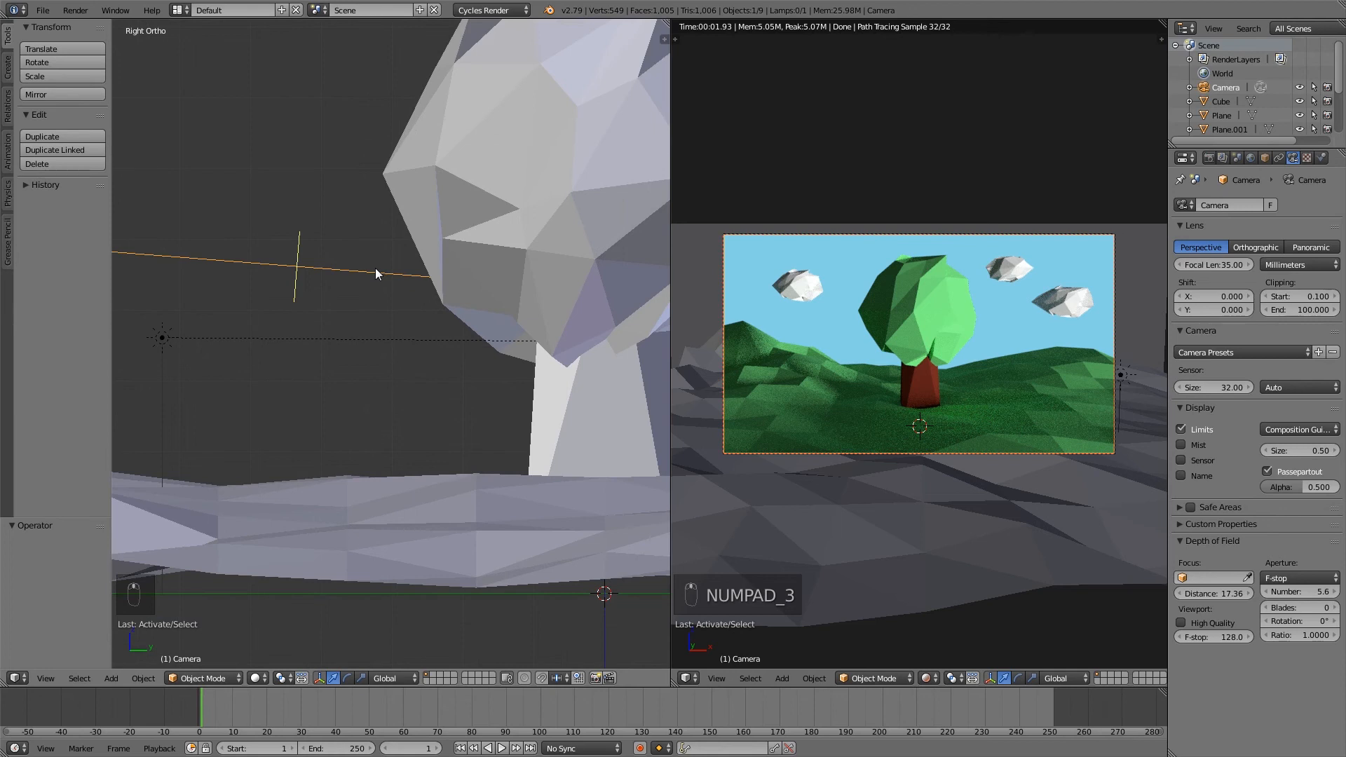
pyautogui.moveTo(1197, 592); pyautogui.dragTo(1268, 592)
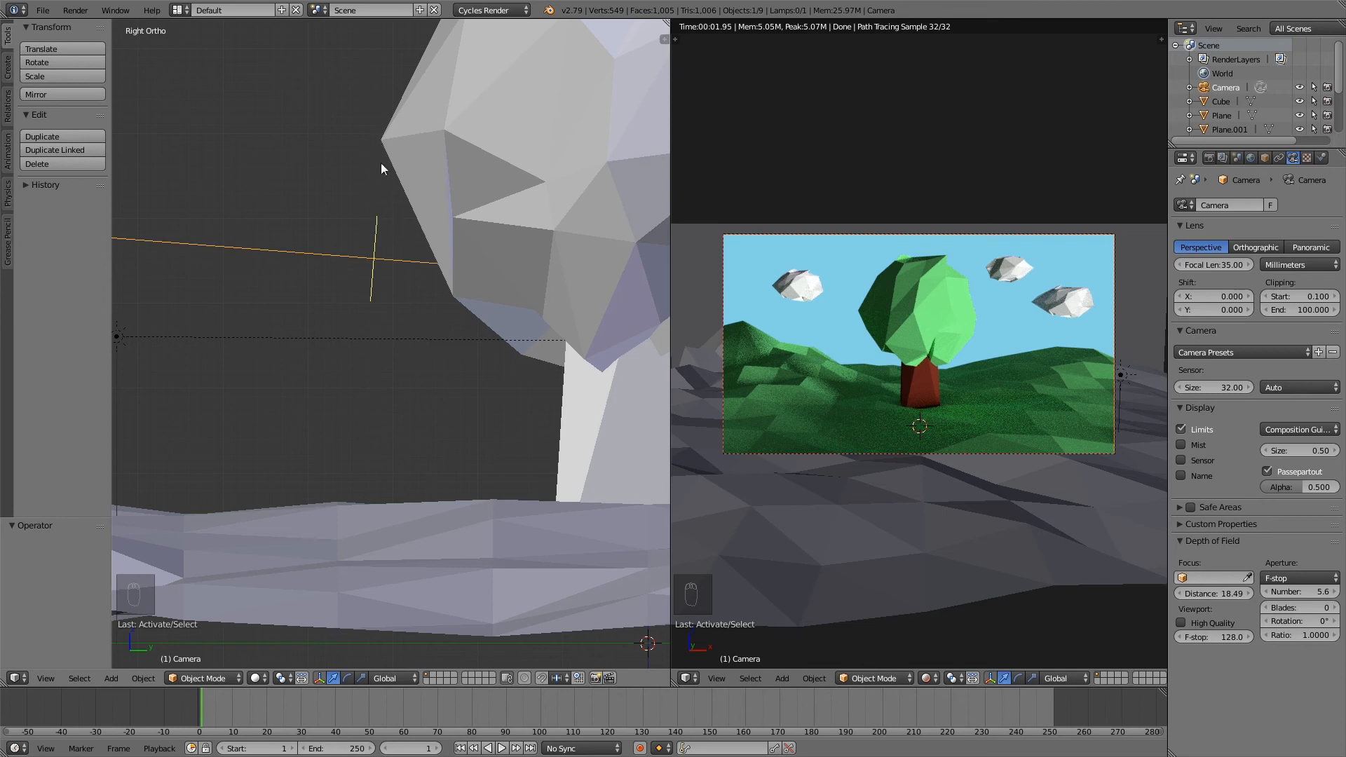
pyautogui.moveTo(1215, 594)
pyautogui.mouseDown()
pyautogui.moveTo(1271, 595)
pyautogui.moveTo(1216, 594)
pyautogui.mouseUp()
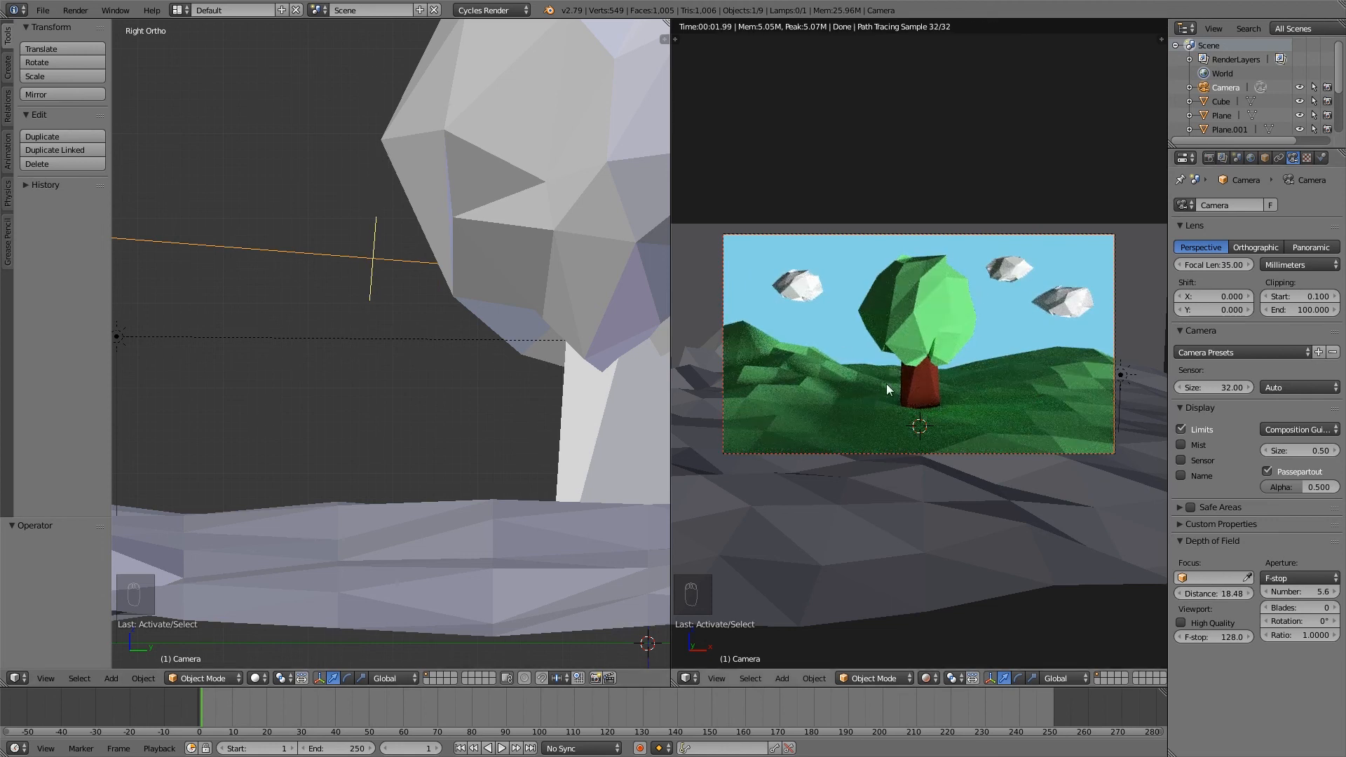
# Lower the camera's aperture F-stop number to 0.1 to blur the clouds and distant hills.
pyautogui.moveTo(371, 270); pyautogui.dragTo(527, 267, button='middle')
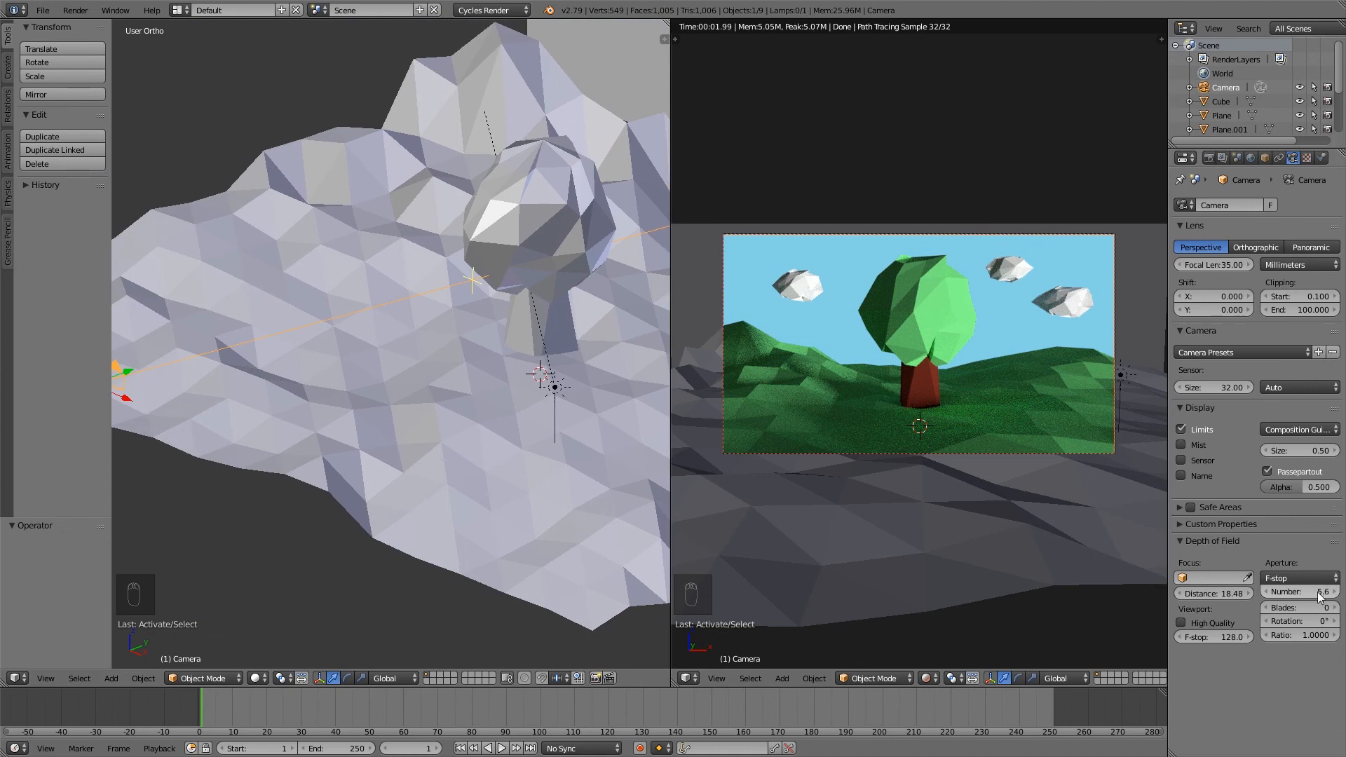
pyautogui.moveTo(1320, 594); pyautogui.dragTo(1282, 594)
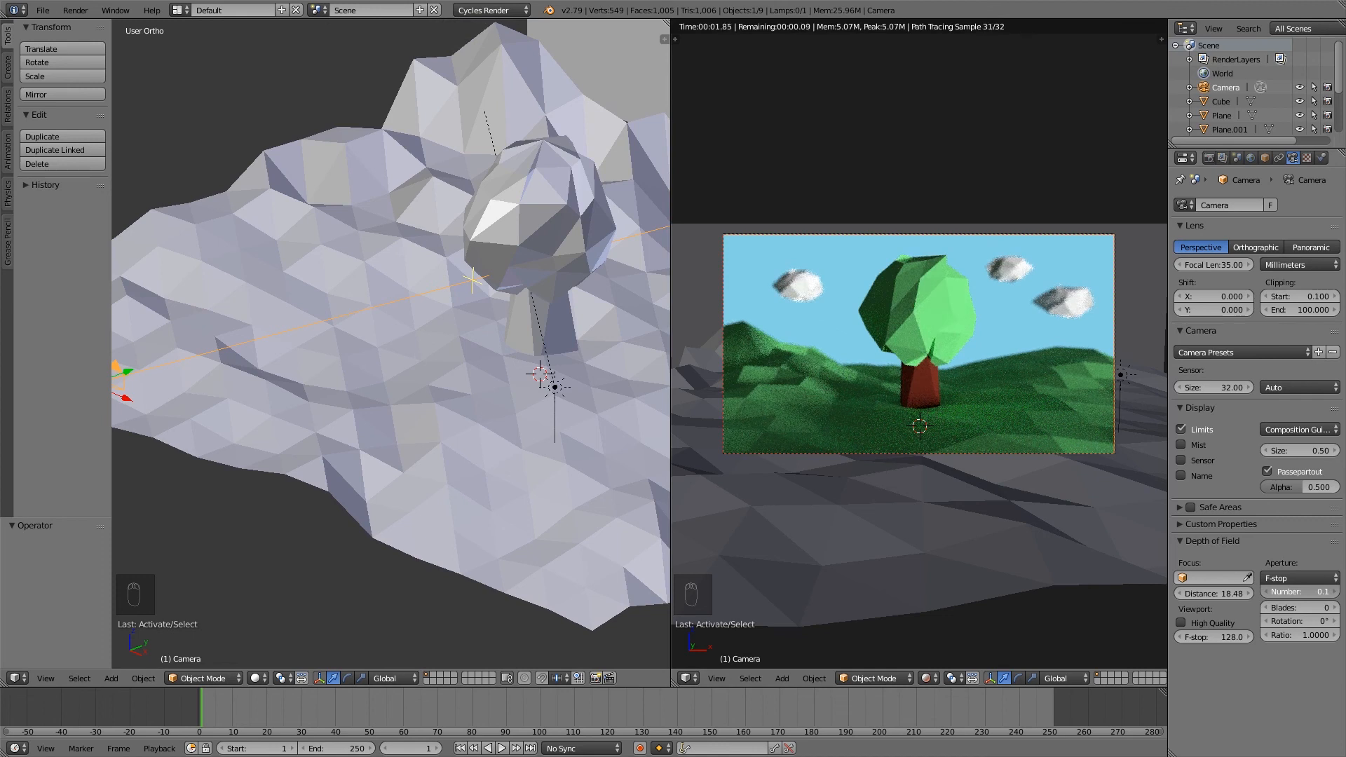
pyautogui.moveTo(1282, 594); pyautogui.dragTo(1278, 594)
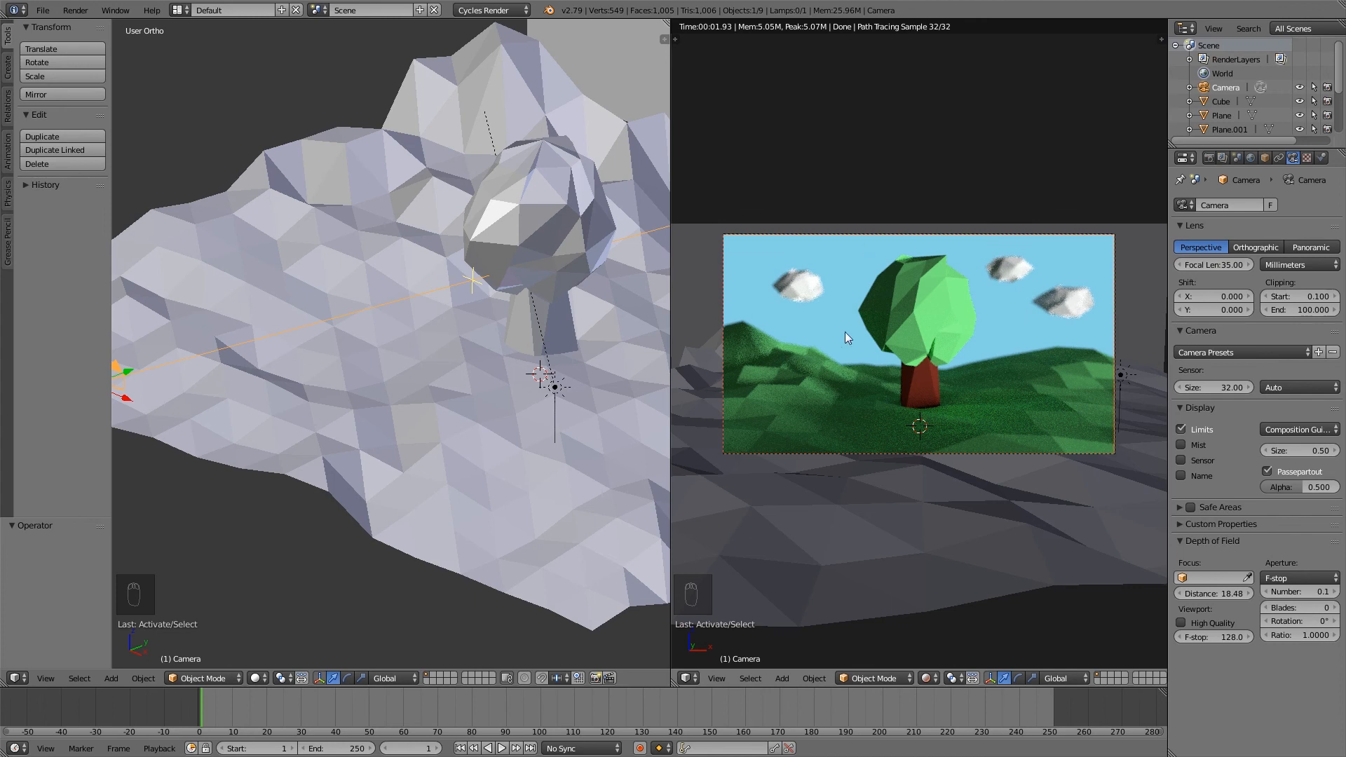
# Select the tree's crown.
pyautogui.moveTo(594, 427); pyautogui.dragTo(528, 401, button='middle')
pyautogui.scroll(-5, 548, 409)
pyautogui.rightClick(459, 309)
pyautogui.moveTo(491, 330); pyautogui.dragTo(452, 351, button='middle')
pyautogui.moveTo(579, 355); pyautogui.dragTo(596, 338, button='middle')
# Set the Cycles render device to GPU Compute.
pyautogui.click(1209, 157)
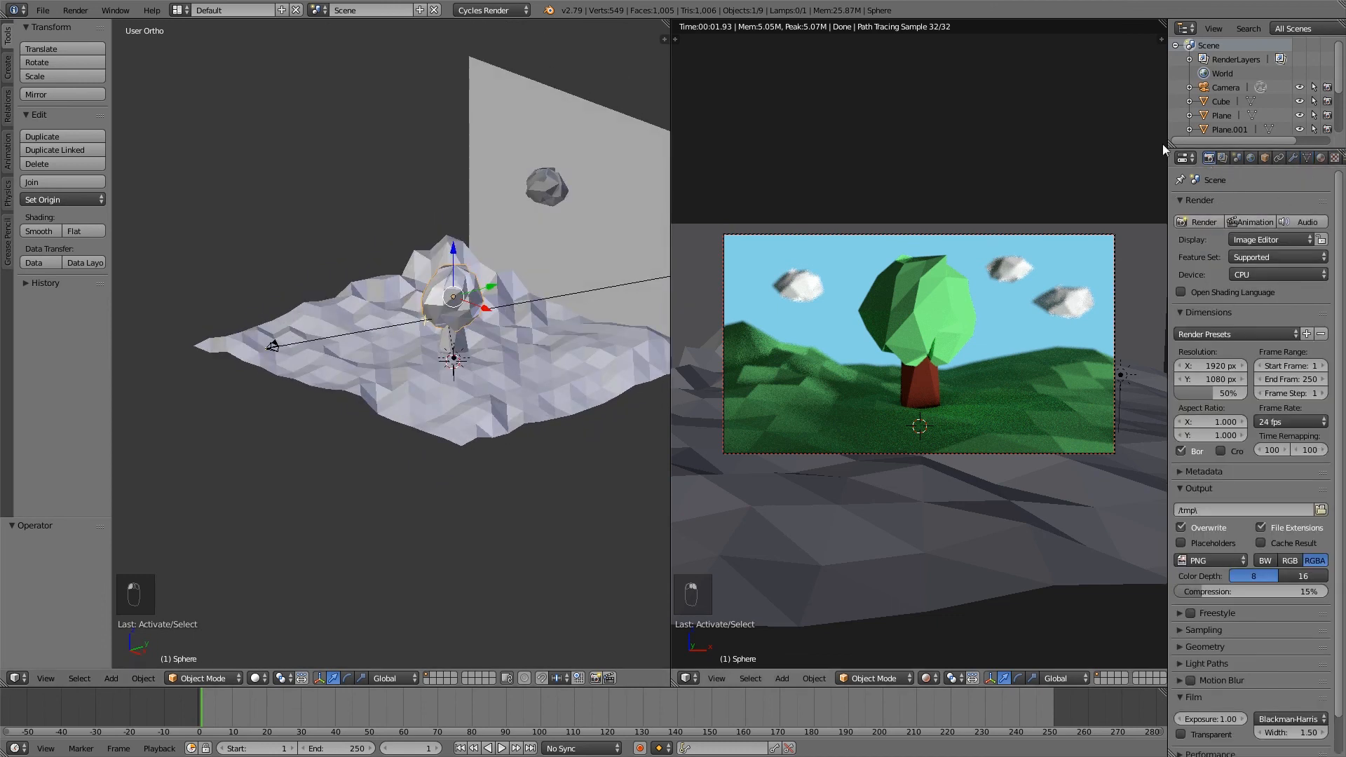
pyautogui.click(1259, 273)
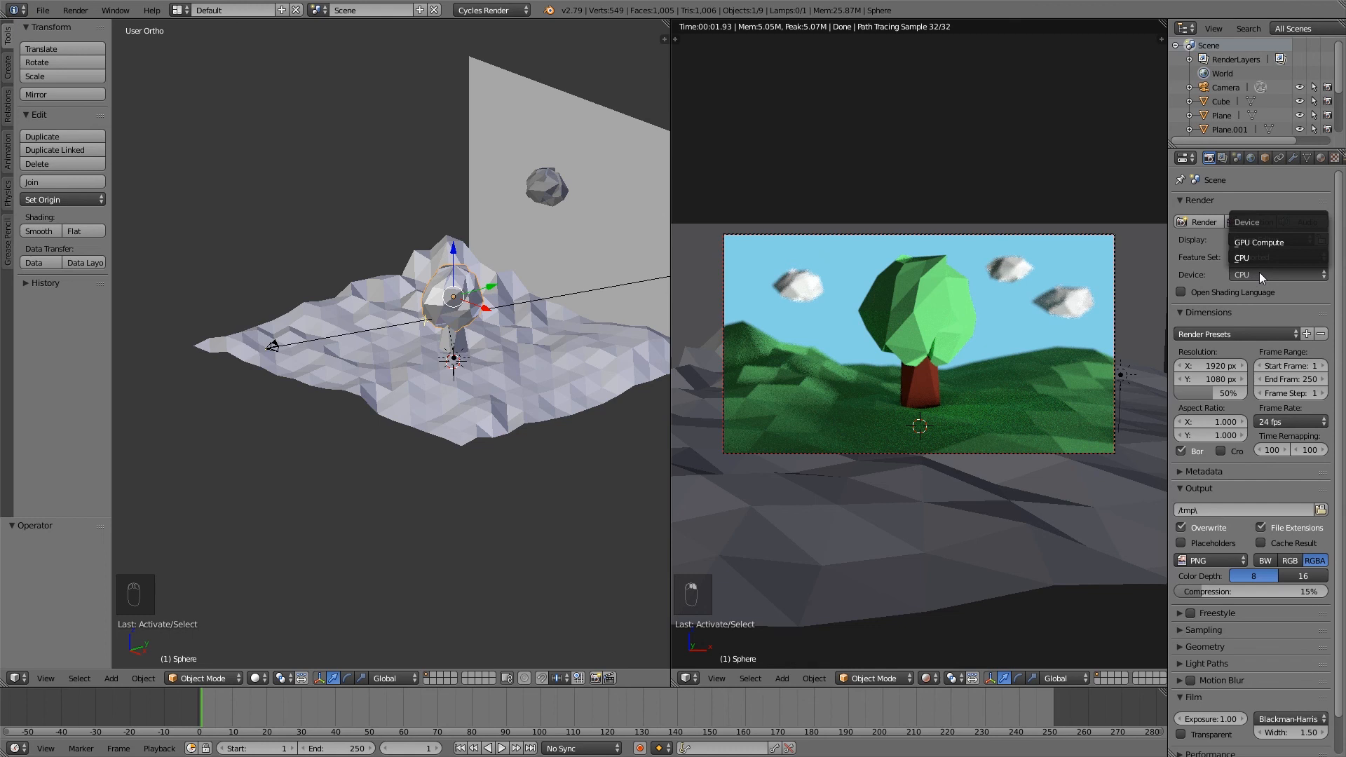
pyautogui.click(1259, 273)
pyautogui.click(1259, 273)
pyautogui.click(1263, 241)
# Set the render samples to 500 and the render resolution scale to 100%.
pyautogui.scroll(-1, 1205, 420)
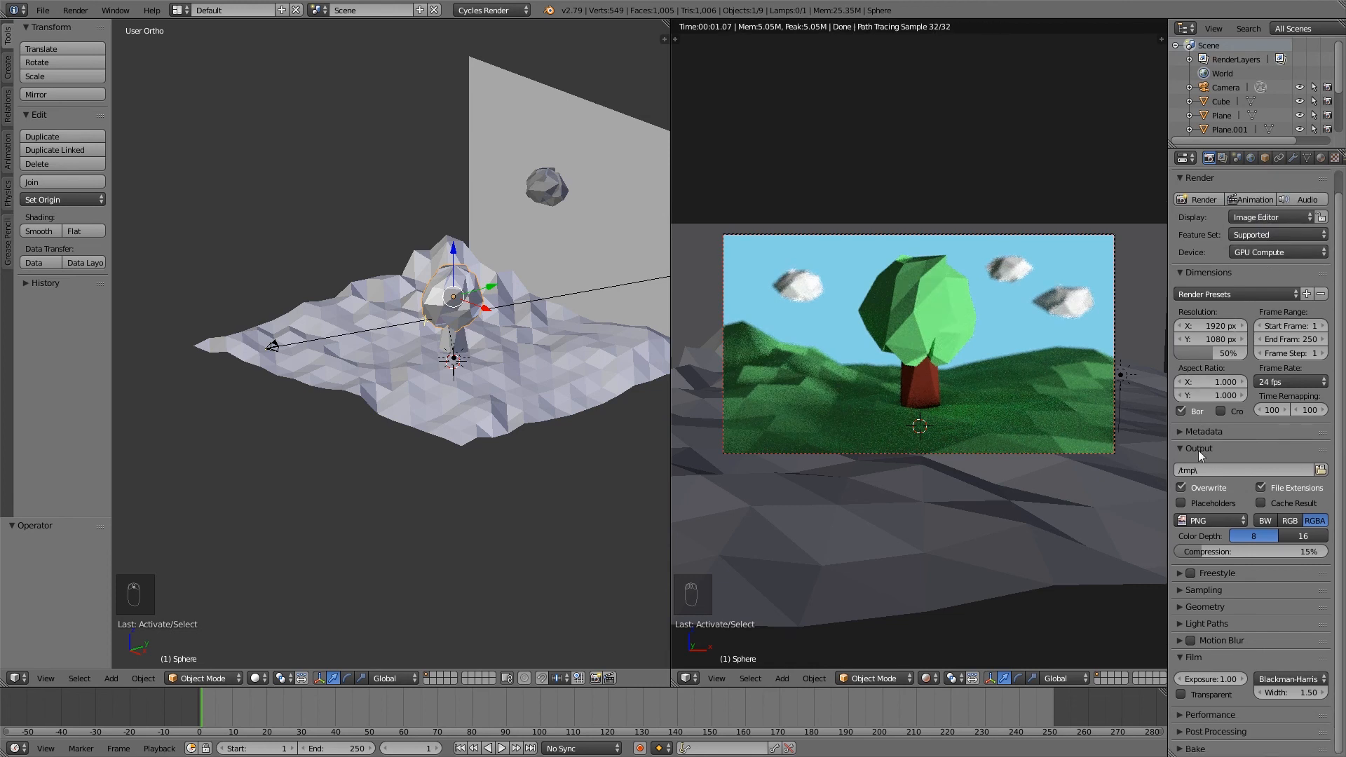
pyautogui.click(1182, 591)
pyautogui.click(1302, 659)
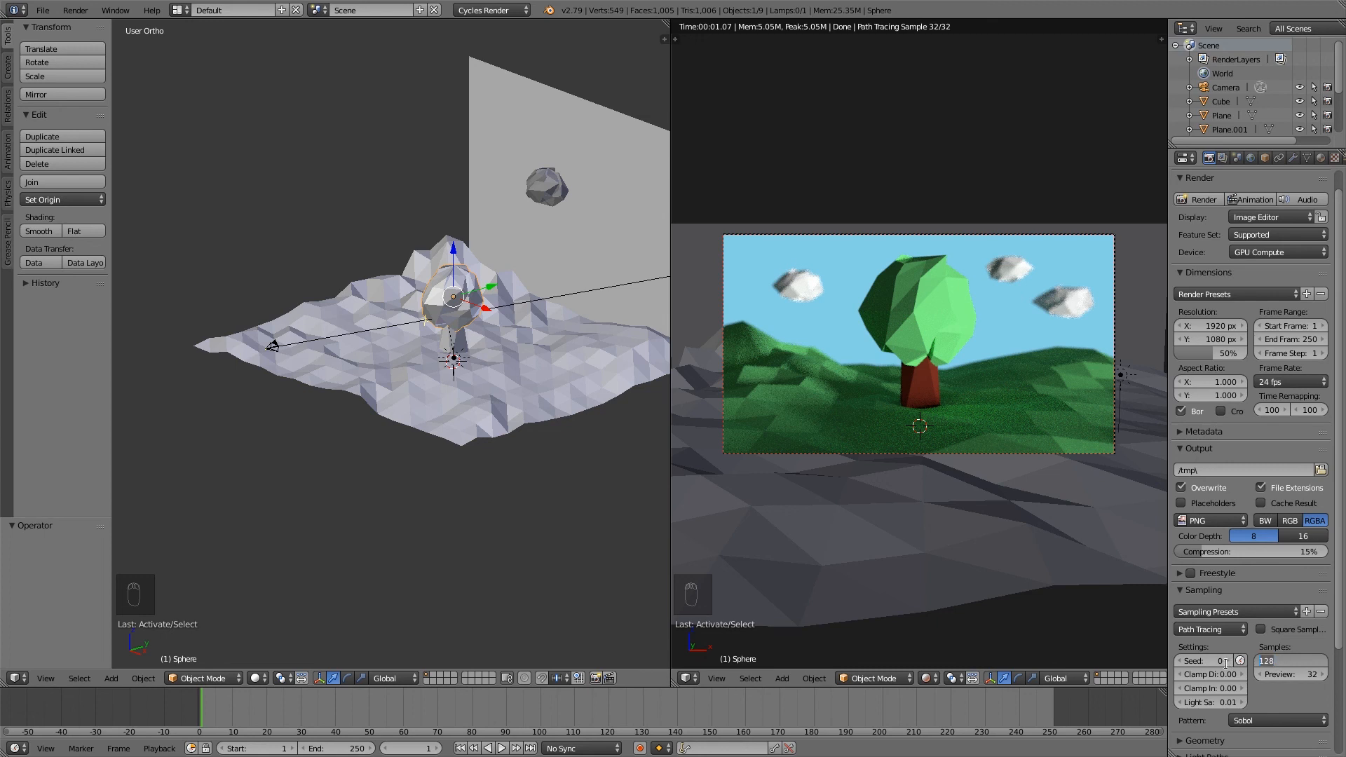
pyautogui.write('3')
pyautogui.press('BackSpace')
pyautogui.write('500')
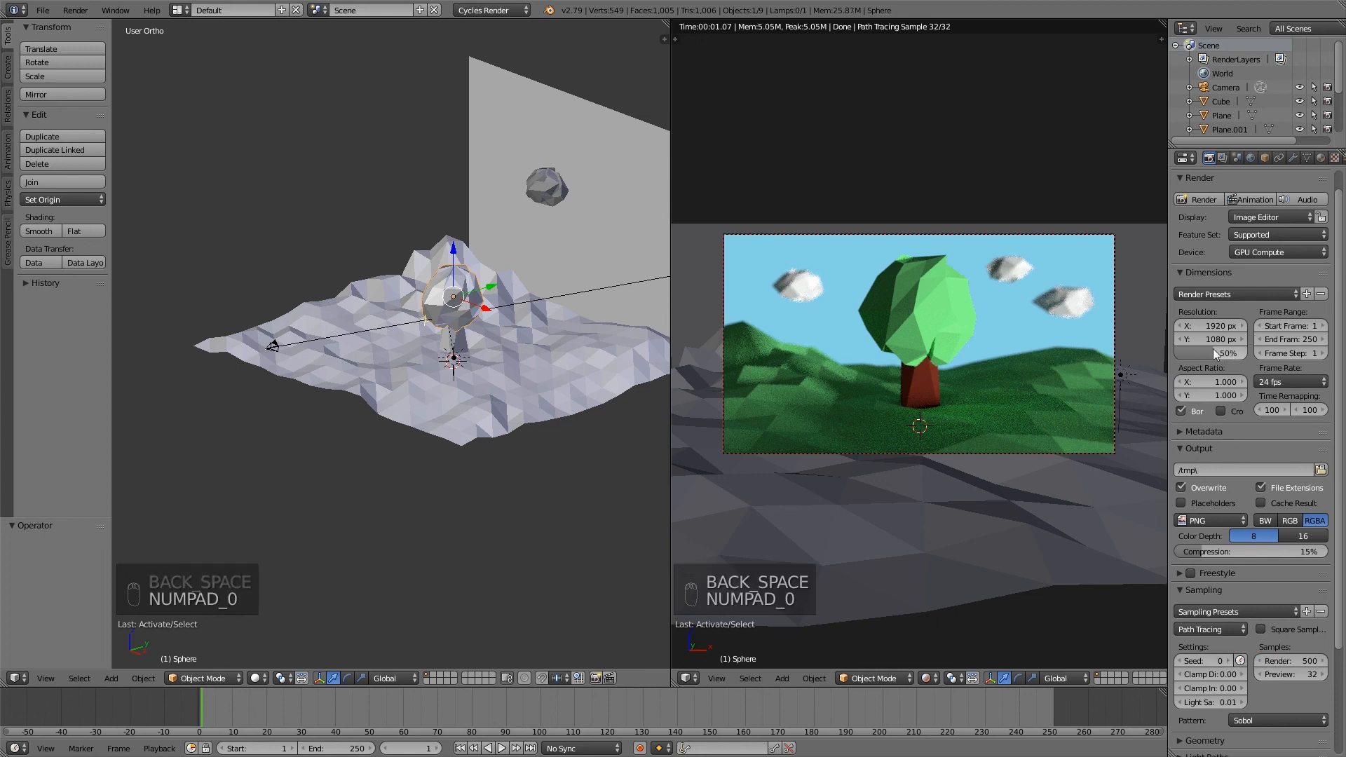
pyautogui.moveTo(1214, 353); pyautogui.dragTo(1247, 352)
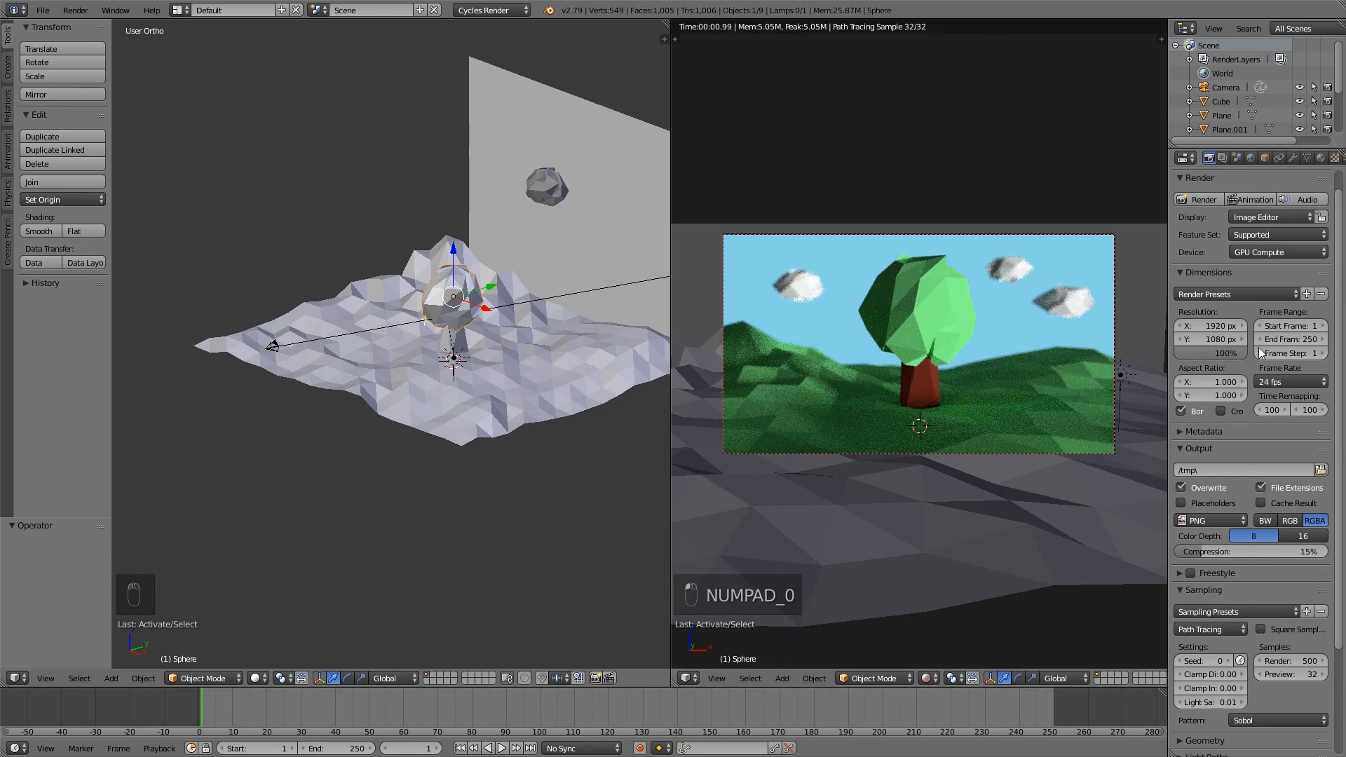
# Set the render tile size to 32 in both X and Y in the performance settings.
pyautogui.scroll(-2, 1286, 588)
pyautogui.scroll(-3, 1284, 586)
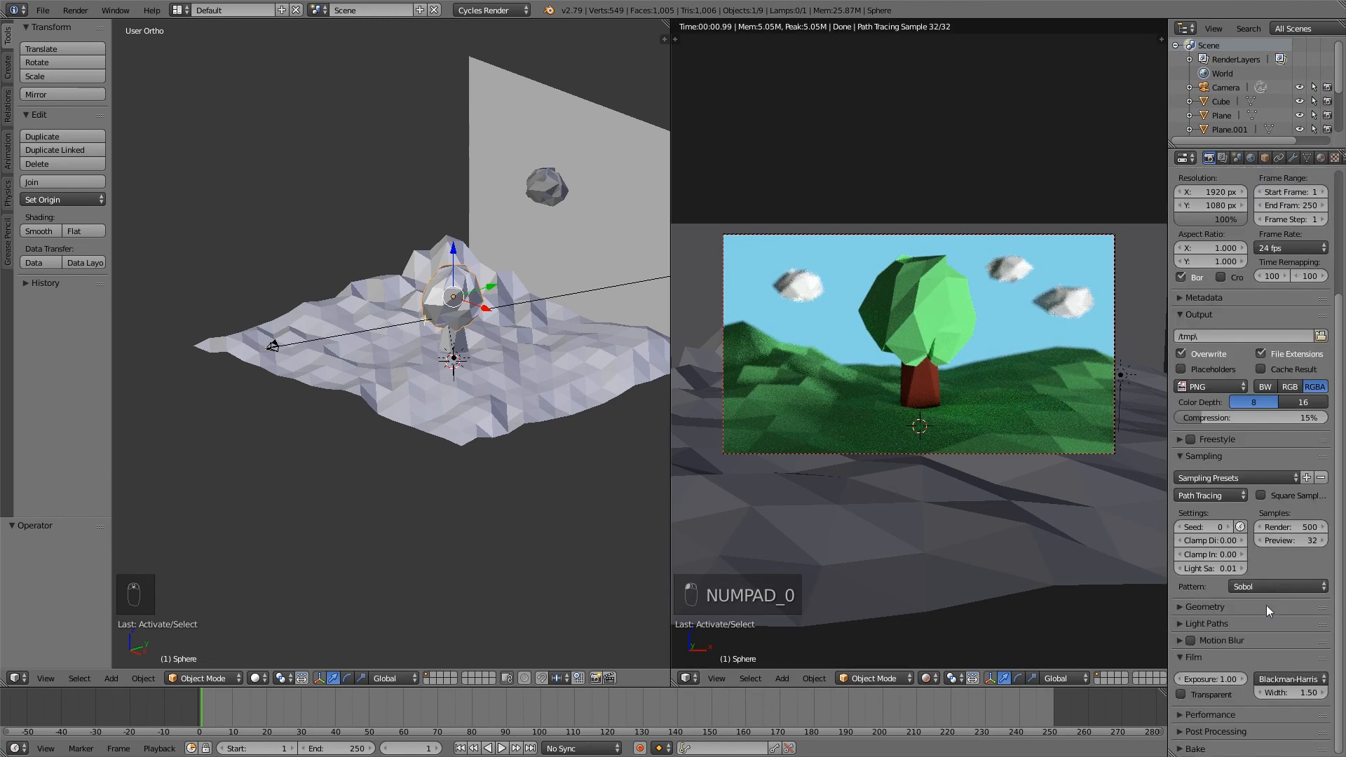
pyautogui.click(1176, 715)
pyautogui.scroll(-2, 1208, 671)
pyautogui.scroll(-2, 1209, 671)
pyautogui.click(1227, 657)
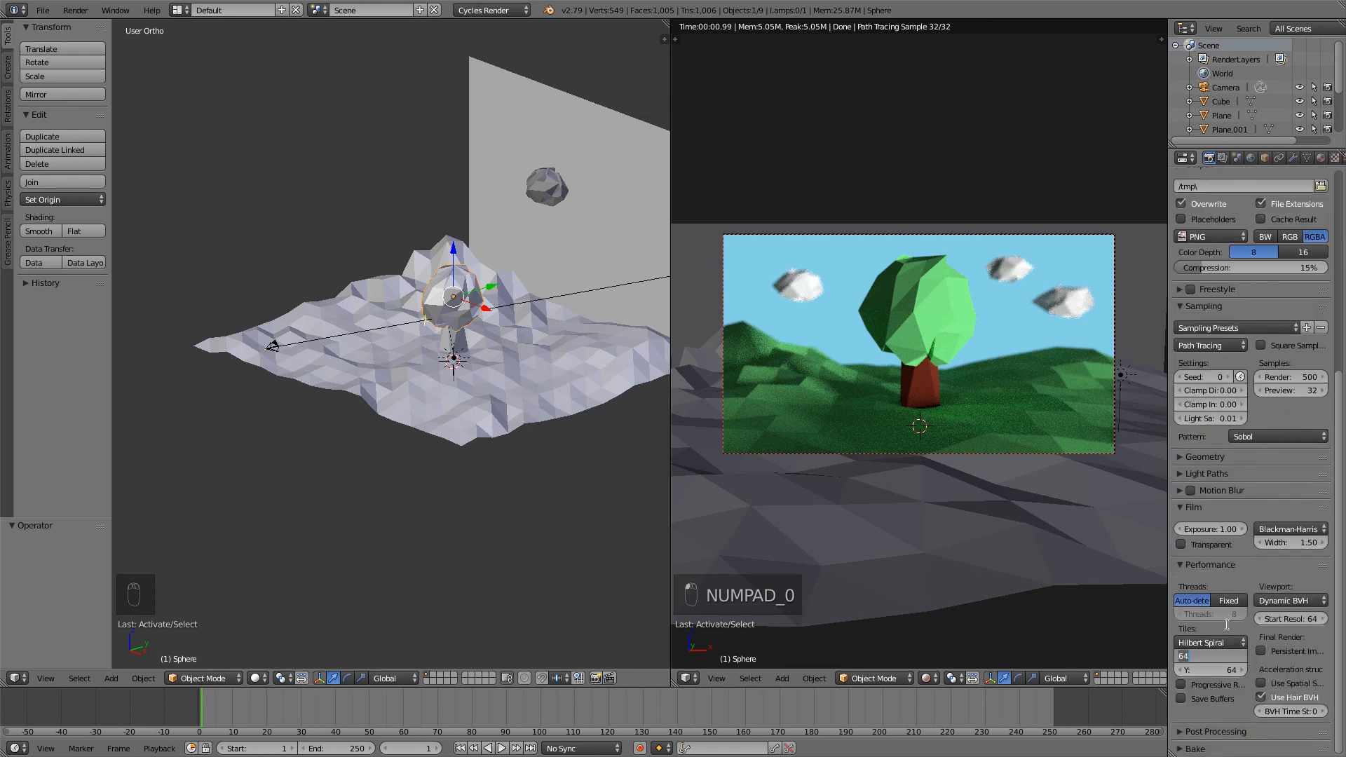
pyautogui.click(1227, 624)
pyautogui.click(1231, 657)
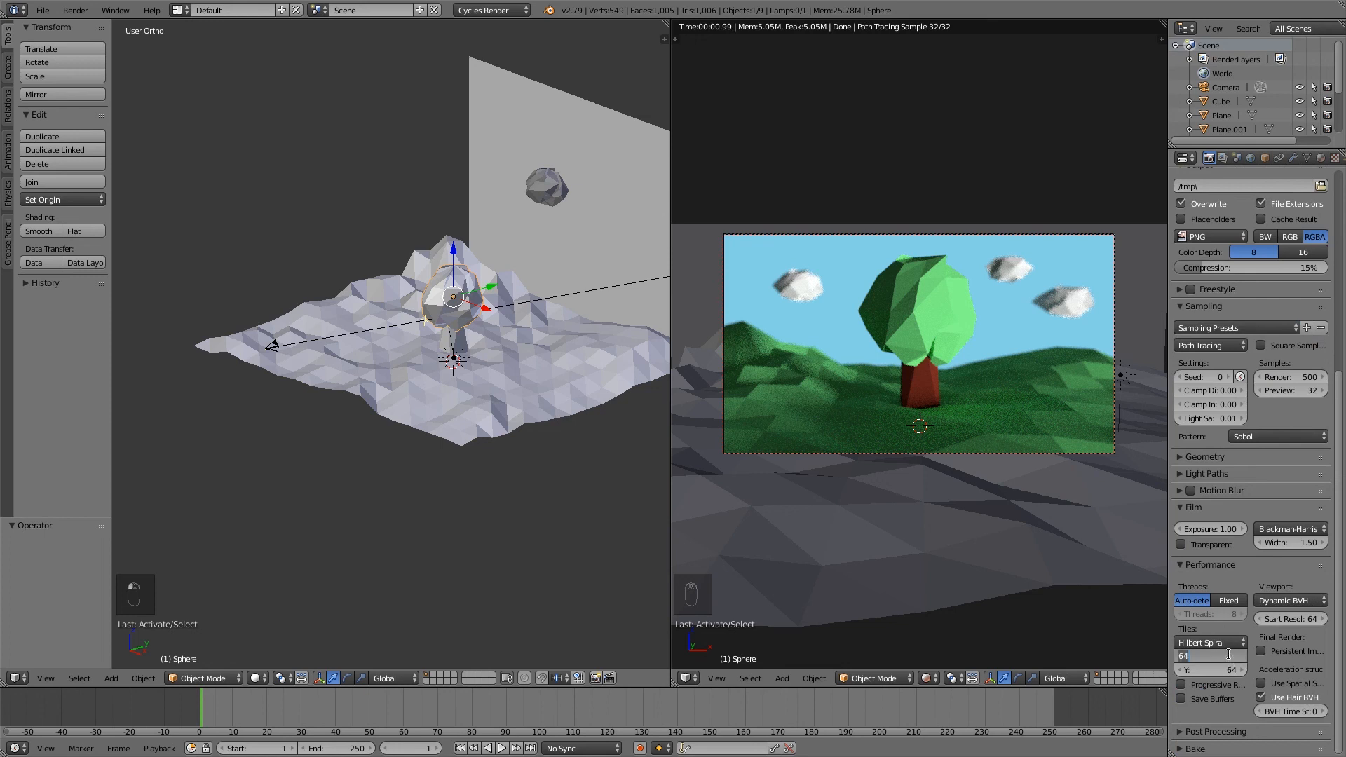
pyautogui.write('32')
pyautogui.press('Return')
pyautogui.click(1225, 667)
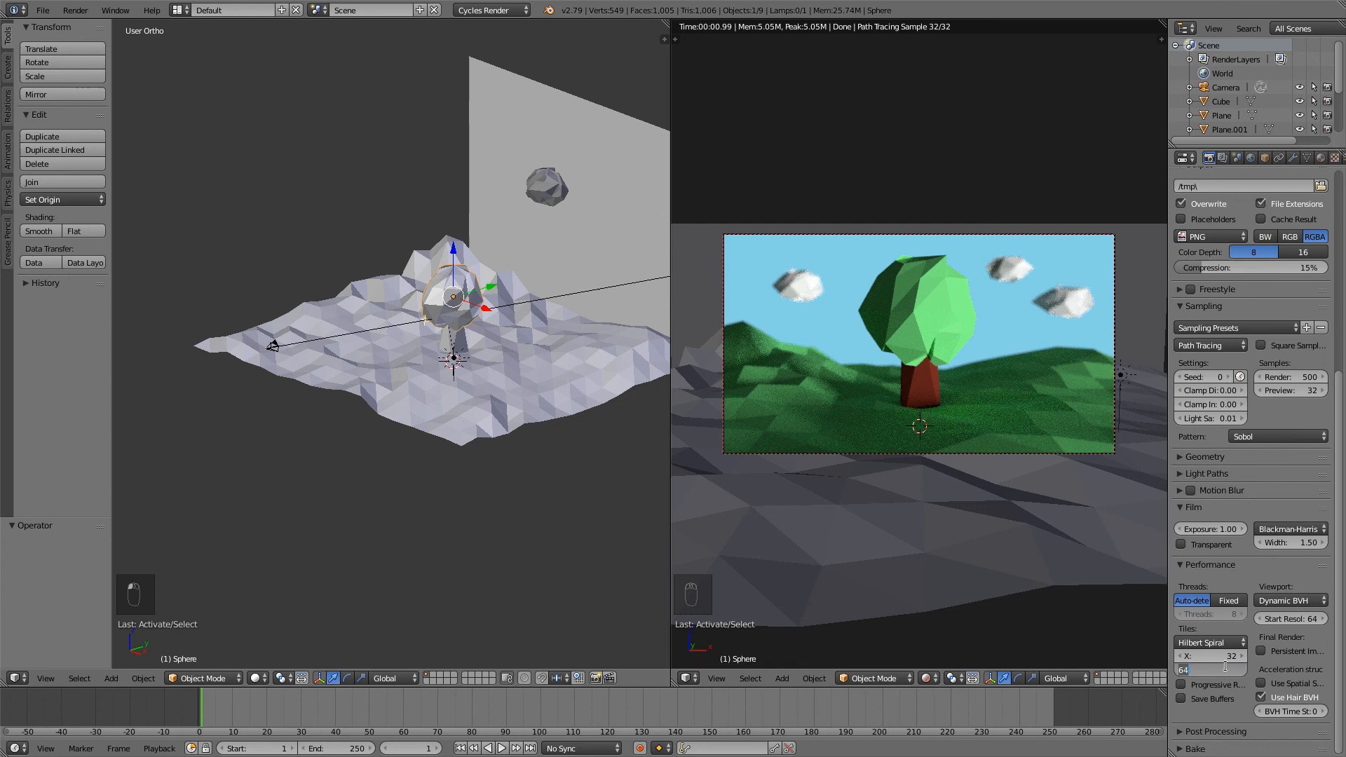
pyautogui.write('32')
pyautogui.press('Return')
# Set the render tile size to 512 in both X and Y.
pyautogui.click(1225, 657)
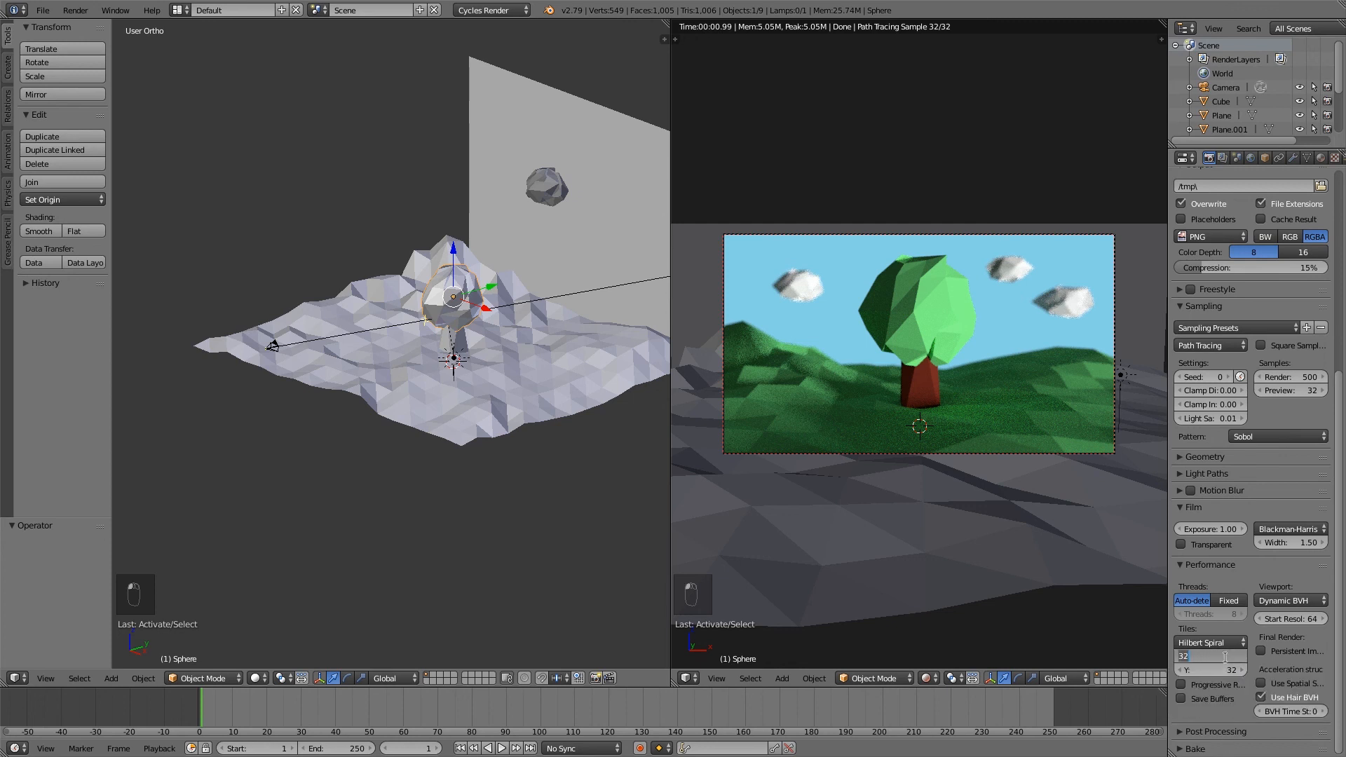
pyautogui.write('512')
pyautogui.press('Return')
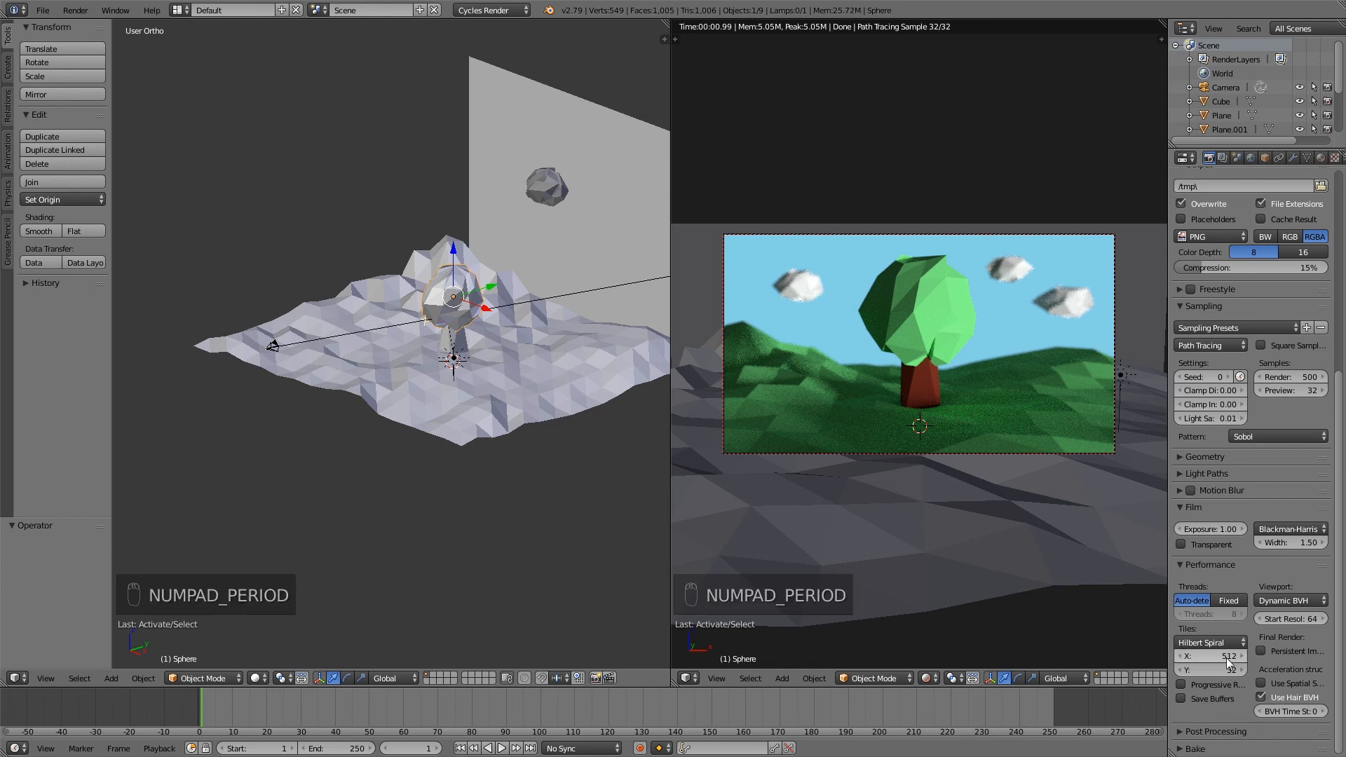
pyautogui.click(1231, 669)
pyautogui.write('51')
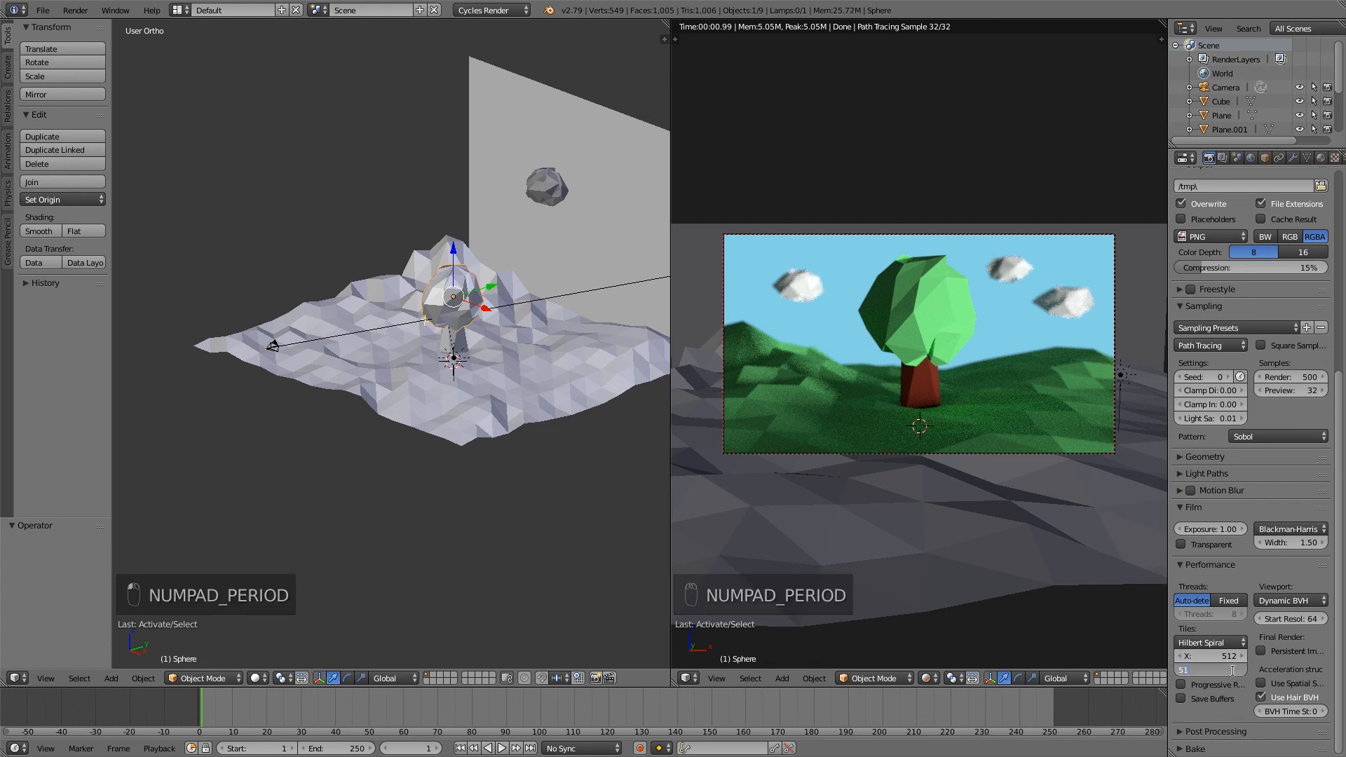
pyautogui.write('2')
pyautogui.press('Return')
# Save the project file and render the final image from the camera.
pyautogui.hotkey('ctrl', 's')
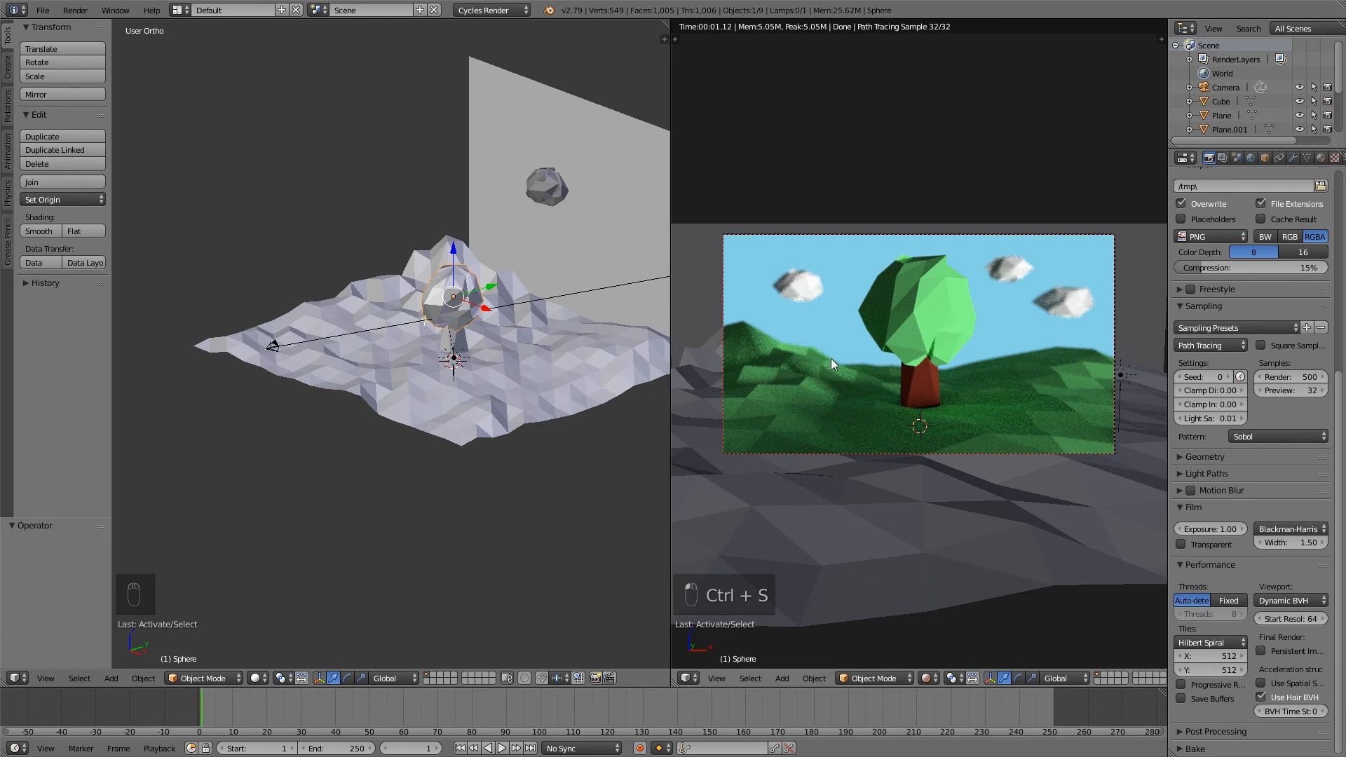
pyautogui.press('F12')
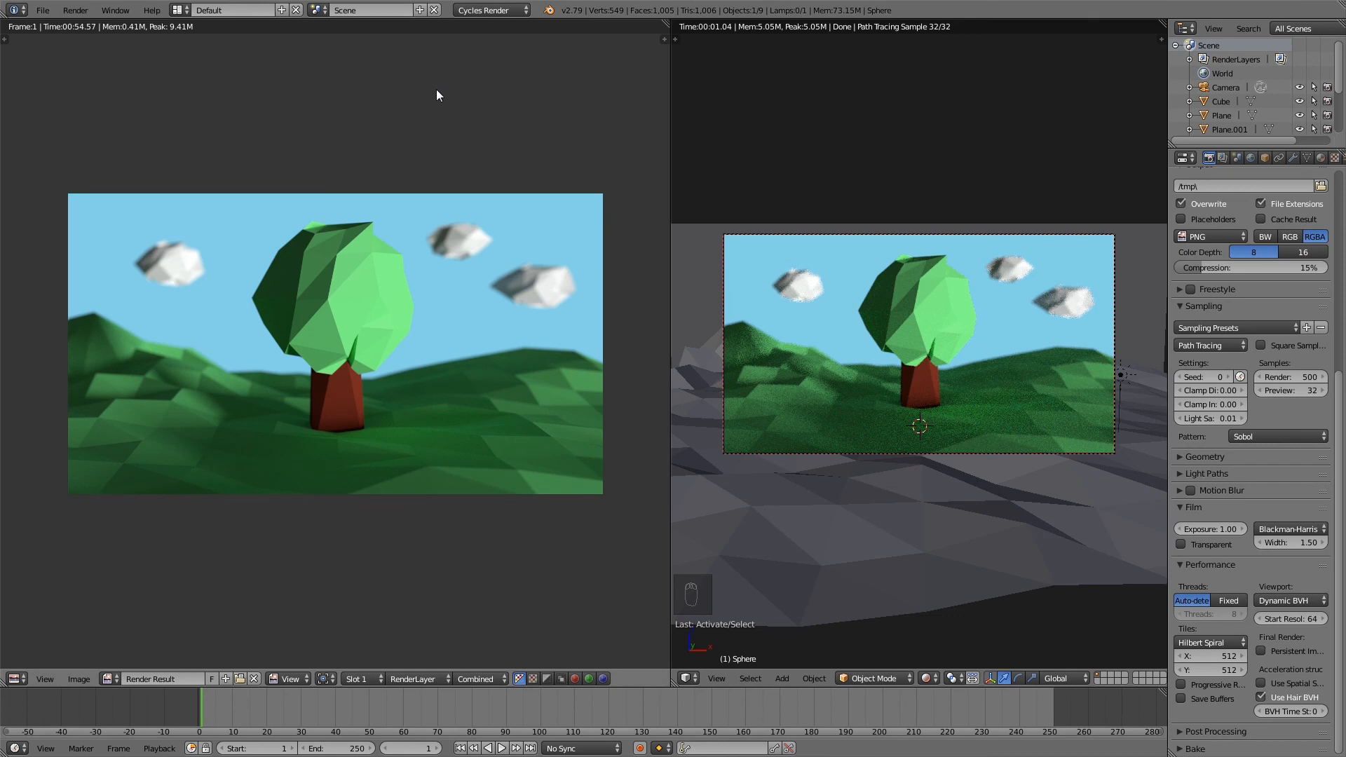
# Save the rendered image to the Desktop as a PNG file named tree.
pyautogui.press('F3')
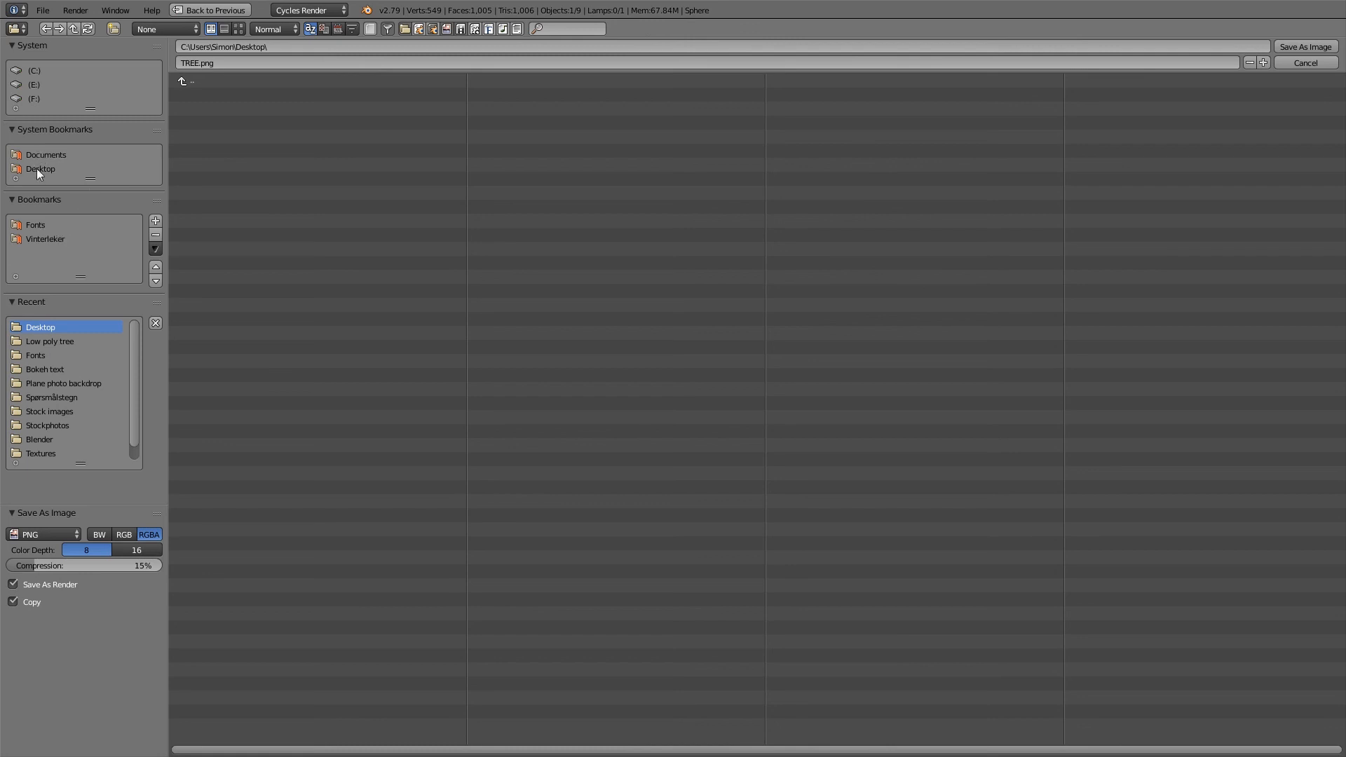
pyautogui.click(198, 63)
pyautogui.hotkey('ctrl', 'BackSpace')
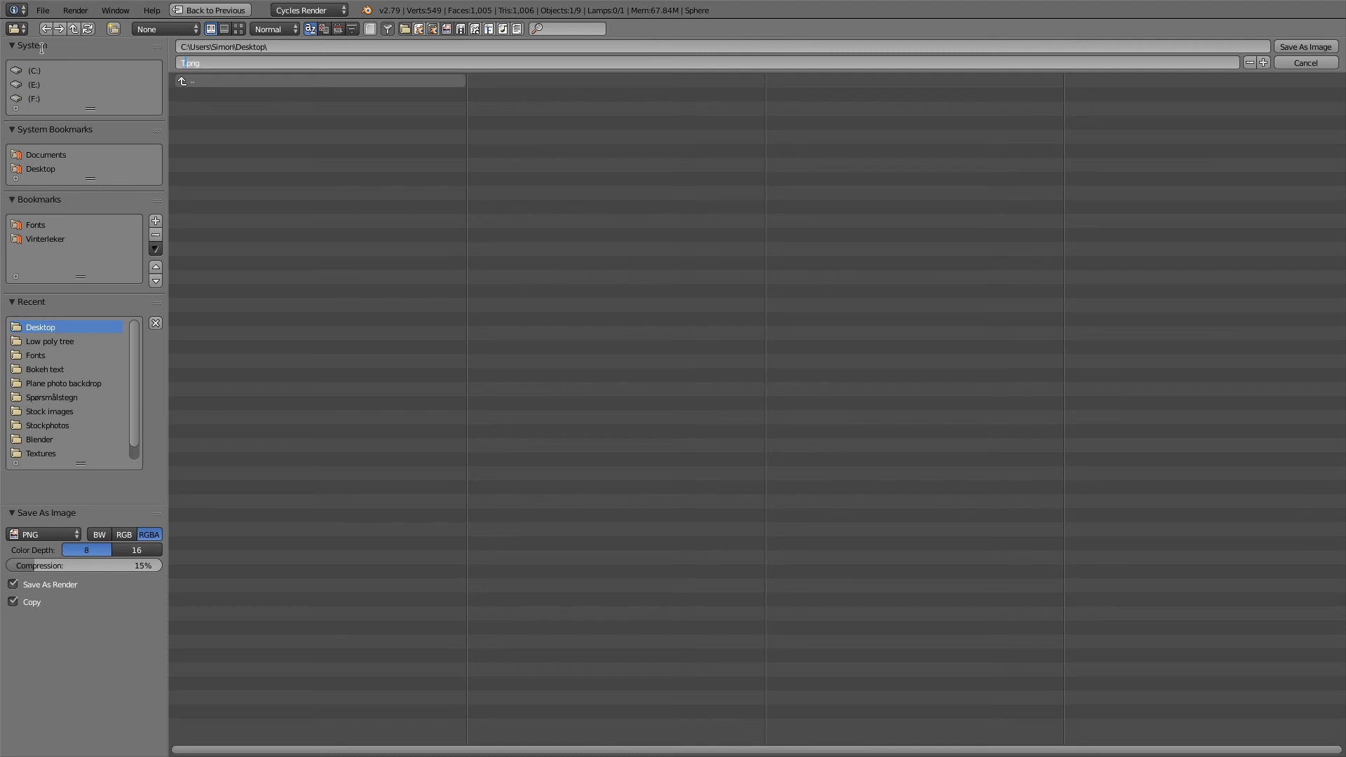
pyautogui.write('tree')
pyautogui.click(1309, 45)
pyautogui.click(1310, 46)
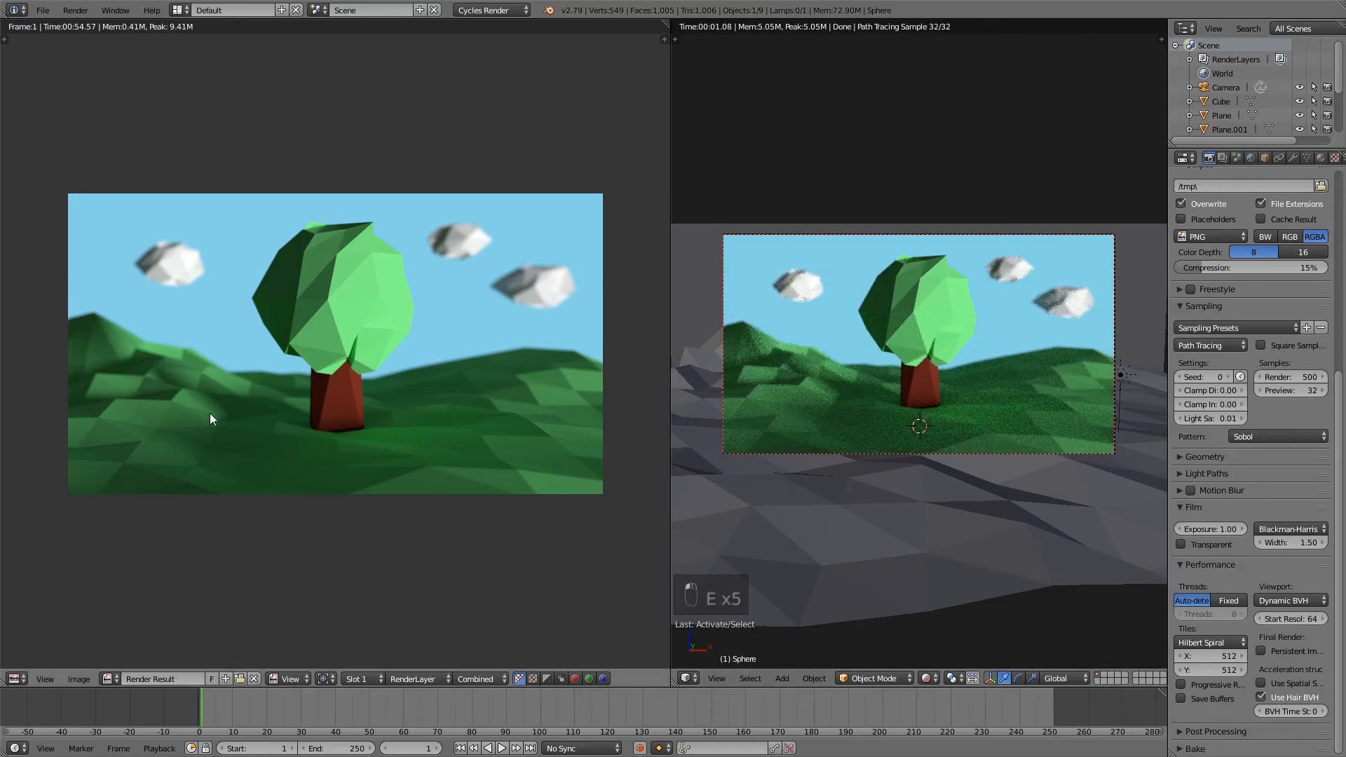